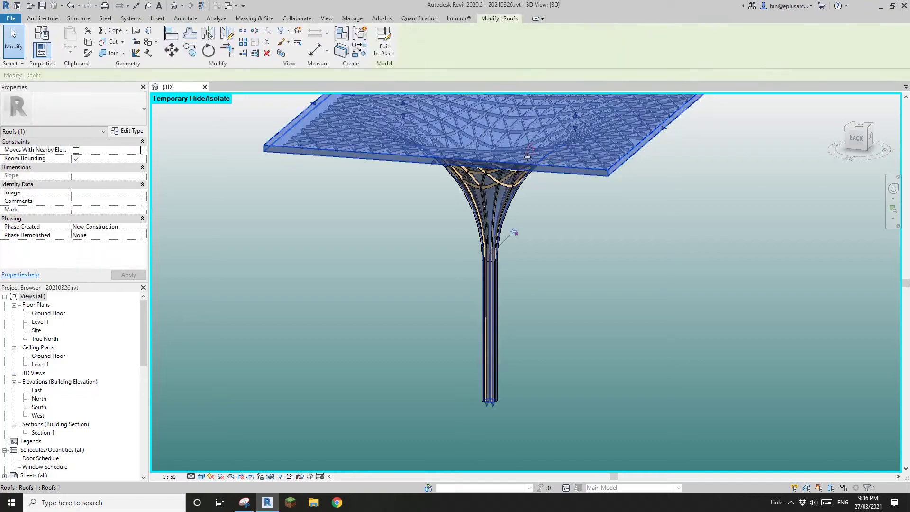
Step: Temporarily hide the selected roof in the 3D view to expose the timber lattice framing
key("h")
key("h")
middle_click_drag(567, 204, 557, 304)
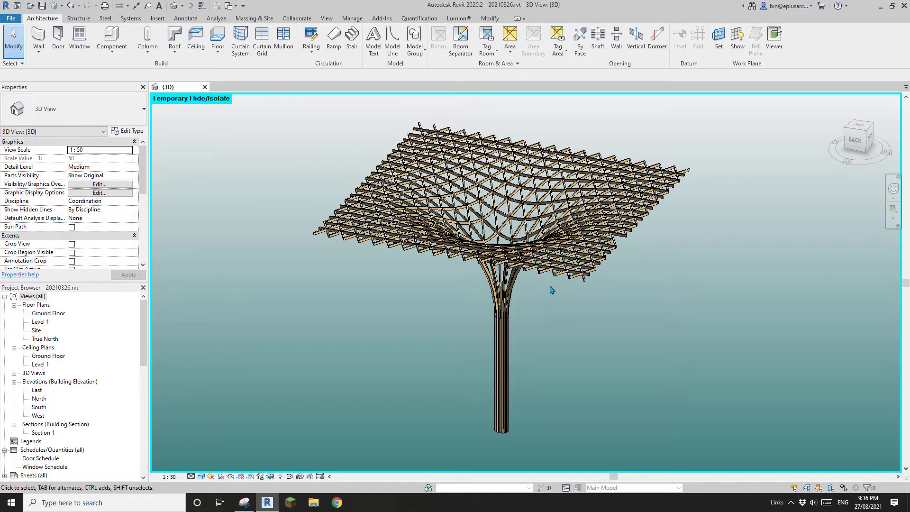
Step: Examine the lattice canopy and check the type of one of its structural framing members
scroll(551, 289, "up", 2)
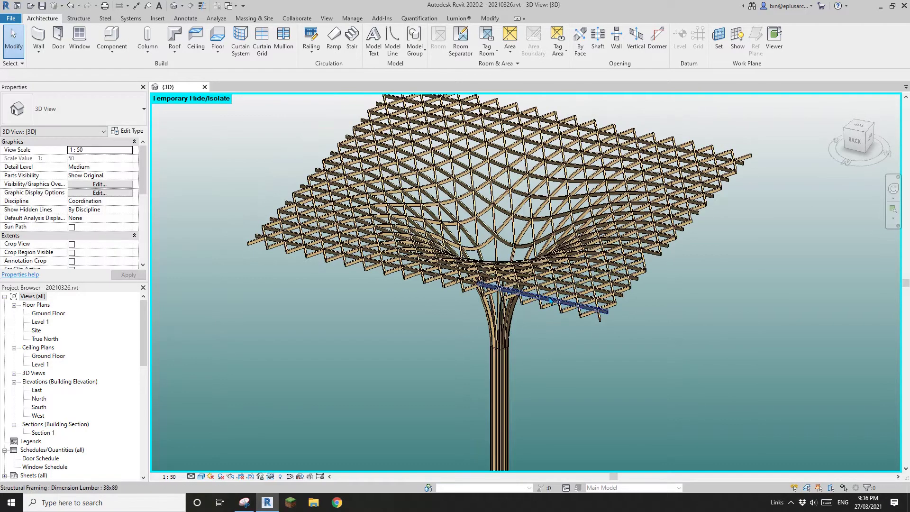
middle_click_drag(550, 300, 540, 360, "shift")
scroll(538, 319, "up", 3)
left_click(516, 315)
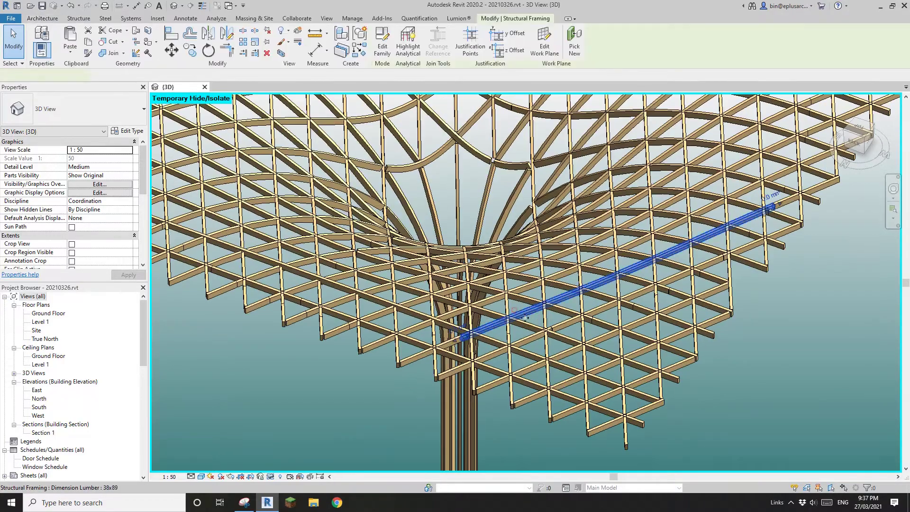
scroll(592, 261, "down", 1)
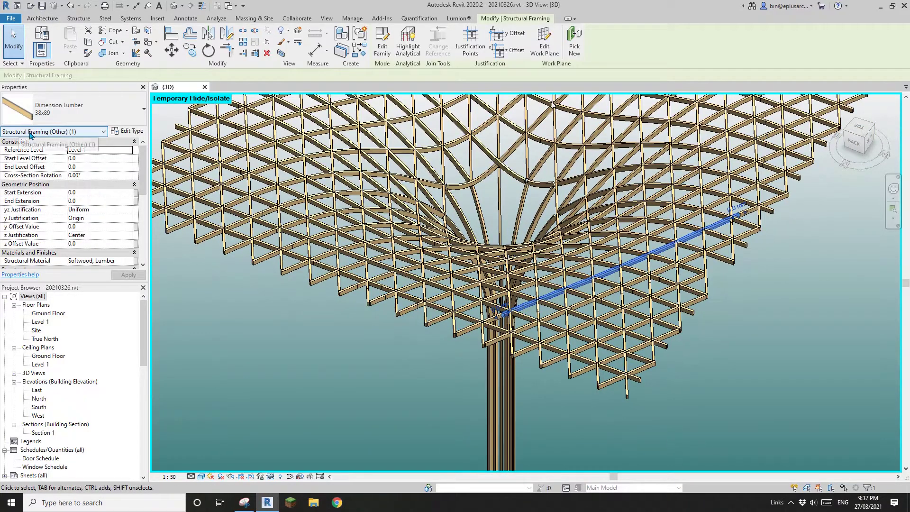
scroll(517, 294, "down", 3)
left_click(685, 301)
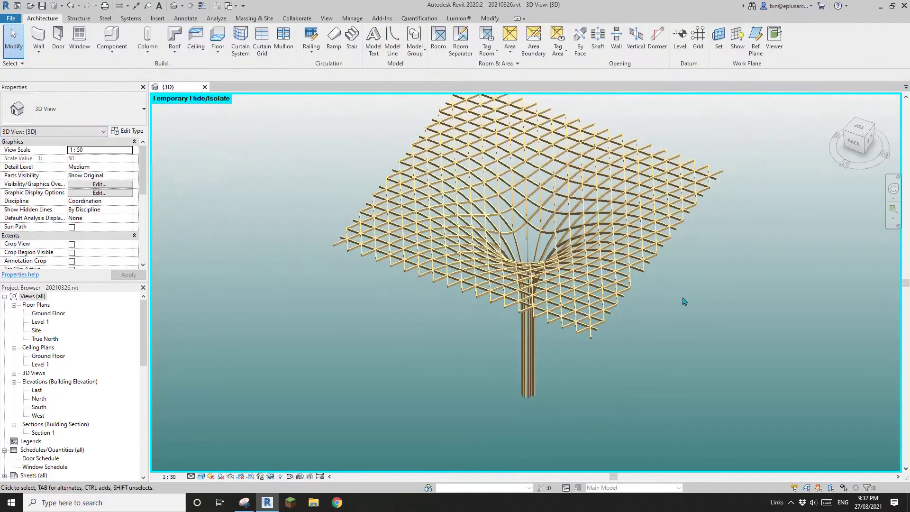
middle_click_drag(684, 301, 719, 214, "shift")
Step: Close the open canopy project and create a new project from the Architectural Template
left_click(204, 88)
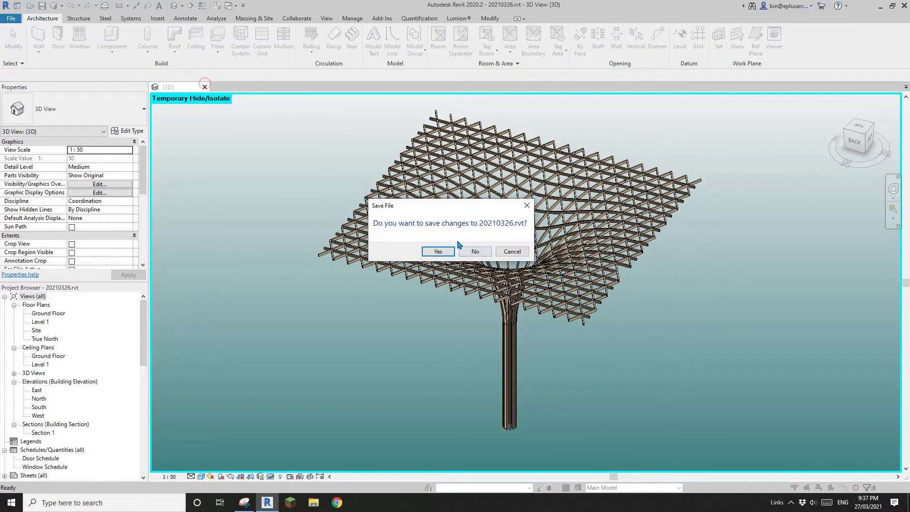
left_click(458, 249)
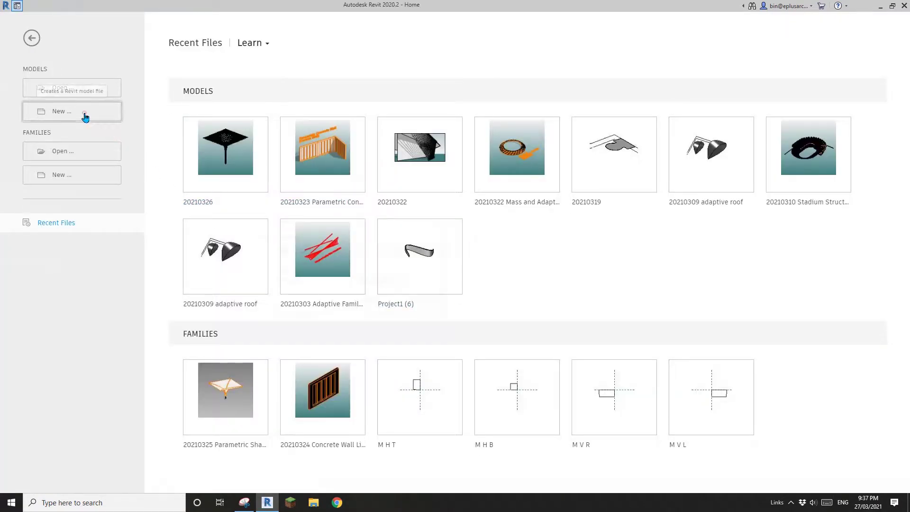
left_click(84, 116)
left_click(339, 249)
left_click(315, 268)
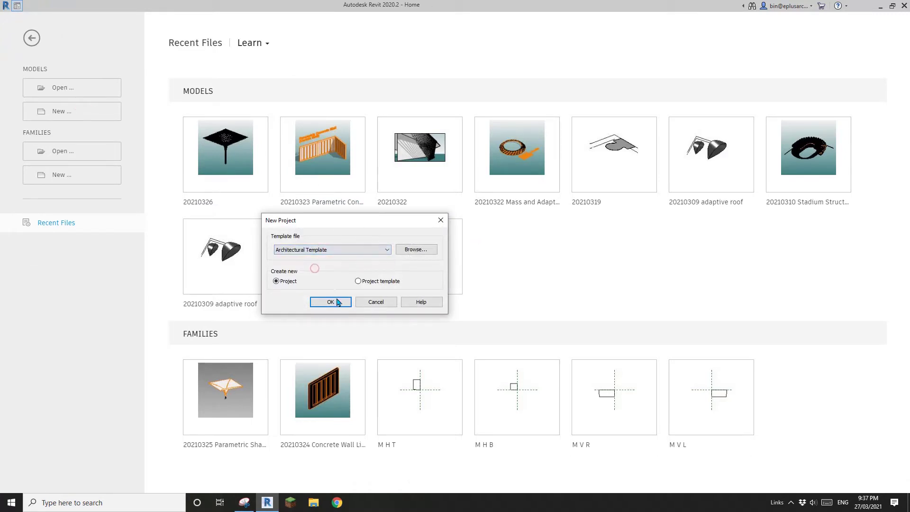
left_click(330, 302)
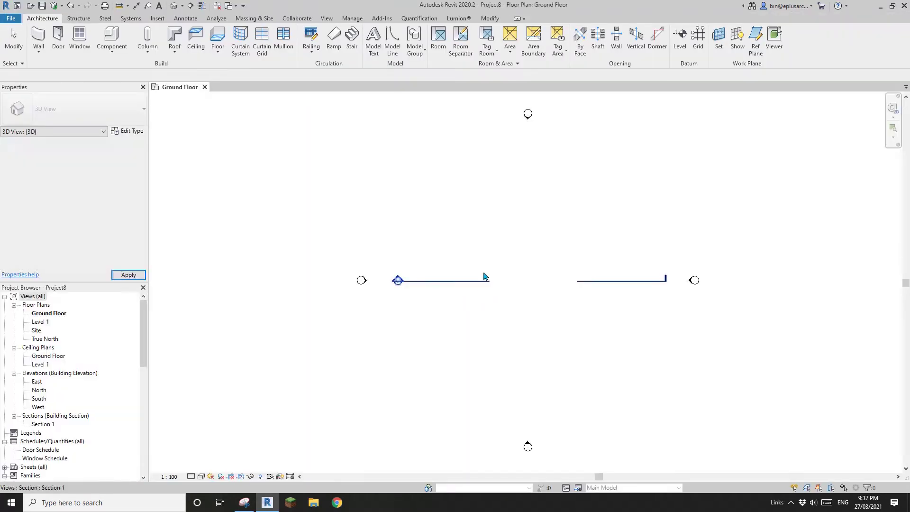
Step: Draw a vertical reference plane in the Site floor plan, above the section line
double_click(37, 330)
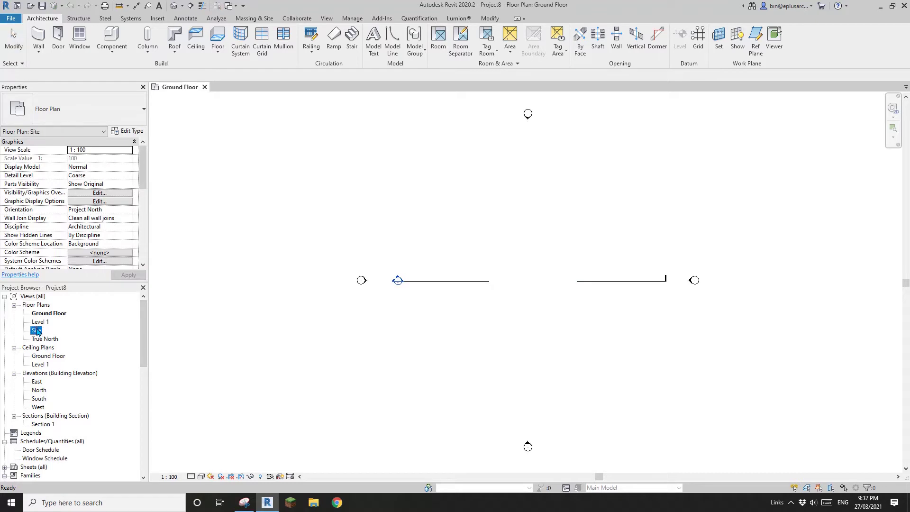
middle_click_drag(490, 256, 436, 242)
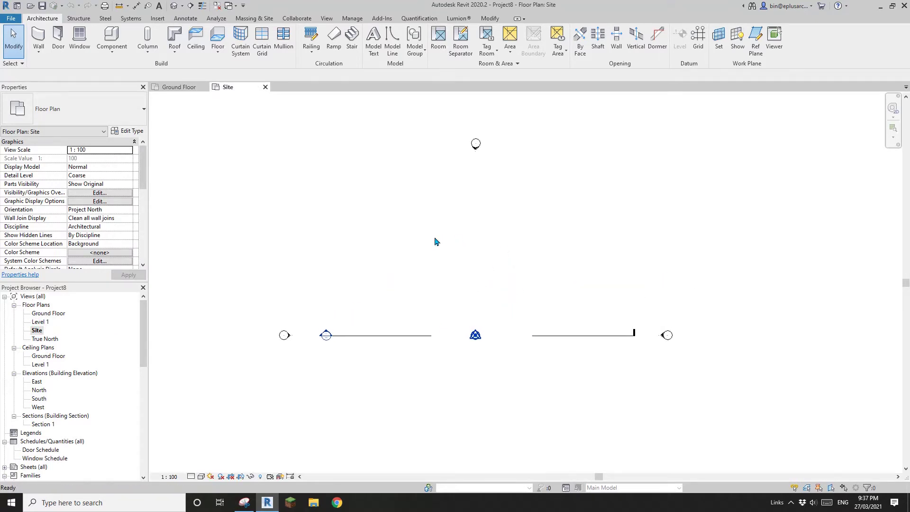
key("r")
key("p")
middle_click_drag(445, 278, 445, 282)
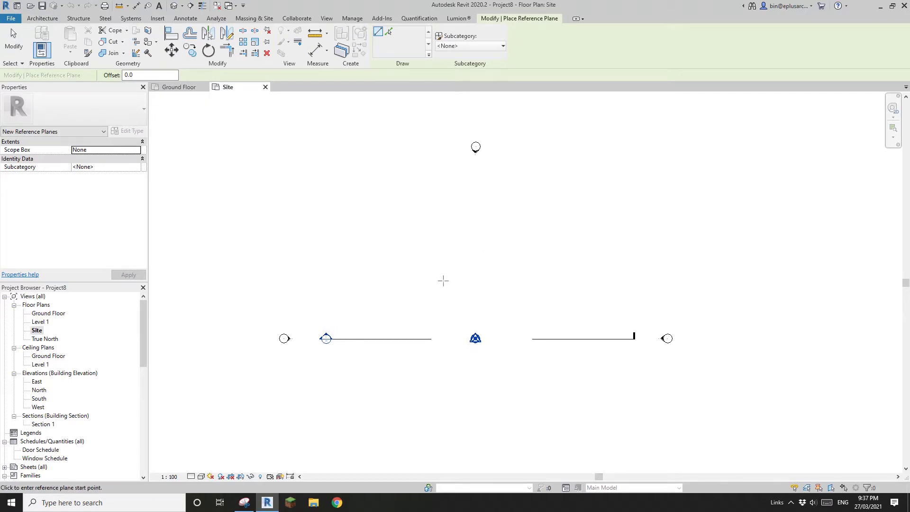
scroll(443, 282, "up", 2)
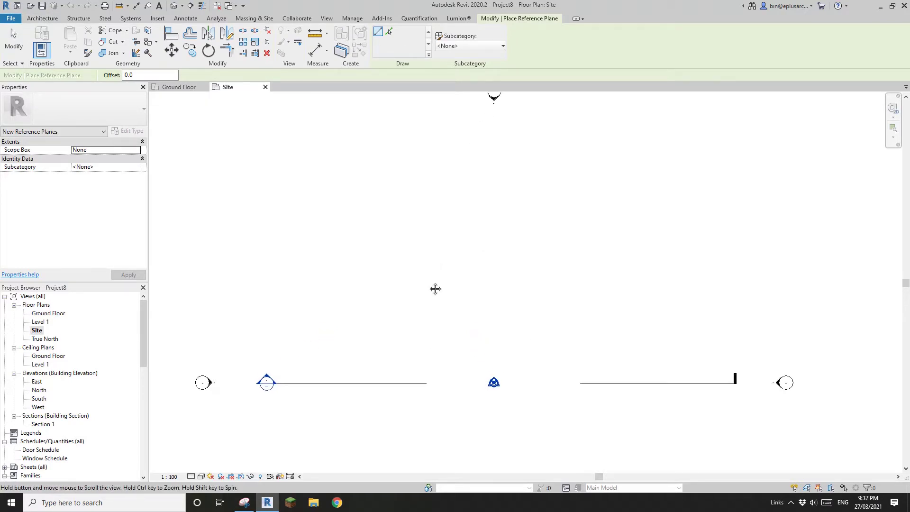
scroll(433, 280, "down", 1)
middle_click_drag(431, 273, 427, 303)
left_click(425, 308)
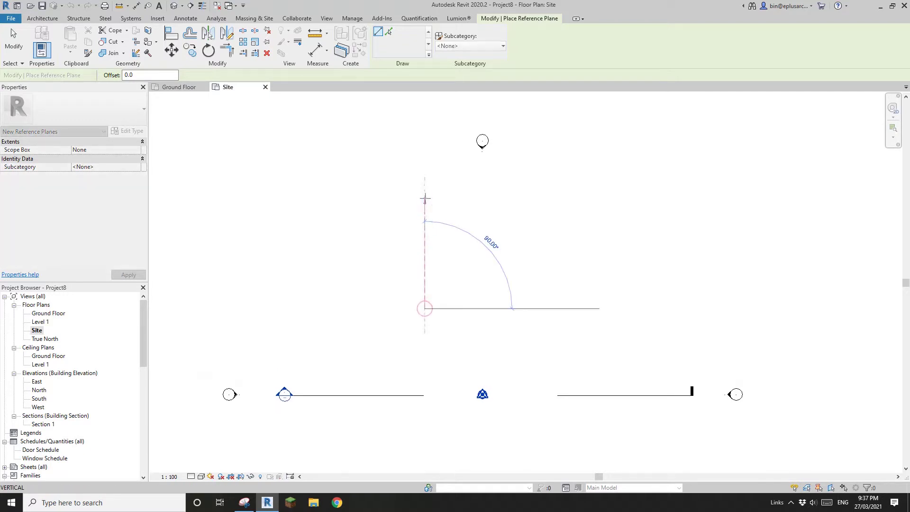
left_click(424, 181)
key("Escape")
key("Escape")
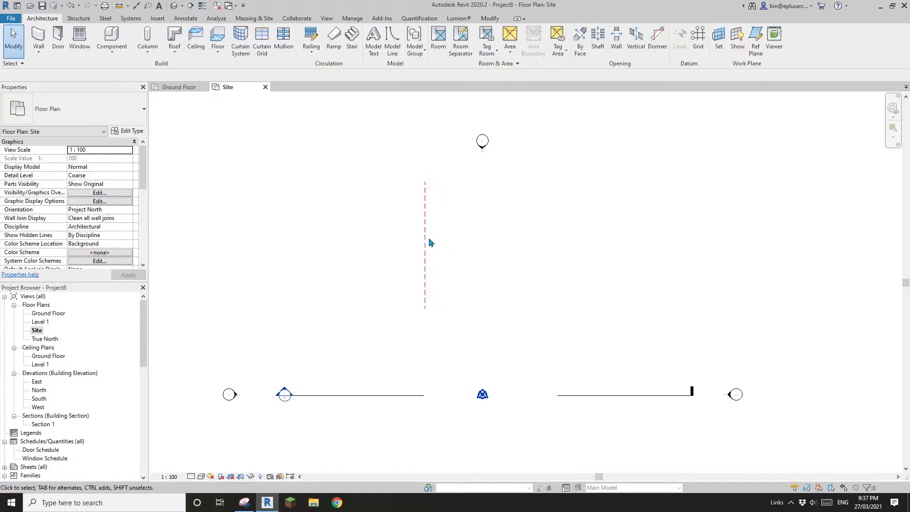
Step: Draw a horizontal reference plane crossing the upper part of the vertical one
left_click(428, 241)
key("r")
key("p")
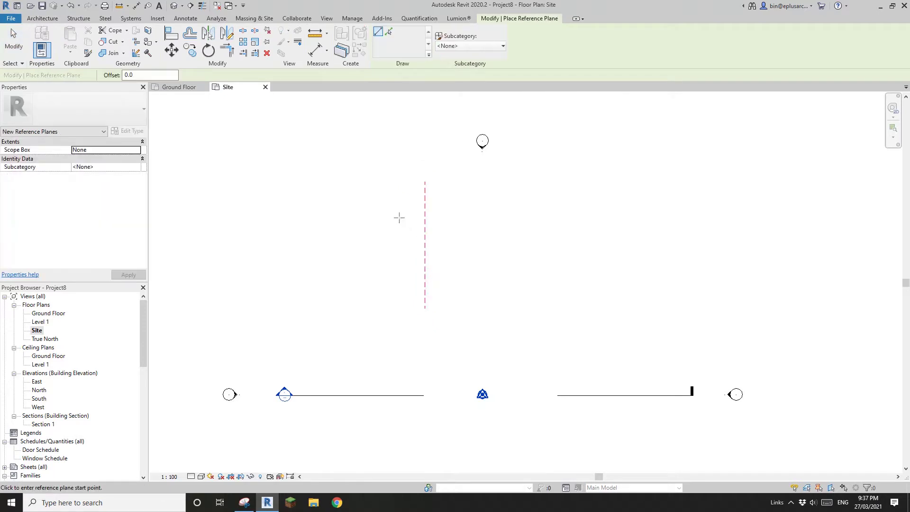
left_click(558, 211)
key("Escape")
key("Escape")
scroll(476, 210, "up", 1)
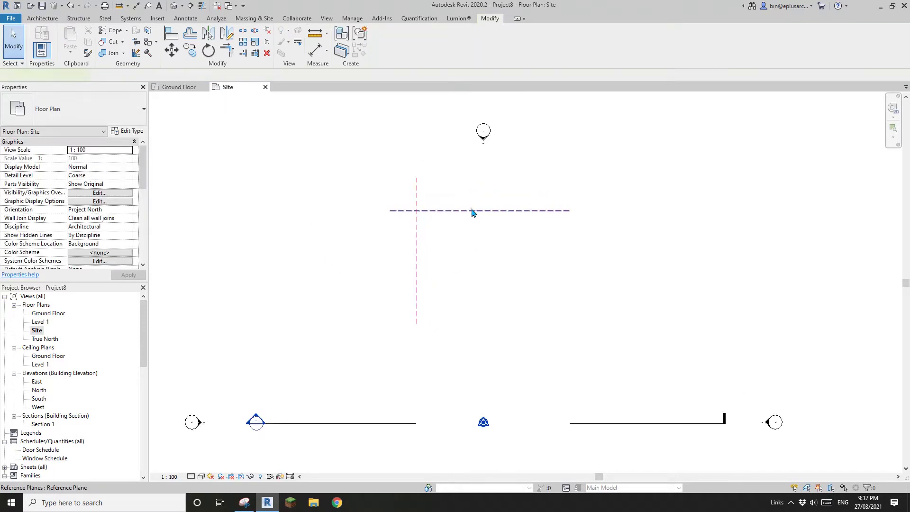
Step: Copy the horizontal reference plane 10000 mm downward
left_click_drag(472, 210, 468, 220, "ctrl")
left_click(468, 218)
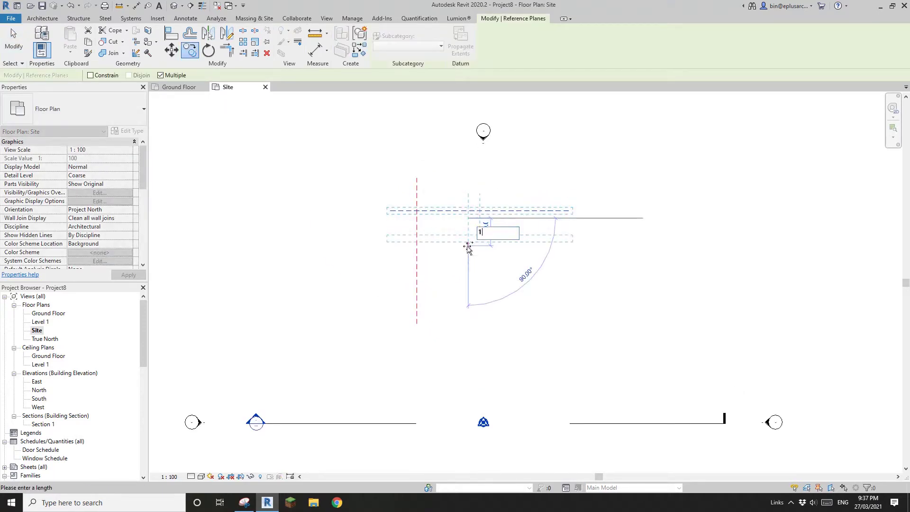
key("Return")
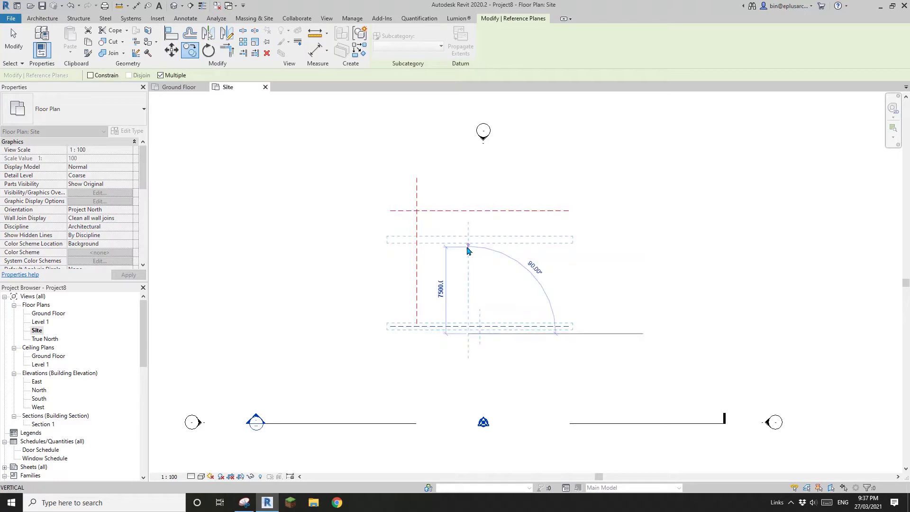
key("Escape")
key("Escape")
Step: Copy the vertical reference plane 10000 mm to the right to complete a square layout
left_click(417, 251)
key("c")
key("o")
left_click(418, 249)
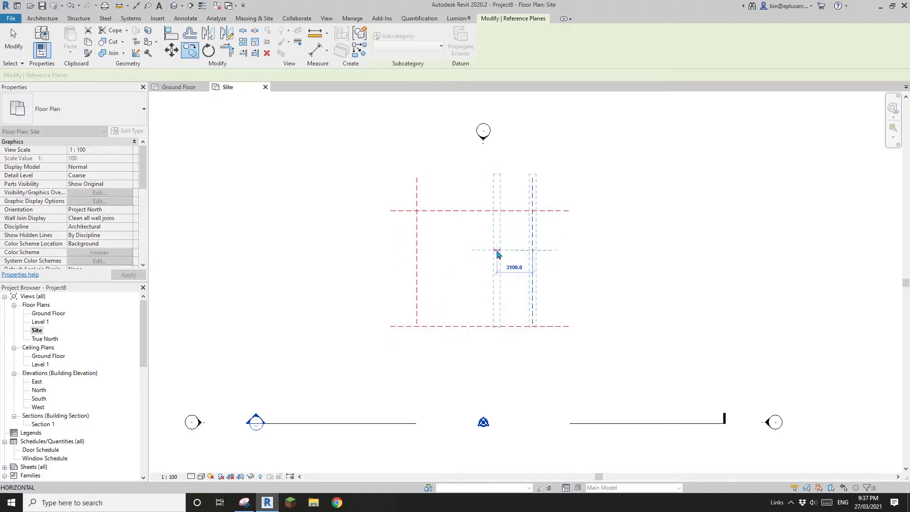
key("Escape")
key("Escape")
scroll(399, 296, "up", 1)
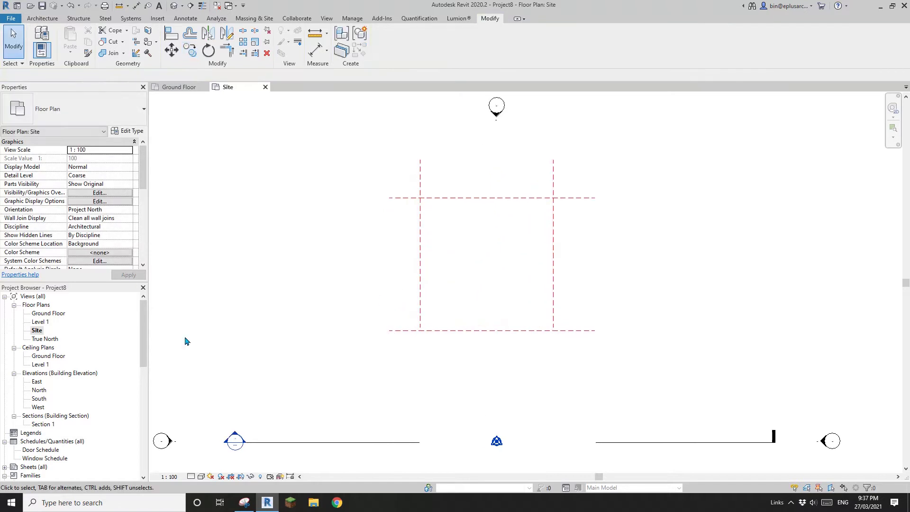
Step: Set the elevation of Level 1 to 9000 in the North elevation
double_click(39, 391)
left_click(720, 267)
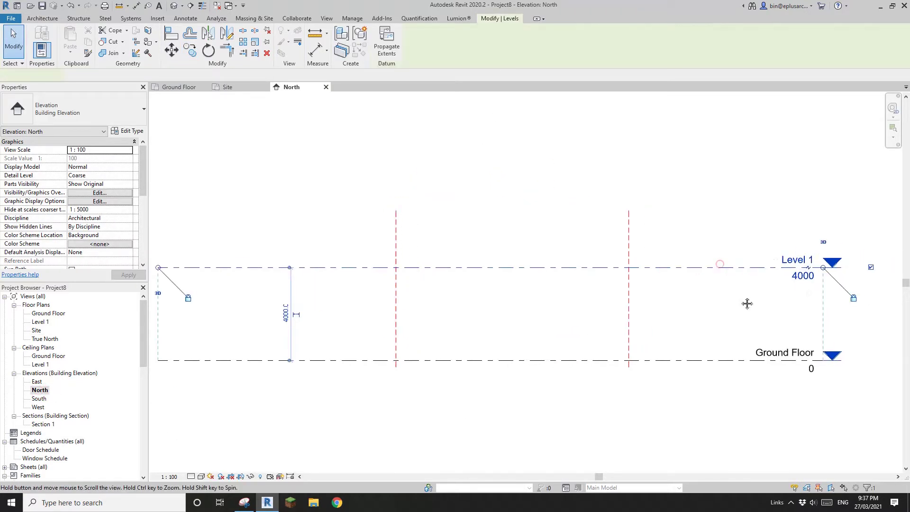
left_click(801, 276)
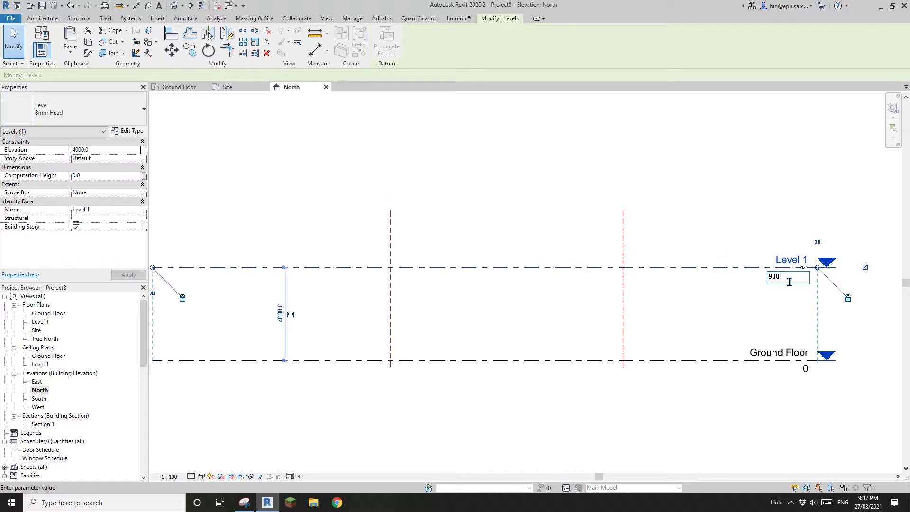
type("9000")
key("Return")
left_click(716, 246)
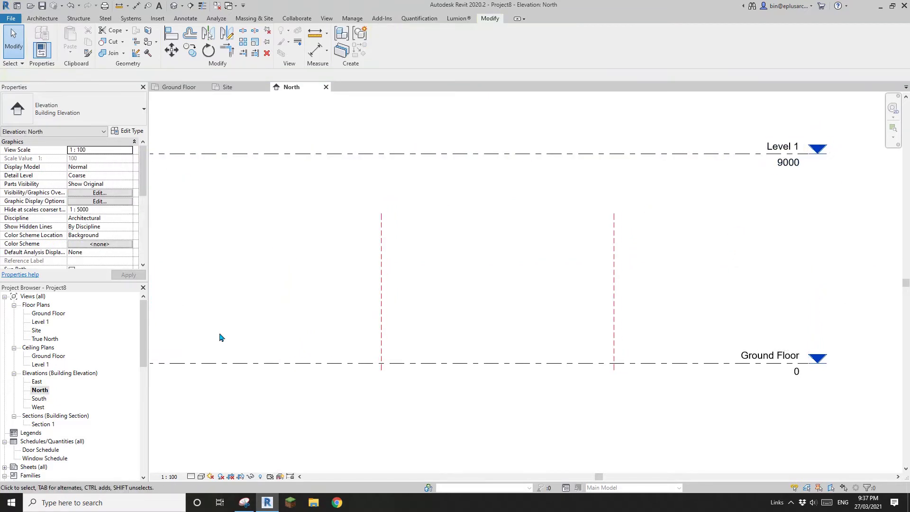
Step: Return to the Site floor plan and check the spacing between the two vertical reference planes
double_click(36, 331)
scroll(536, 334, "up", 4)
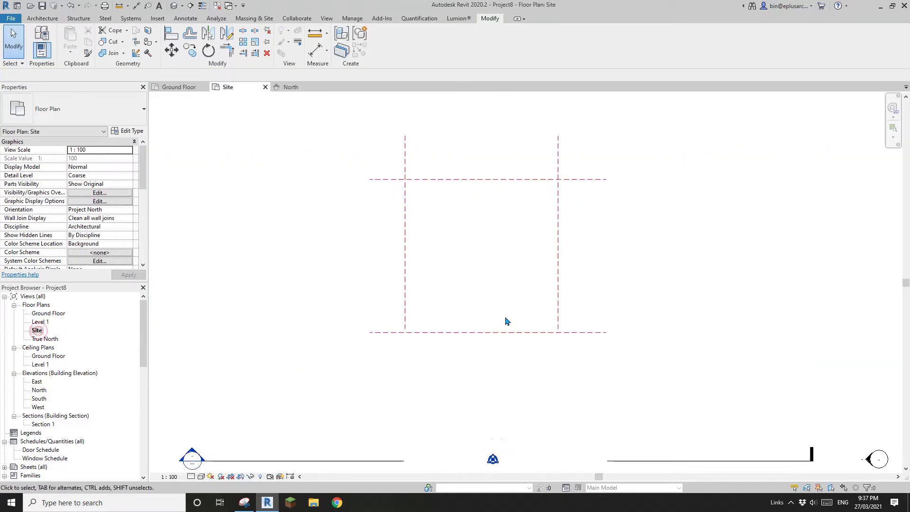
left_click(552, 334)
scroll(555, 361, "up", 2)
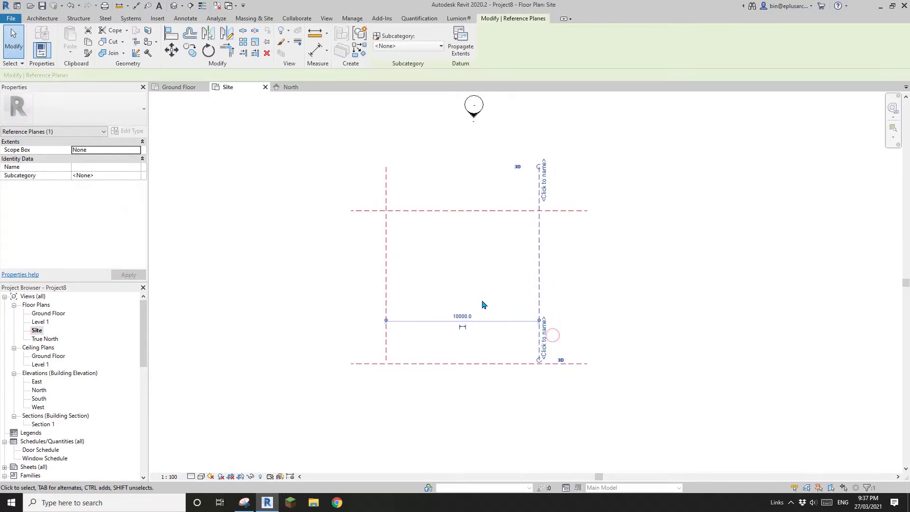
left_click(375, 279)
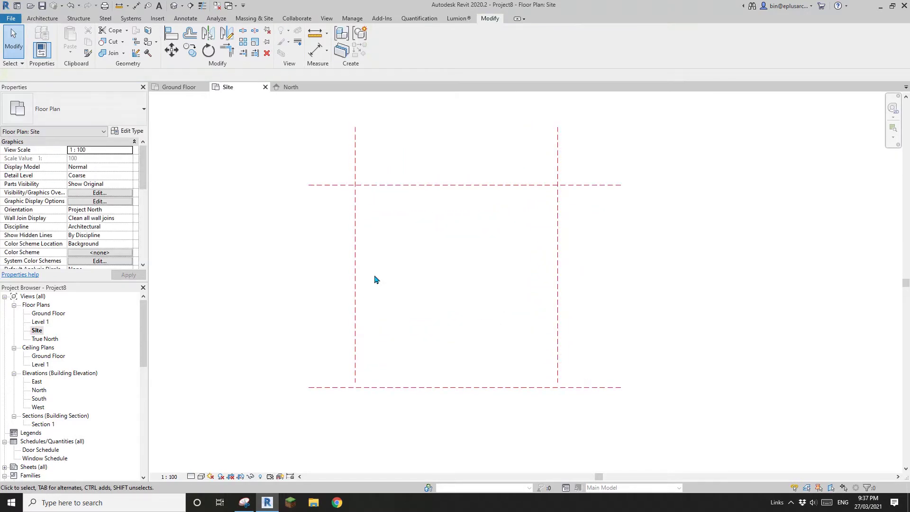
Step: Start a wall with the Generic 100mm Wall type and duplicate it as a new type named 1mm
middle_click_drag(378, 278, 420, 259)
key("a")
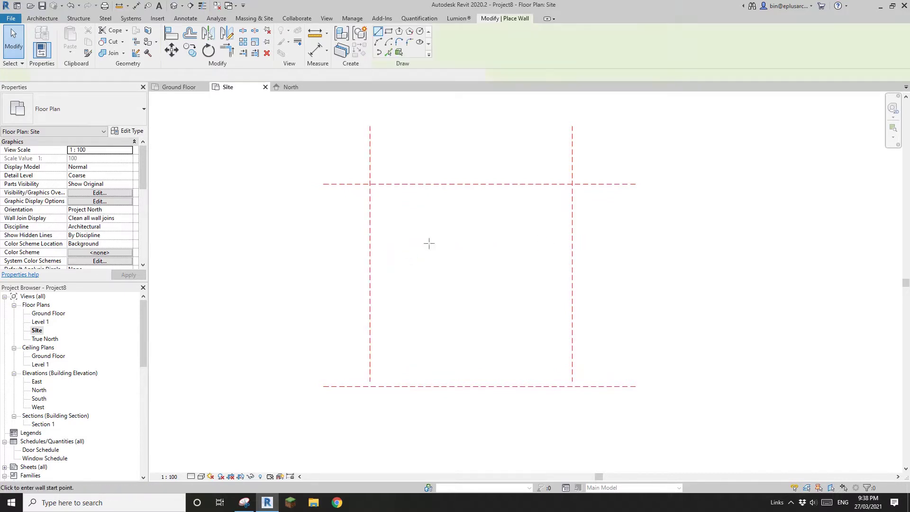
left_click(109, 113)
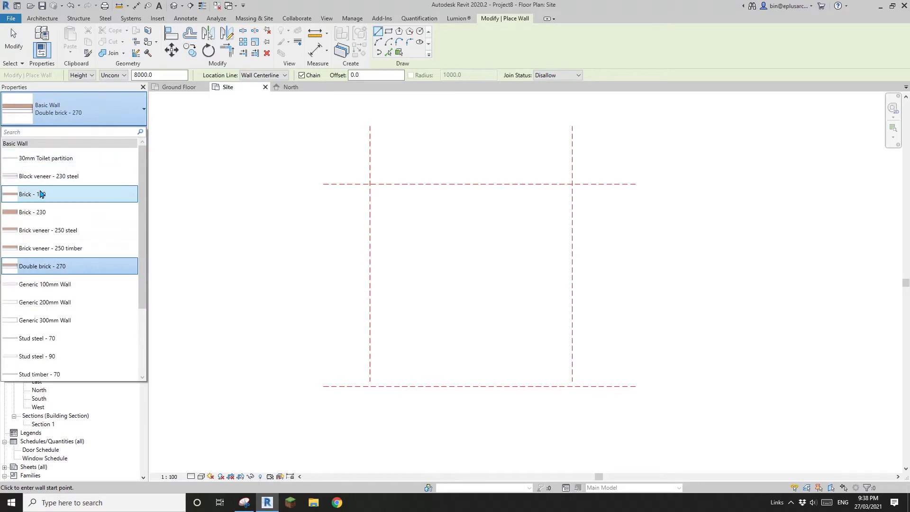
left_click(60, 285)
left_click(133, 132)
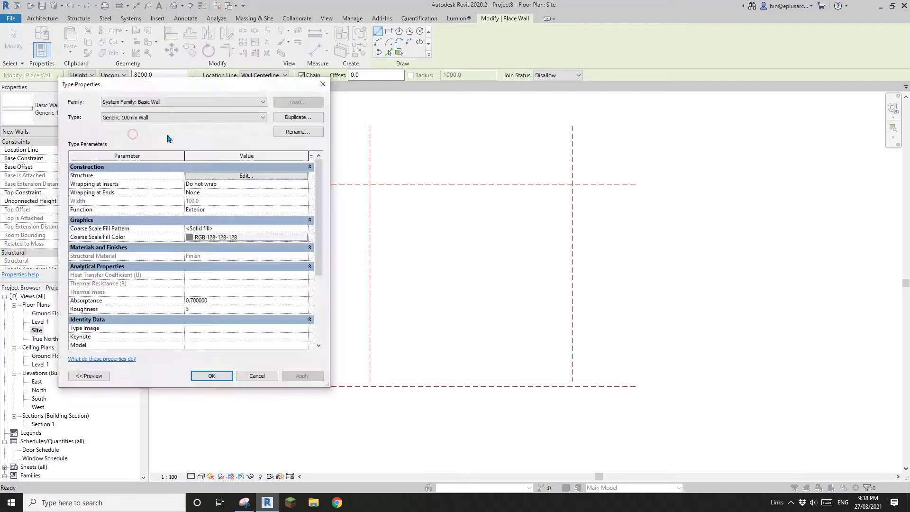
left_click(307, 118)
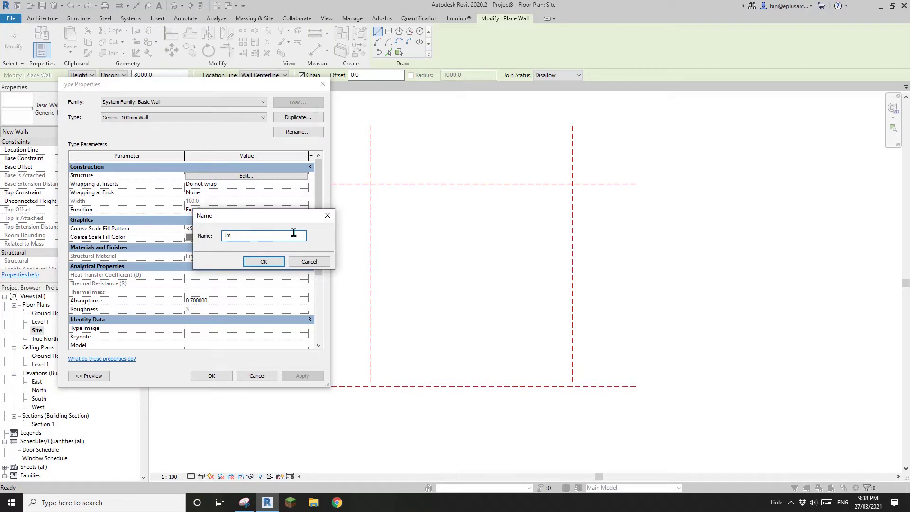
left_click(262, 262)
Step: Set the structure layer thickness of the 1mm wall type to 1 mm and apply the type changes
left_click(232, 177)
left_click(214, 183)
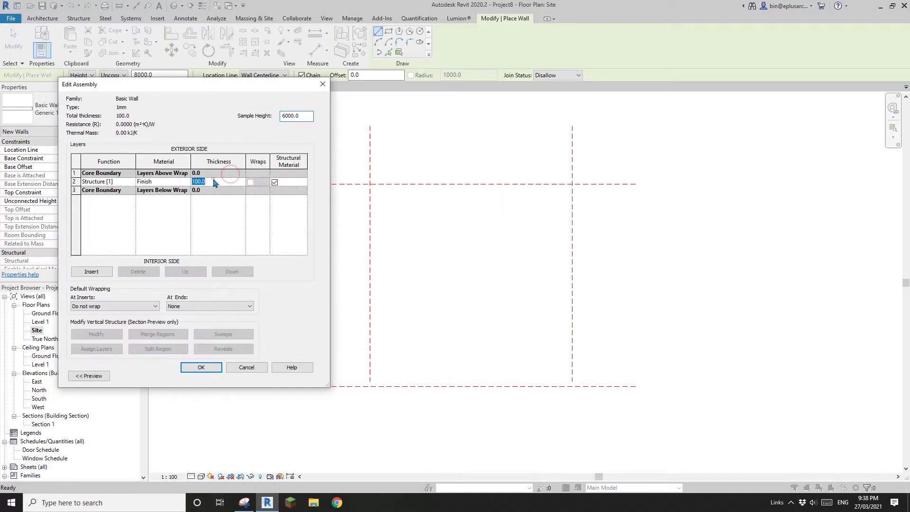
left_click(201, 368)
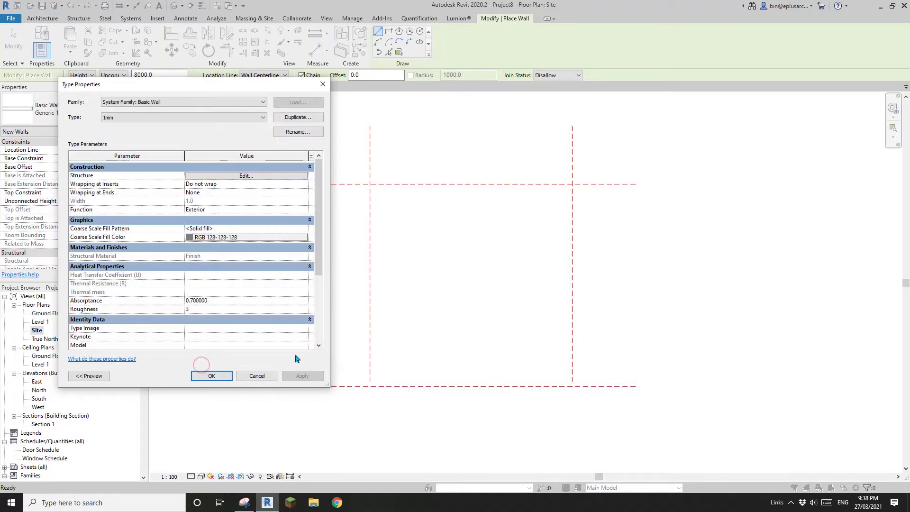
left_click(218, 375)
middle_click_drag(365, 256, 373, 267)
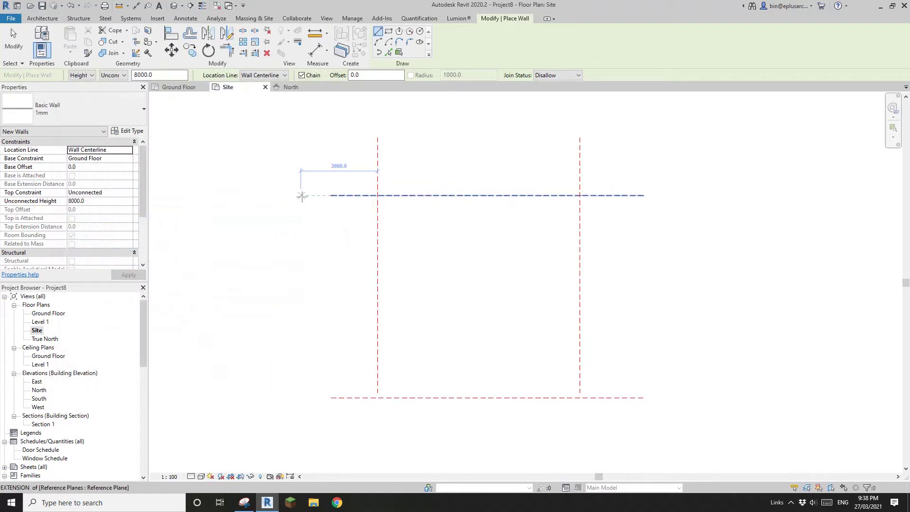
left_click(309, 195)
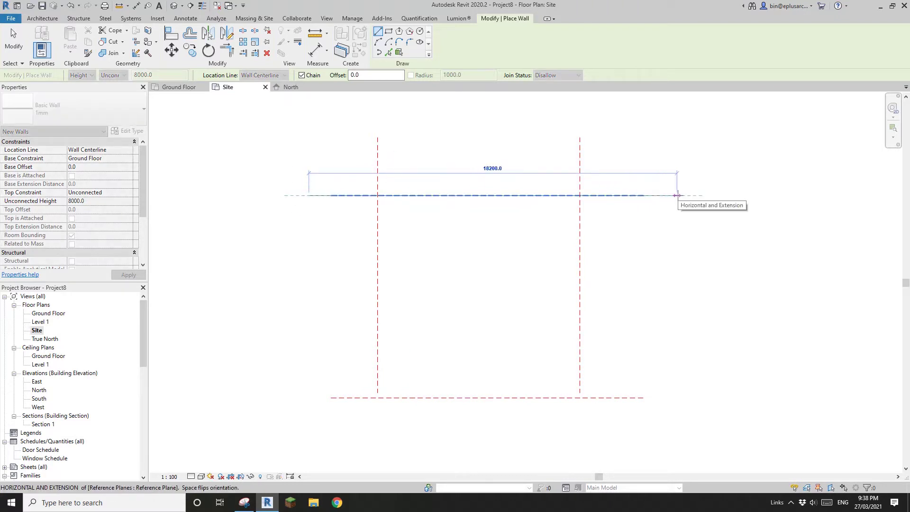
key("Escape")
Step: Draw a 10000 mm long 1mm wall along the upper horizontal reference plane between the two vertical reference planes
scroll(400, 223, "up", 3)
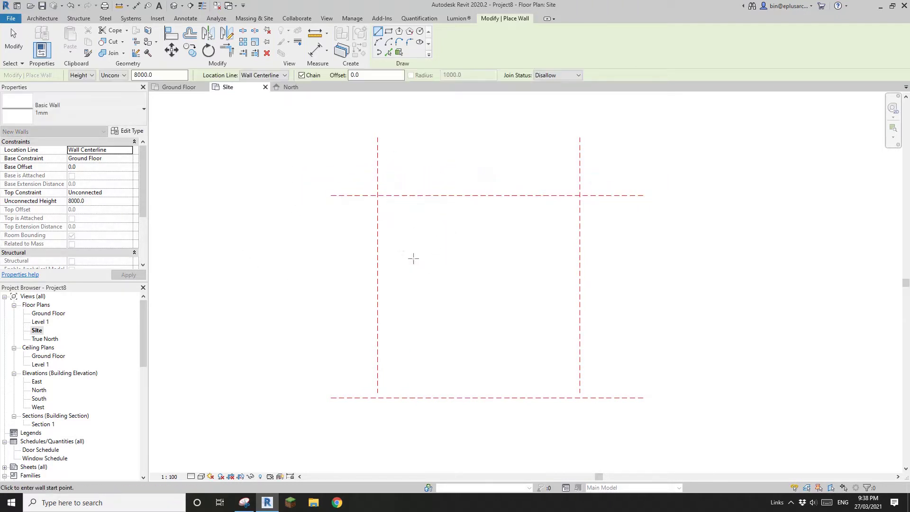
left_click(366, 181)
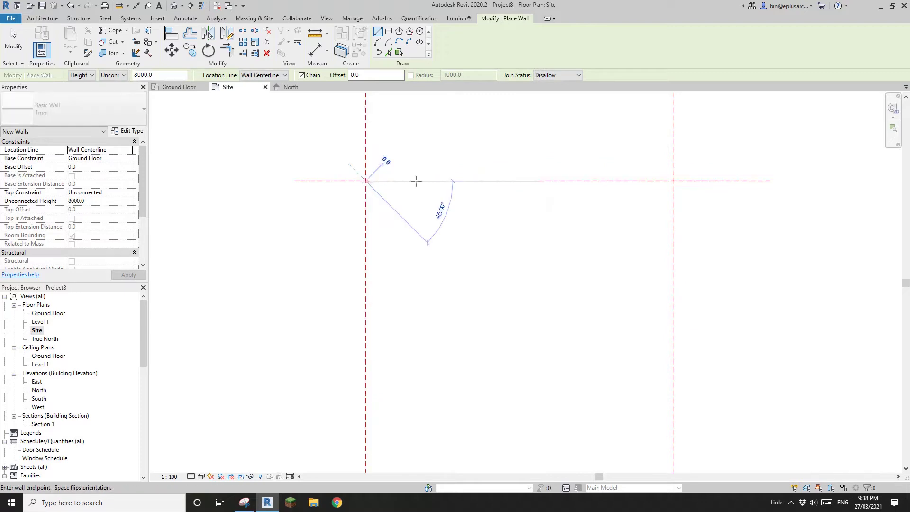
left_click(673, 181)
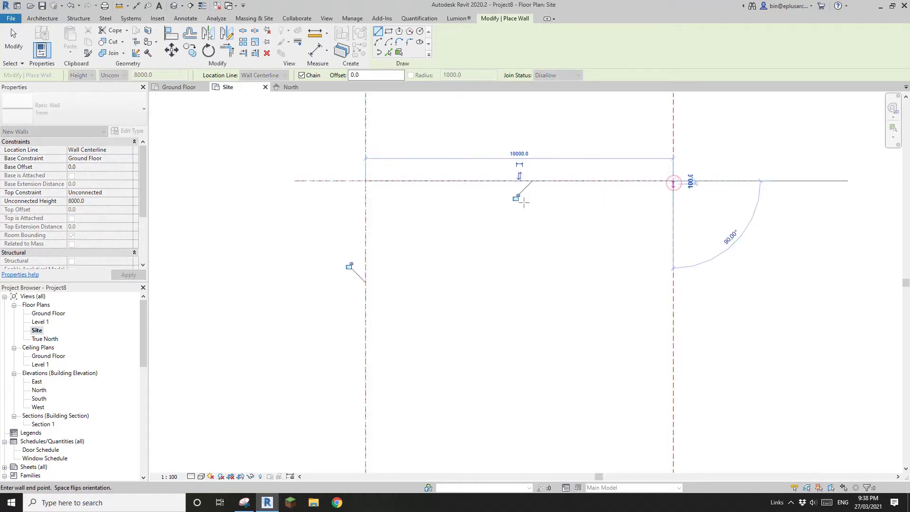
key("Escape")
key("Escape")
Step: Array the wall down towards the lower reference plane as 20 grouped copies spaced 500 mm apart
left_click(522, 181)
scroll(522, 237, "down", 2)
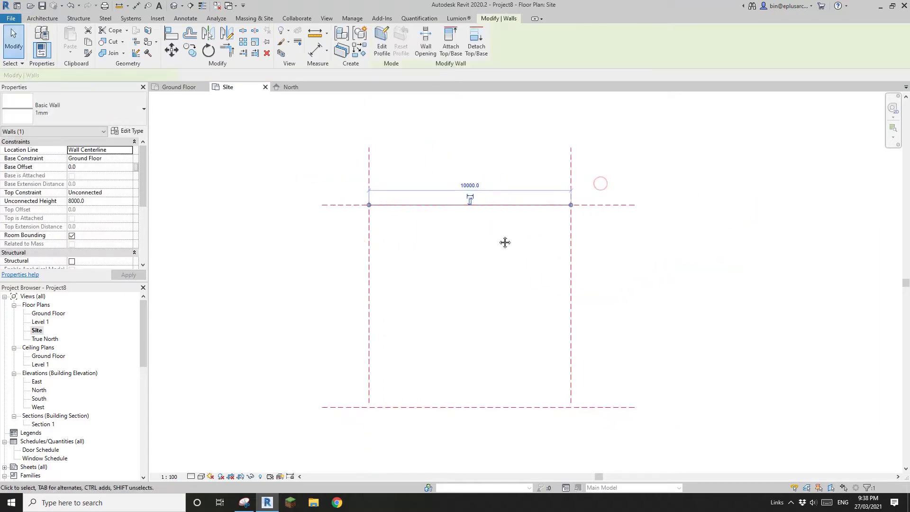
key("a")
key("r")
left_click(662, 206)
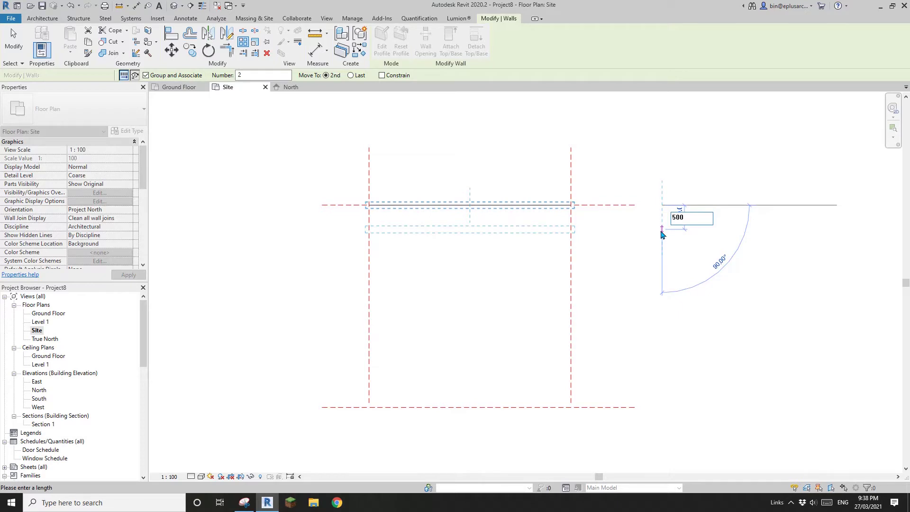
key("Return")
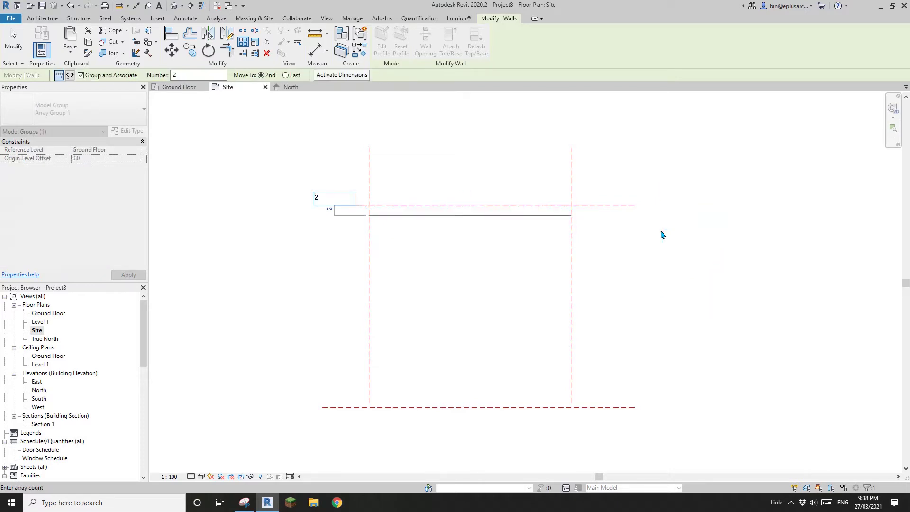
key("Return")
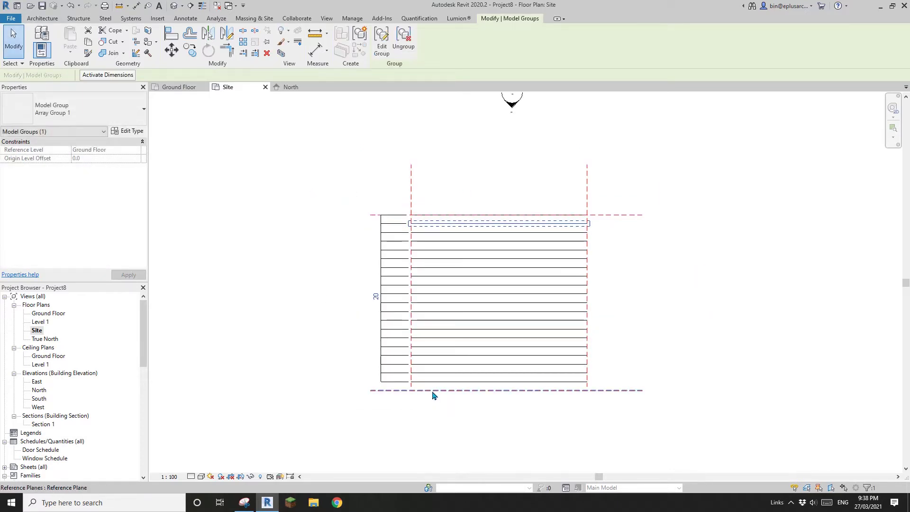
key("Escape")
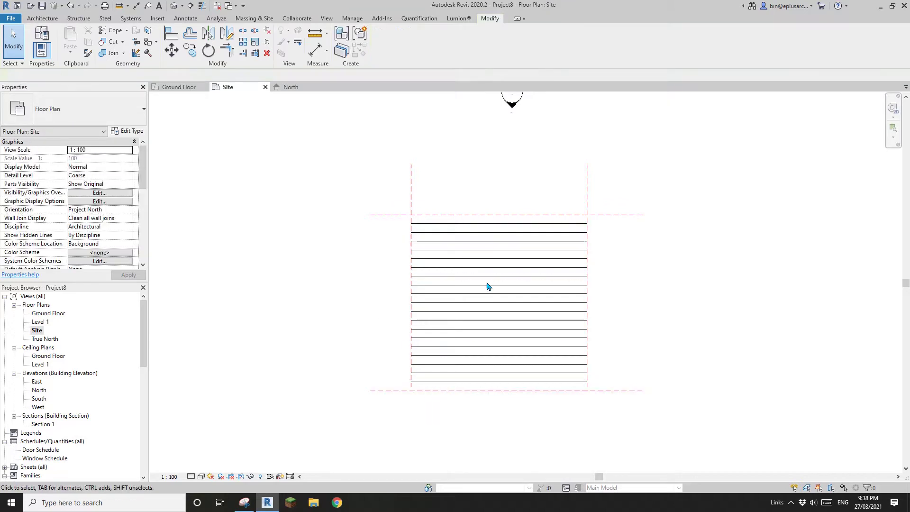
Step: Copy the topmost wall group of the array to the empty area above the upper reference plane
scroll(486, 285, "up", 1)
middle_click_drag(486, 285, 476, 292)
left_click(489, 212)
middle_click_drag(490, 211, 468, 228)
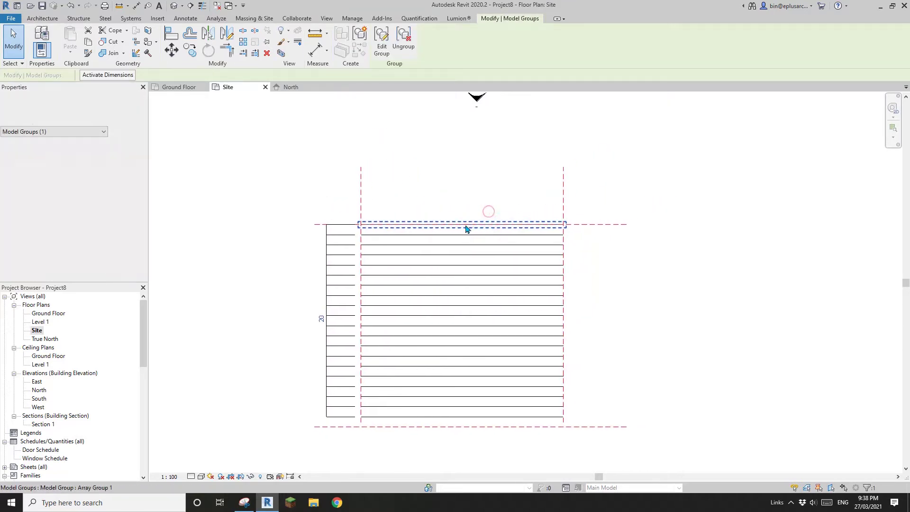
left_click(474, 226)
left_click(469, 153)
middle_click_drag(483, 181, 469, 225)
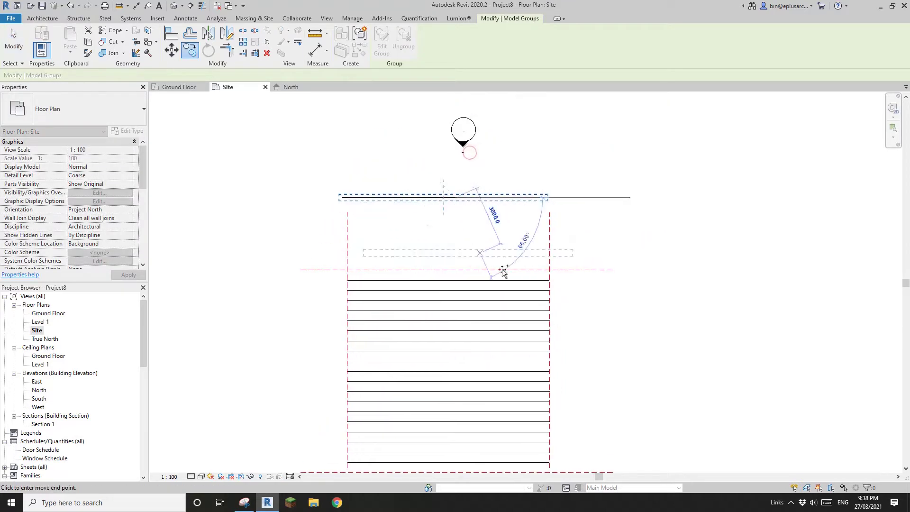
key("Escape")
key("Escape")
Step: Ungroup the copied wall group above the array into an independent wall
left_click(466, 200)
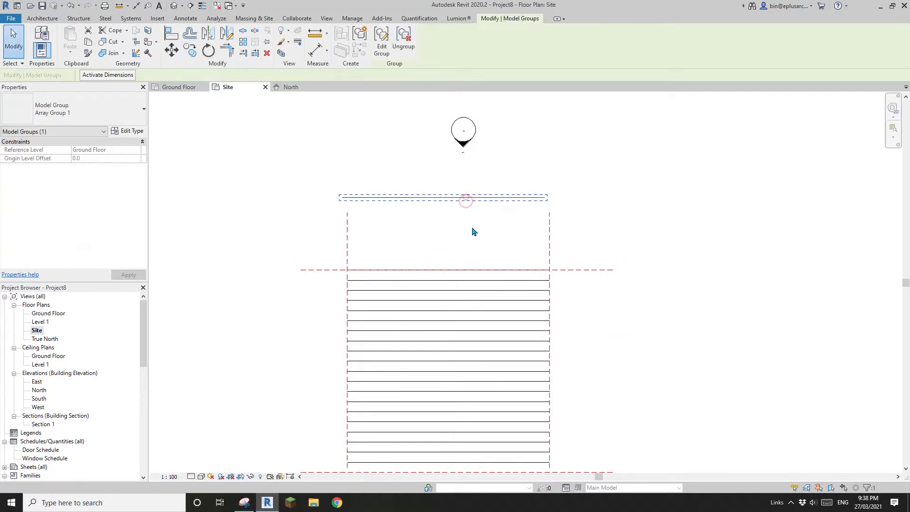
scroll(481, 228, "up", 2)
middle_click_drag(523, 271, 547, 288)
key("Escape")
left_click(463, 202)
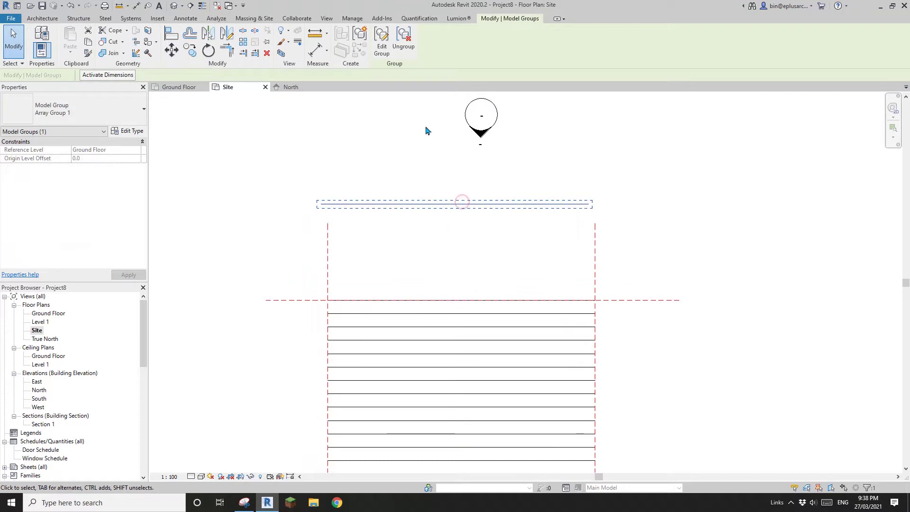
left_click(405, 44)
middle_click_drag(486, 179, 489, 176)
Step: Rotate the ungrouped wall 60 degrees clockwise about its midpoint
key("r")
key("o")
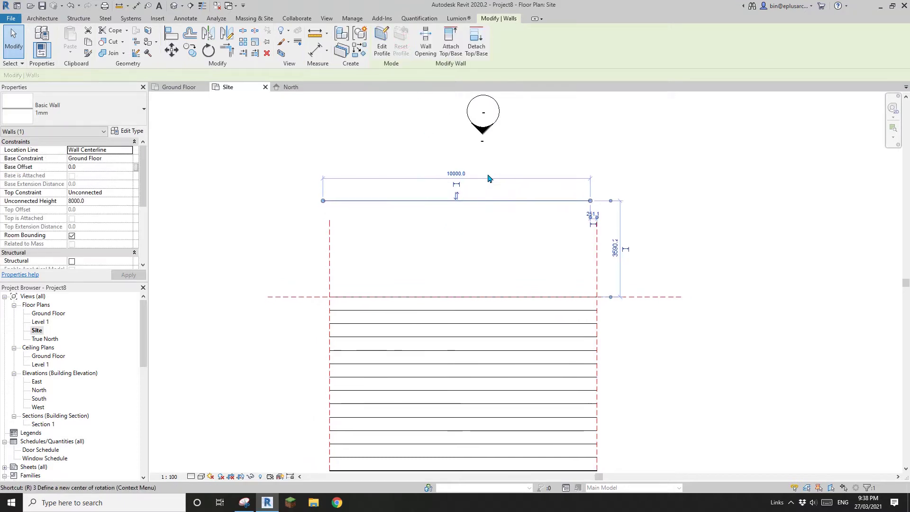
left_click(593, 169)
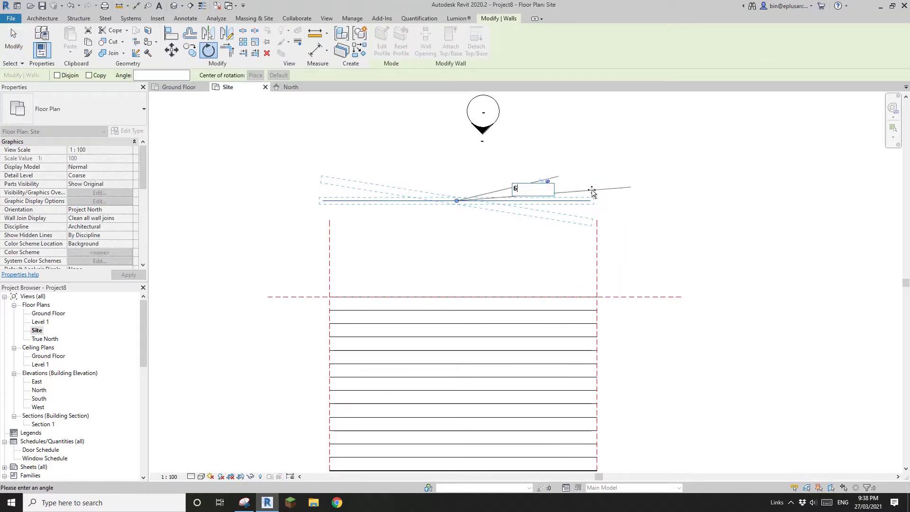
type("60")
key("Return")
key("Escape")
Step: Move the rotated wall by its midpoint onto the intersection of the upper and right-hand reference planes
scroll(475, 219, "down", 1)
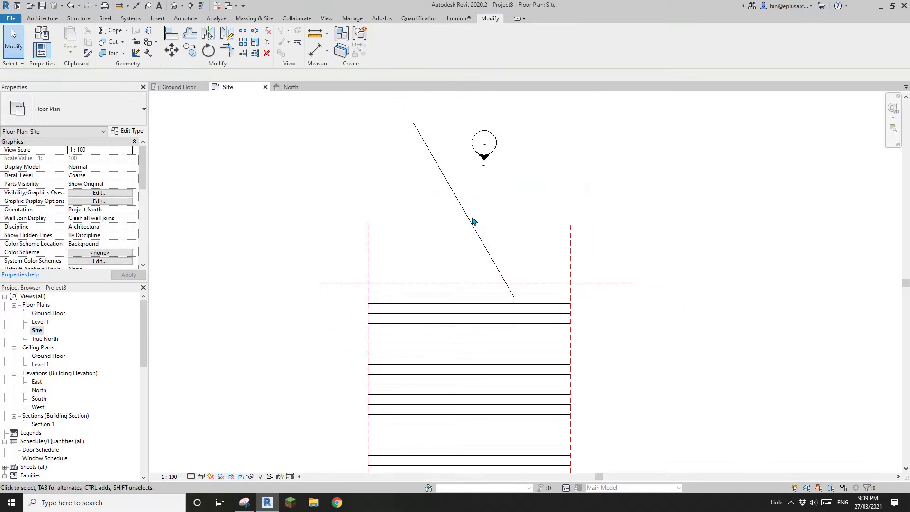
left_click(474, 225)
key("m")
key("v")
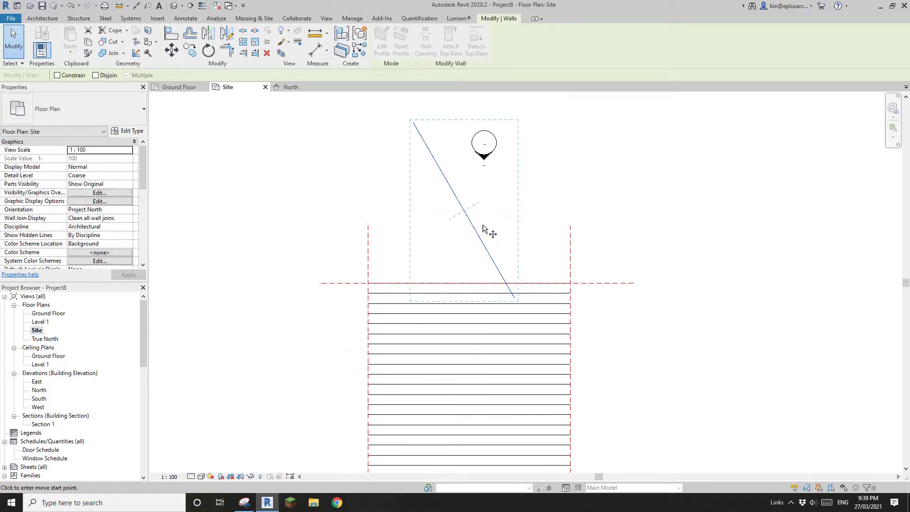
left_click(463, 214)
scroll(464, 195, "up", 4)
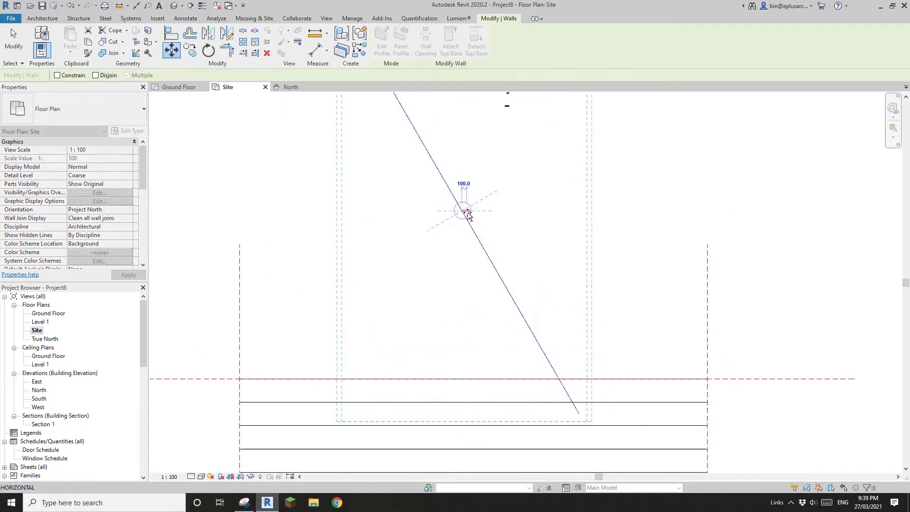
scroll(707, 370, "up", 3)
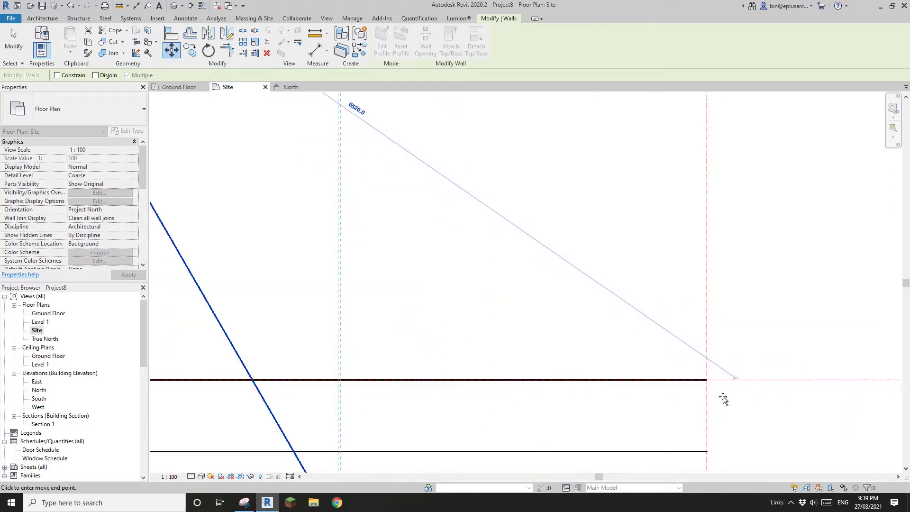
left_click(704, 377)
scroll(652, 344, "down", 4)
middle_click_drag(669, 323, 581, 205)
key("Escape")
Step: Array the diagonal wall perpendicular to itself across the horizontal walls as 28 grouped copies spaced 500 mm apart
left_click(600, 274)
middle_click_drag(600, 276, 618, 265)
key("a")
key("r")
key("a")
key("r")
left_click(637, 302)
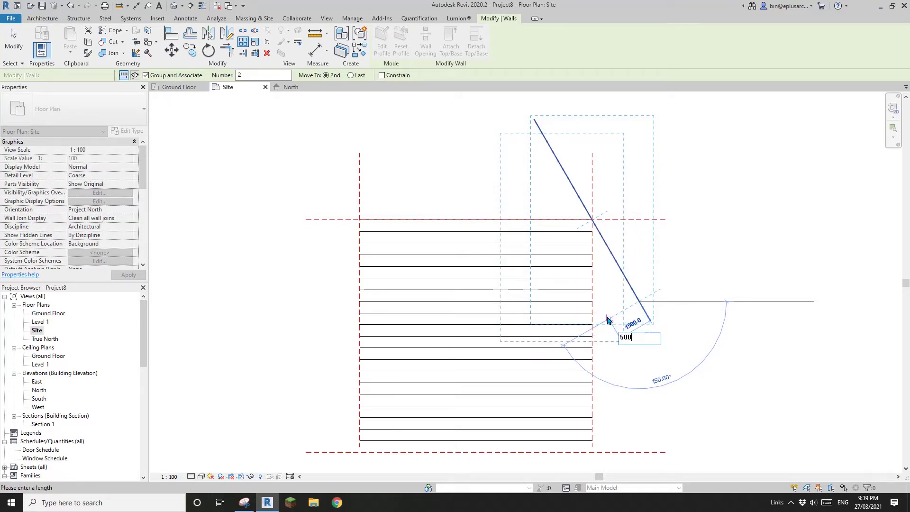
key("Return")
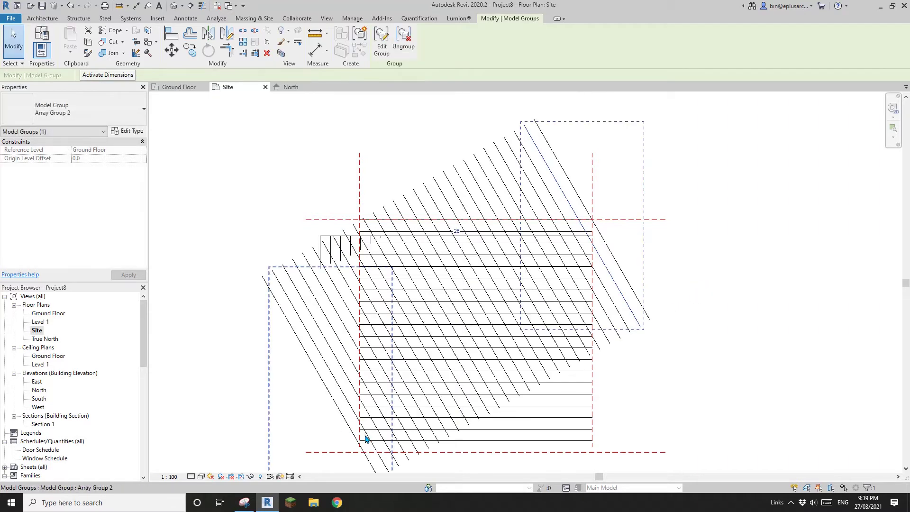
middle_click_drag(376, 437, 375, 324)
scroll(478, 314, "down", 1)
middle_click_drag(478, 314, 439, 360)
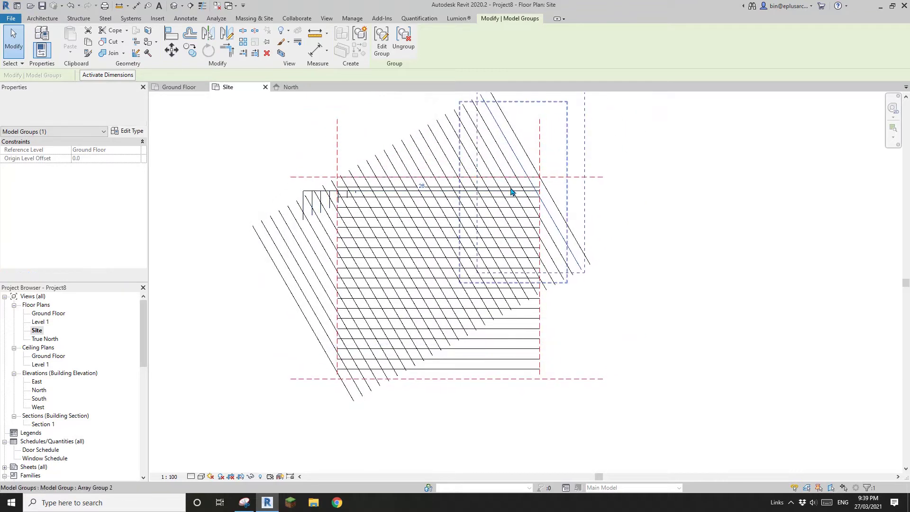
key("Escape")
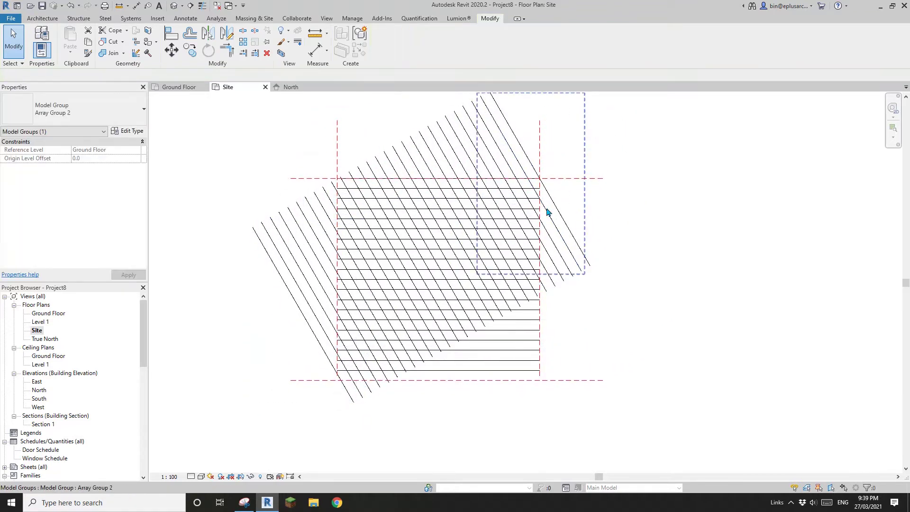
middle_click_drag(604, 227, 643, 257)
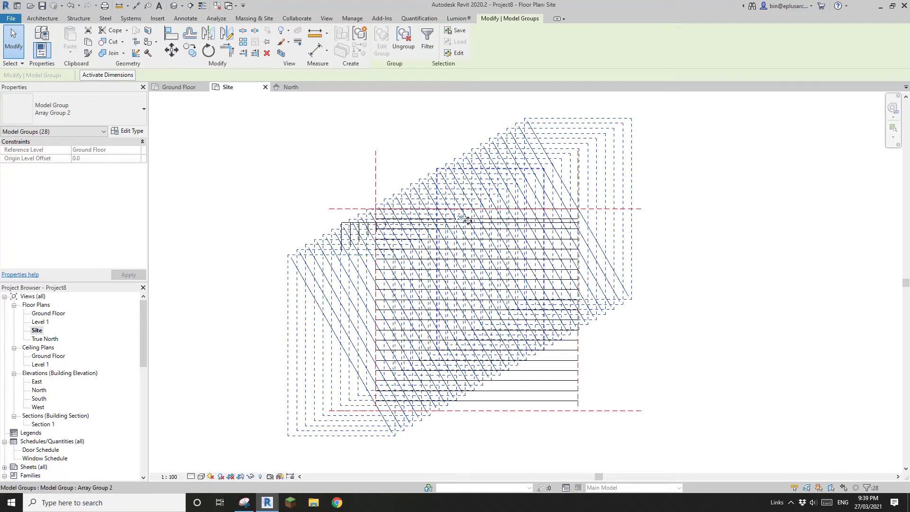
scroll(546, 158, "up", 1)
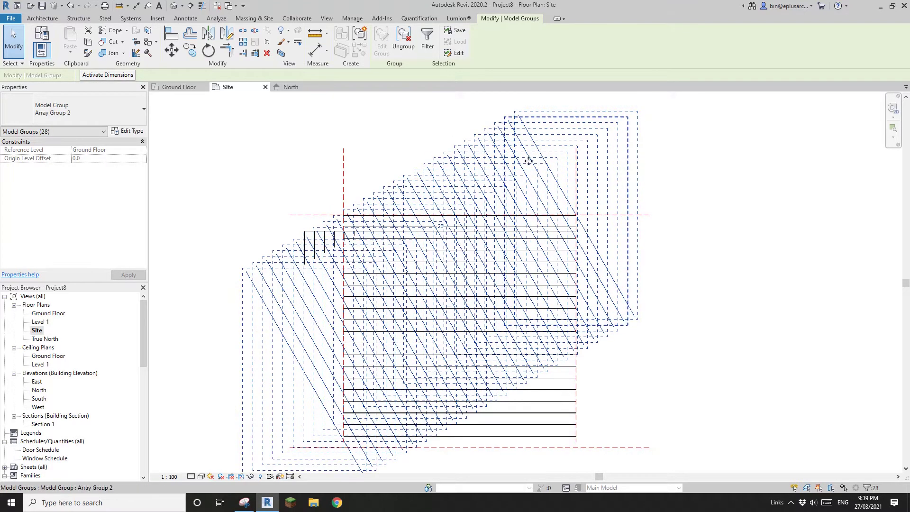
middle_click_drag(403, 223, 404, 189)
scroll(440, 239, "down", 1)
middle_click_drag(452, 283, 450, 253)
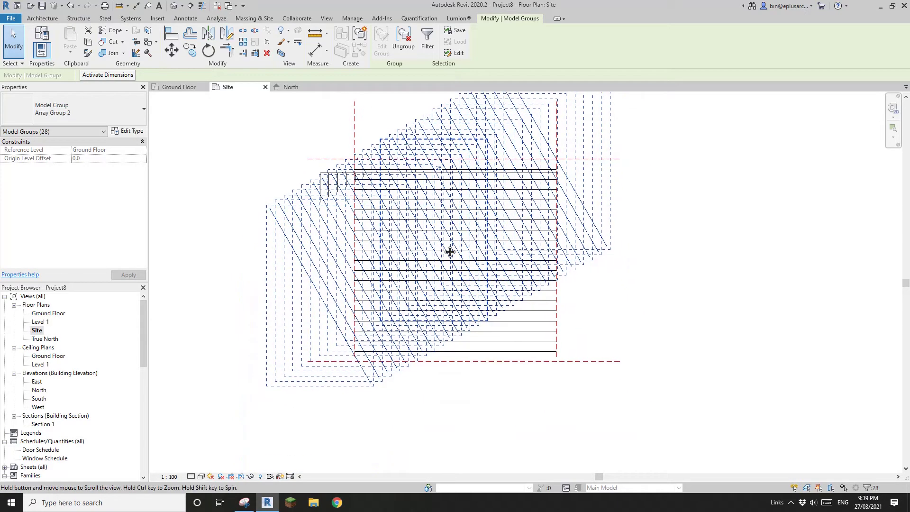
key("Escape")
Step: Draw a vertical and a horizontal reference plane crossing near the middle of the square formed by the existing reference planes
middle_click_drag(486, 347, 491, 357)
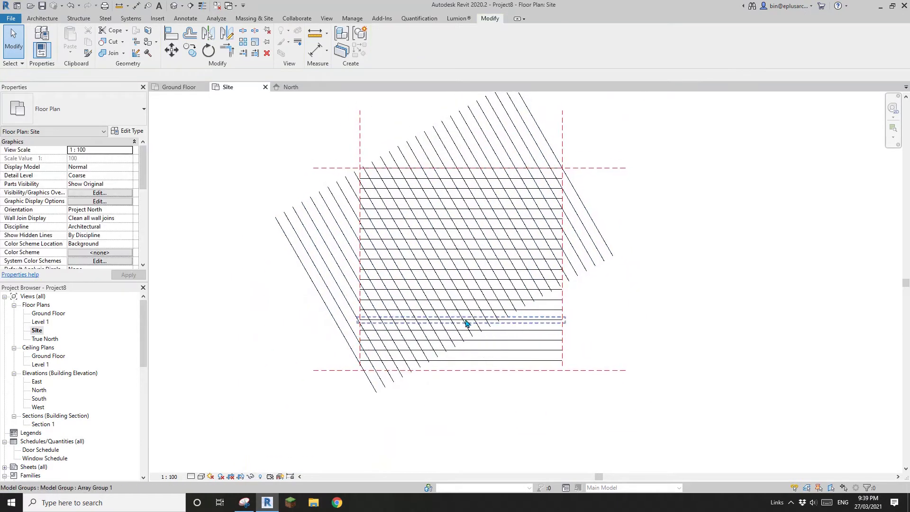
middle_click_drag(464, 320, 467, 329)
key("r")
key("p")
left_click(466, 408)
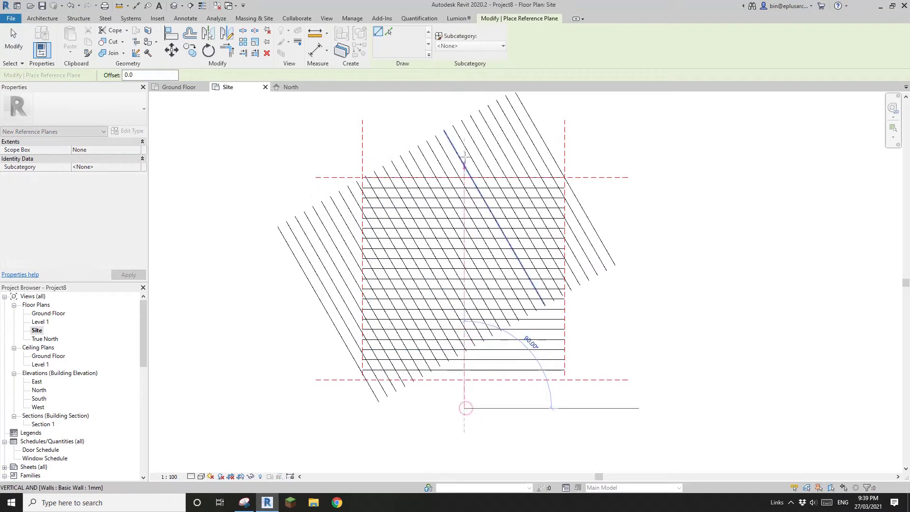
left_click(464, 127)
left_click(665, 276)
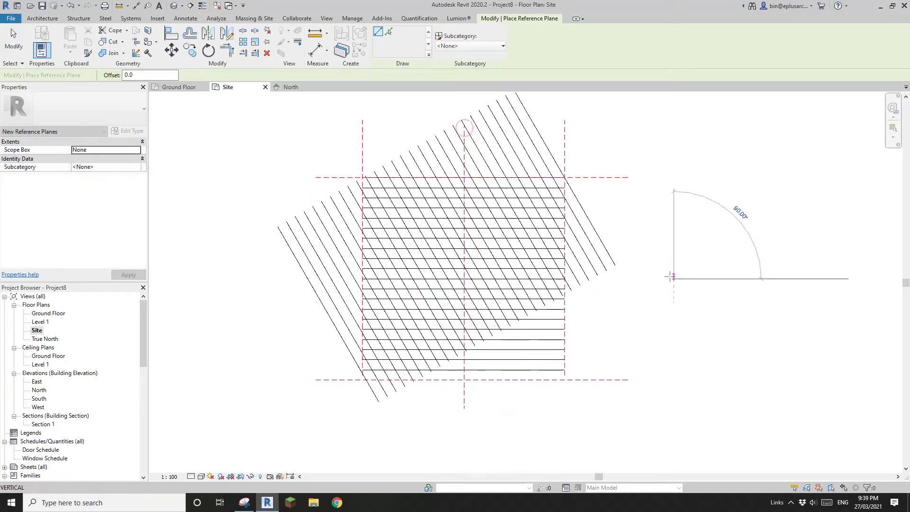
left_click(288, 278)
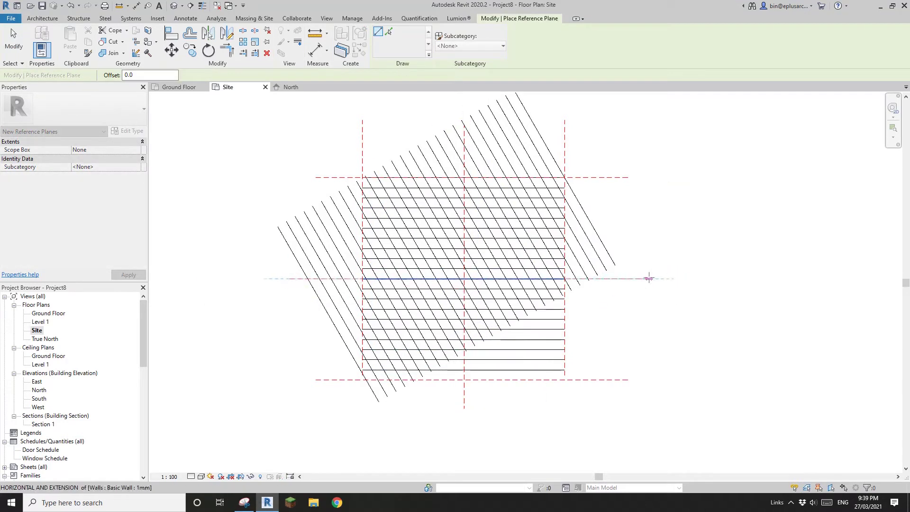
key("Escape")
key("Escape")
Step: Dimension the three horizontal reference planes in one aligned chain beside the lattice and make their spacing equal
scroll(645, 299, "down", 1)
key("d")
key("i")
left_click(618, 373)
left_click(636, 285)
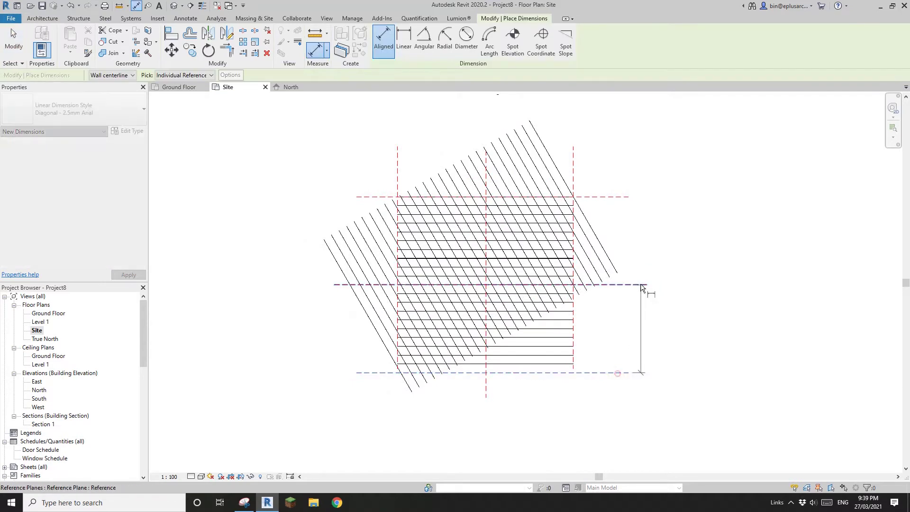
left_click(619, 194)
left_click(669, 246)
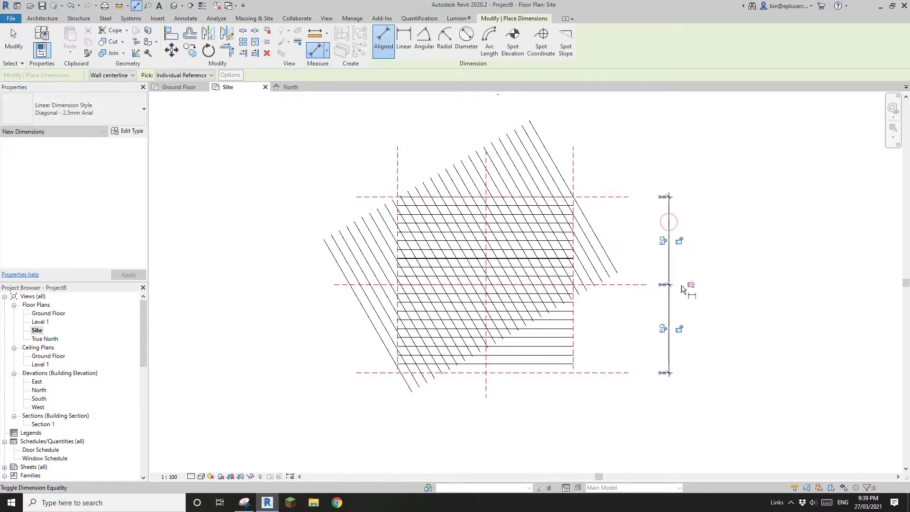
Step: Dimension the three vertical reference planes in one aligned chain above the lattice and make their spacing equal
left_click(574, 160)
left_click(486, 159)
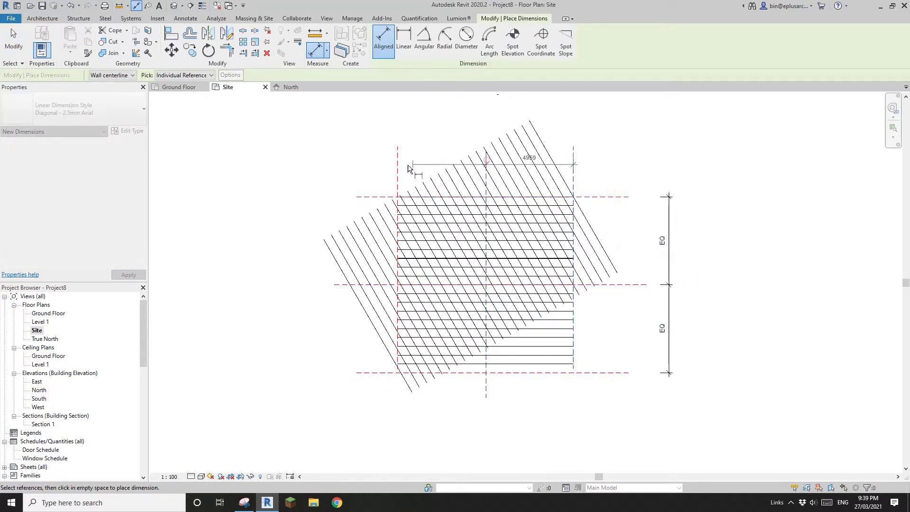
left_click(399, 162)
left_click(425, 120)
middle_click_drag(491, 106, 491, 151)
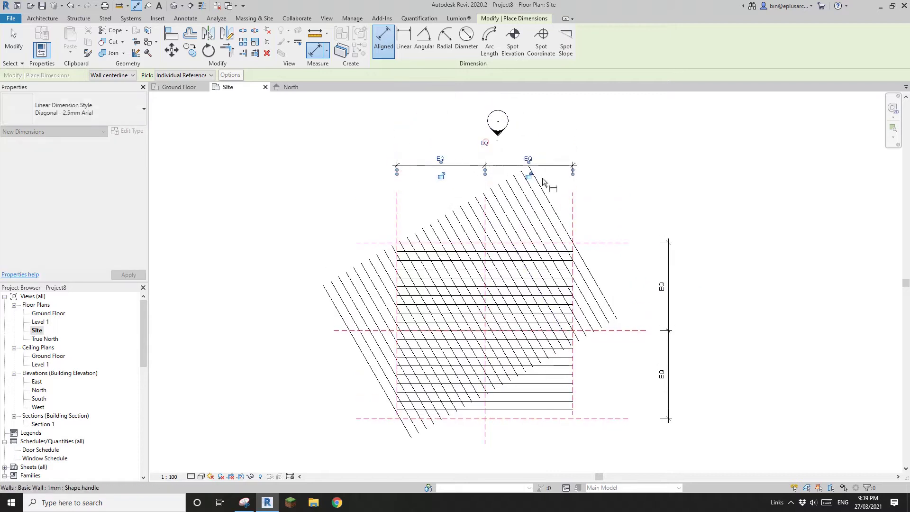
Step: Mirror all the grouped diagonal walls about the central vertical reference plane, keeping the originals
key("Escape")
key("Escape")
middle_click_drag(520, 326, 530, 264)
scroll(516, 268, "up", 2)
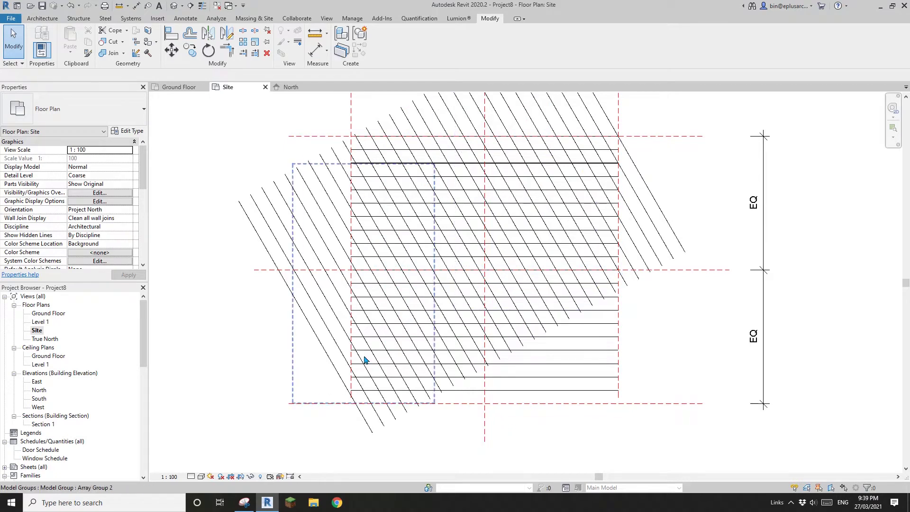
scroll(483, 260, "down", 2)
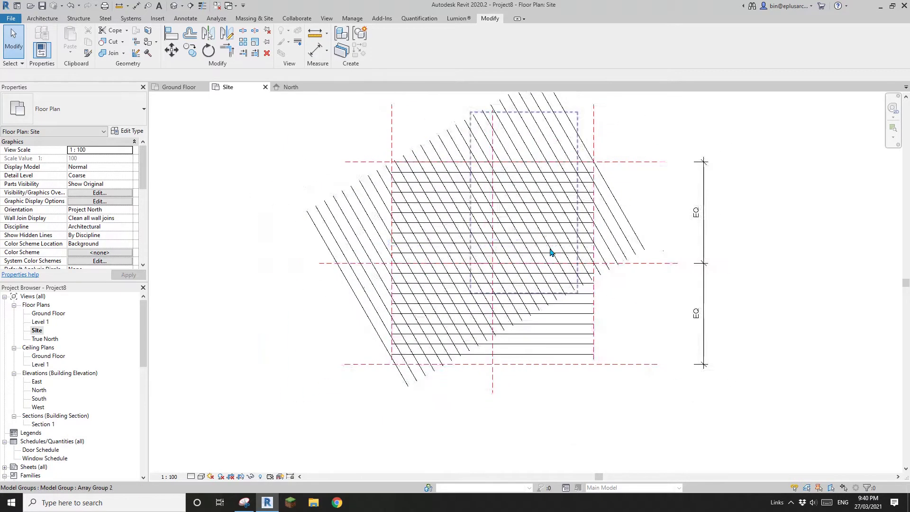
left_click(592, 204)
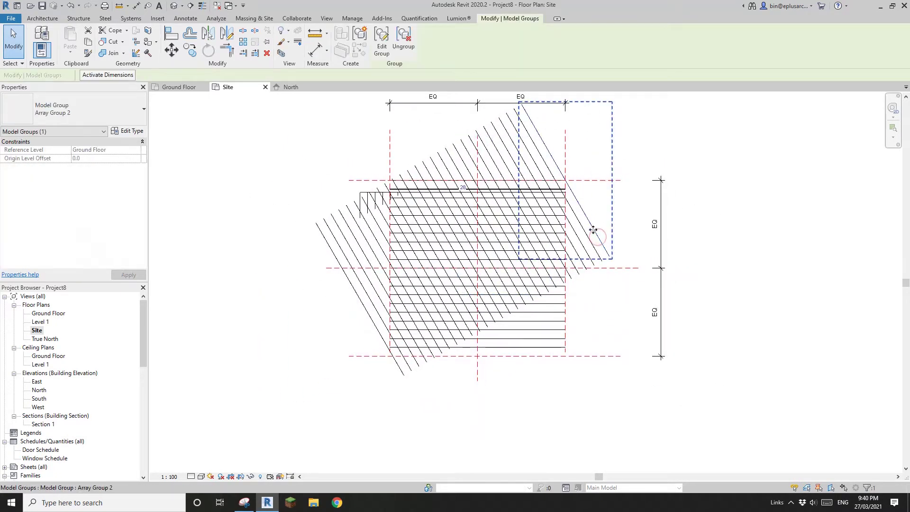
key("s")
key("a")
key("m")
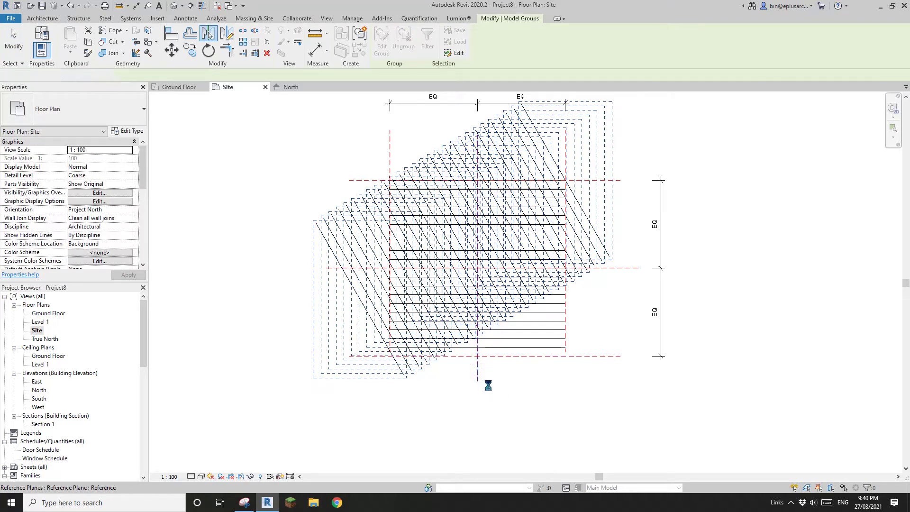
left_click(510, 391)
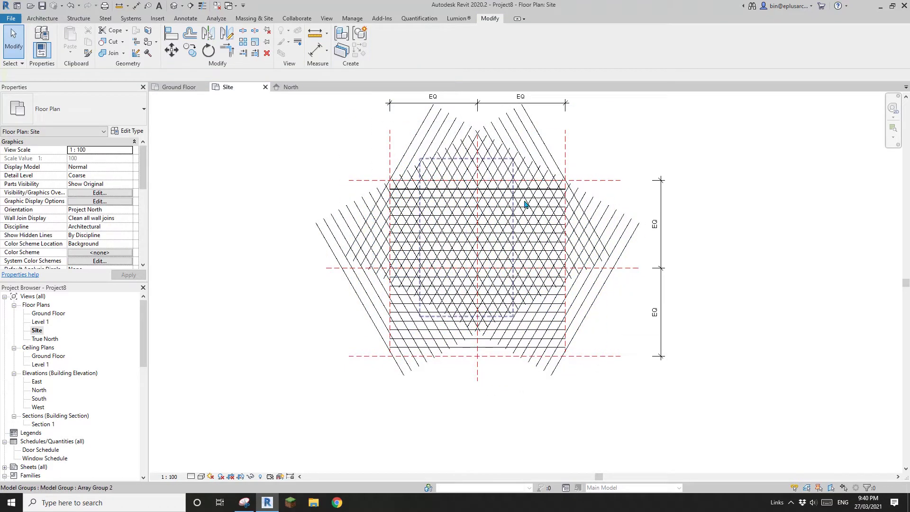
Step: Move all diagonal wall groups from their crossing on the vertical centre plane to the midpoint of the middle horizontal wall
middle_click_drag(454, 219, 453, 231)
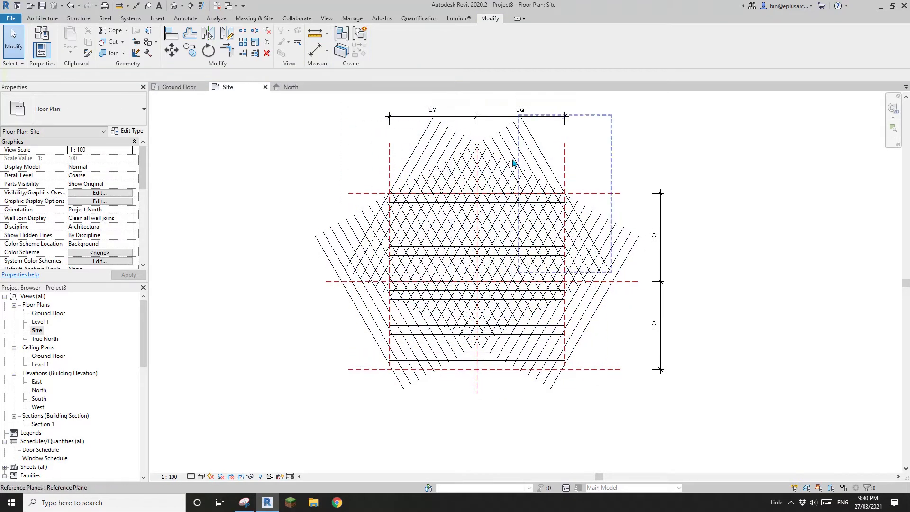
middle_click_drag(519, 298, 552, 298)
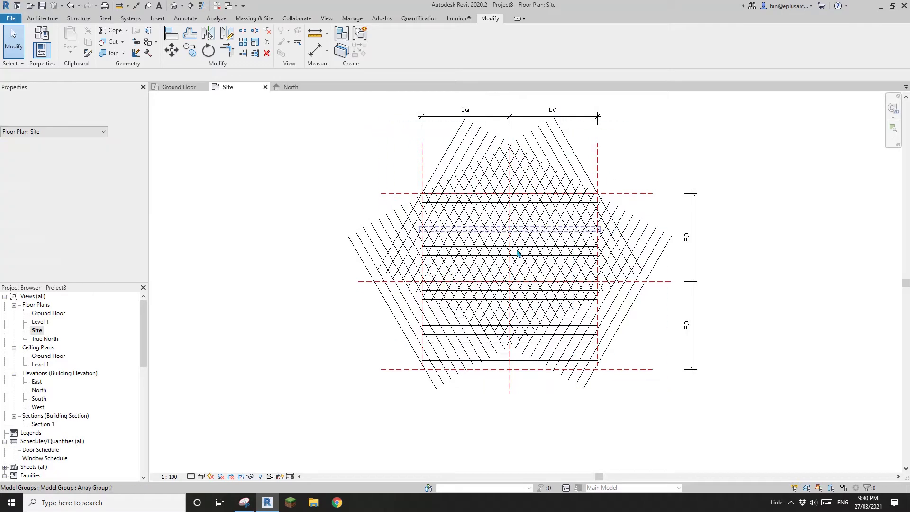
scroll(598, 297, "up", 2)
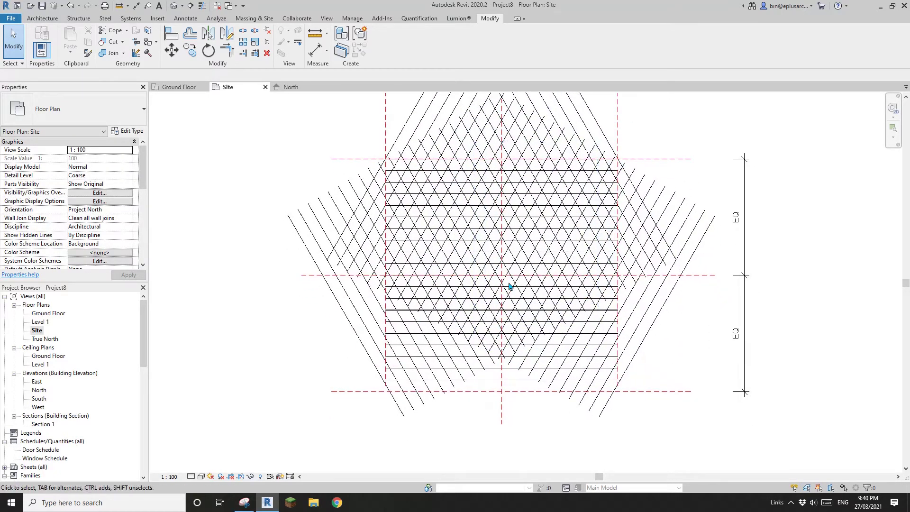
scroll(508, 280, "up", 4)
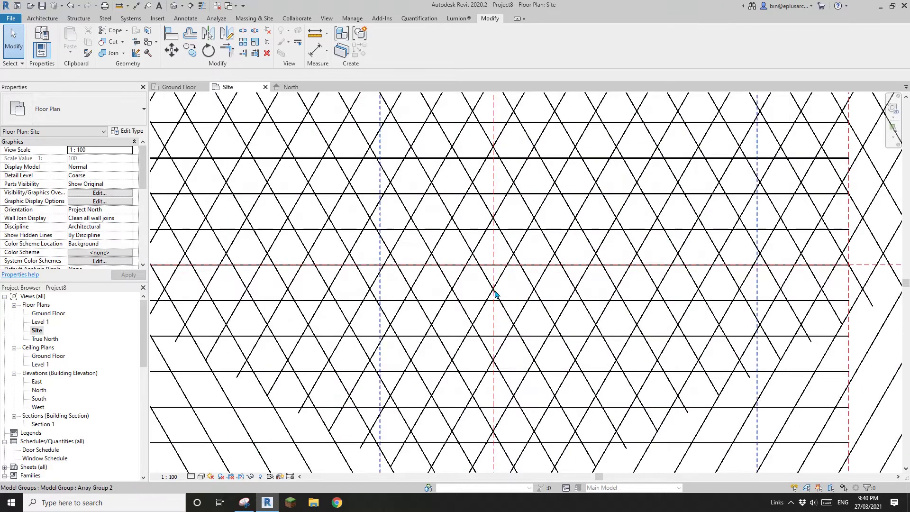
scroll(496, 291, "down", 1)
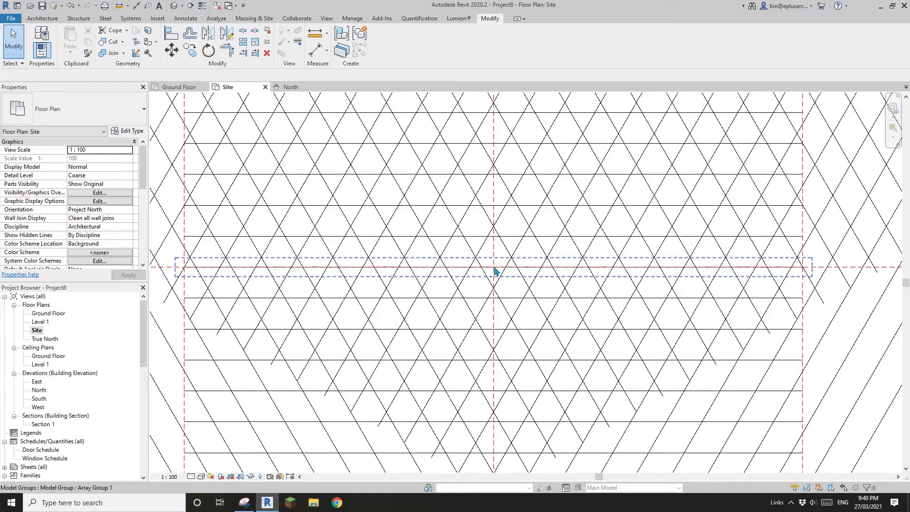
scroll(500, 272, "down", 4)
left_click(708, 218)
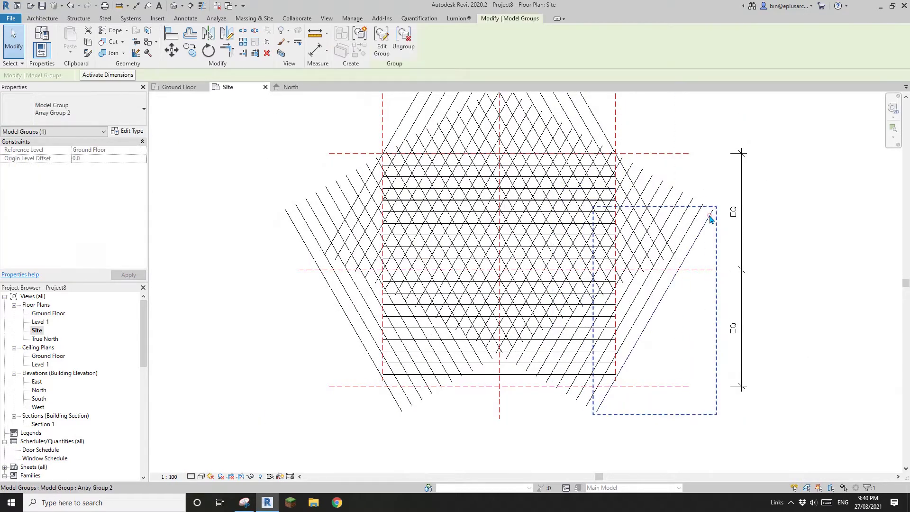
key("s")
key("a")
scroll(520, 270, "up", 2)
scroll(491, 293, "up", 6)
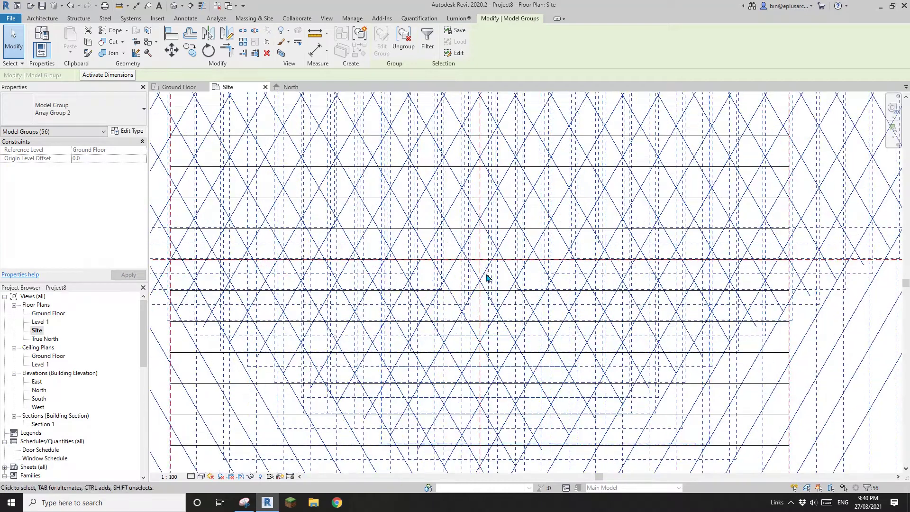
key("v")
scroll(479, 298, "up", 5)
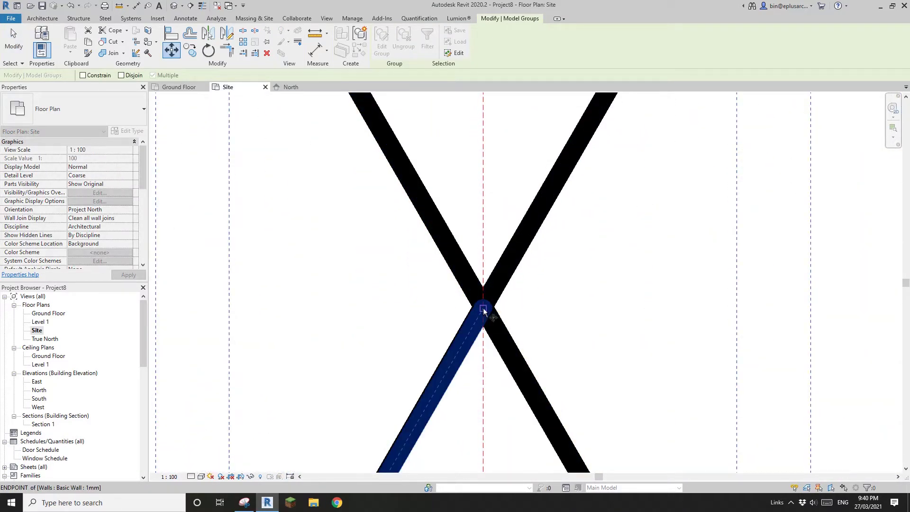
left_click(484, 309)
scroll(483, 310, "down", 5)
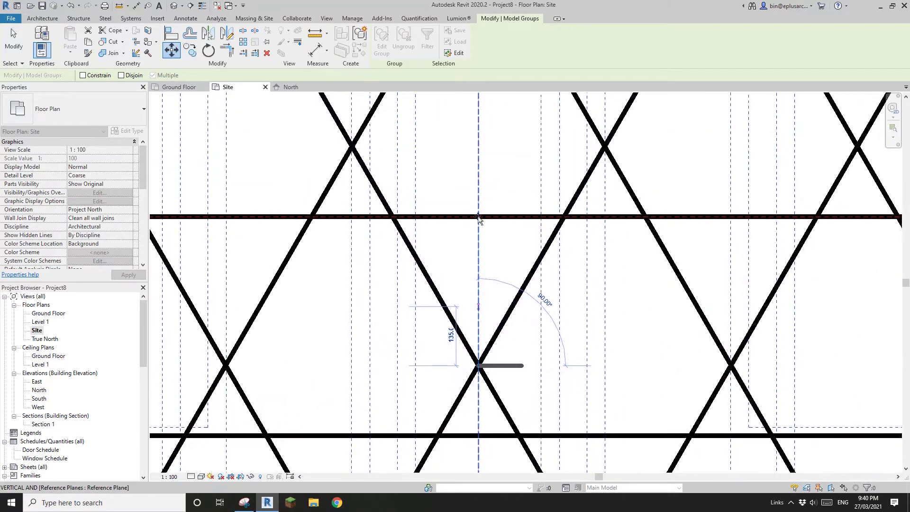
scroll(479, 219, "up", 5)
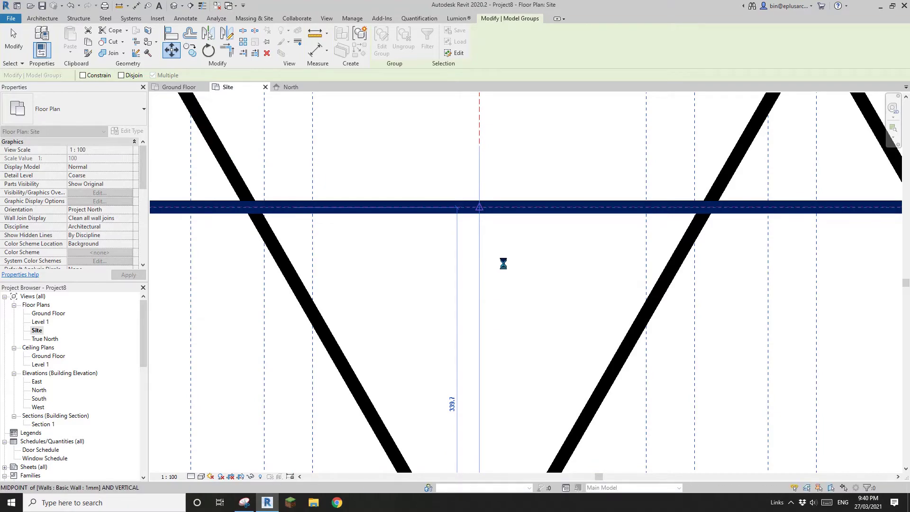
scroll(498, 261, "down", 6)
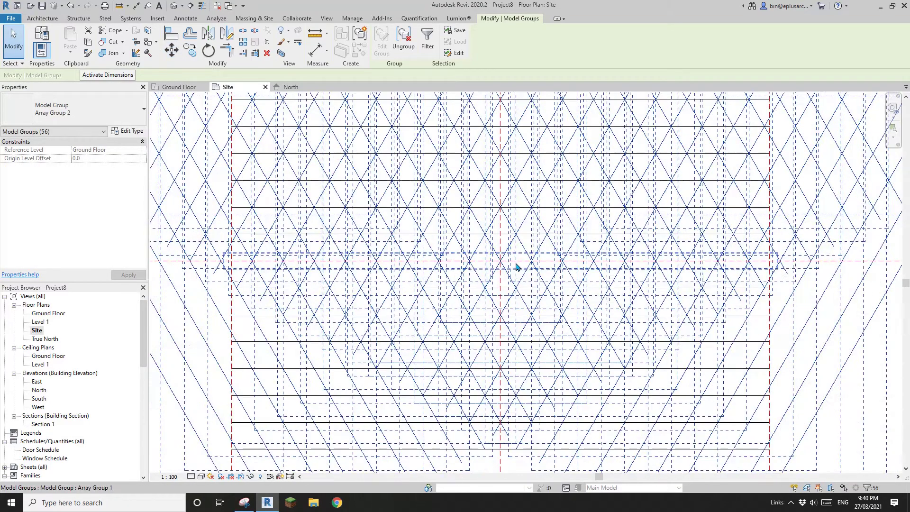
key("Escape")
scroll(552, 275, "down", 3)
middle_click_drag(570, 267, 606, 258)
Step: Move the left vertical reference plane from the horizontal wall's end to the adjacent crossing of the diagonal and horizontal walls
scroll(621, 252, "up", 3)
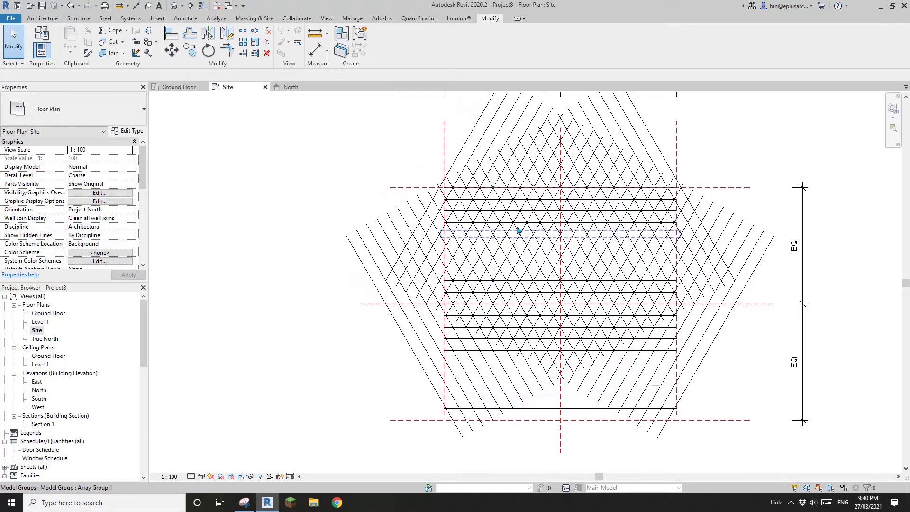
scroll(436, 189, "up", 4)
scroll(437, 190, "up", 5)
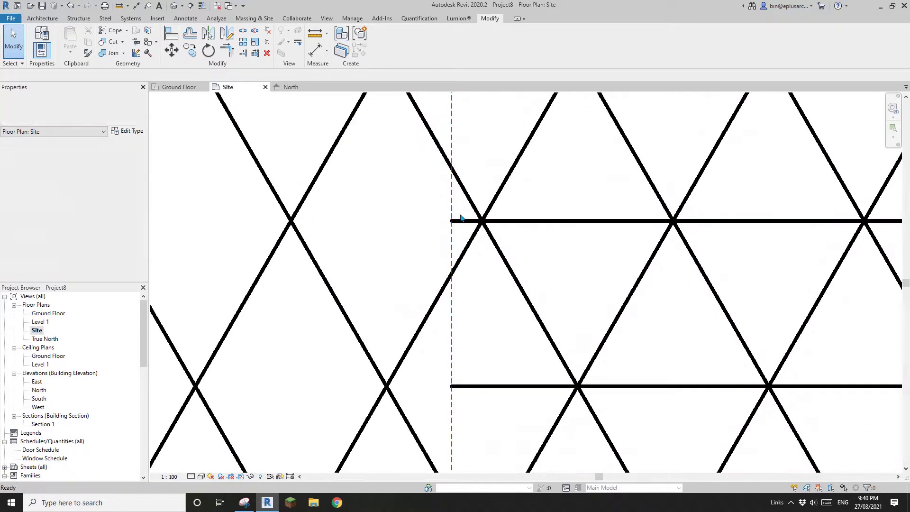
left_click(452, 216)
scroll(466, 227, "up", 1)
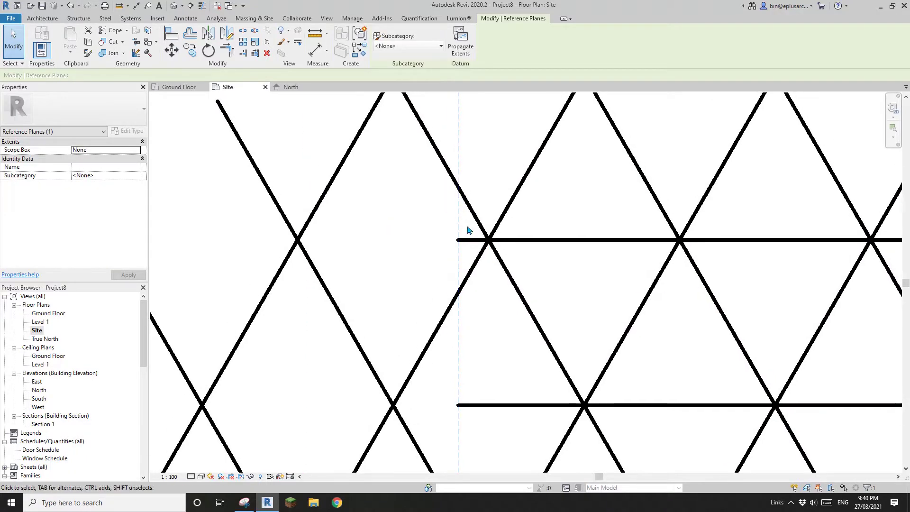
key("m")
key("v")
scroll(463, 240, "up", 3)
scroll(457, 243, "up", 2)
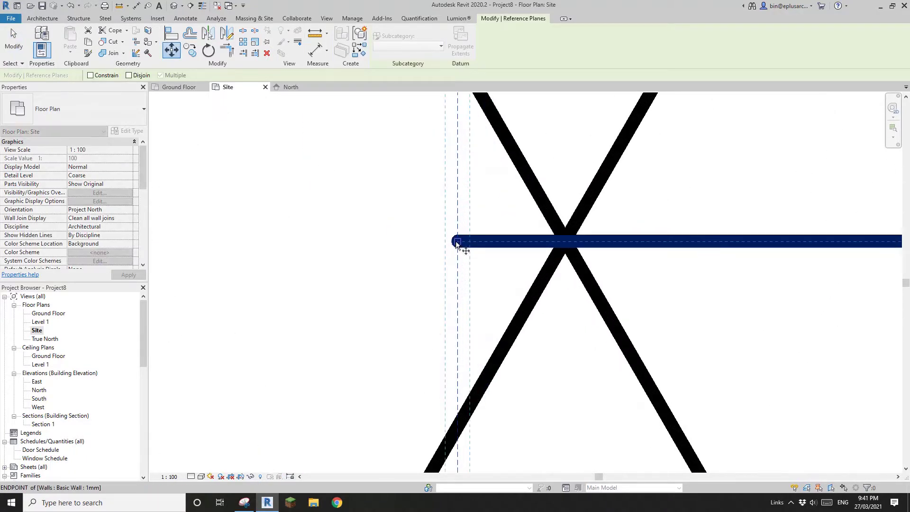
left_click(457, 243)
left_click(566, 243)
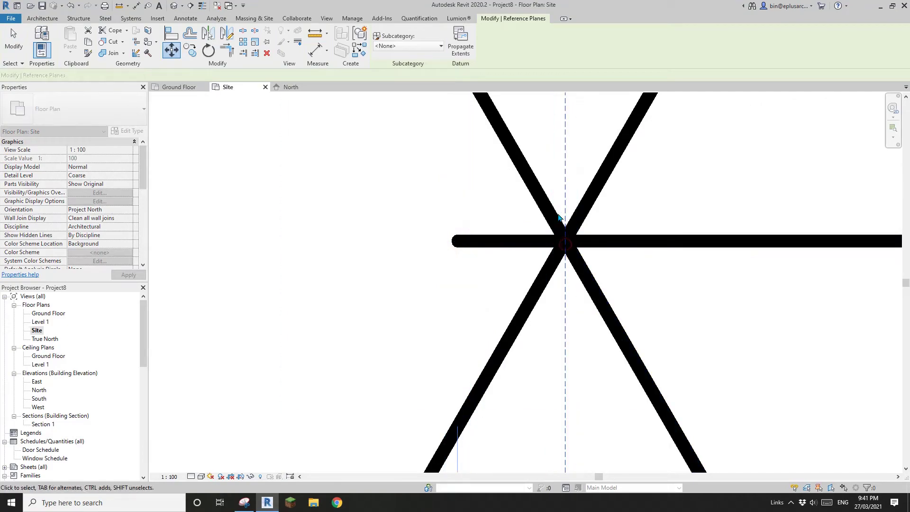
scroll(560, 223, "down", 5)
key("Escape")
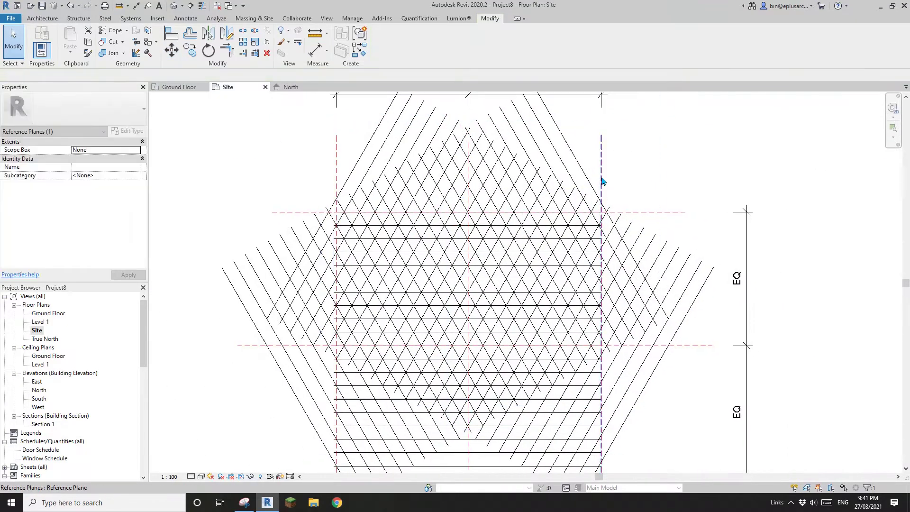
Step: Move the right vertical reference plane from the horizontal wall's end to the nearest lattice crossing
left_click(603, 182)
scroll(603, 233, "up", 4)
key("m")
key("v")
scroll(610, 215, "up", 6)
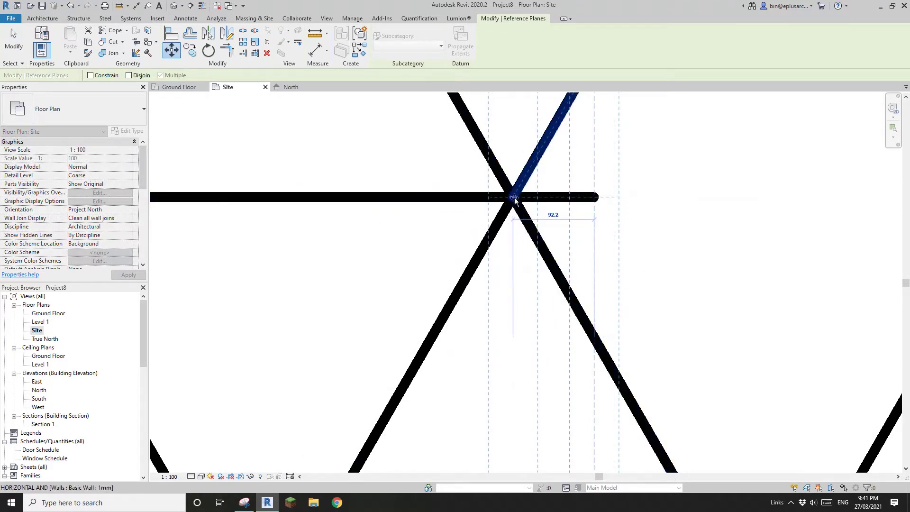
scroll(515, 199, "up", 6)
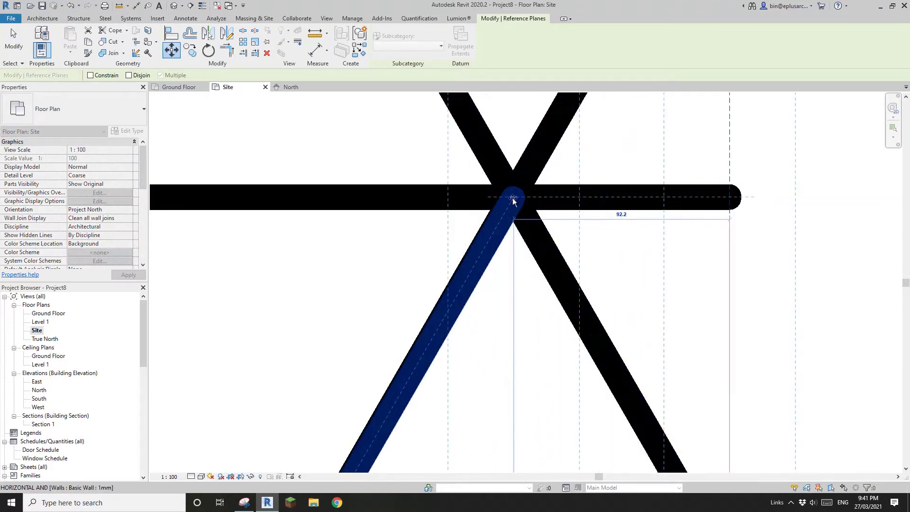
left_click(512, 240)
scroll(508, 275, "down", 12)
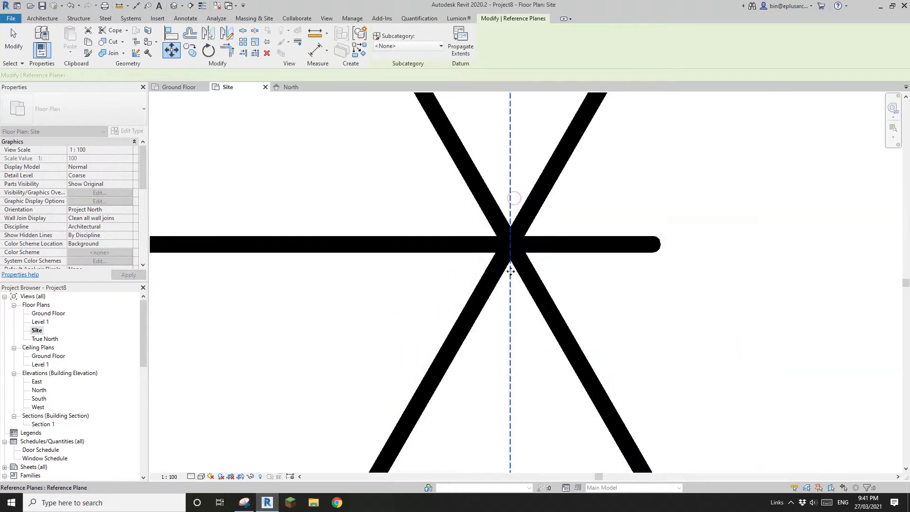
middle_click_drag(506, 280, 583, 271)
key("Escape")
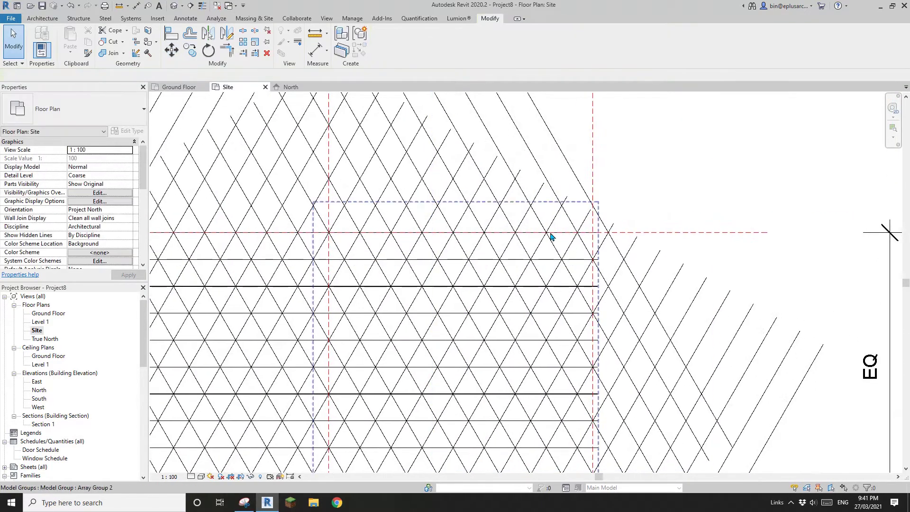
Step: Examine how the lattice walls line up with the outer reference planes around the square
scroll(543, 259, "down", 5)
middle_click_drag(482, 442, 534, 272)
scroll(500, 329, "up", 4)
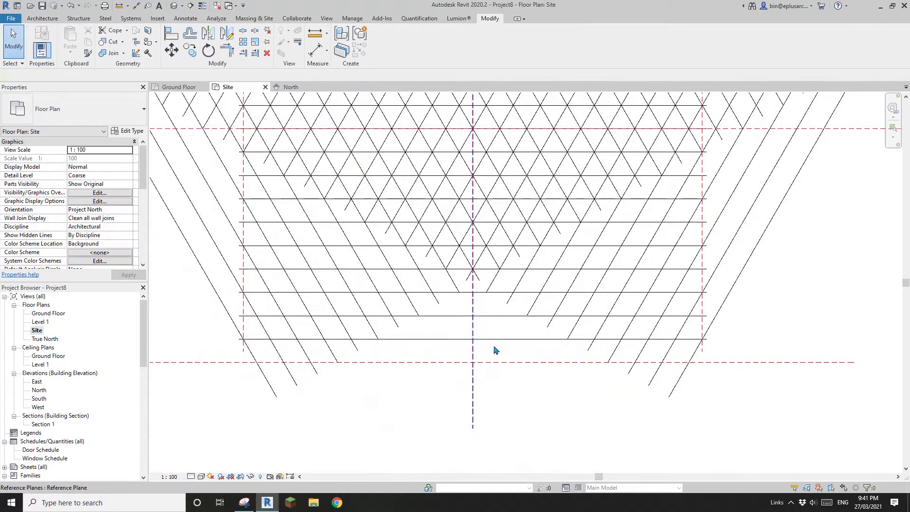
scroll(593, 339, "down", 2)
scroll(428, 204, "up", 1)
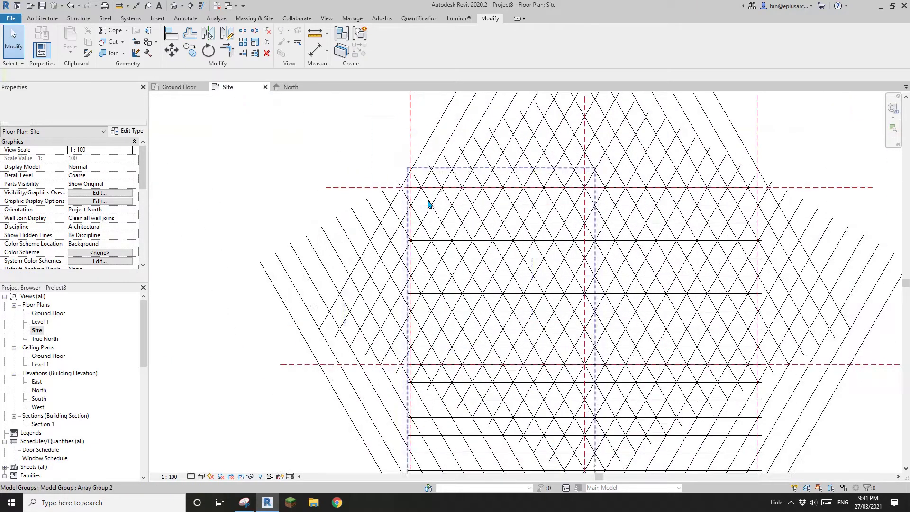
scroll(521, 218, "down", 4)
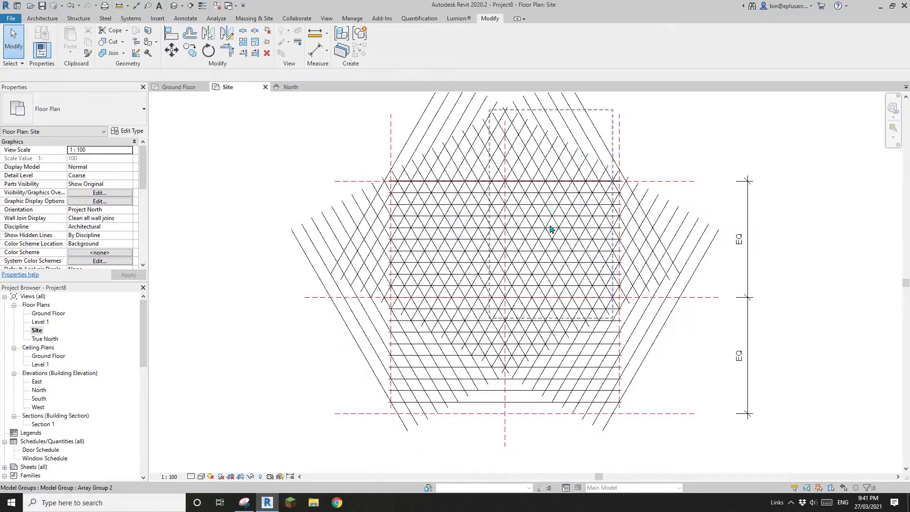
scroll(551, 230, "down", 1)
middle_click_drag(656, 235, 648, 251)
middle_click_drag(518, 242, 524, 245)
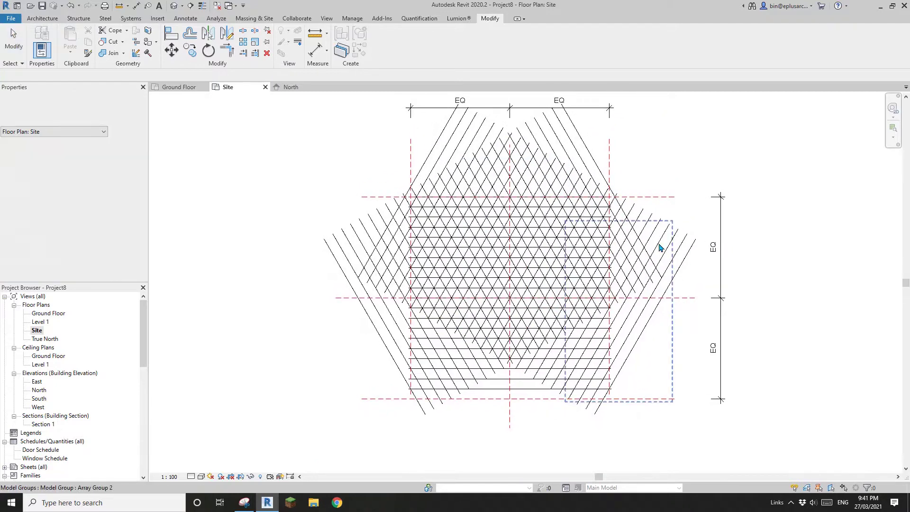
Step: Ungroup all instances of the diagonal wall array and of the horizontal wall array
left_click(660, 247)
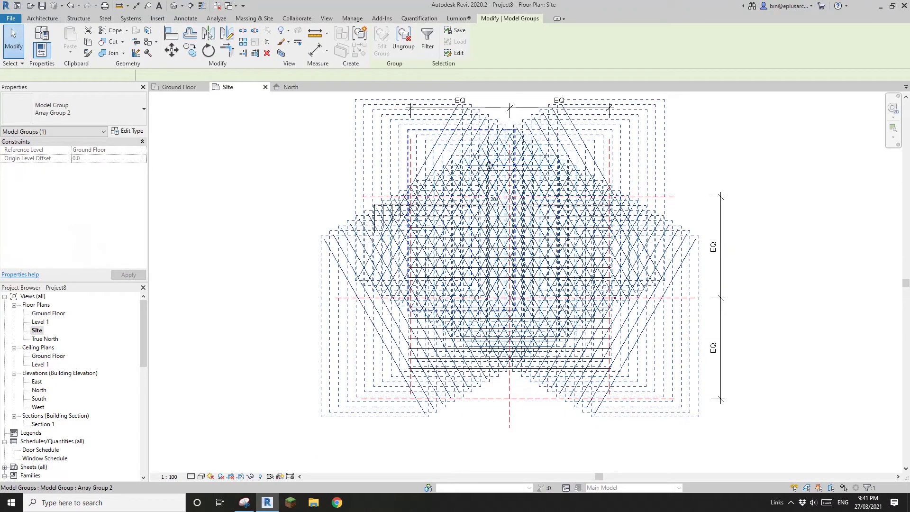
left_click(404, 42)
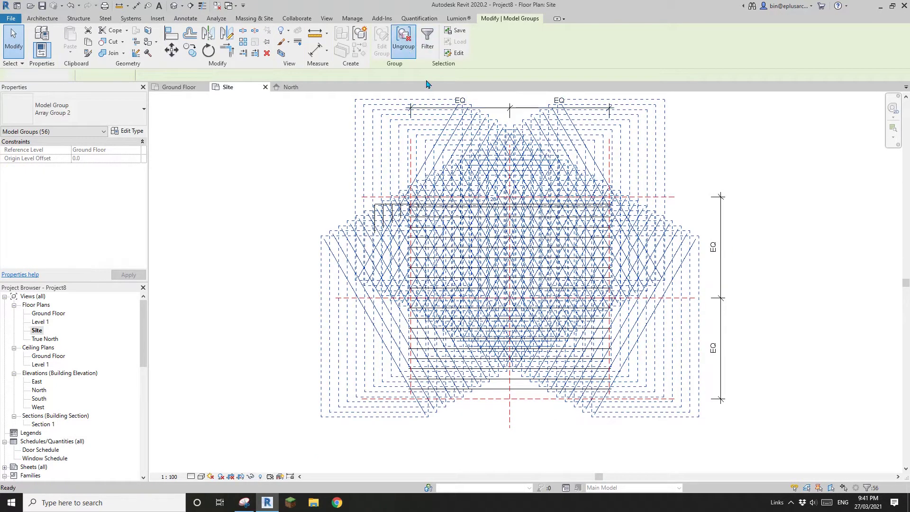
left_click(560, 213)
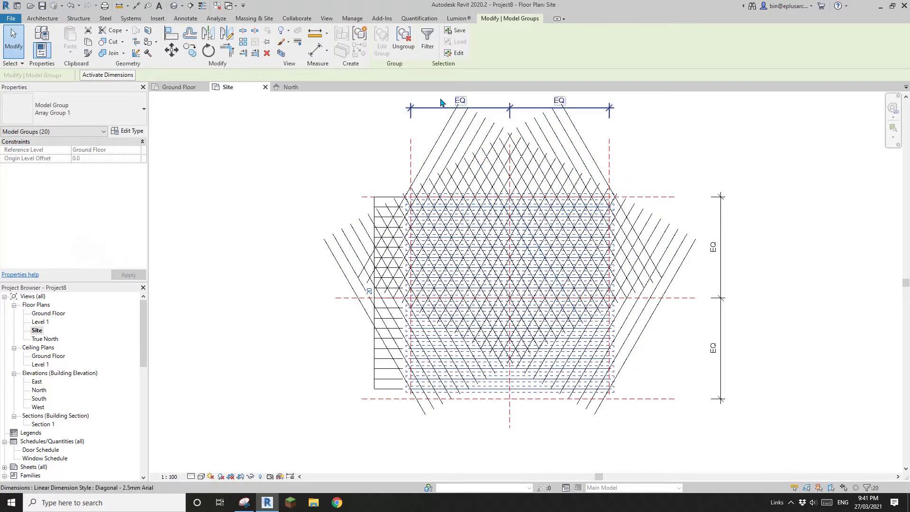
left_click(403, 42)
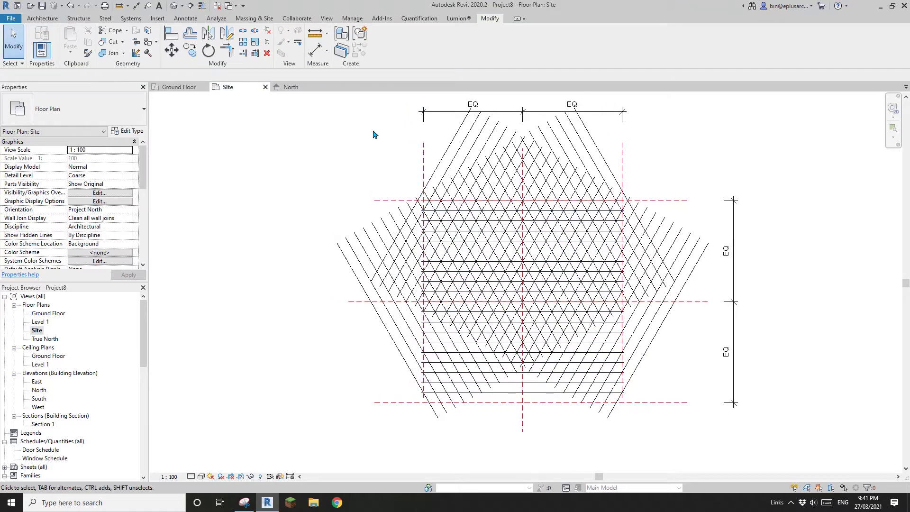
Step: With Trim/Extend Multiple Elements, trim the upper horizontal and diagonal walls to the left vertical reference plane
left_click(257, 57)
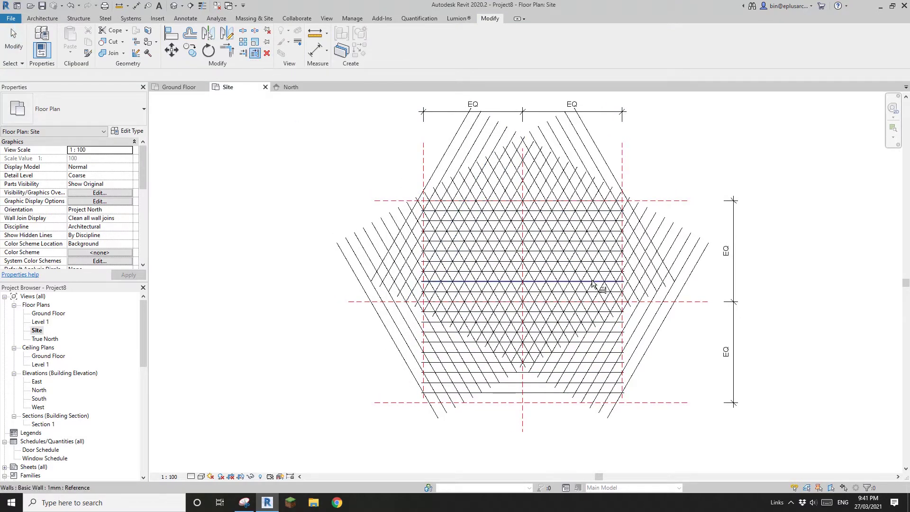
scroll(413, 190, "up", 5)
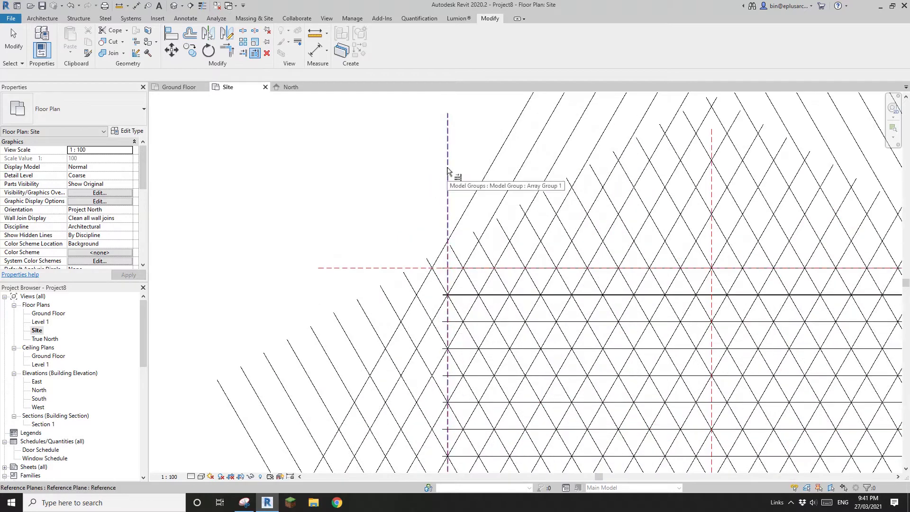
left_click(448, 169)
scroll(423, 207, "down", 3)
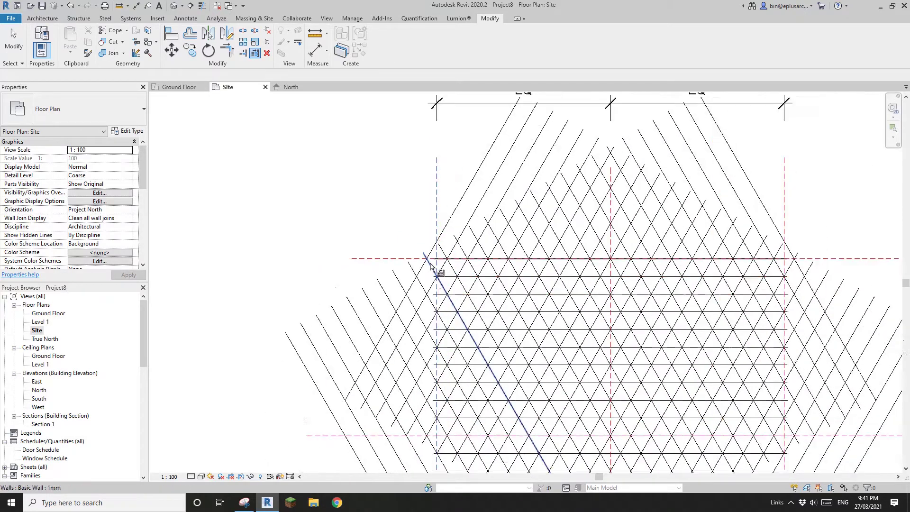
scroll(427, 183, "up", 5)
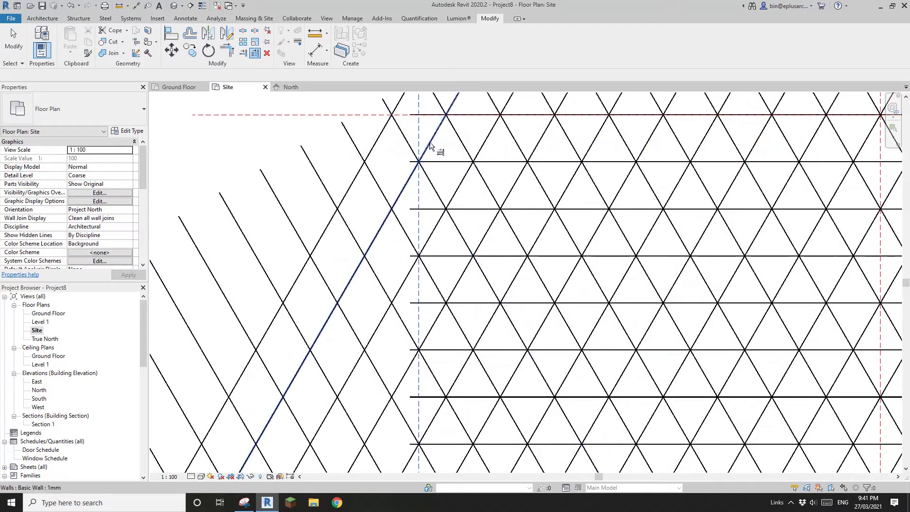
left_click(431, 139)
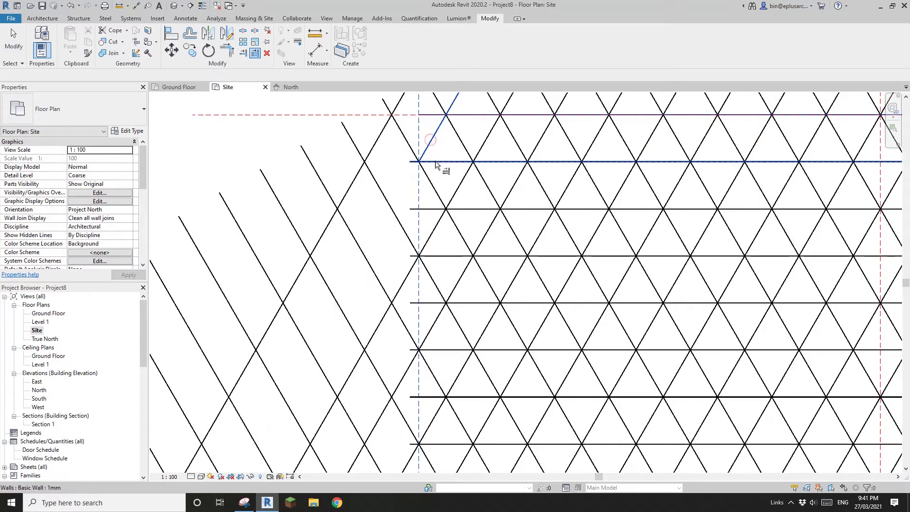
left_click(435, 162)
left_click(430, 183)
left_click(428, 209)
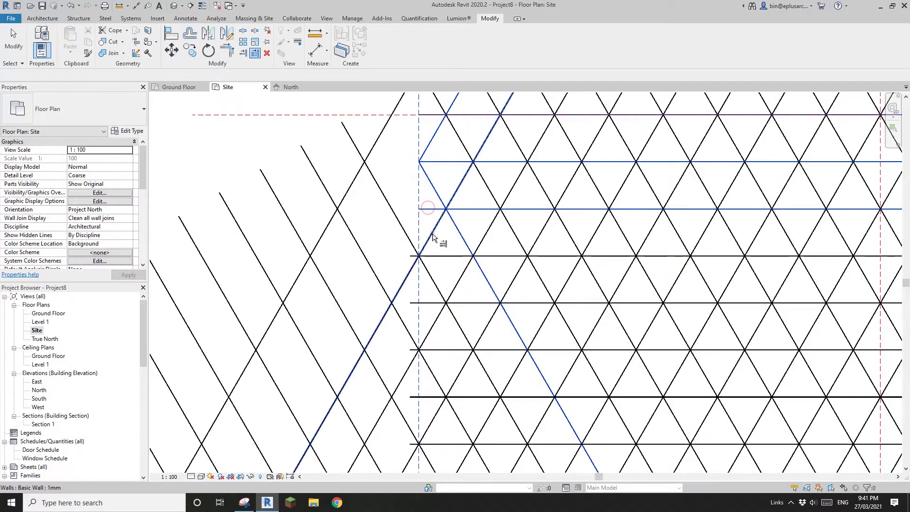
left_click(433, 237)
left_click(434, 258)
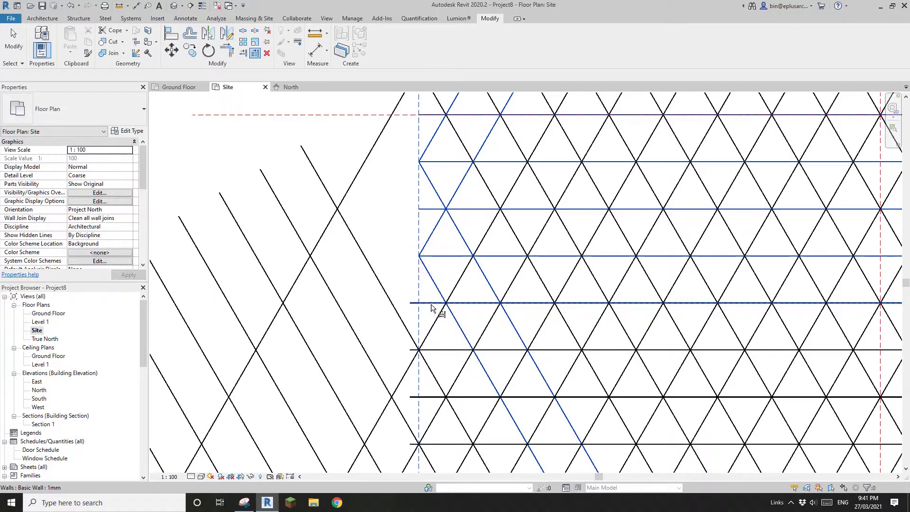
Step: Trim the next lattice walls down to the middle horizontal reference plane back to the left vertical reference plane
scroll(432, 304, "up", 2)
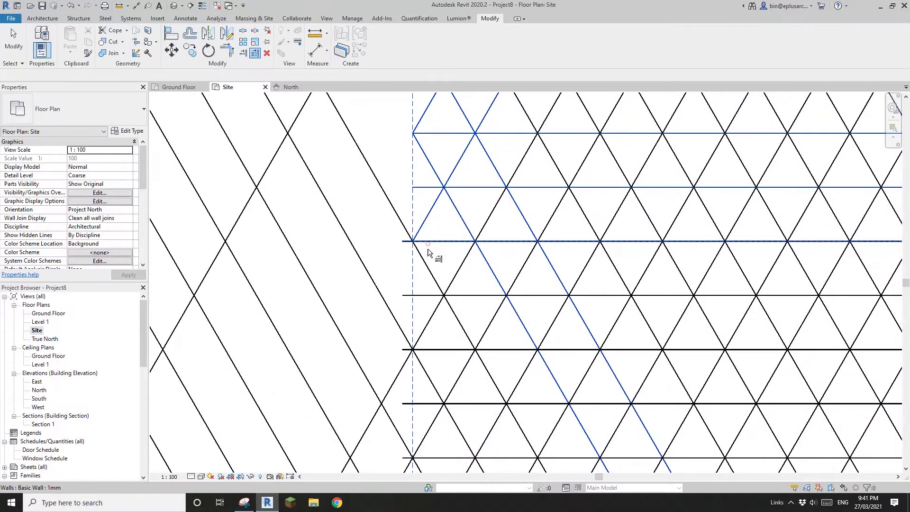
middle_click_drag(431, 254, 434, 238)
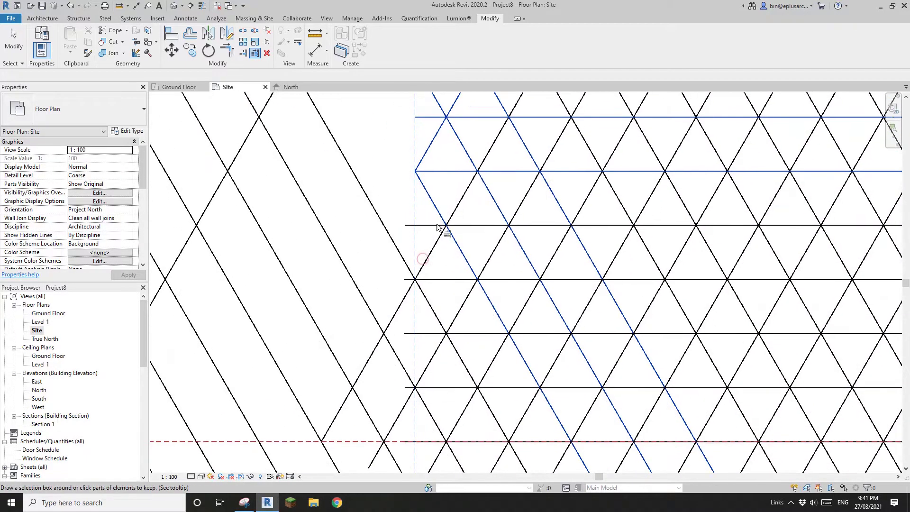
left_click(431, 252)
left_click(426, 279)
left_click(424, 295)
scroll(428, 298, "down", 4)
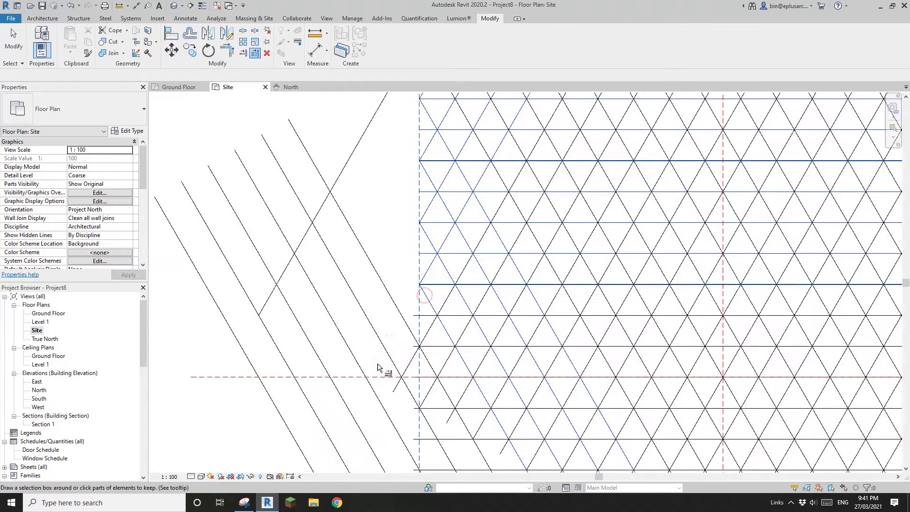
scroll(393, 284, "down", 2)
scroll(412, 247, "up", 4)
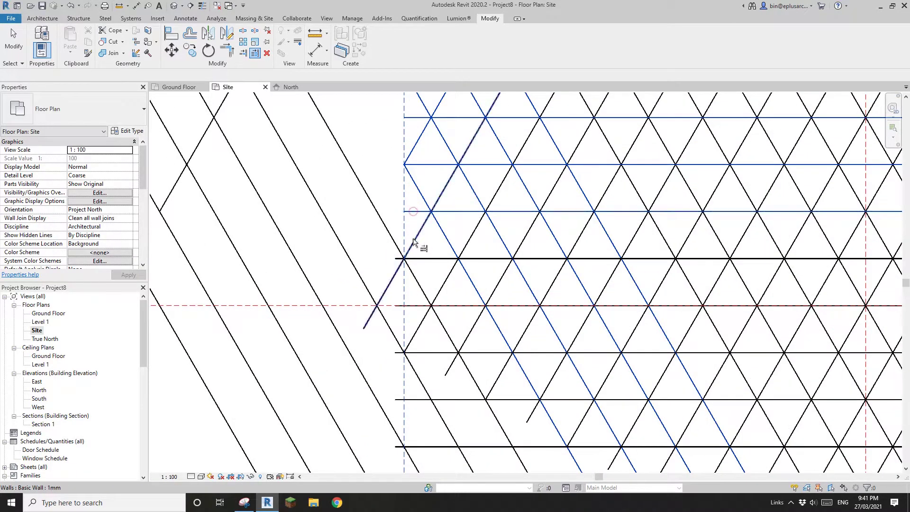
left_click(413, 242)
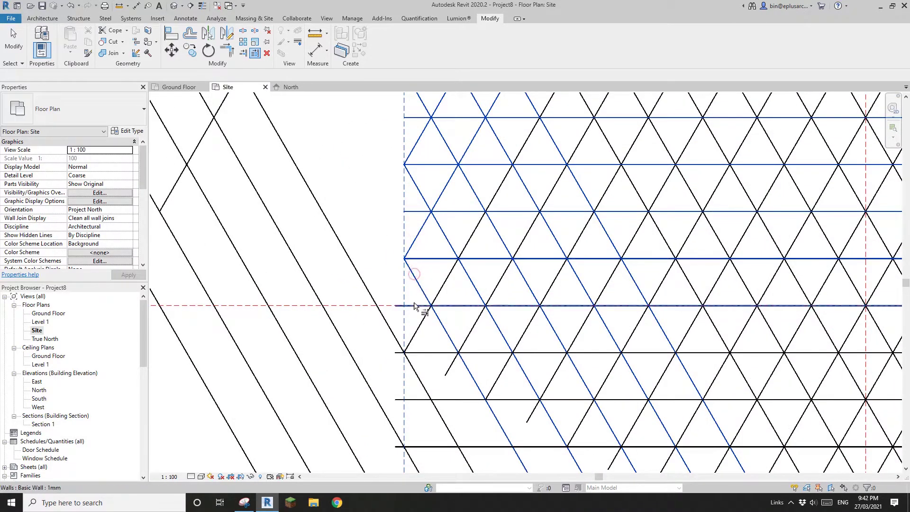
Step: Trim the horizontal and diagonal walls below the middle horizontal reference plane to the left vertical reference plane
middle_click_drag(414, 346, 425, 233)
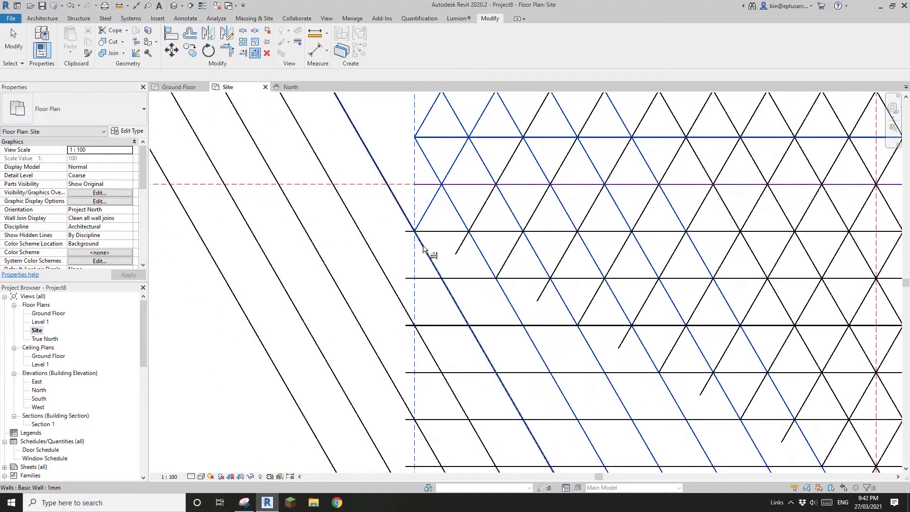
left_click(425, 254)
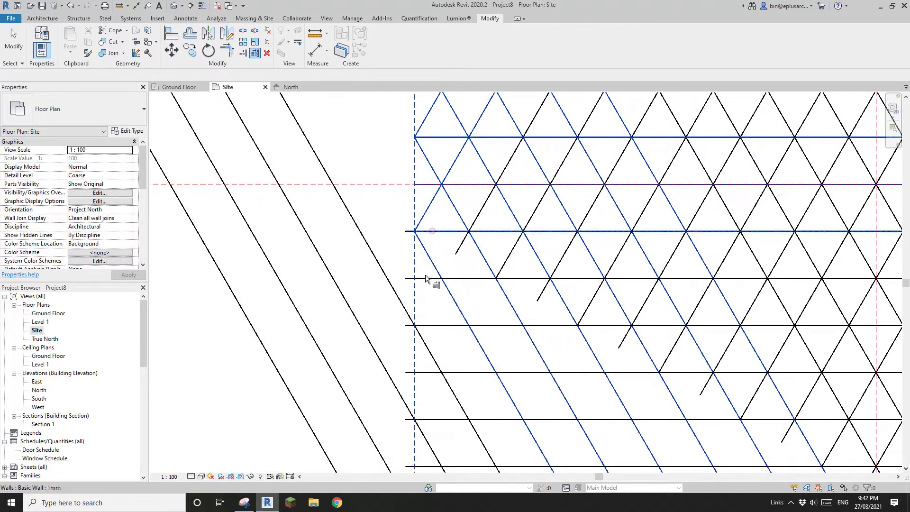
left_click(425, 279)
left_click(426, 326)
left_click(424, 339)
middle_click_drag(449, 354, 447, 263)
left_click(422, 284)
left_click(422, 342)
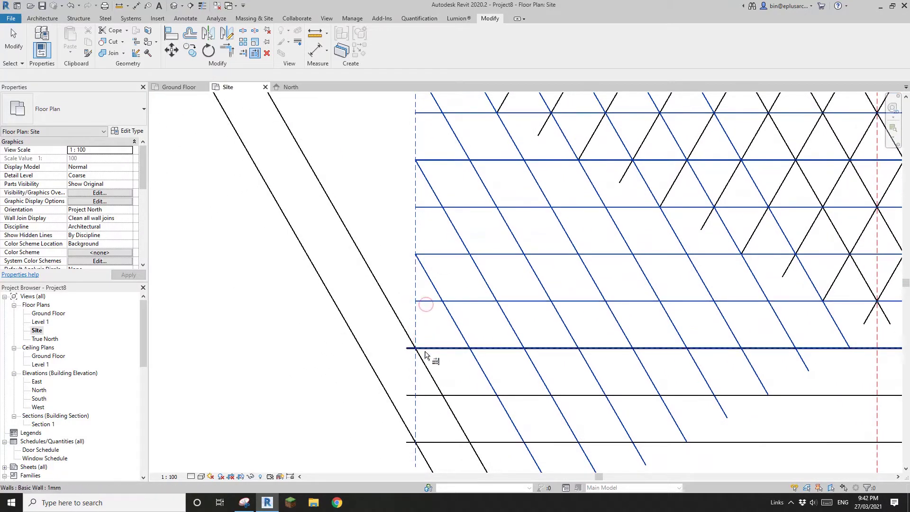
left_click(426, 349)
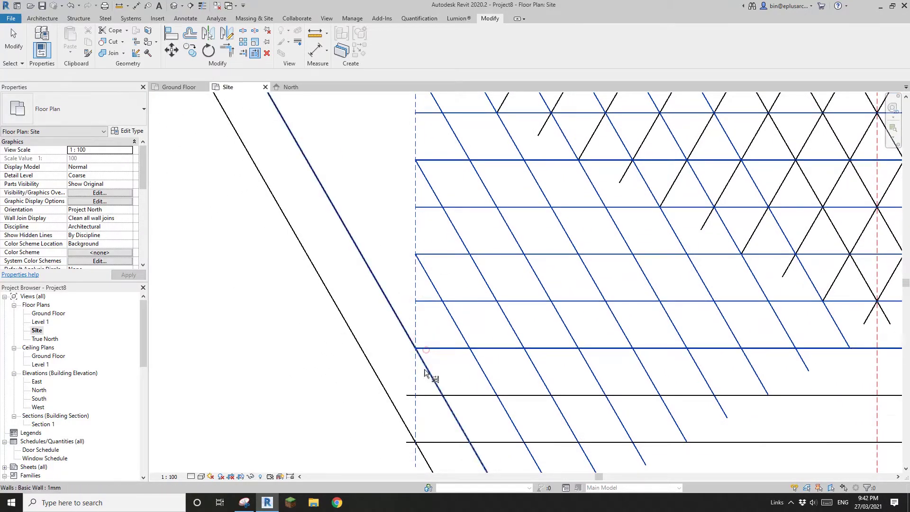
left_click(425, 373)
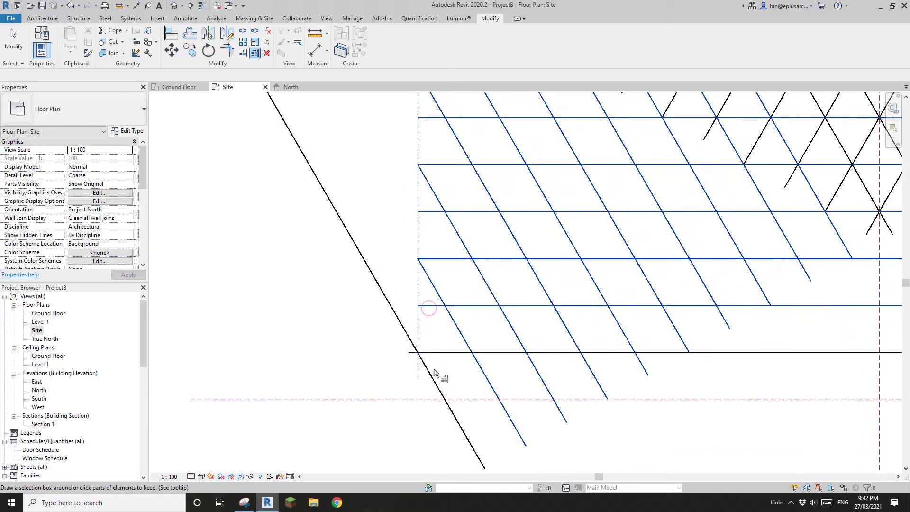
left_click(433, 379)
scroll(451, 358, "down", 1)
Step: Extend the short diagonal walls in the lower-left part of the lattice to the left vertical reference plane
middle_click_drag(462, 316, 438, 368)
scroll(439, 368, "down", 1)
middle_click_drag(411, 198, 410, 223)
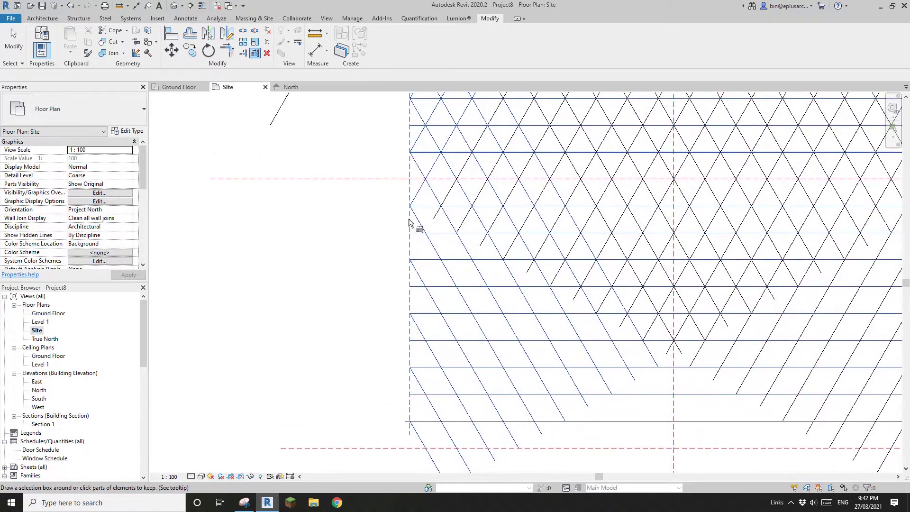
left_click(493, 220)
left_click(511, 242)
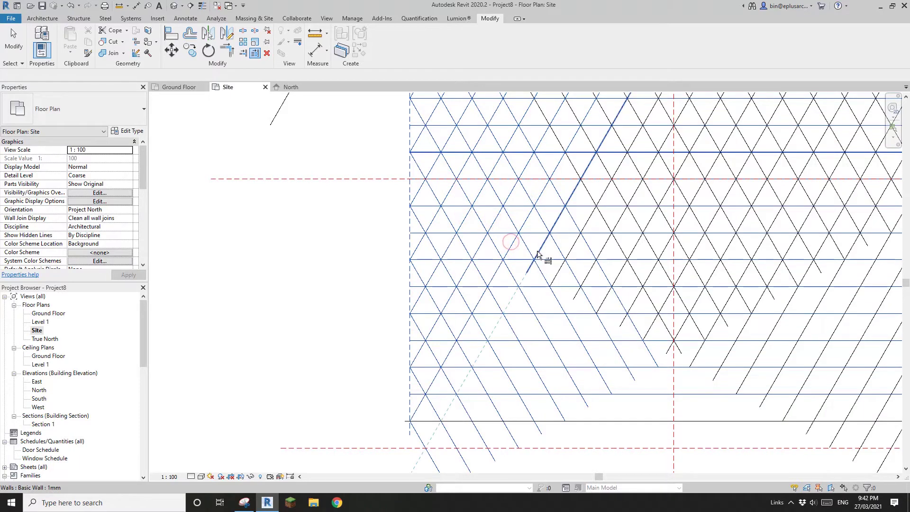
scroll(421, 281, "down", 2)
middle_click_drag(422, 280, 419, 244)
scroll(419, 244, "up", 3)
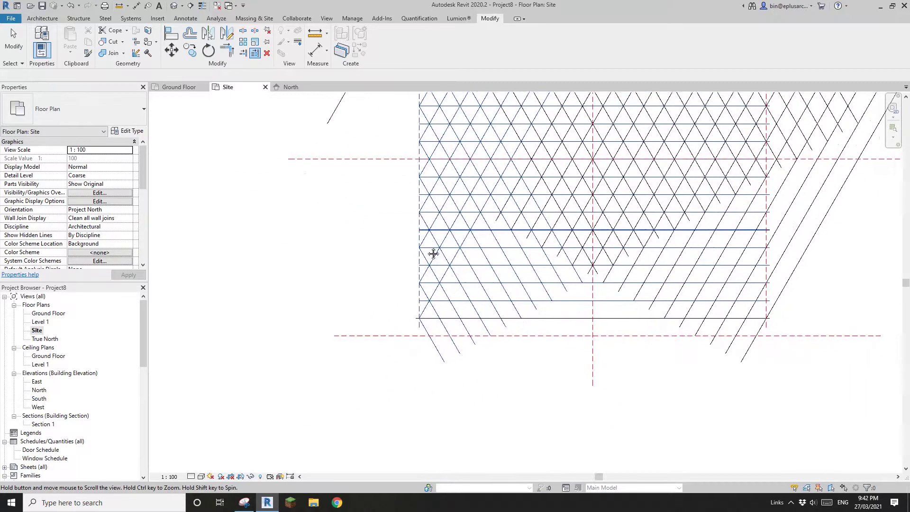
scroll(472, 337, "down", 3)
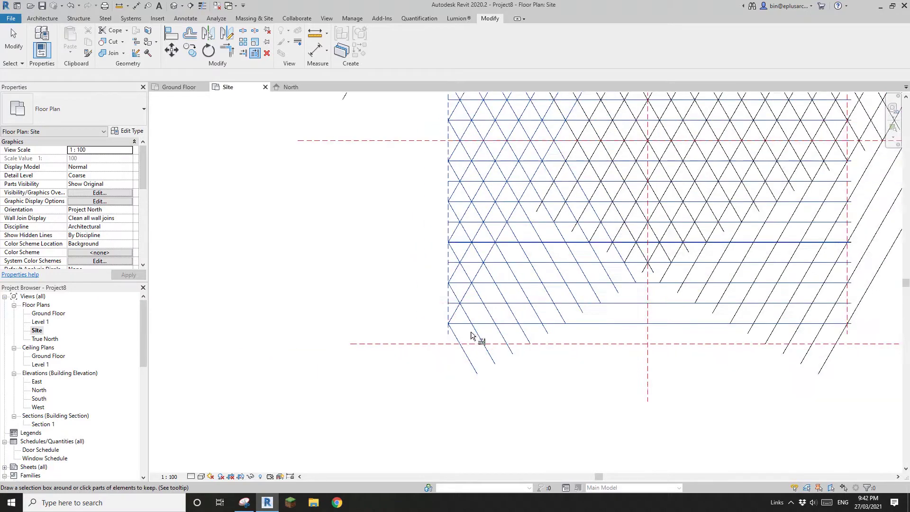
left_click(509, 247)
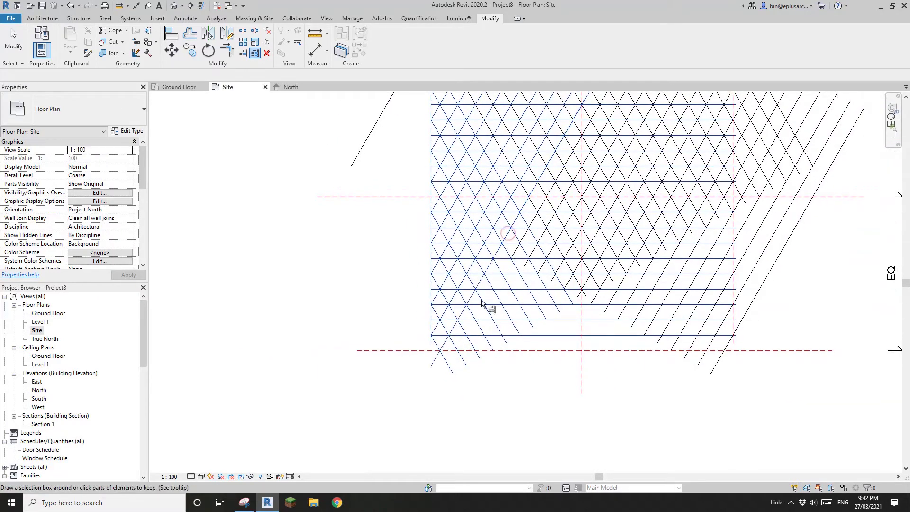
left_click(377, 404)
Step: Trim and extend the diagonal walls in the lower-left half of the lattice to the bottom horizontal reference plane
scroll(459, 385, "up", 2)
scroll(372, 394, "down", 1)
middle_click_drag(371, 394, 396, 317)
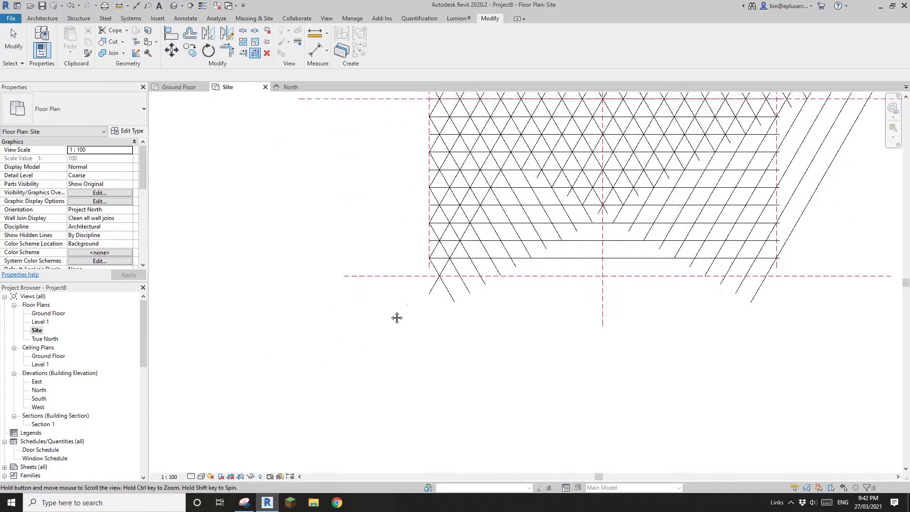
scroll(527, 353, "down", 3)
middle_click_drag(530, 353, 471, 357)
scroll(394, 332, "up", 1)
middle_click_drag(385, 242, 382, 260)
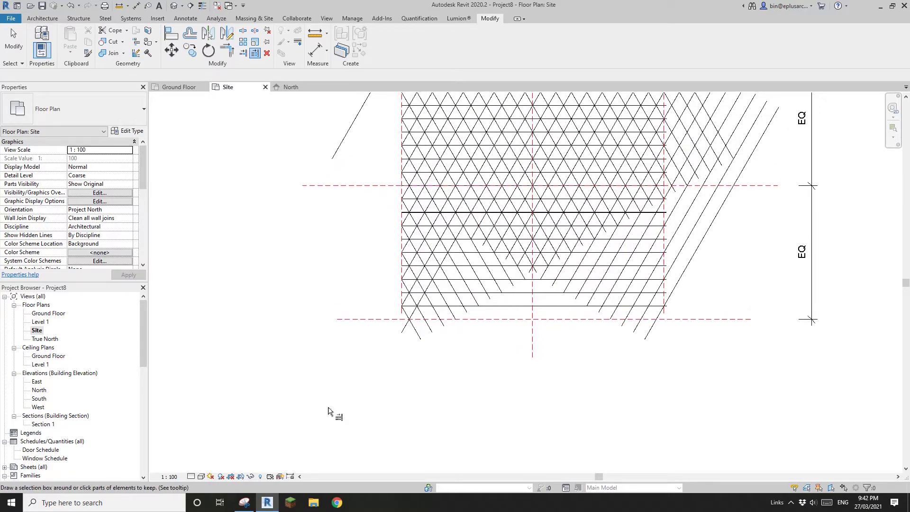
scroll(291, 394, "up", 2)
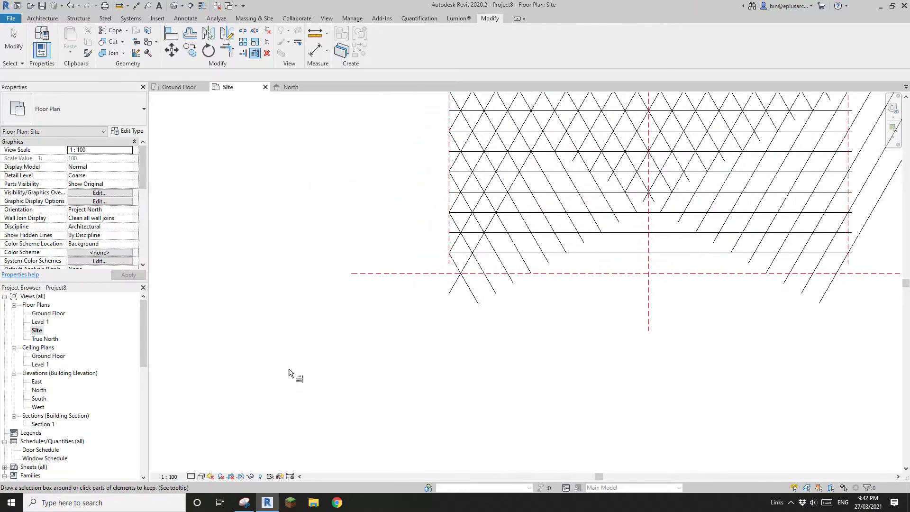
middle_click_drag(407, 337, 380, 349)
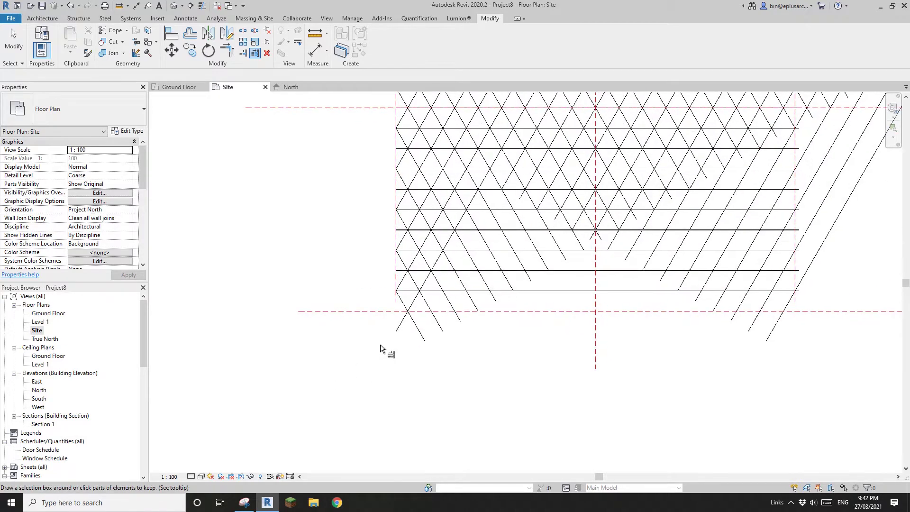
scroll(411, 328, "down", 1)
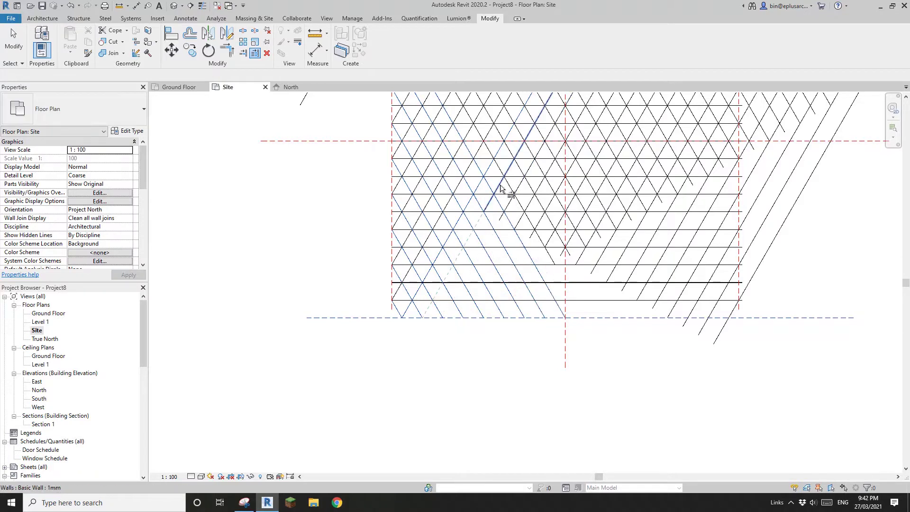
left_click(551, 234)
scroll(605, 251, "up", 1)
middle_click_drag(604, 251, 512, 271)
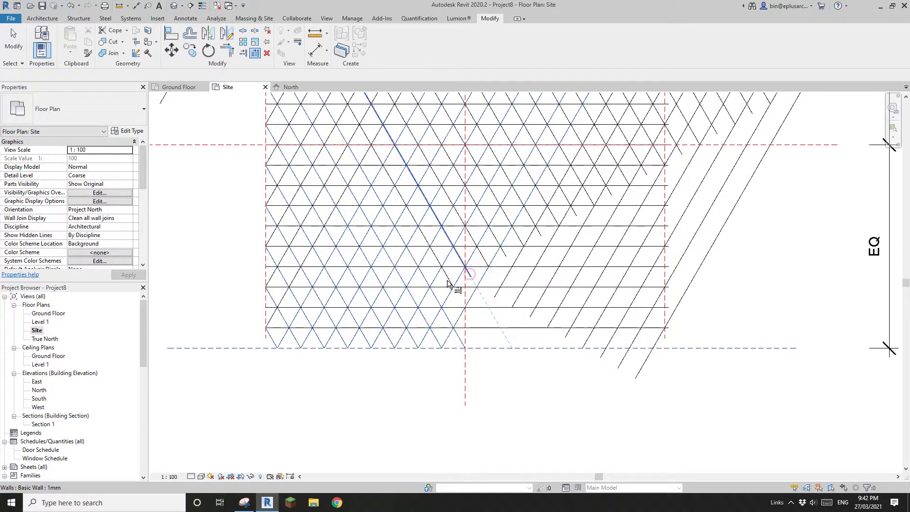
Step: Extend and trim the remaining diagonal walls in the lower-right half of the lattice to the bottom horizontal reference plane
middle_click_drag(488, 292, 444, 287)
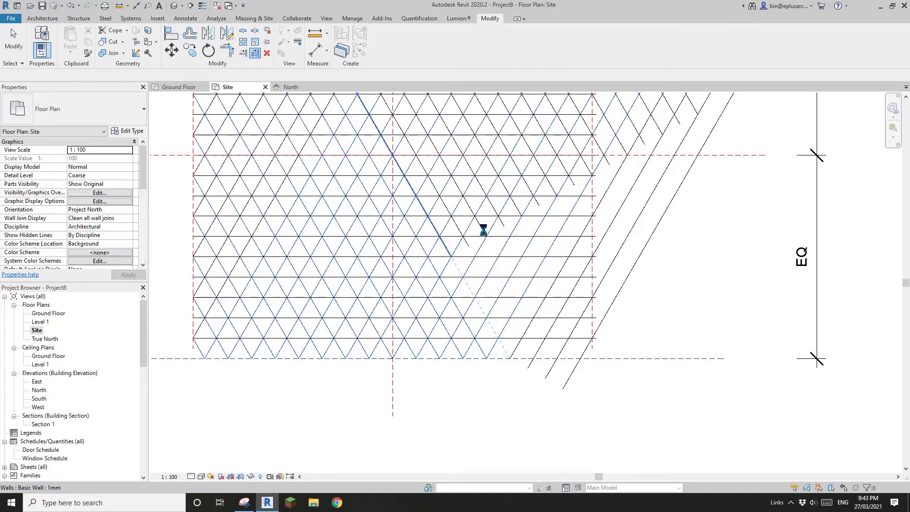
middle_click_drag(518, 295, 447, 316)
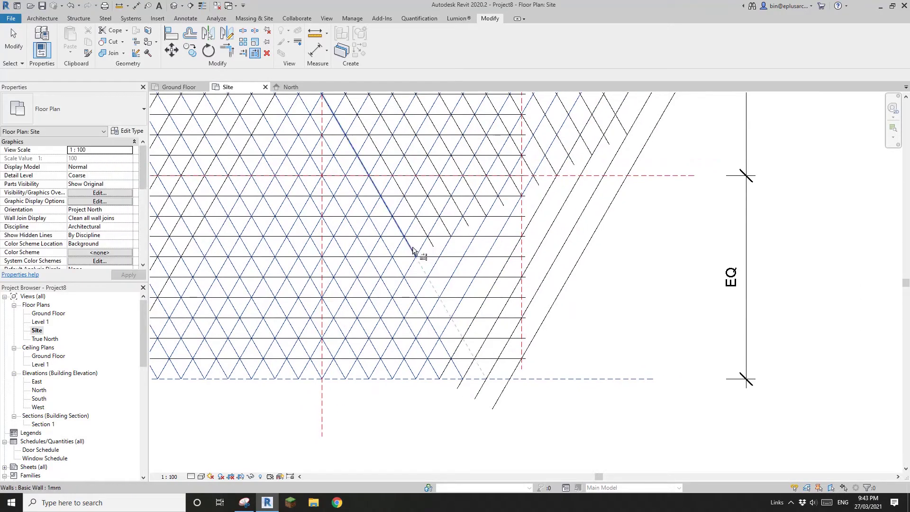
scroll(432, 243, "up", 2)
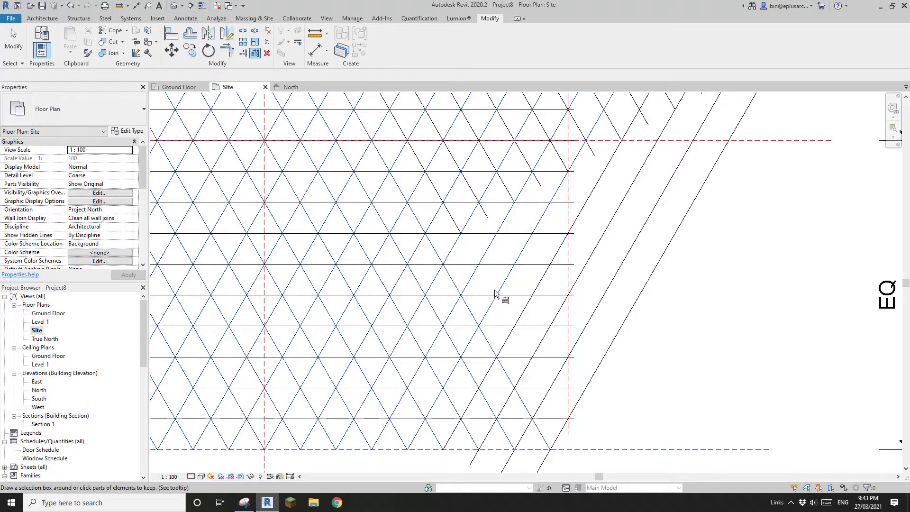
scroll(504, 251, "down", 2)
scroll(453, 402, "up", 1)
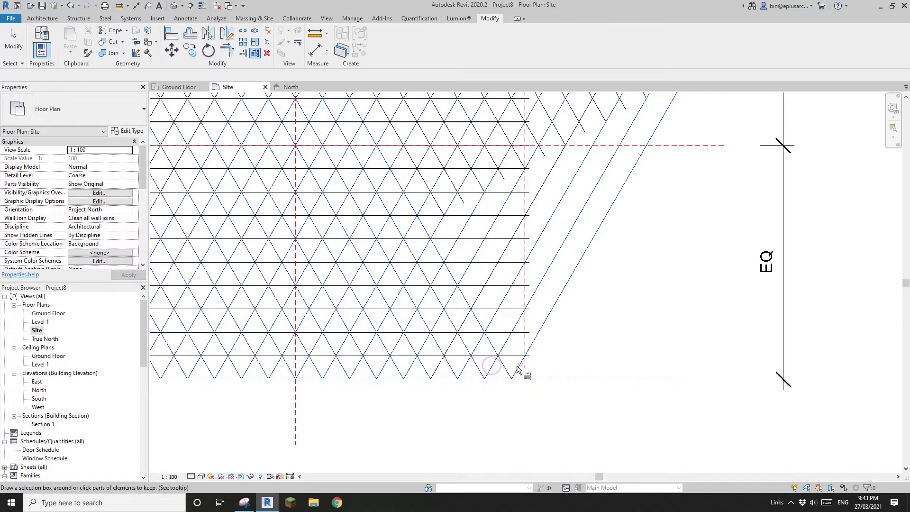
scroll(524, 370, "down", 3)
middle_click_drag(515, 366, 508, 371)
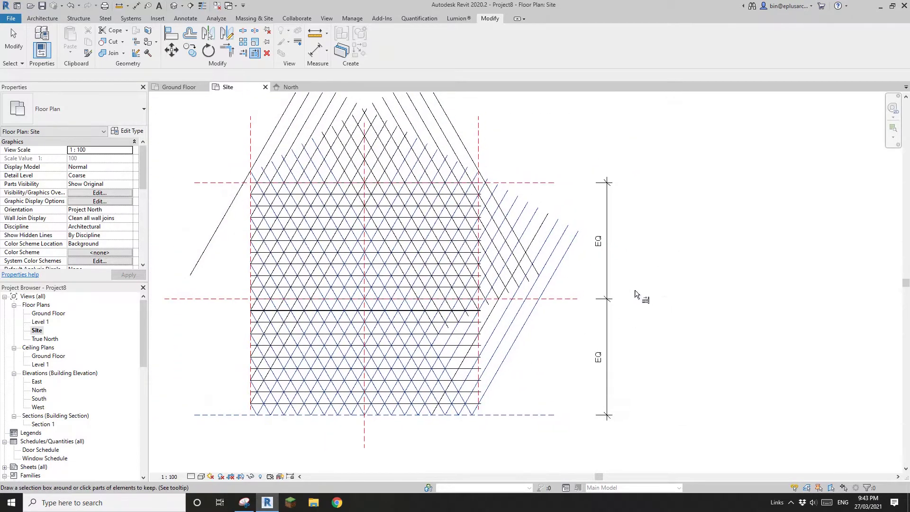
mouse_move(506, 257)
middle_mouse_down()
mouse_move(516, 239)
mouse_move(519, 250)
middle_mouse_up()
left_click(592, 125)
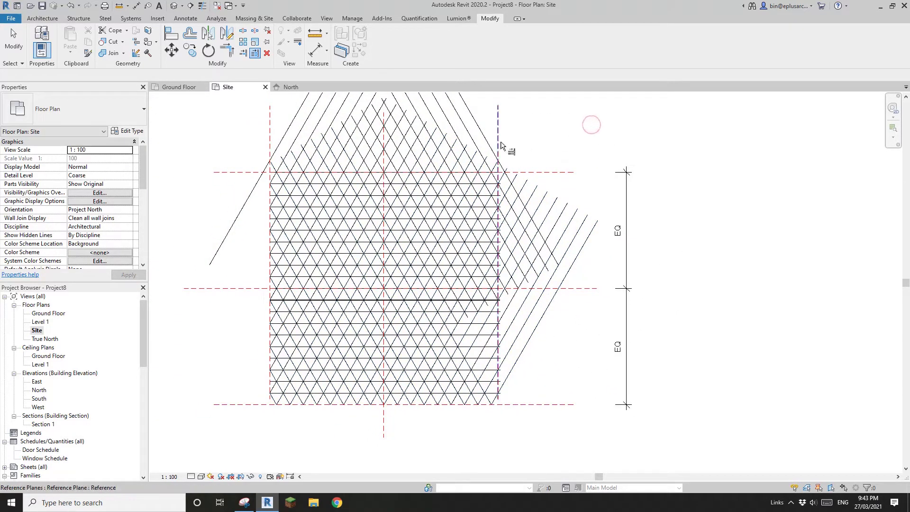
Step: Trim the lowest horizontal and diagonal walls in the lower-right part of the lattice to the right vertical reference plane
left_click(498, 142)
scroll(505, 385, "up", 4)
middle_click_drag(496, 396, 540, 366)
scroll(540, 366, "up", 3)
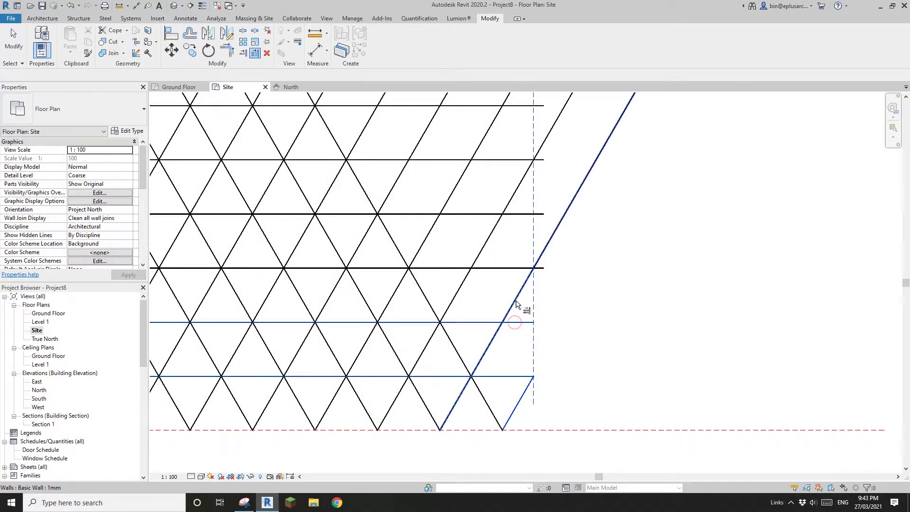
scroll(569, 322, "down", 2)
scroll(536, 324, "up", 2)
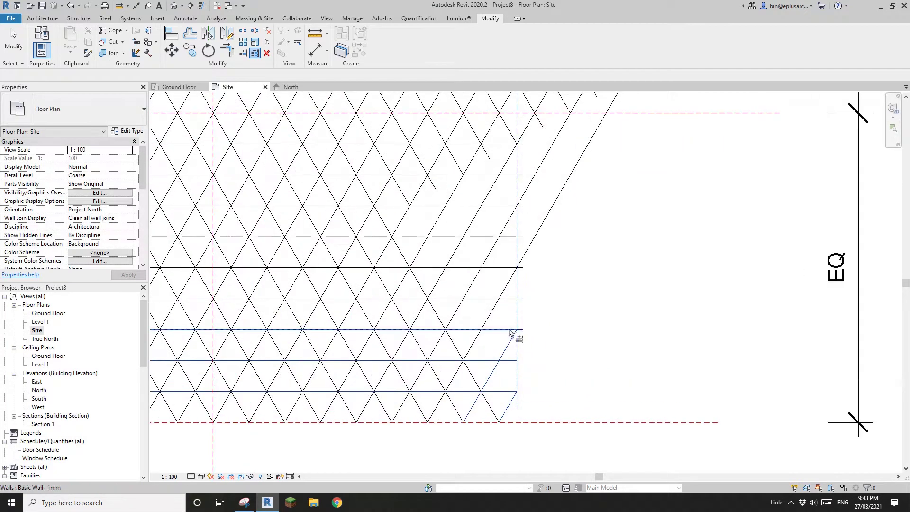
left_click(511, 298)
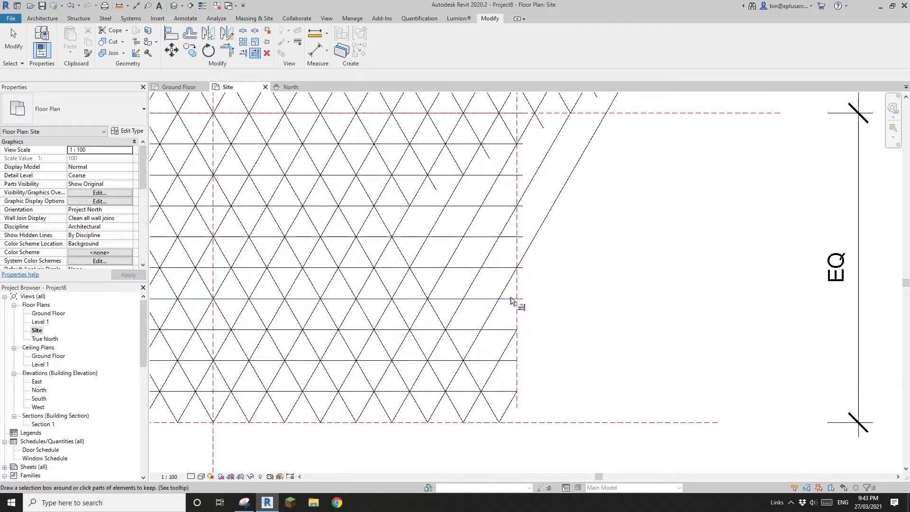
left_click(517, 291)
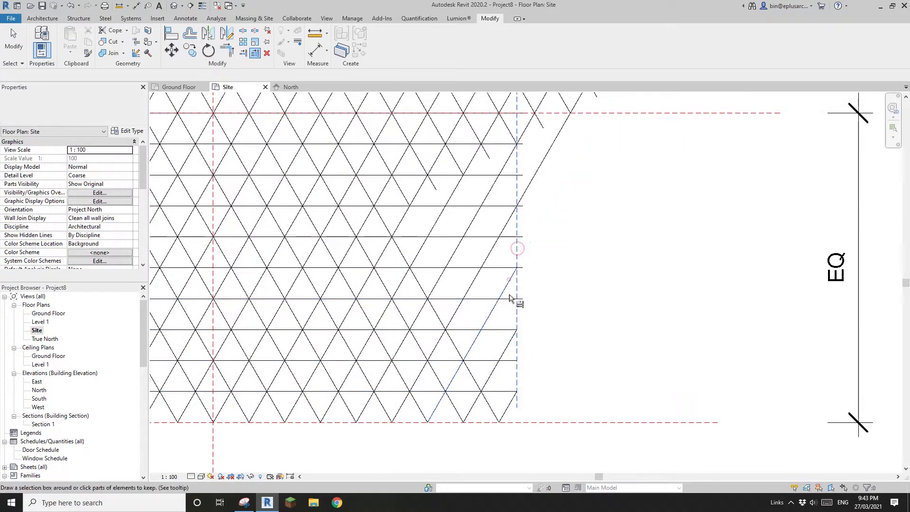
left_click(500, 266)
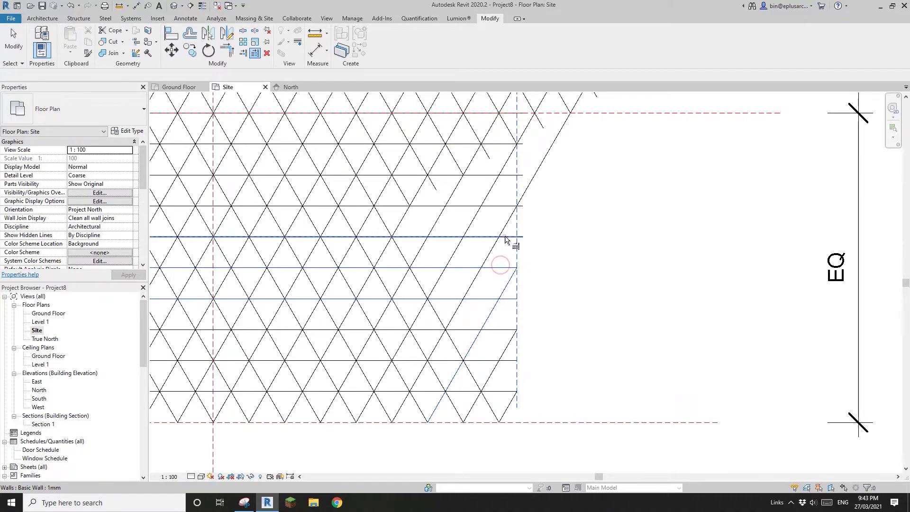
left_click(505, 236)
Step: Trim the next horizontal and diagonal walls, up to the middle horizontal reference plane, to the right vertical reference plane
middle_click_drag(529, 247, 533, 337)
left_click(516, 308)
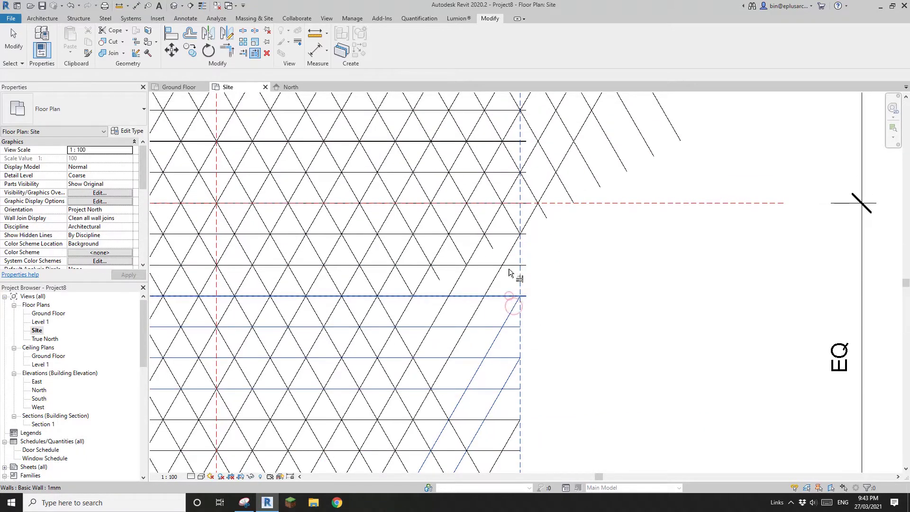
left_click(510, 272)
left_click(512, 247)
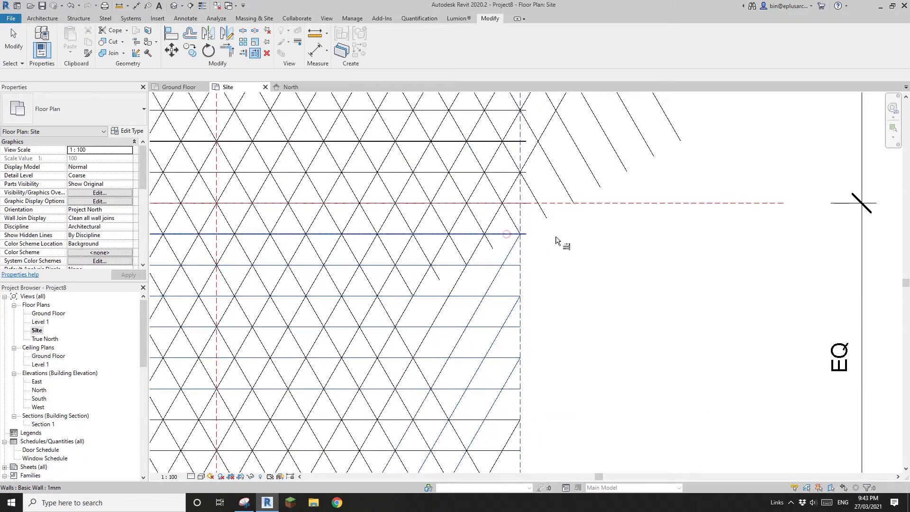
left_click(508, 235)
middle_click_drag(516, 204, 524, 325)
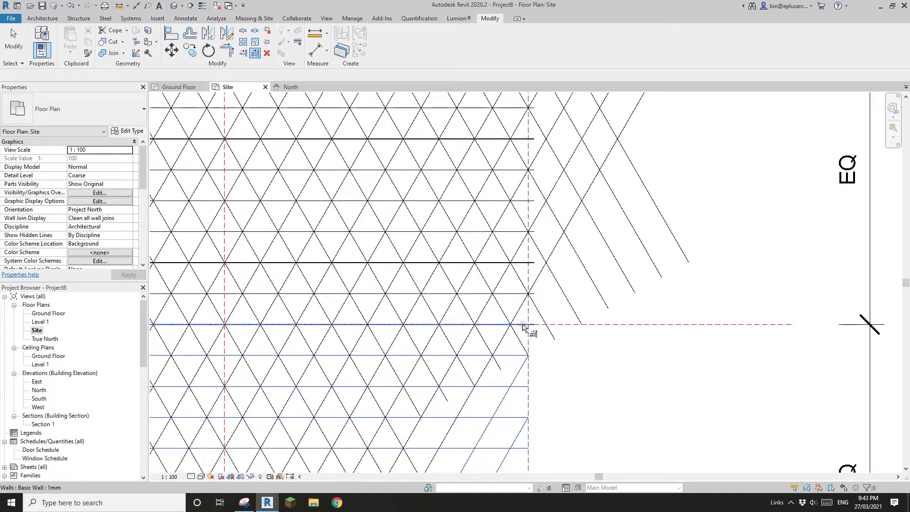
left_click(522, 326)
Step: Trim the horizontal and diagonal walls just above the middle horizontal reference plane to the right vertical reference plane
left_click(521, 284)
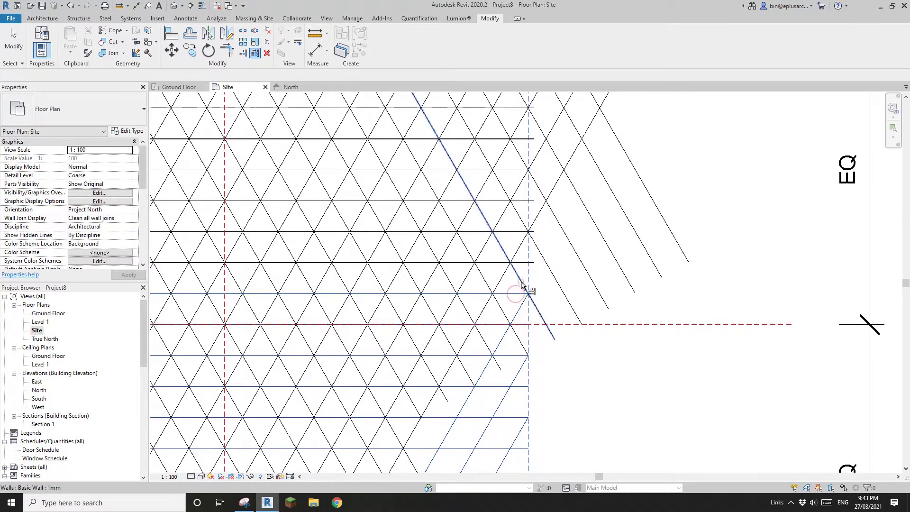
left_click(518, 254)
middle_click_drag(518, 223, 520, 280)
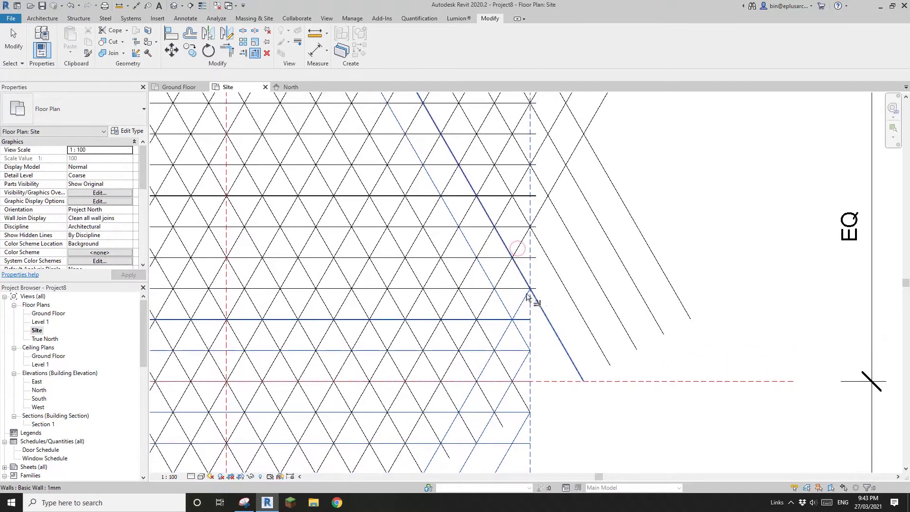
left_click(521, 274)
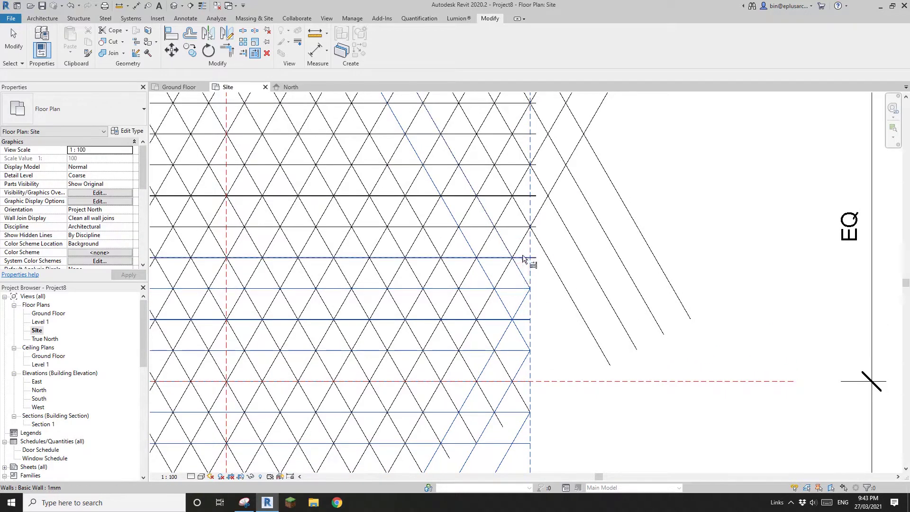
left_click(521, 247)
Step: Trim the remaining walls in the upper-right part of the lattice to the right vertical reference plane
middle_click_drag(523, 249, 534, 313)
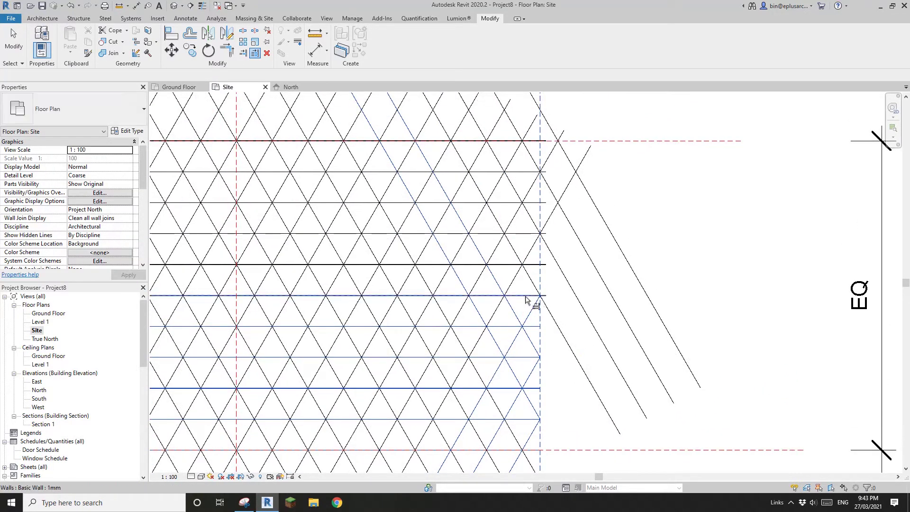
left_click(534, 278)
left_click(535, 264)
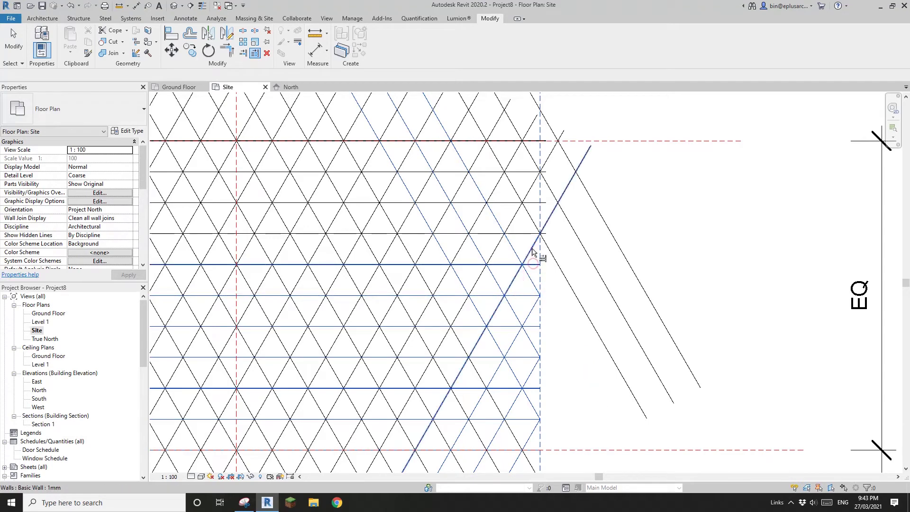
left_click(530, 229)
left_click(531, 221)
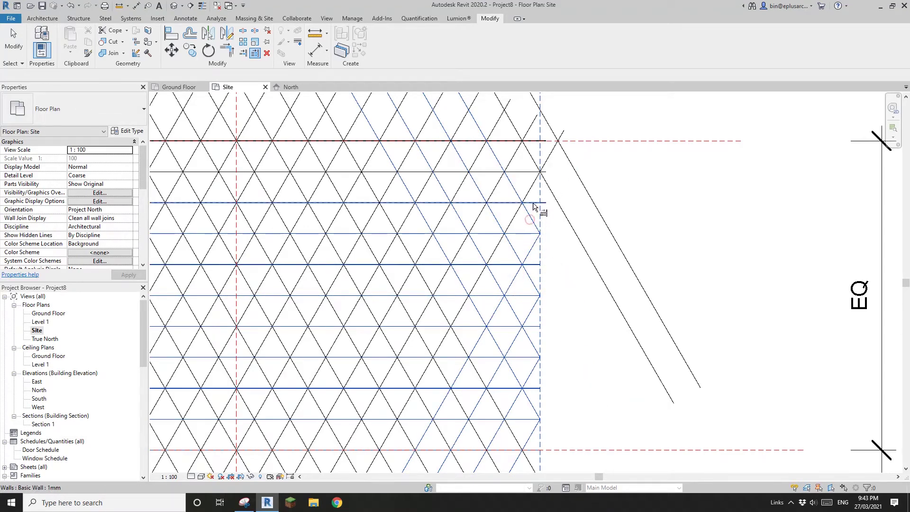
left_click(534, 204)
middle_click_drag(535, 192, 540, 274)
left_click(541, 259)
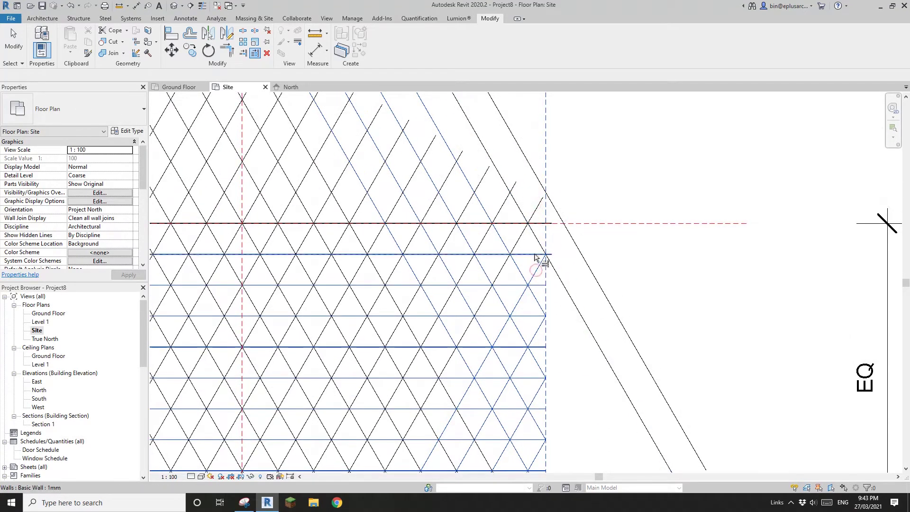
left_click(539, 244)
Step: Extend the short diagonal walls in the lower-right part of the lattice to the right vertical reference plane
scroll(562, 256, "down", 3)
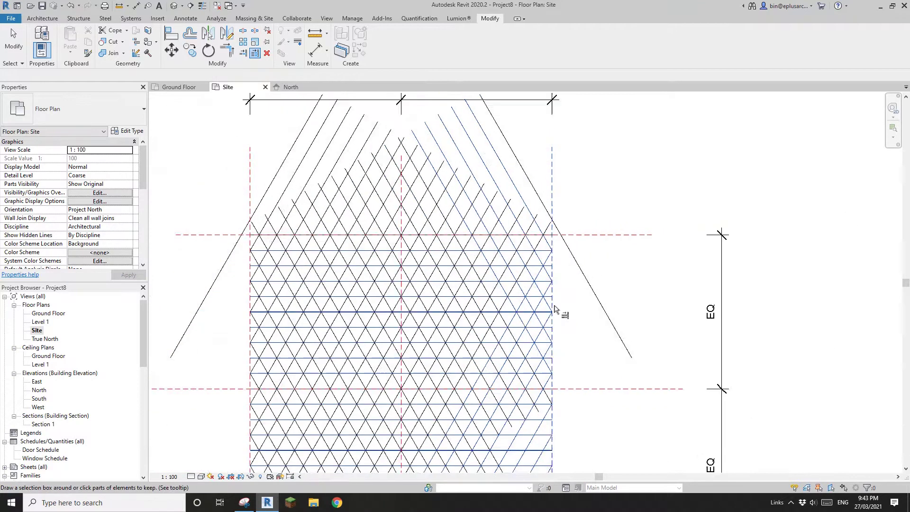
scroll(540, 280, "up", 3)
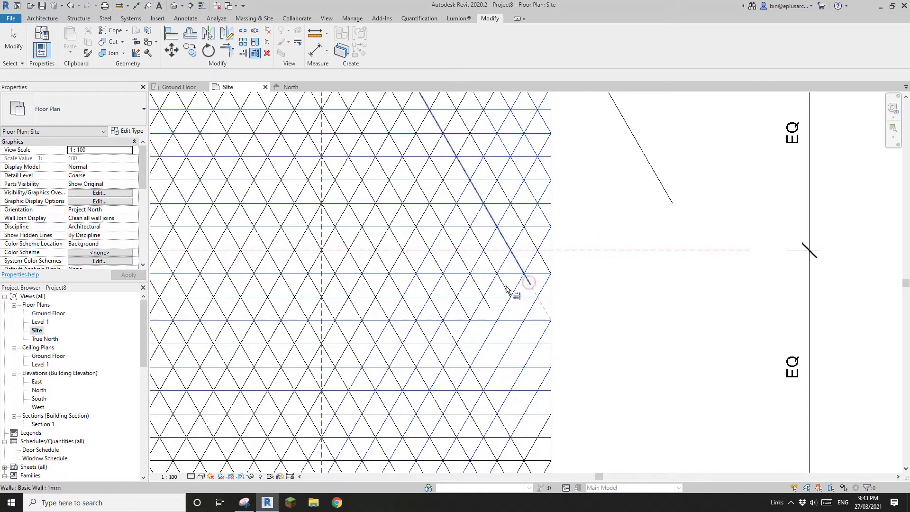
middle_click_drag(512, 290, 526, 249)
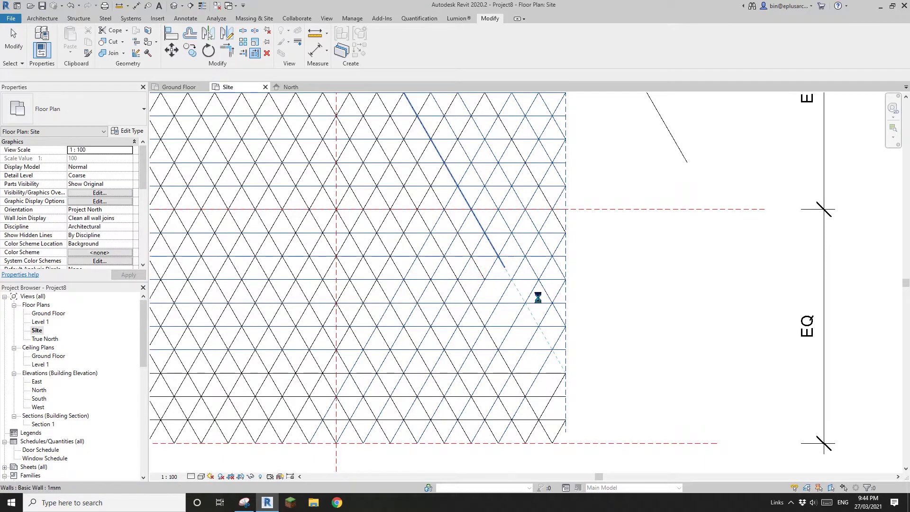
Step: Trim the diagonal walls that overshoot the top edge of the lattice to the top horizontal reference plane
scroll(579, 294, "down", 3)
scroll(576, 304, "up", 2)
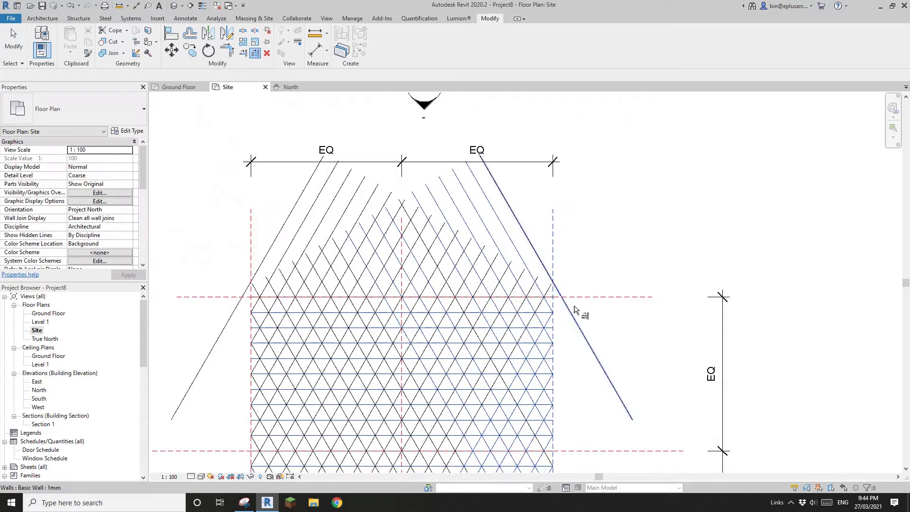
scroll(550, 298, "up", 2)
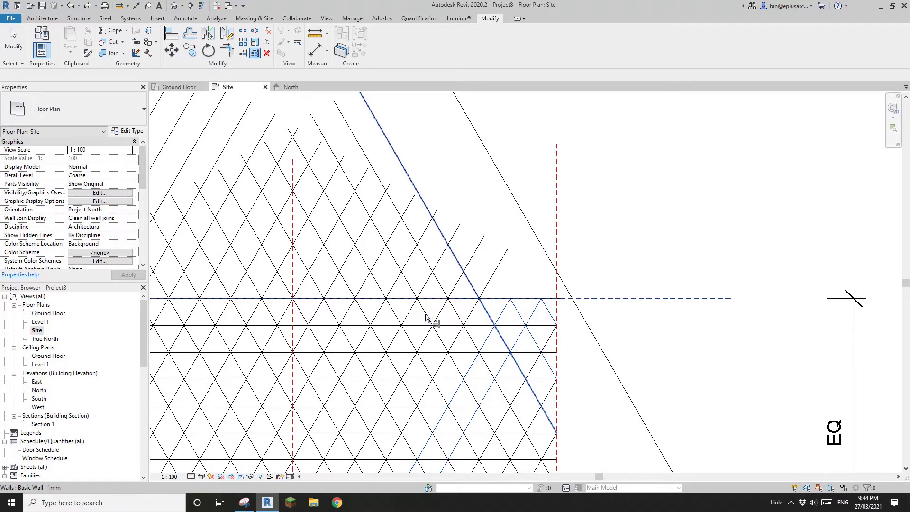
middle_click_drag(431, 317, 687, 297)
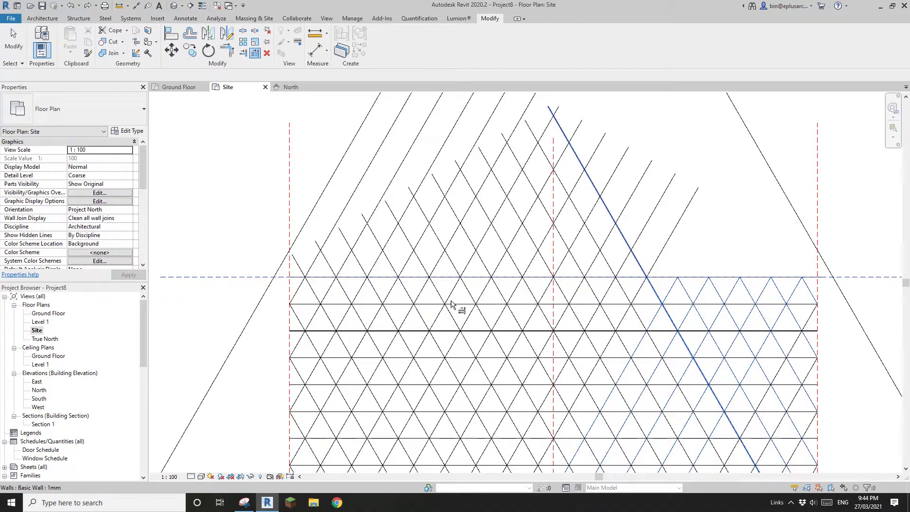
scroll(552, 282, "up", 2)
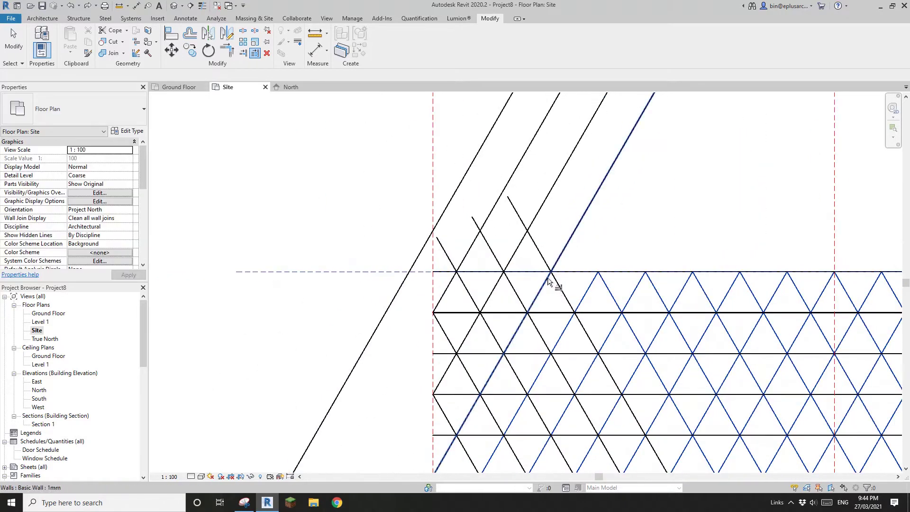
left_click(547, 283)
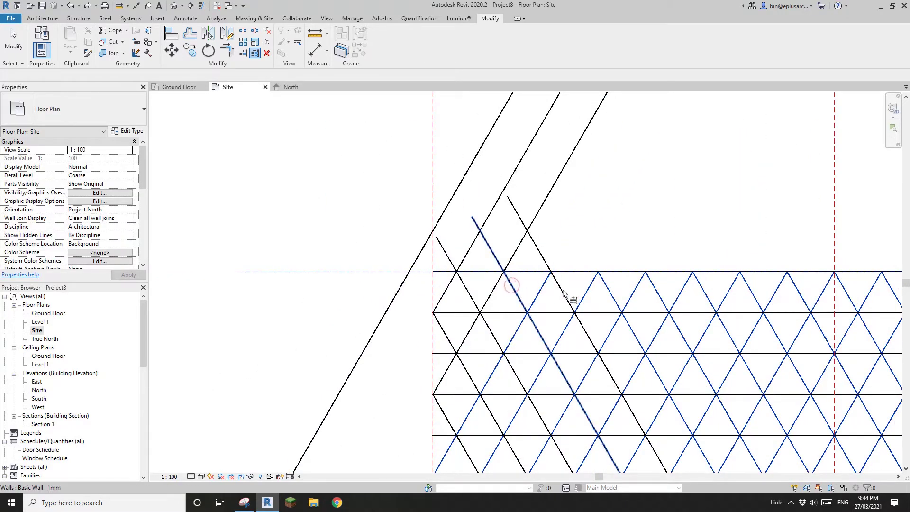
left_click(563, 291)
left_click(493, 291)
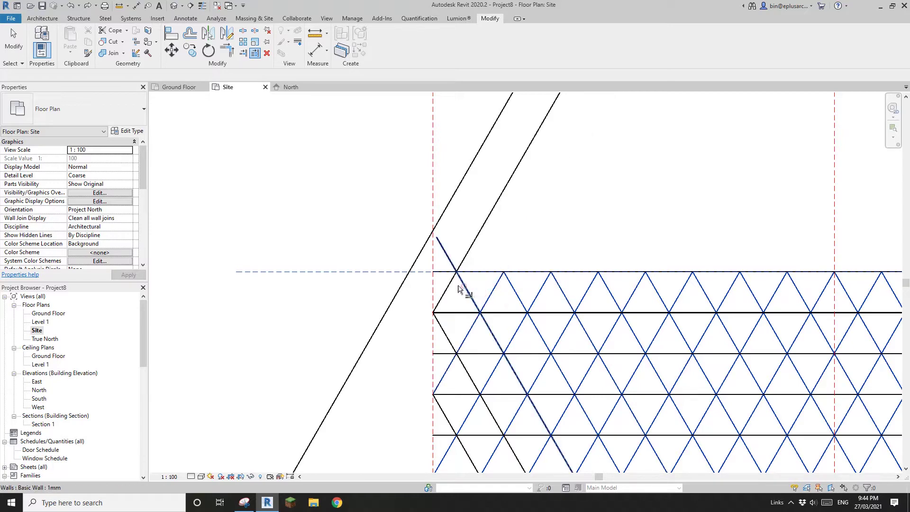
left_click(463, 286)
left_click(451, 283)
Step: Delete the two leftover diagonal walls lying outside the square's upper corners
scroll(476, 278, "down", 3)
middle_click_drag(499, 275, 445, 276)
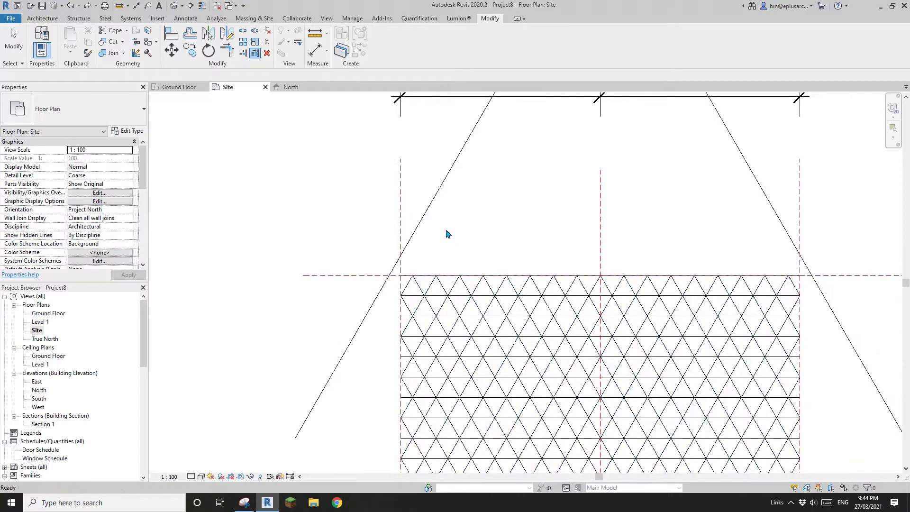
key("Escape")
left_click(434, 201)
key("Delete")
left_click(771, 204)
key("Delete")
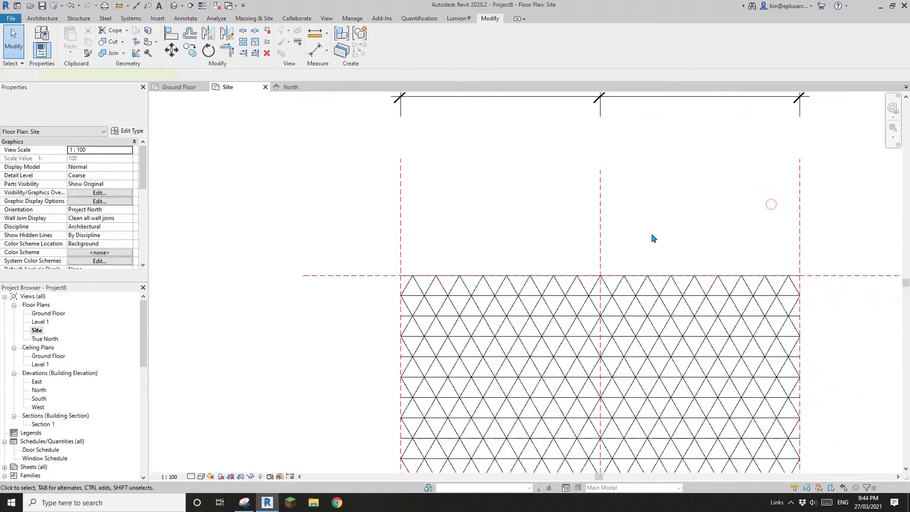
Step: Open the default 3D view and temporarily isolate one diagonal lattice wall to examine it
scroll(652, 238, "down", 4)
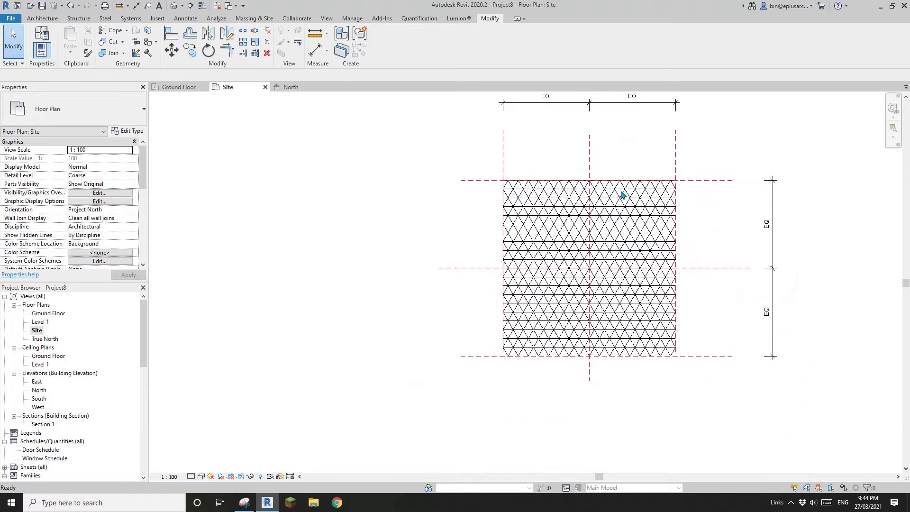
left_click(180, 8)
scroll(581, 254, "up", 5)
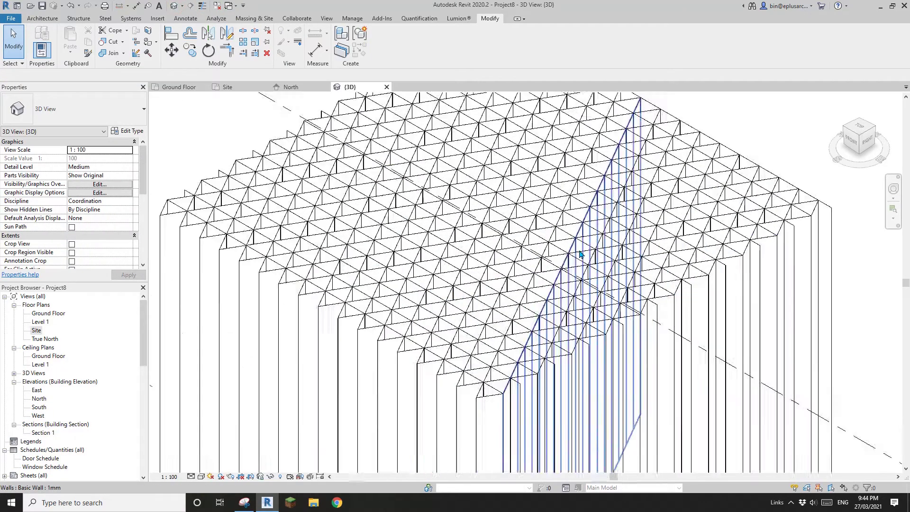
middle_click_drag(580, 254, 525, 251, "shift")
left_click(542, 290)
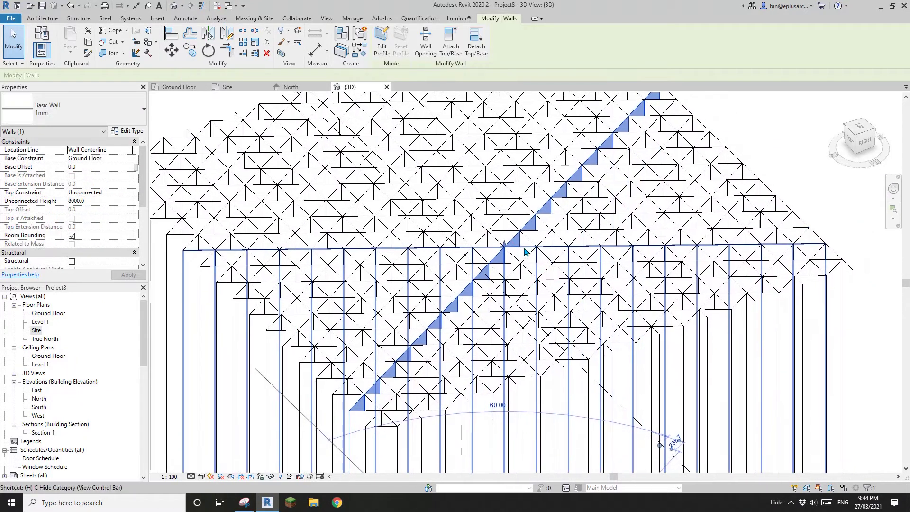
key("i")
key("Escape")
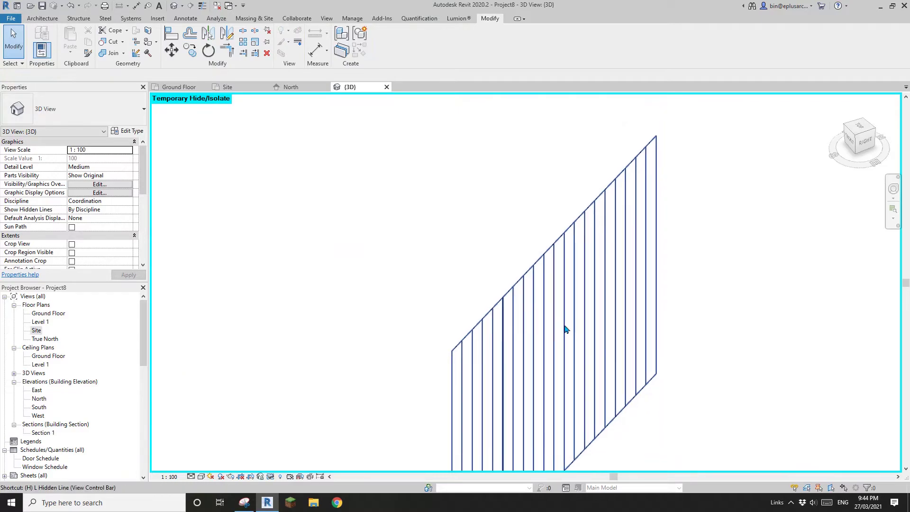
Step: Reset the temporary isolation and examine the whole wall lattice in 3D
key("h")
key("r")
scroll(597, 299, "down", 1)
middle_click_drag(597, 300, 615, 306, "shift")
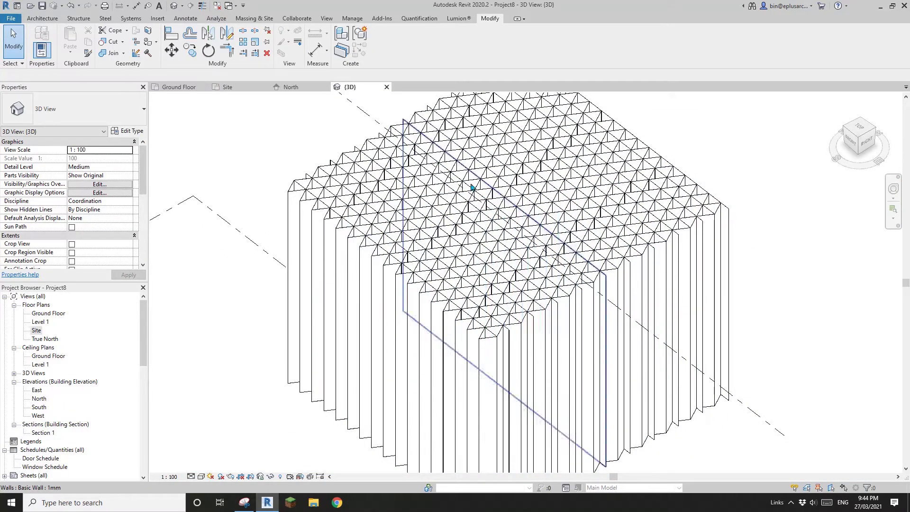
middle_click_drag(480, 256, 486, 320)
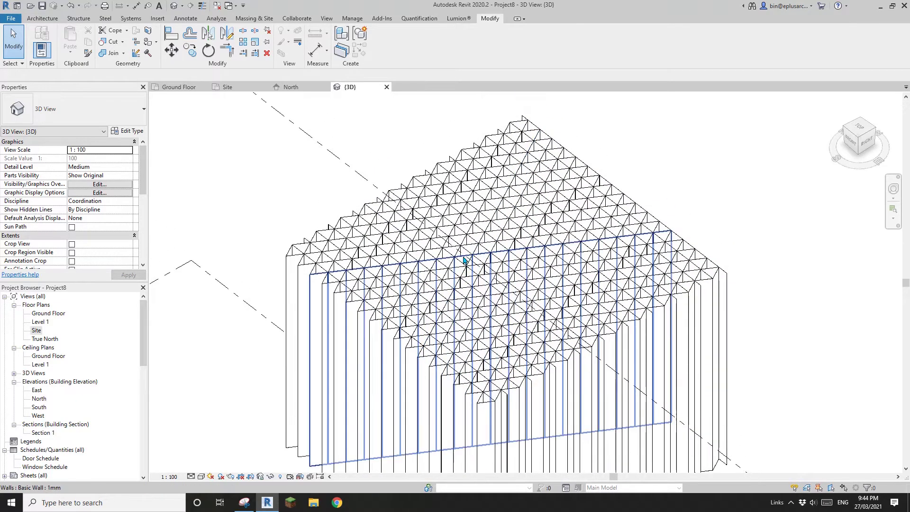
middle_click_drag(523, 271, 535, 263)
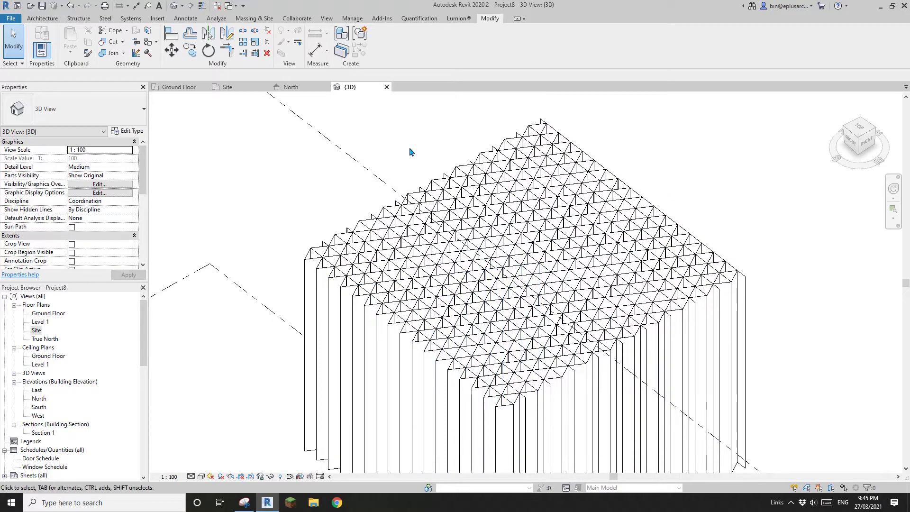
Step: Close the 3D view and check the trimmed lattice in the Site floor plan
left_click(387, 86)
scroll(560, 298, "up", 3)
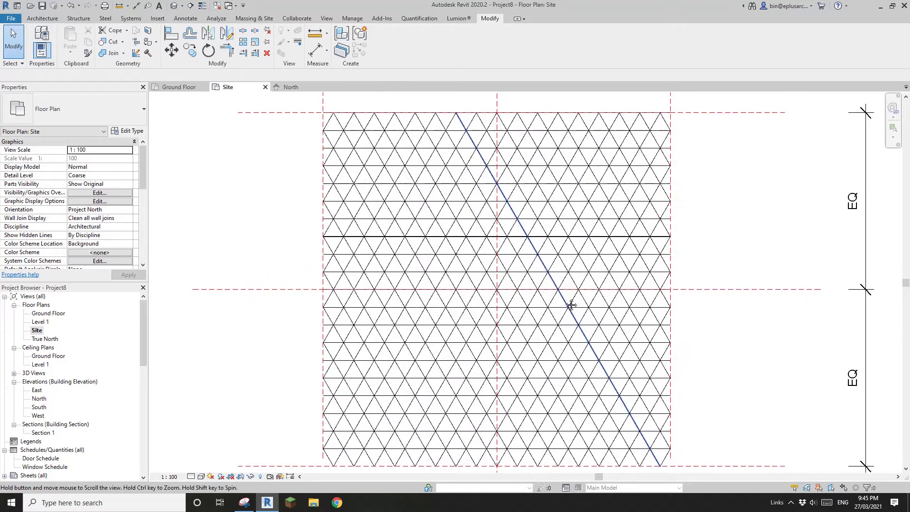
scroll(567, 308, "down", 2)
middle_click_drag(572, 305, 605, 314)
scroll(543, 316, "up", 2)
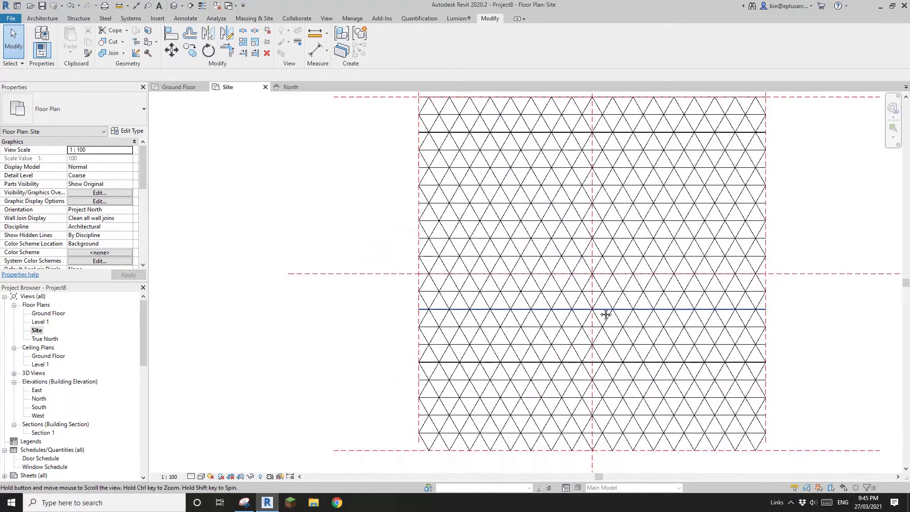
Step: Switch to Snipping Tool, capture the lattice around its centre and mark up a divided hexagon on the snip, returning to Revit
left_click(244, 503)
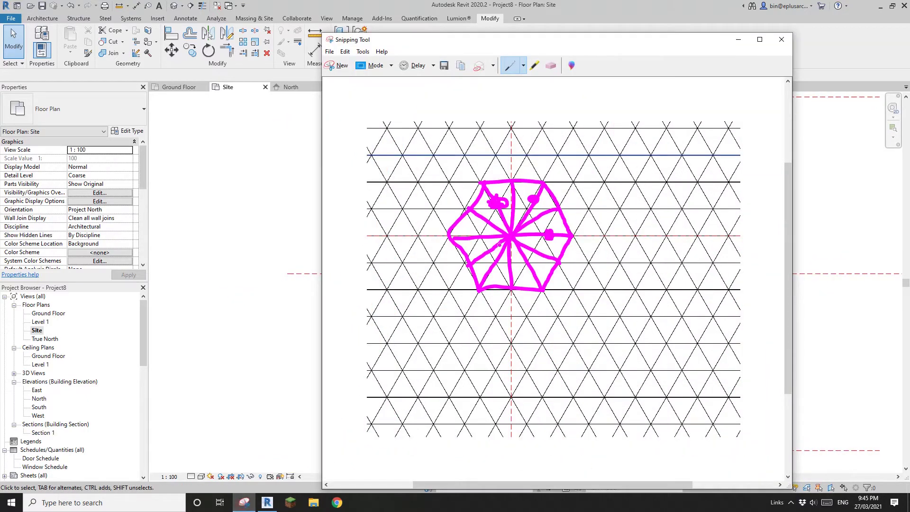
left_click(338, 66)
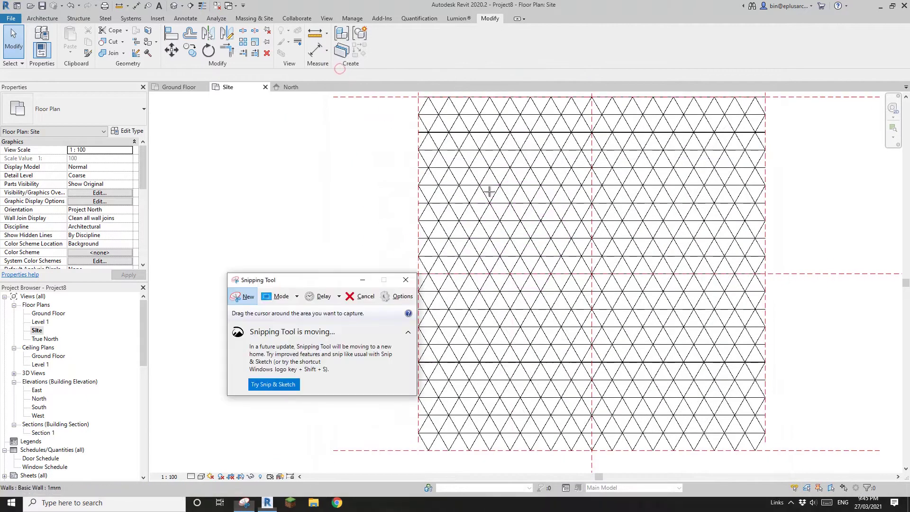
left_click_drag(456, 139, 733, 408)
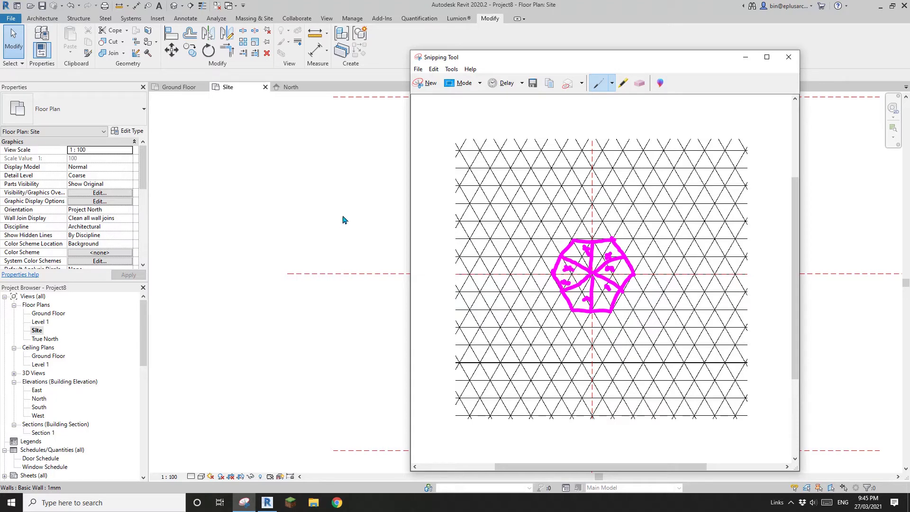
left_click(359, 250)
Step: Start a filled region boundary in the Site plan with the Wide Lines line style
scroll(521, 284, "up", 3)
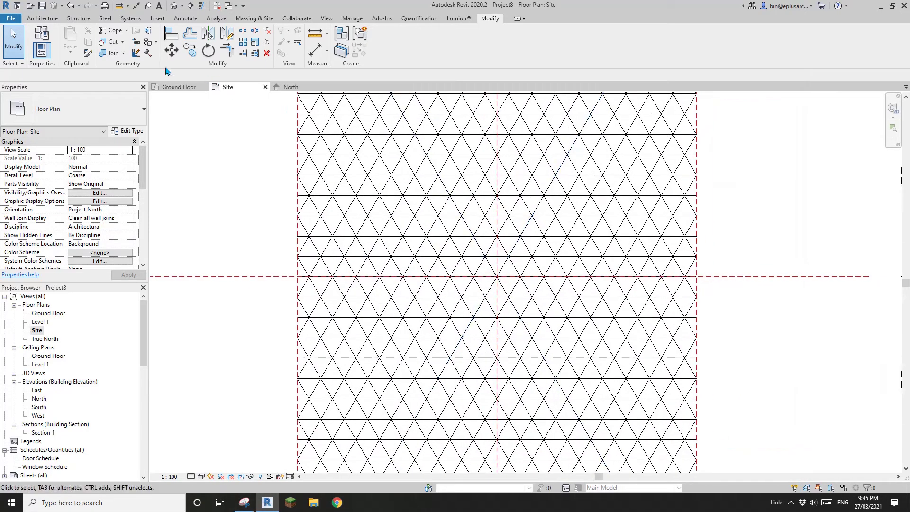
left_click(183, 19)
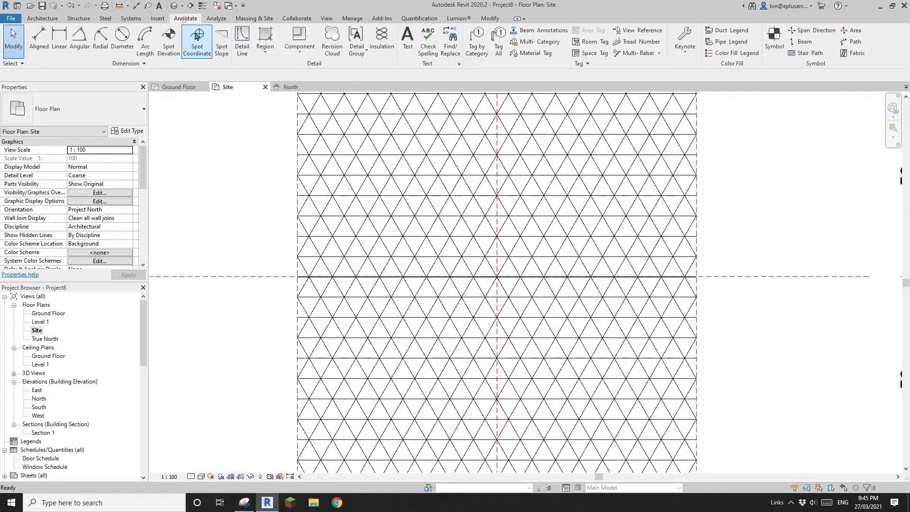
left_click(265, 38)
scroll(481, 239, "up", 2)
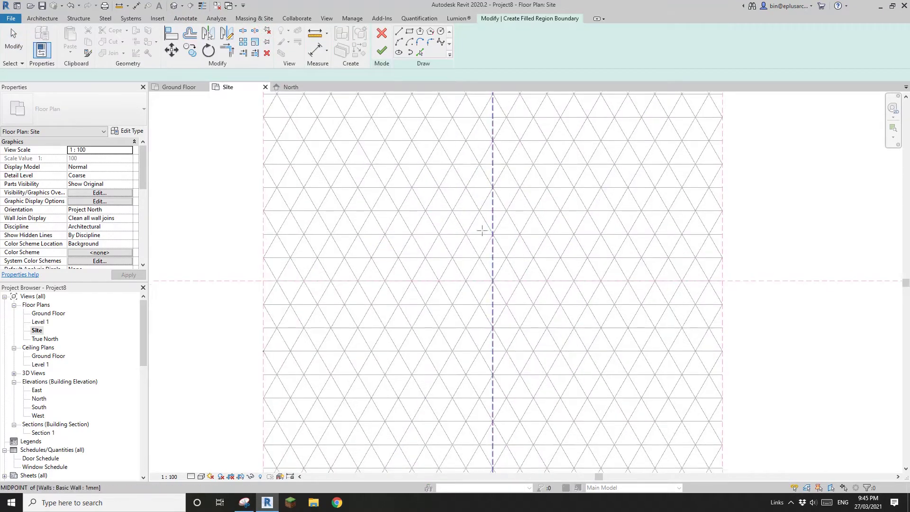
middle_click_drag(482, 242, 470, 233)
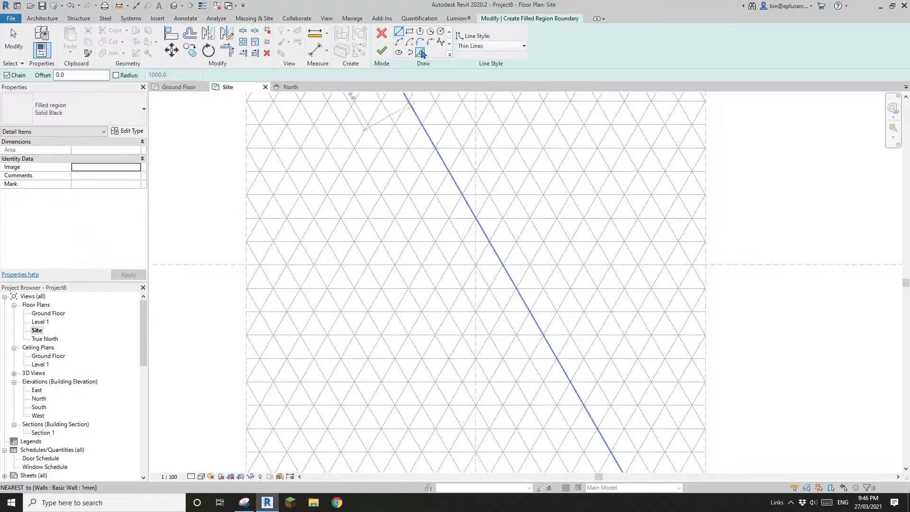
left_click(489, 46)
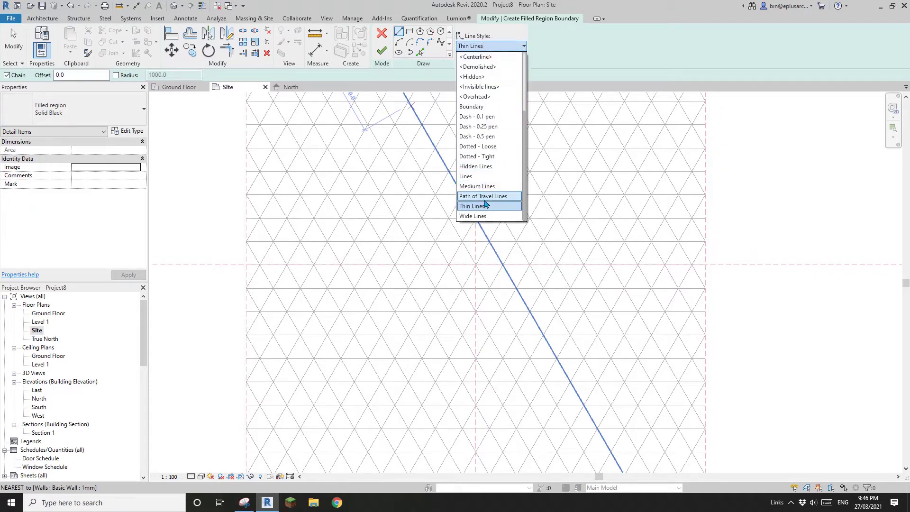
left_click(478, 217)
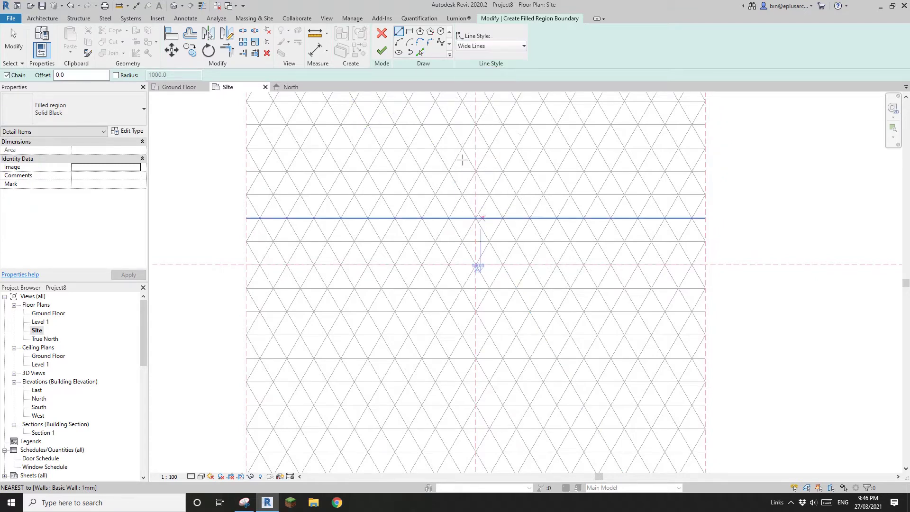
Step: Draw a closed hexagonal boundary around the lattice centre, two triangles long on each side, and finish the filled region
left_click(449, 219)
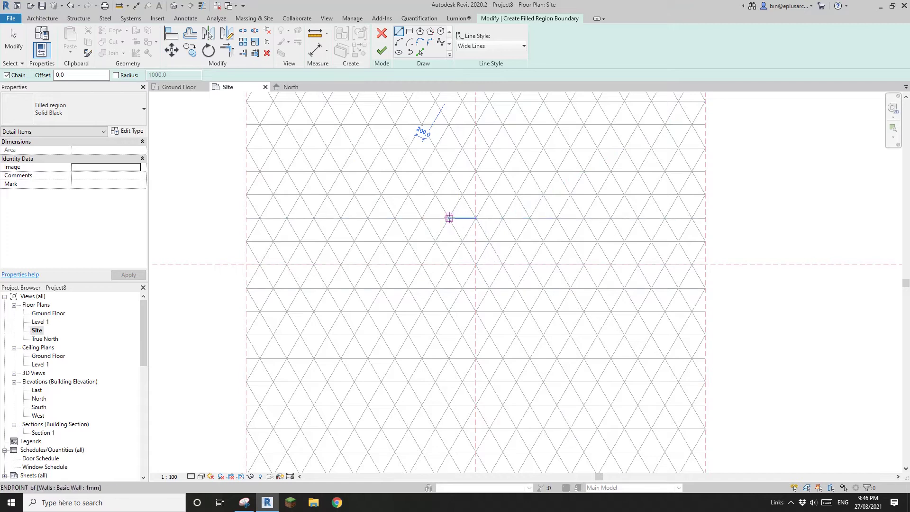
left_click(503, 218)
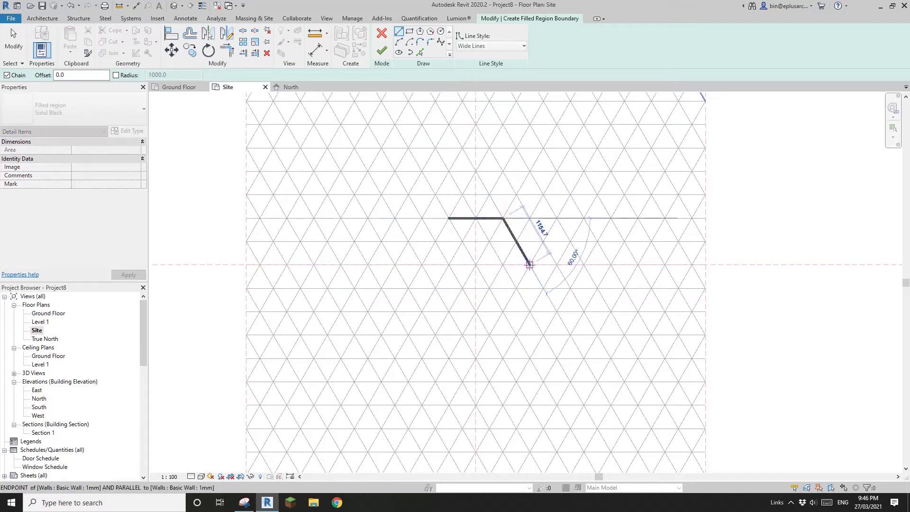
left_click(530, 264)
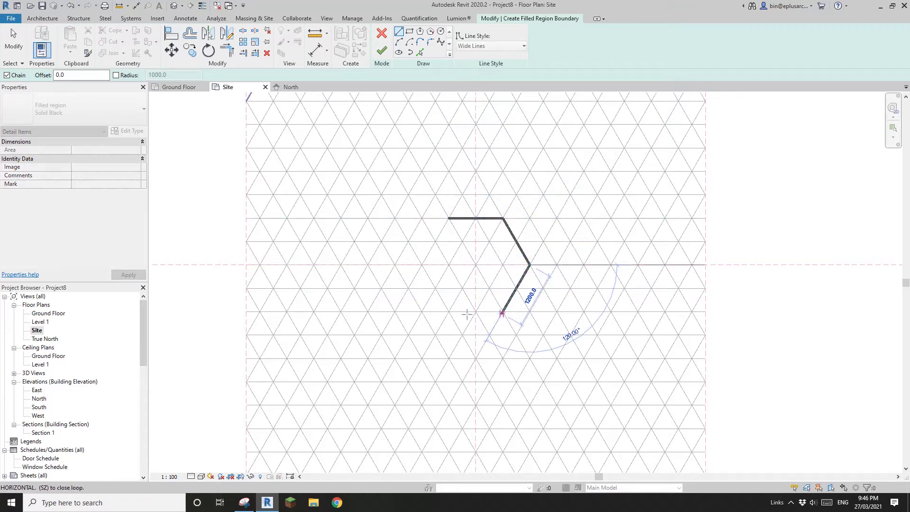
left_click(503, 313)
left_click(450, 313)
left_click(422, 264)
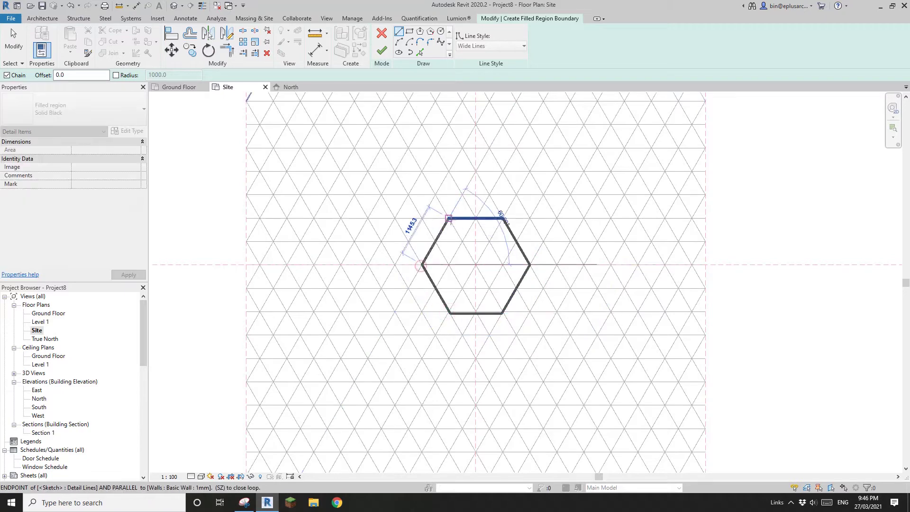
left_click(448, 218)
left_click(382, 51)
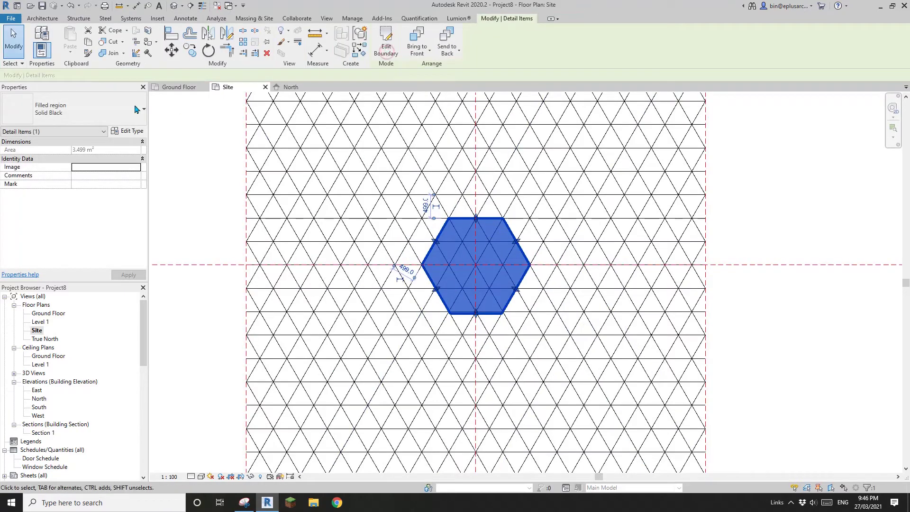
Step: Set the Solid Black filled region type's foreground pattern color to RGB 192-192-192 and turn off masking
left_click(126, 130)
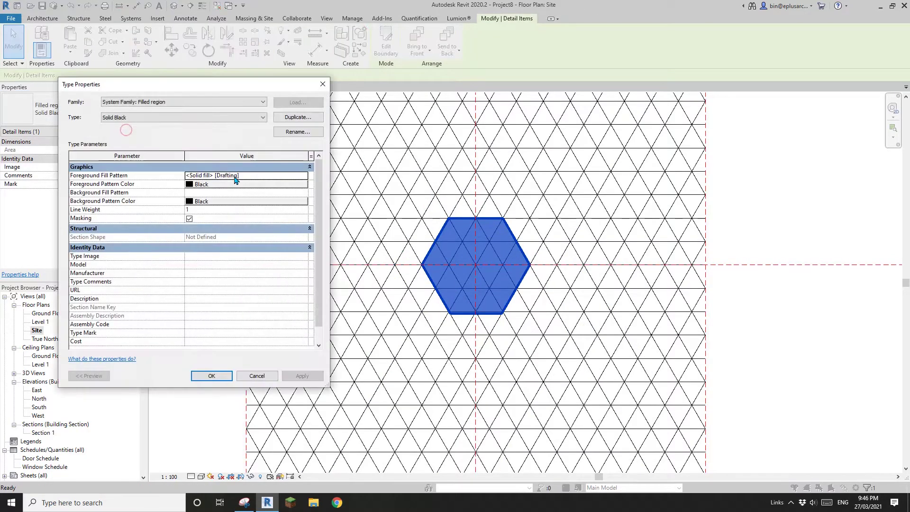
left_click(217, 185)
left_click(158, 220)
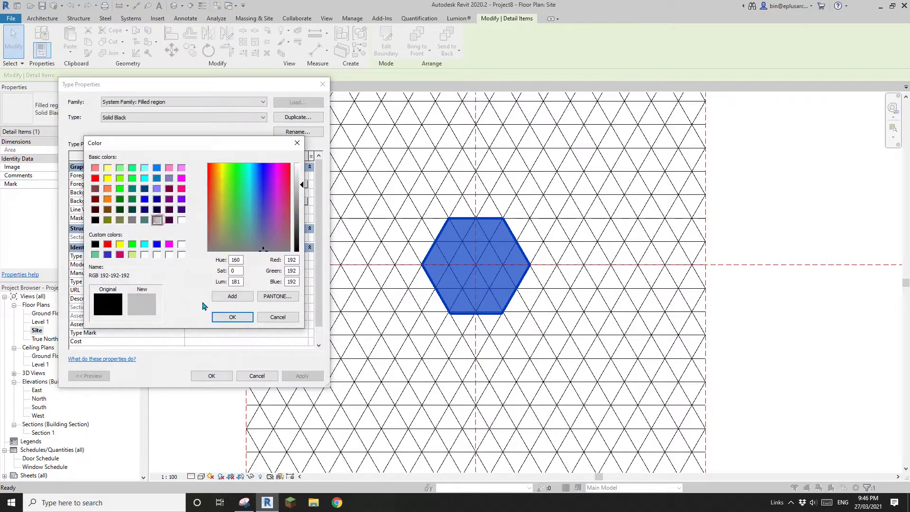
left_click(233, 317)
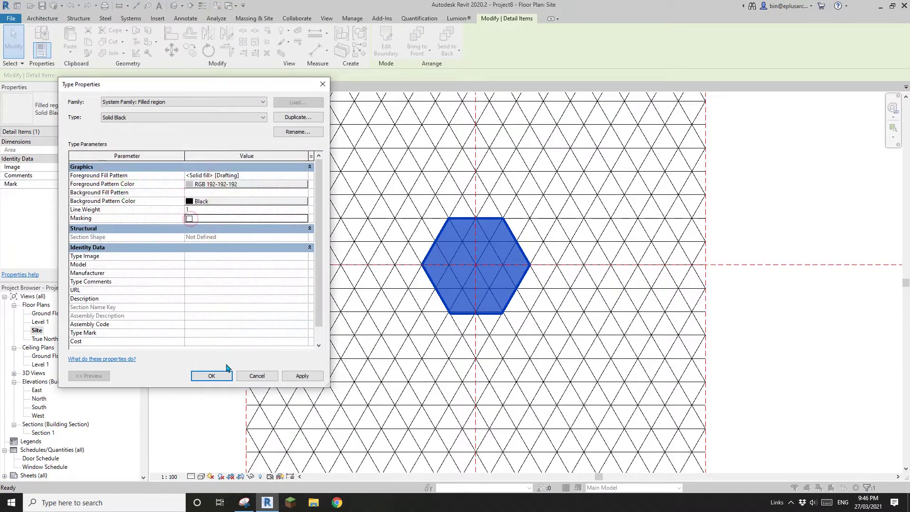
left_click(211, 376)
left_click(559, 341)
Step: Split the lattice walls crossing the hexagon's upper-right edge at points inside the grey hexagon
scroll(601, 298, "up", 2)
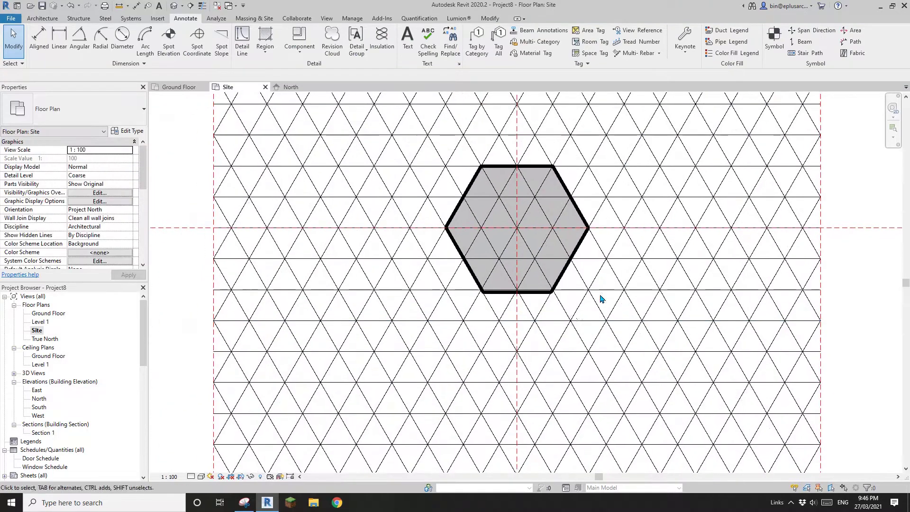
scroll(602, 298, "down", 1)
middle_click_drag(602, 306, 535, 261)
scroll(496, 206, "up", 2)
middle_click_drag(497, 206, 504, 287)
scroll(503, 286, "up", 1)
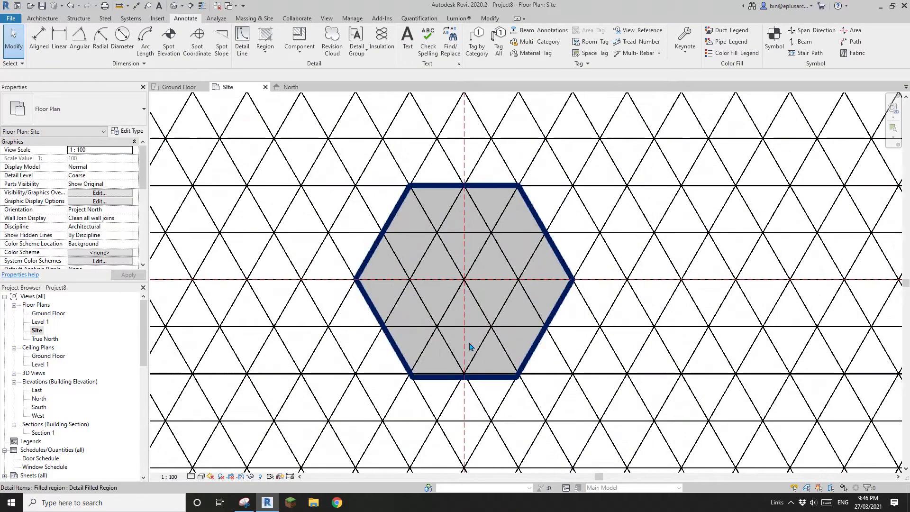
scroll(472, 323, "up", 1)
scroll(460, 255, "up", 1)
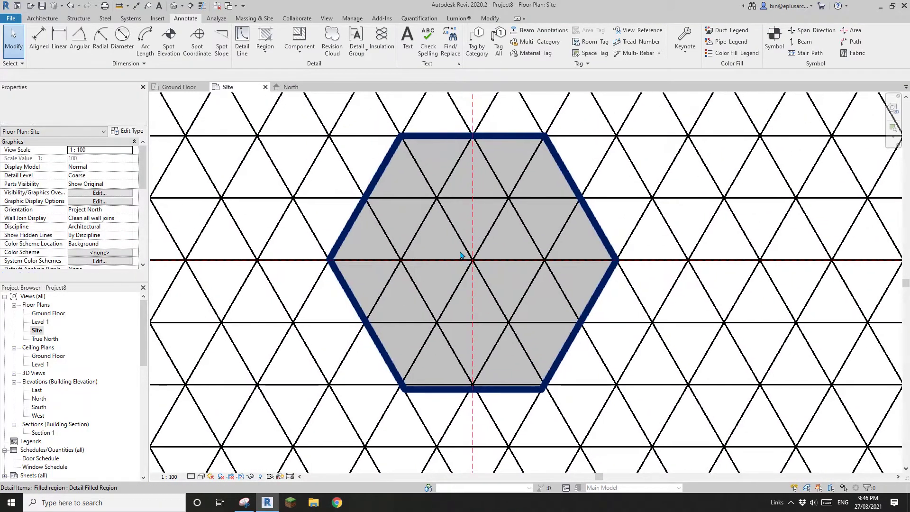
key("s")
key("l")
scroll(475, 265, "down", 1)
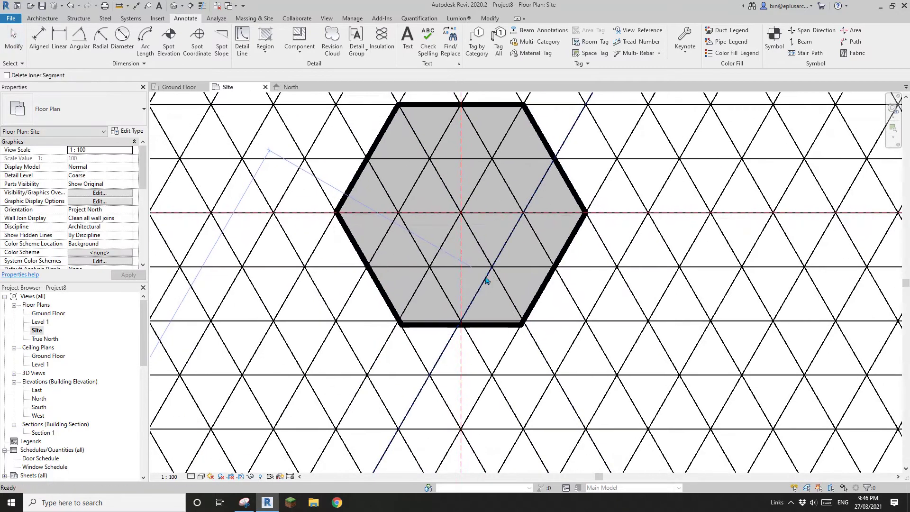
scroll(502, 308, "down", 1)
scroll(536, 259, "up", 1)
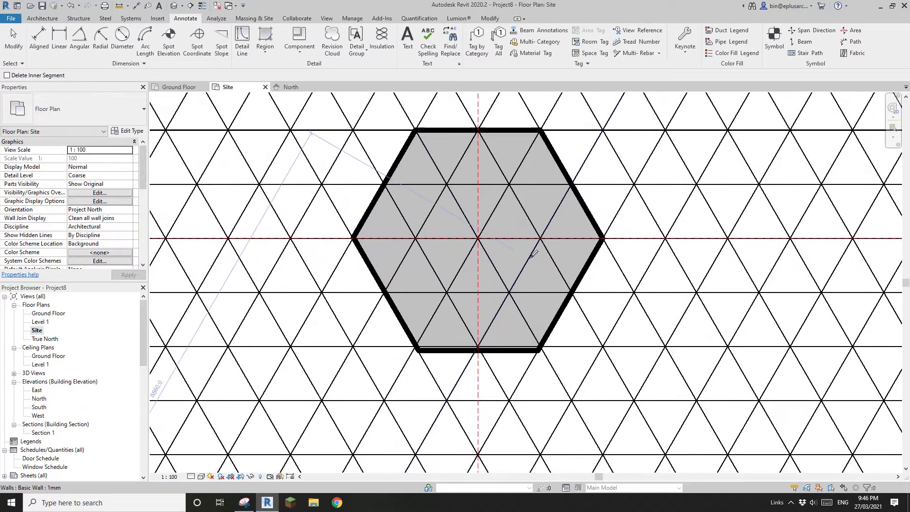
left_click(527, 262)
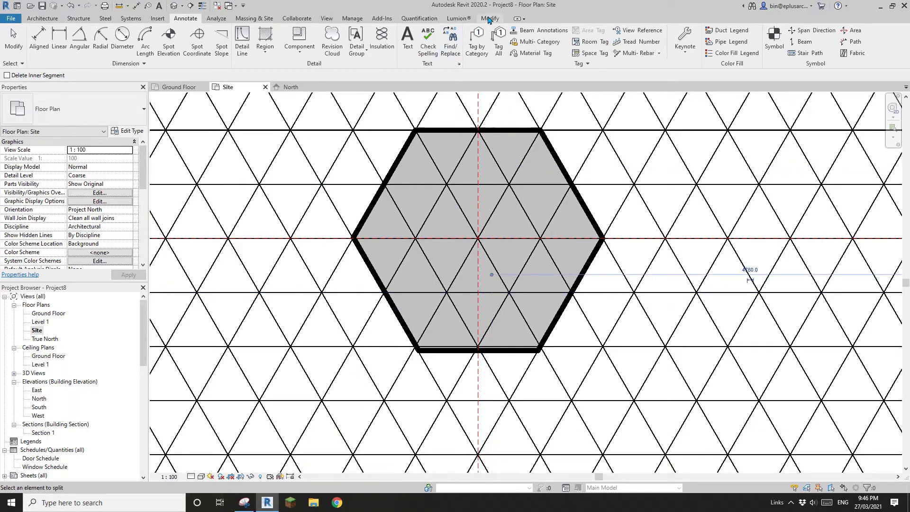
Step: Trim the split horizontal and diagonal walls back to the hexagon's upper-right edge with Trim/Extend Multiple Elements, keeping the outer parts
left_click(490, 18)
left_click(255, 53)
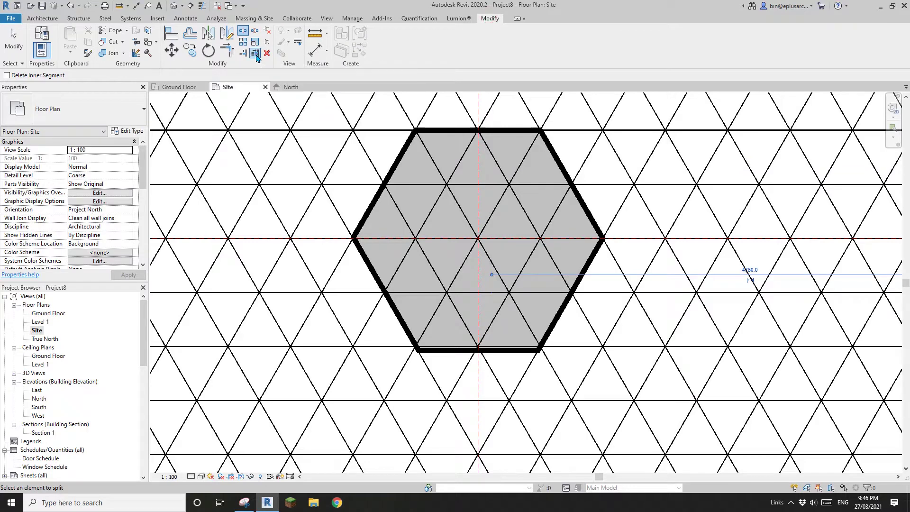
left_click(528, 110)
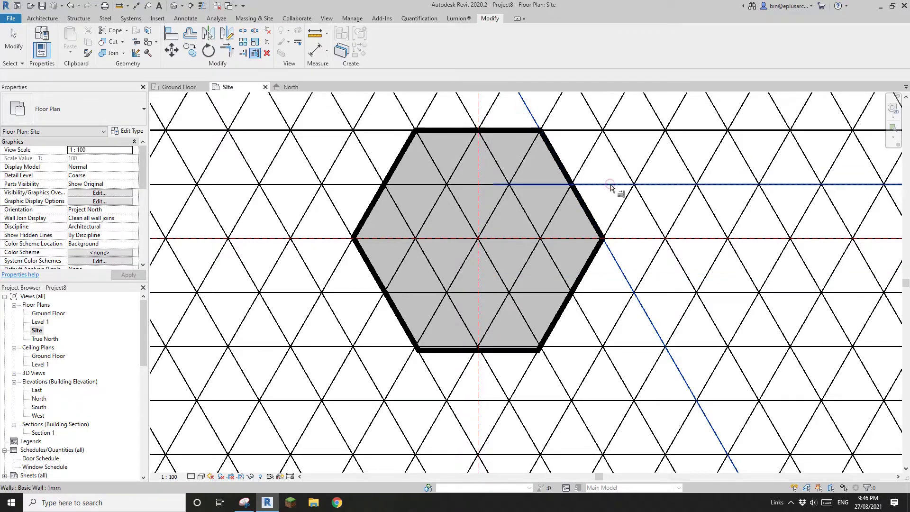
left_click(594, 155)
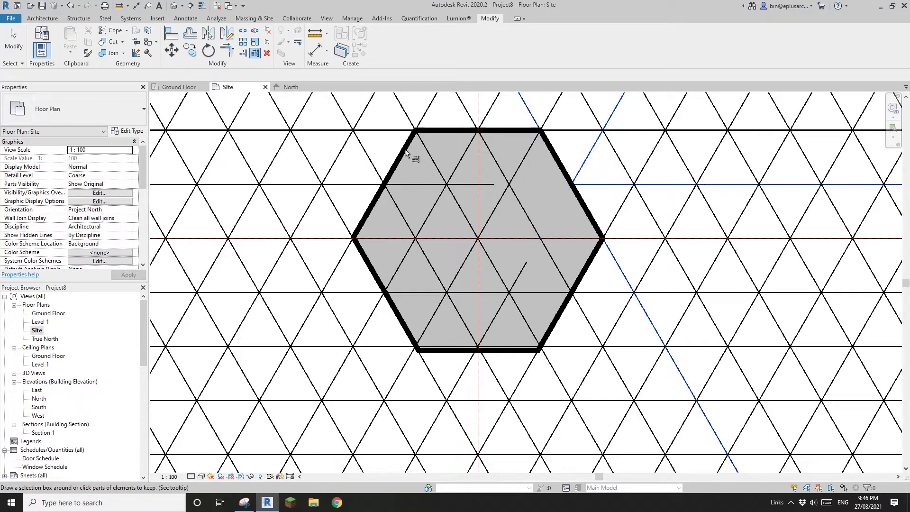
Step: Try to trim the walls crossing the hexagon's upper-left edge, using the wall along that edge as the boundary
left_click(380, 143)
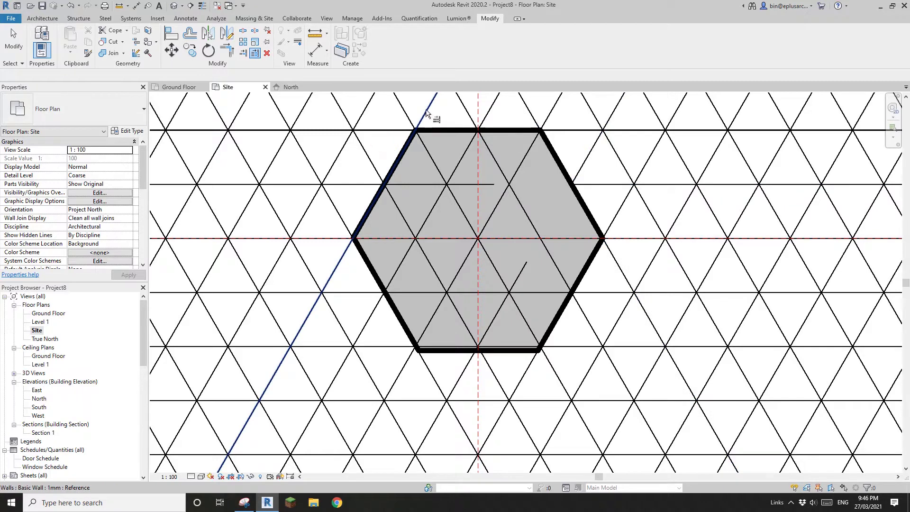
left_click(426, 112)
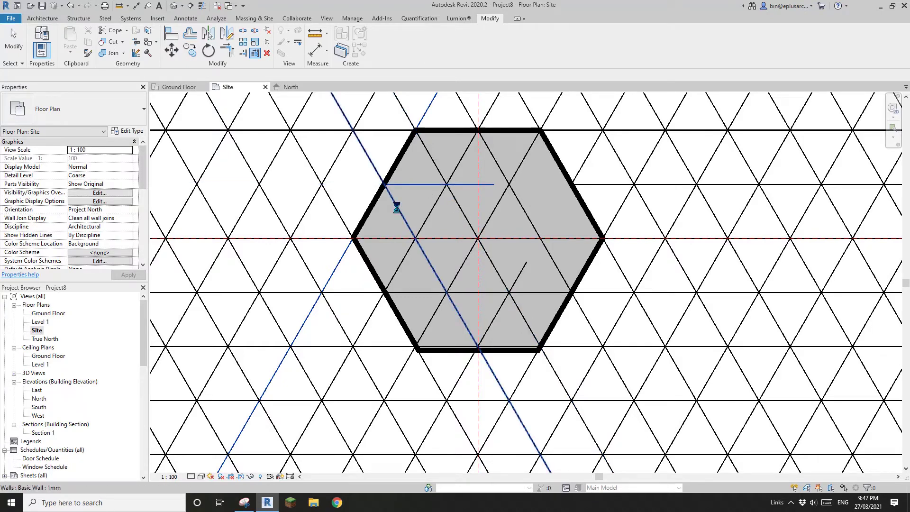
key("Escape")
key("Escape")
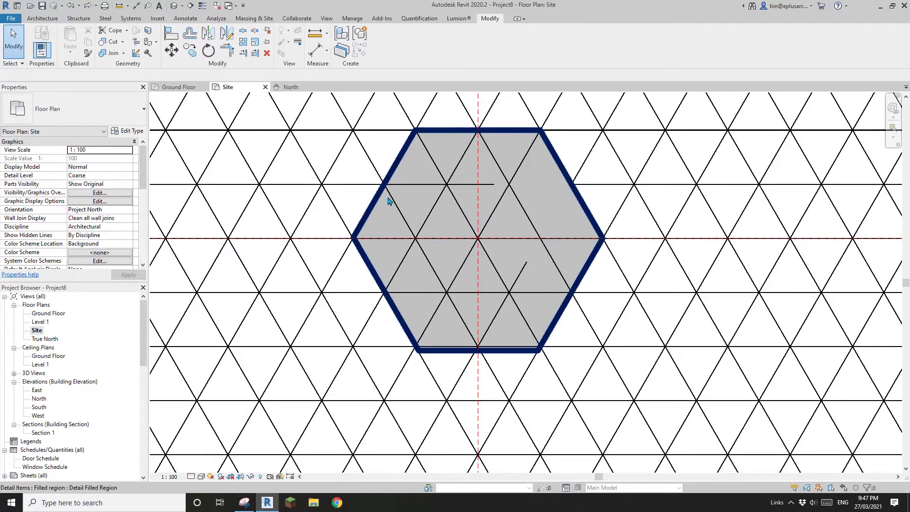
Step: Split the diagonal lattice wall that crosses the hexagon's upper-left edge at a point inside the hexagon
left_click(436, 274)
key("Escape")
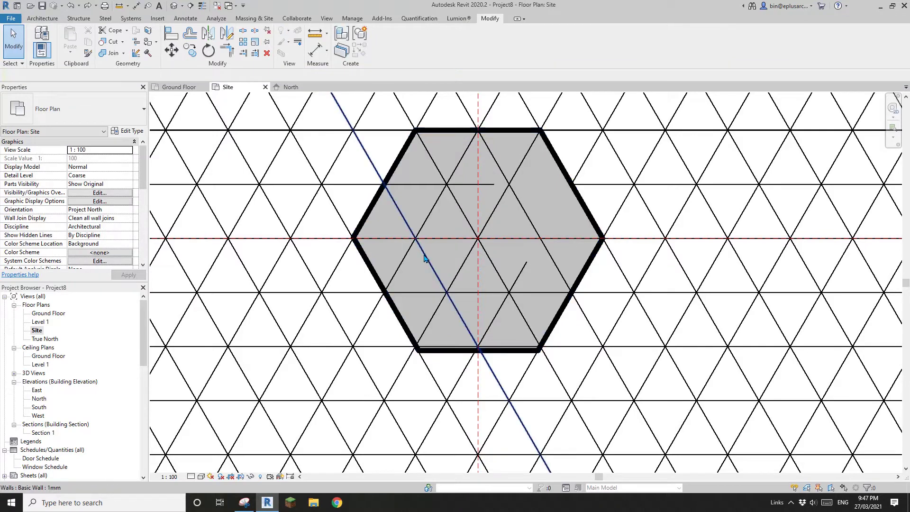
left_click(426, 258)
key("Escape")
key("s")
key("l")
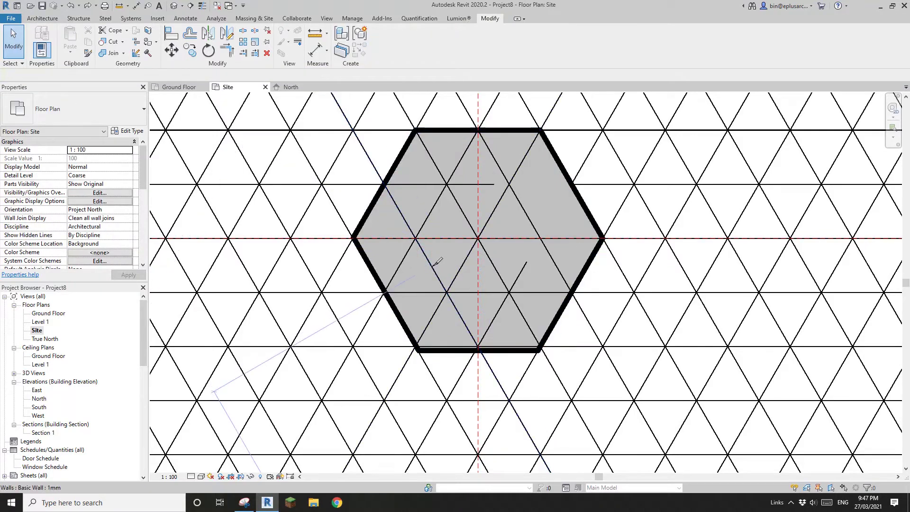
key("s")
key("l")
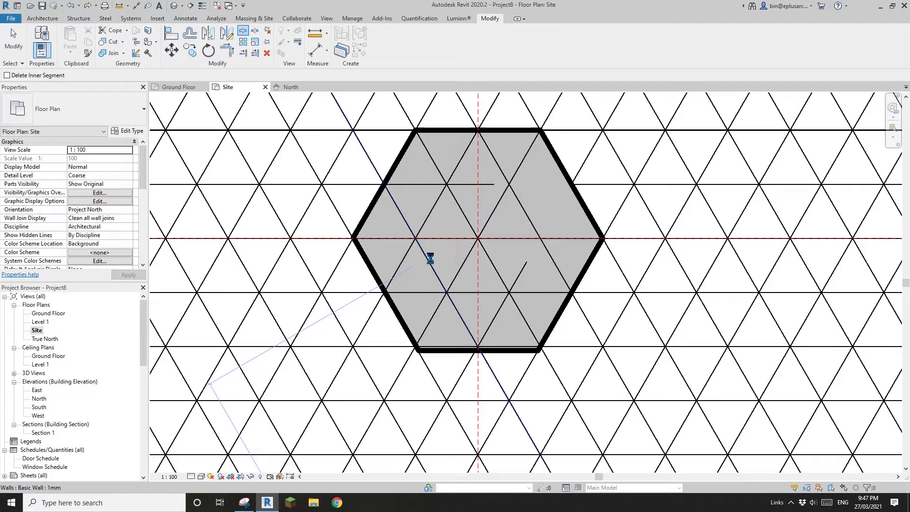
key("Escape")
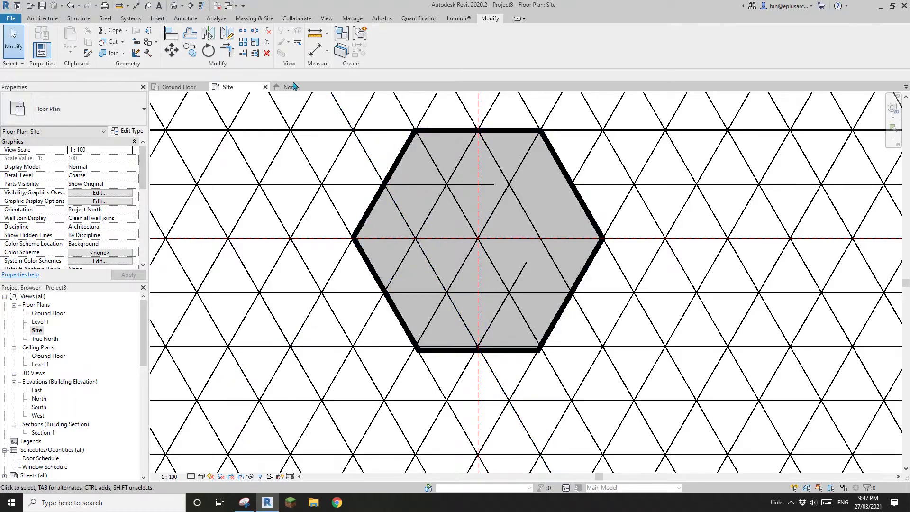
Step: Trim the lattice walls crossing the hexagon's two left edges and bottom edge with Trim/Extend Multiple Elements, keeping the outer parts
left_click(255, 54)
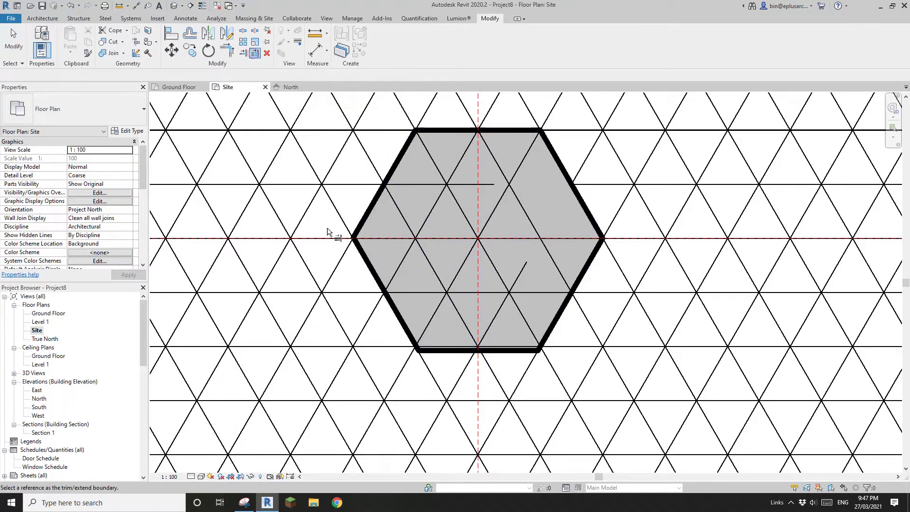
left_click(337, 263)
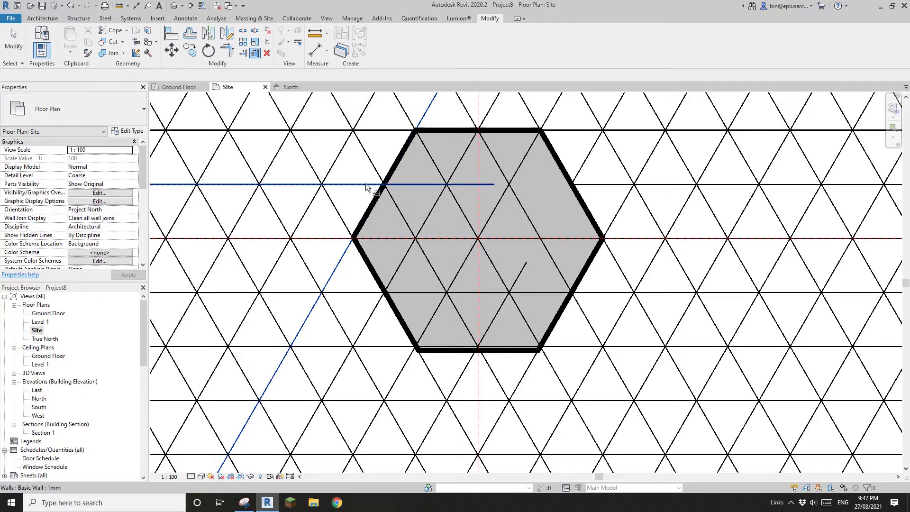
left_click(366, 155)
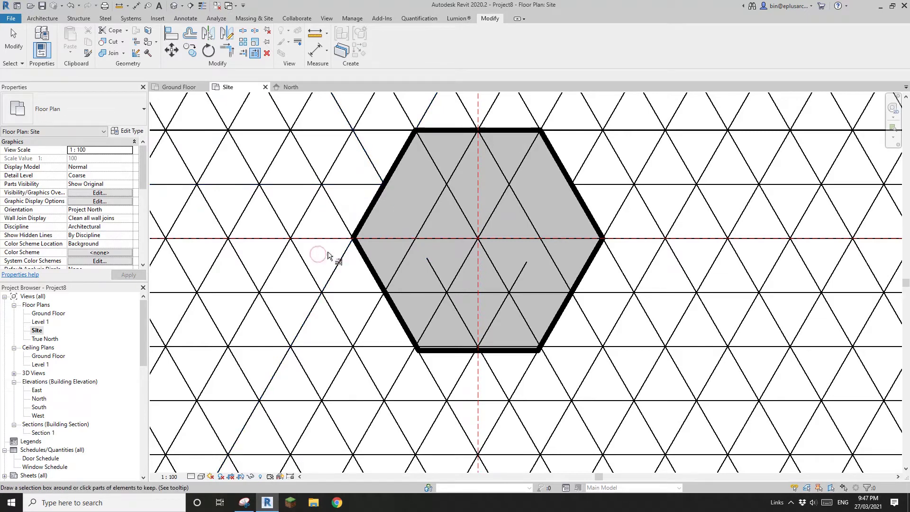
left_click(338, 217)
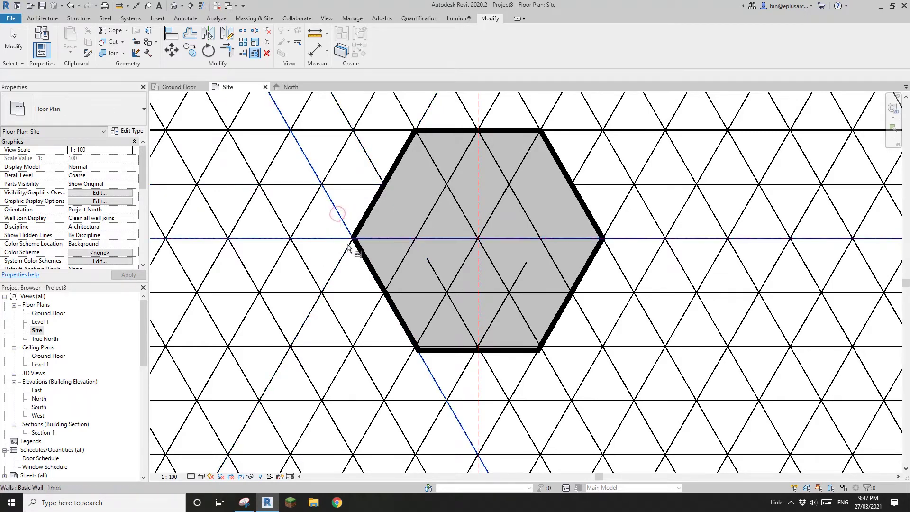
left_click(367, 323)
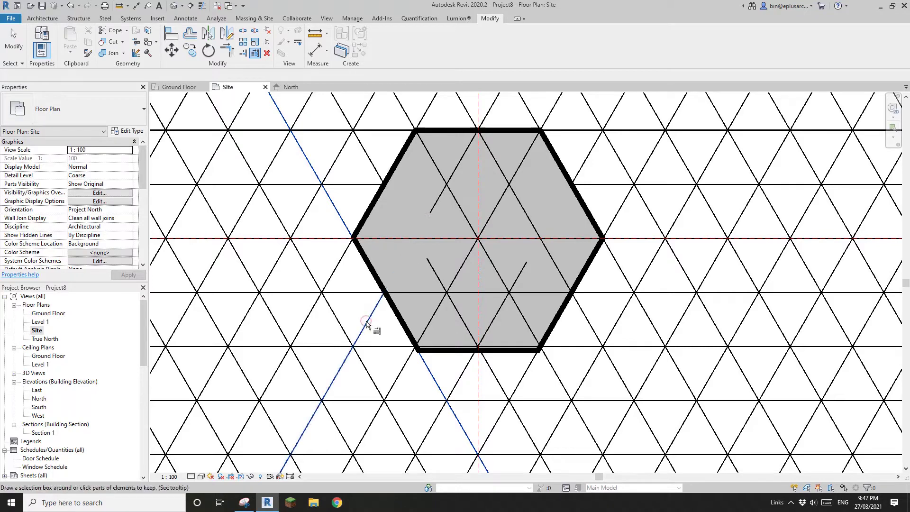
left_click(352, 293)
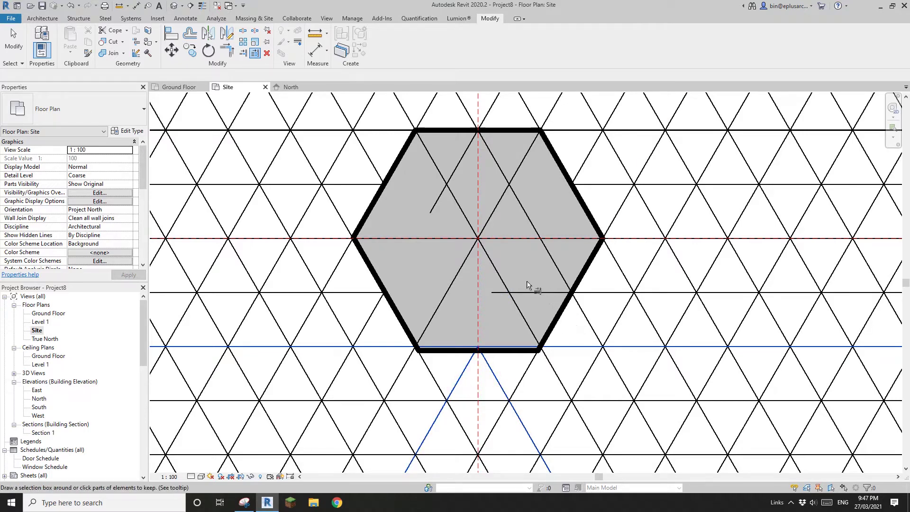
Step: Split the diagonal wall crossing the hexagon's lower-right edge inside the grey area and trim the walls there back to that edge
key("s")
key("l")
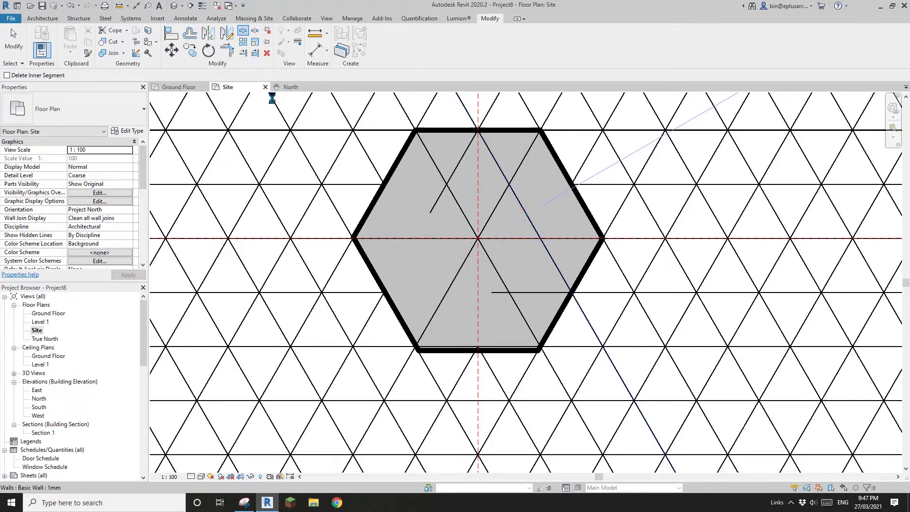
left_click(255, 53)
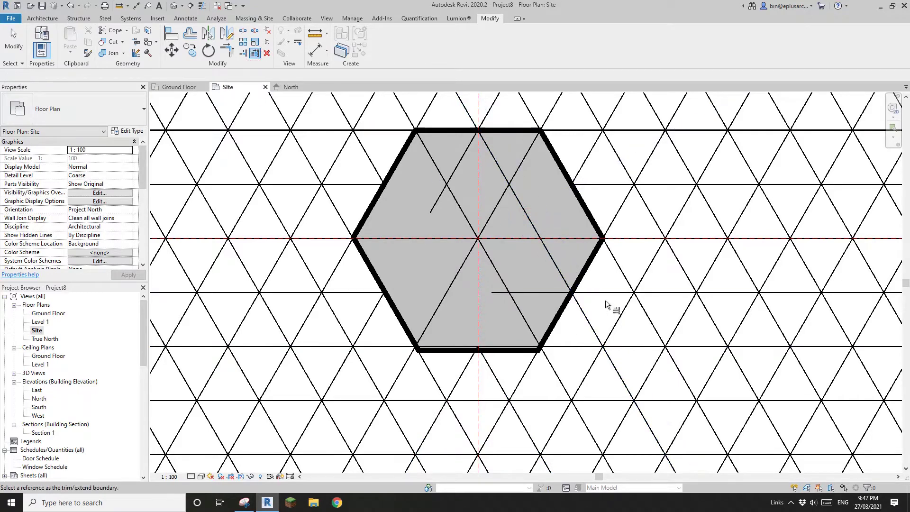
left_click(617, 212)
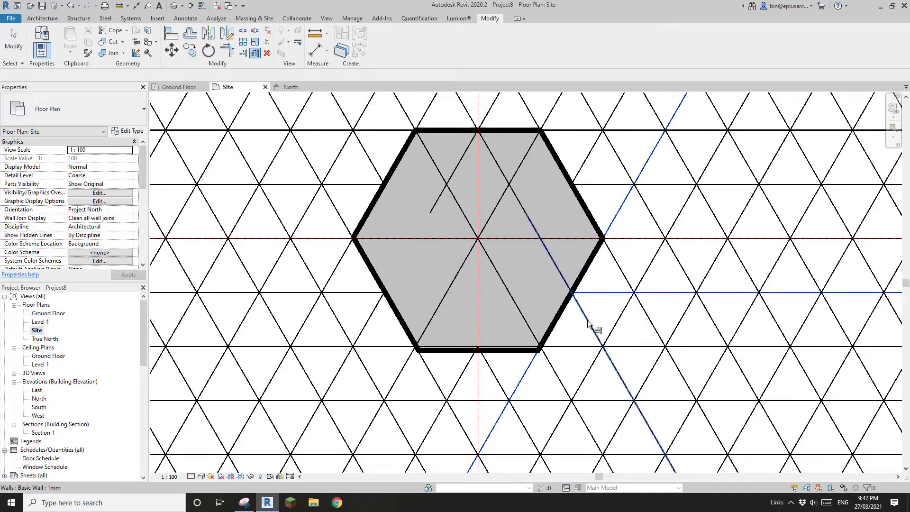
left_click(548, 212)
Step: Trim the two diagonal walls crossing the midpoint of the hexagon's top edge back to that edge, keeping the parts above it
left_click(481, 141)
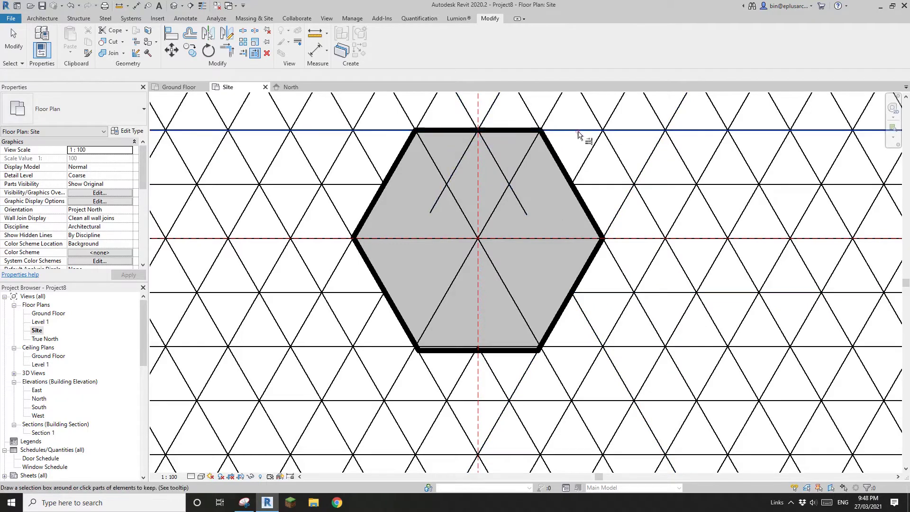
left_click(496, 105)
left_click(466, 107)
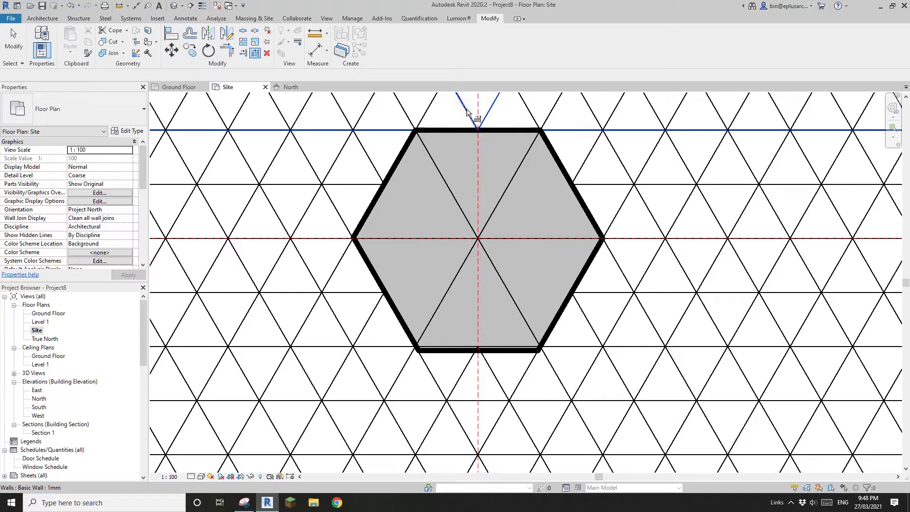
left_click(429, 197)
middle_click_drag(294, 127, 289, 142)
middle_click_drag(458, 216, 446, 216)
key("Escape")
key("Escape")
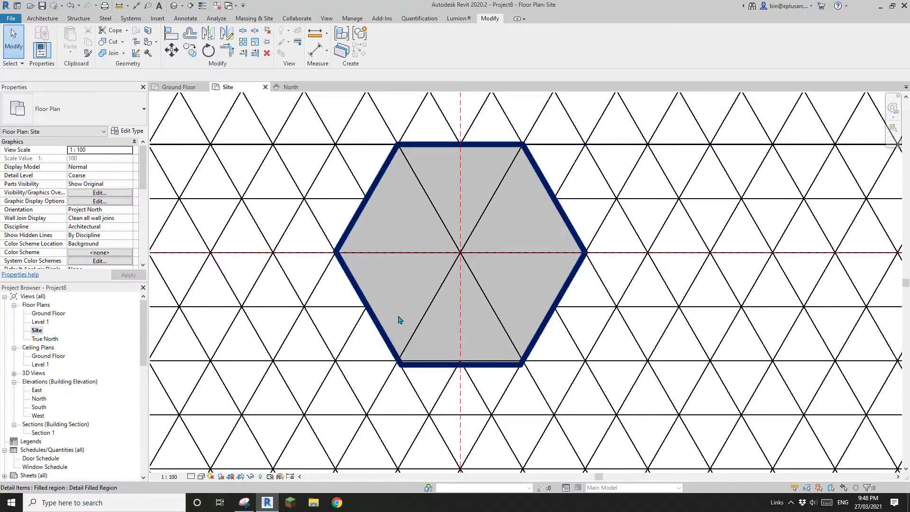
Step: Draw two straight 1mm walls through the hexagon's centre, each joining the midpoints of two opposite slanted edges
key("w")
key("a")
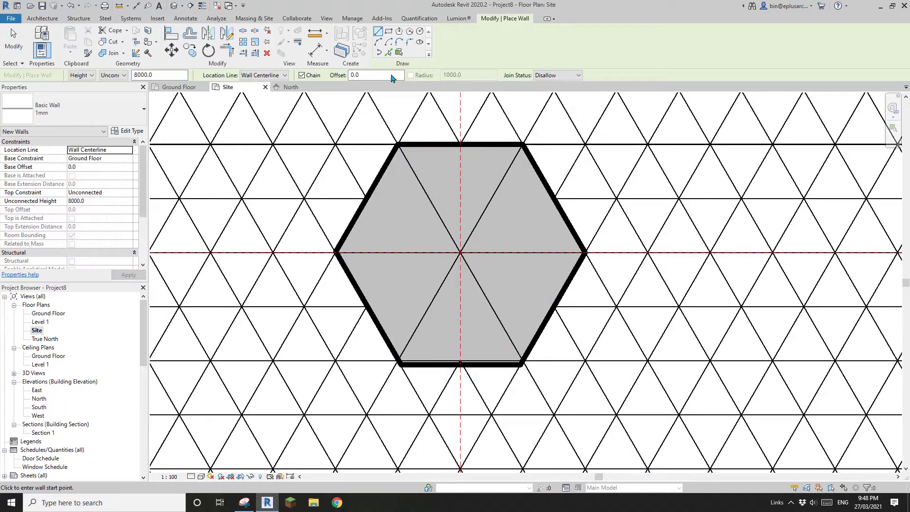
left_click(368, 198)
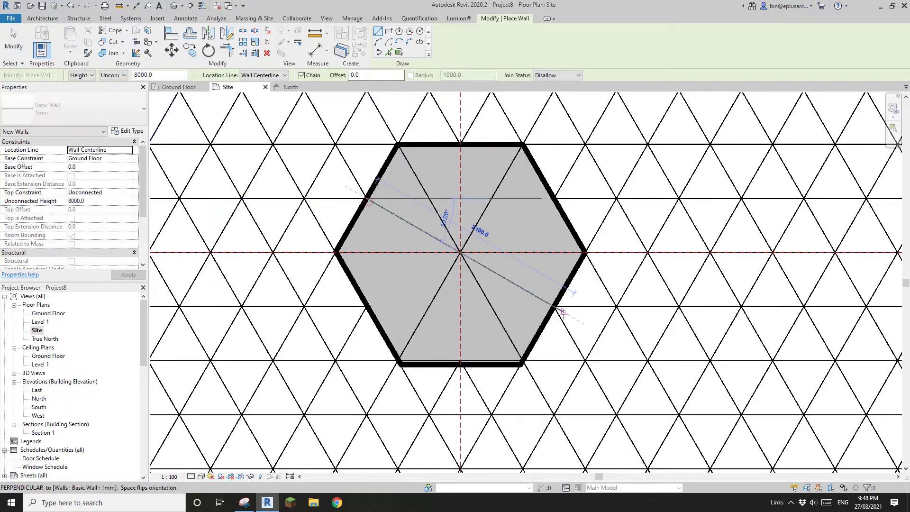
left_click(552, 306)
left_click(553, 200)
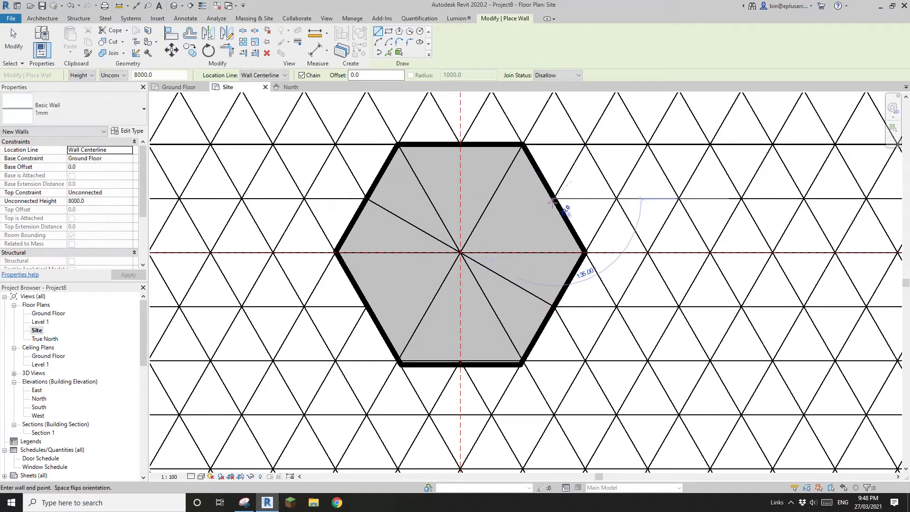
scroll(380, 304, "up", 1)
left_click(368, 305)
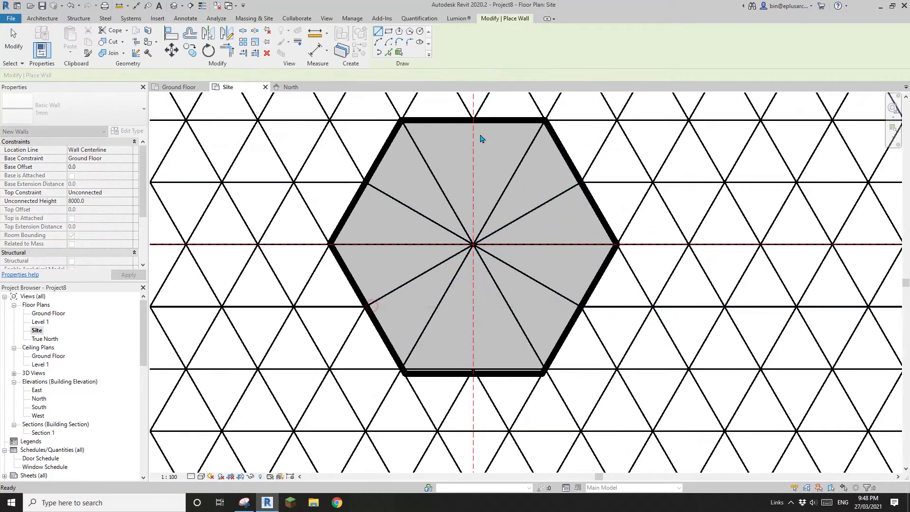
Step: Draw a vertical wall through the hexagon's centre from the midpoint of its top edge to the lattice endpoint on the bottom edge
left_click(473, 120)
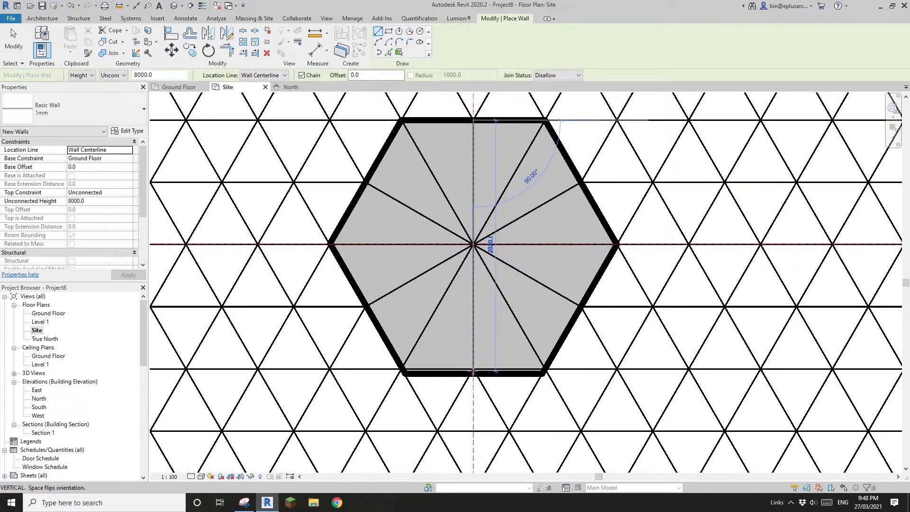
scroll(473, 372, "up", 3)
scroll(474, 369, "up", 1)
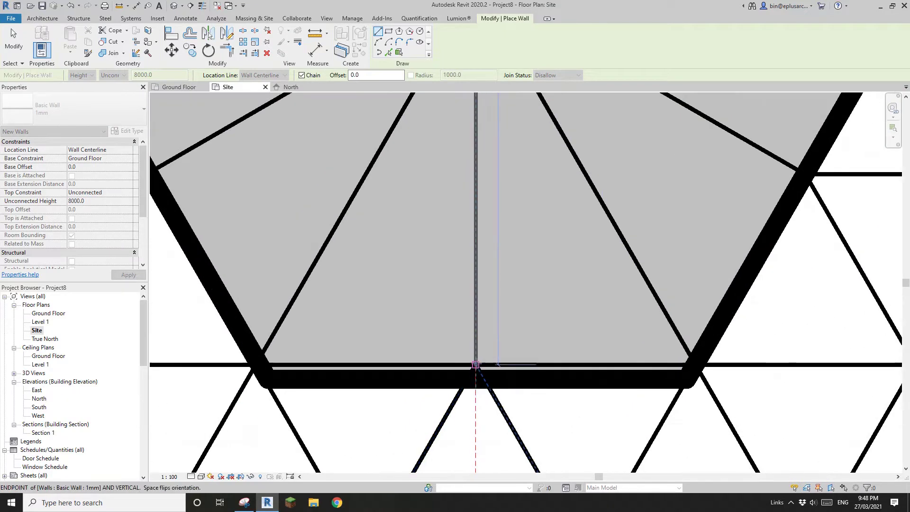
left_click(476, 364)
key("Escape")
key("Escape")
Step: Delete the grey hexagonal filled region from the Site plan
scroll(515, 218, "down", 5)
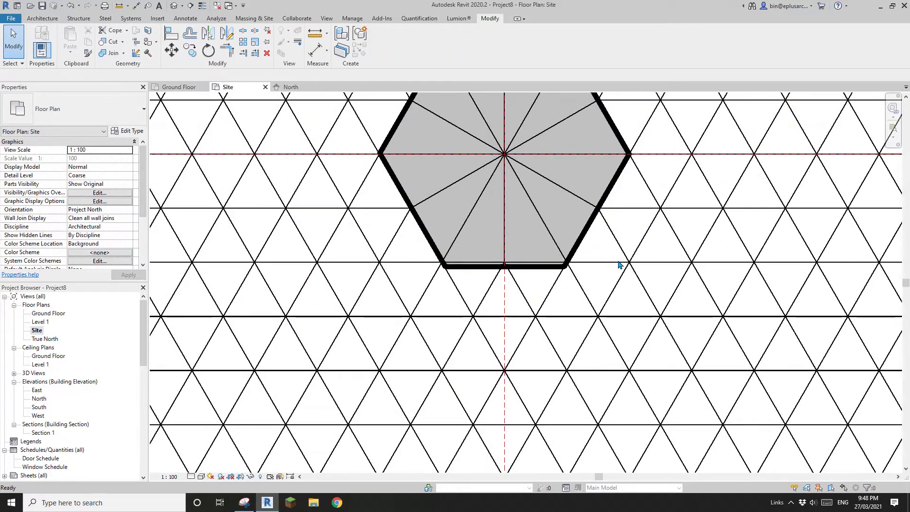
left_click(586, 239)
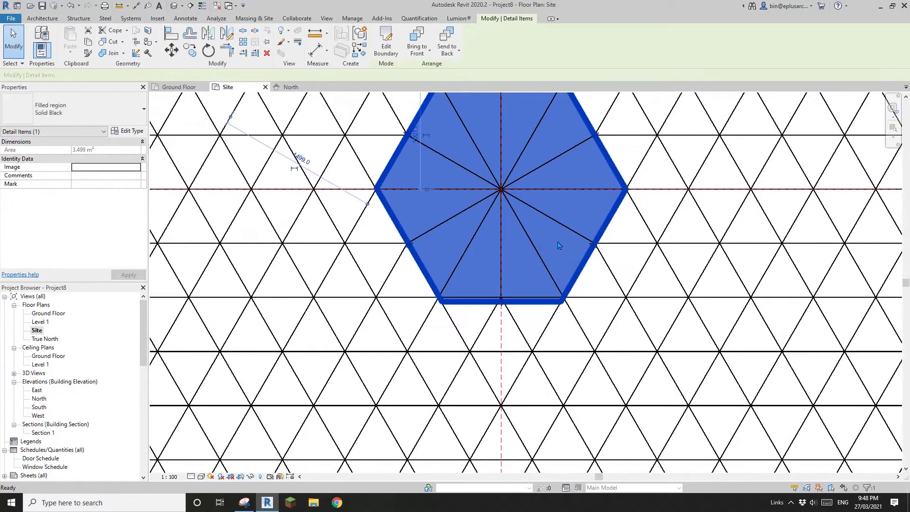
key("Delete")
scroll(524, 217, "down", 2)
scroll(525, 216, "down", 4)
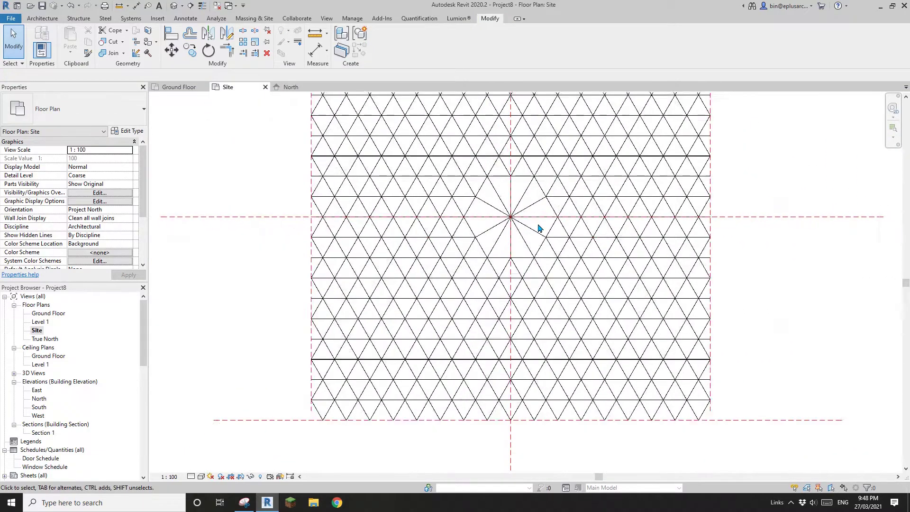
scroll(519, 242, "up", 2)
scroll(521, 250, "down", 1)
middle_click_drag(521, 250, 513, 259)
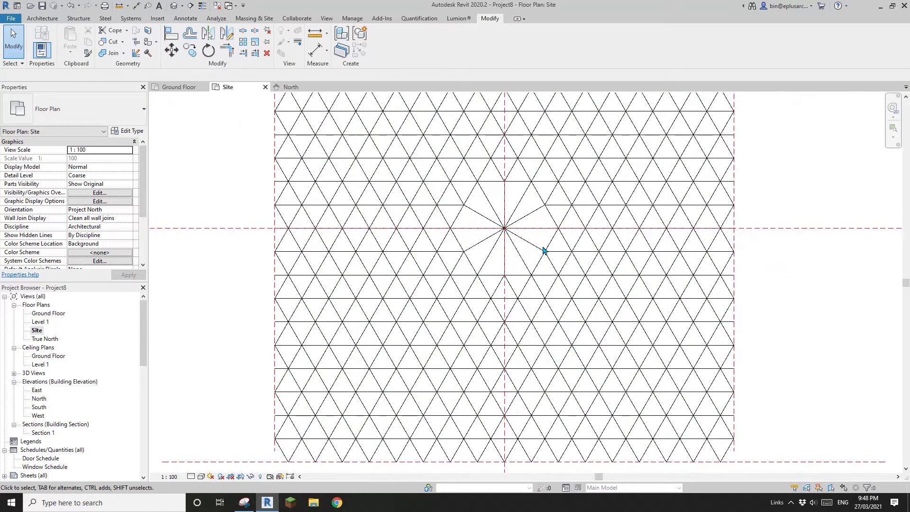
scroll(543, 250, "down", 1)
Step: Open the default 3D view and examine the top of the wall lattice around the central opening
left_click(178, 7)
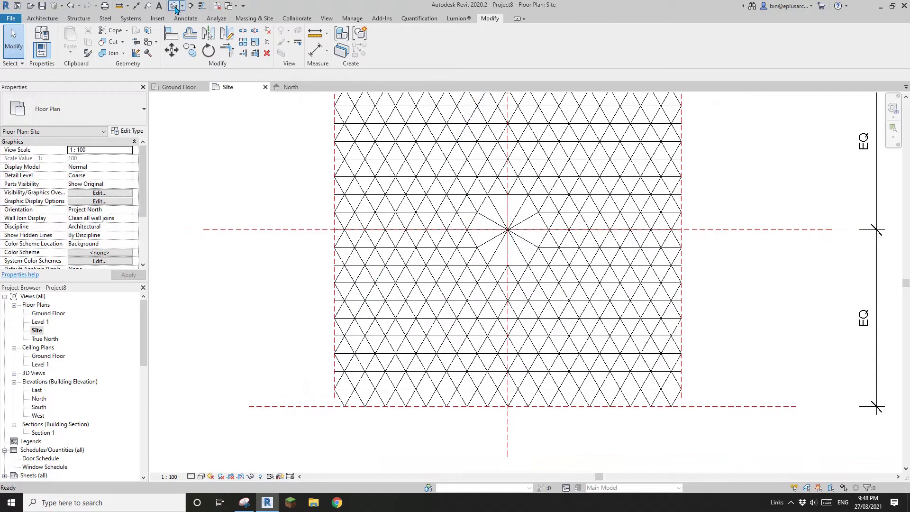
scroll(535, 306, "up", 5)
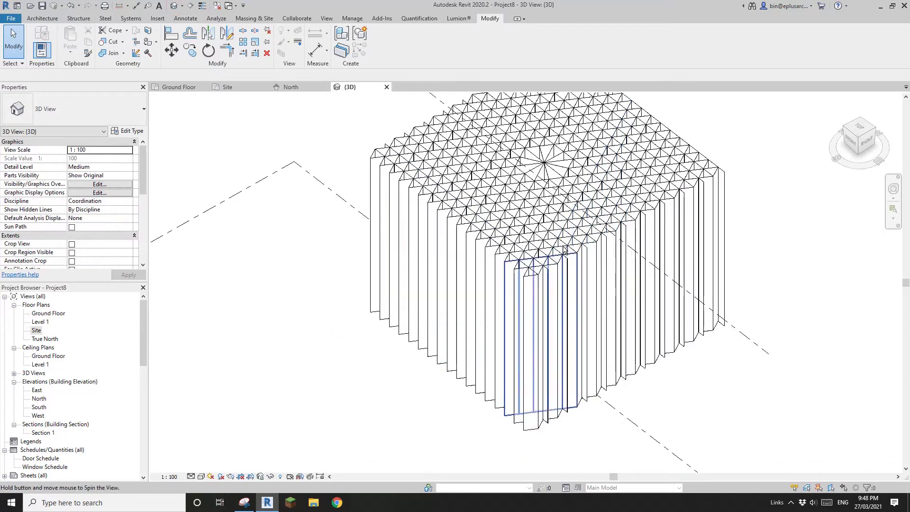
scroll(536, 305, "up", 4)
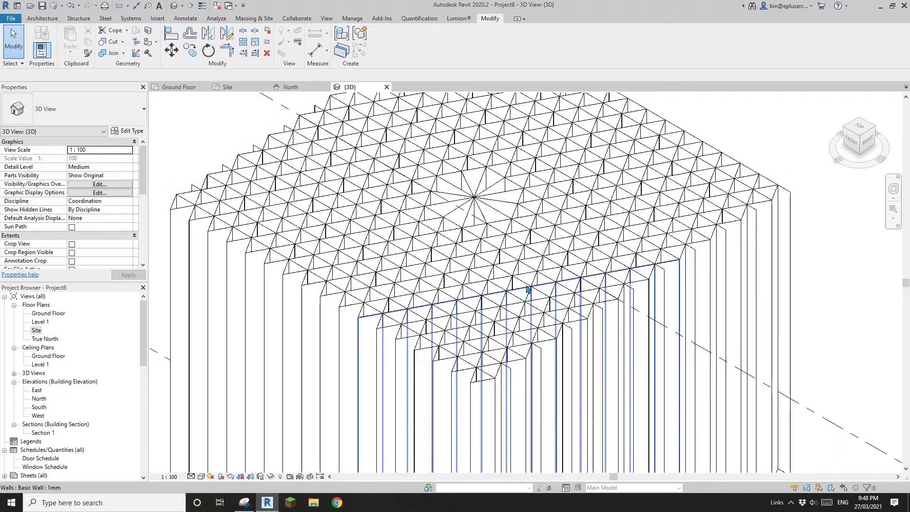
middle_click_drag(529, 289, 550, 274)
scroll(553, 286, "up", 1)
middle_click_drag(553, 287, 569, 302)
left_click(78, 18)
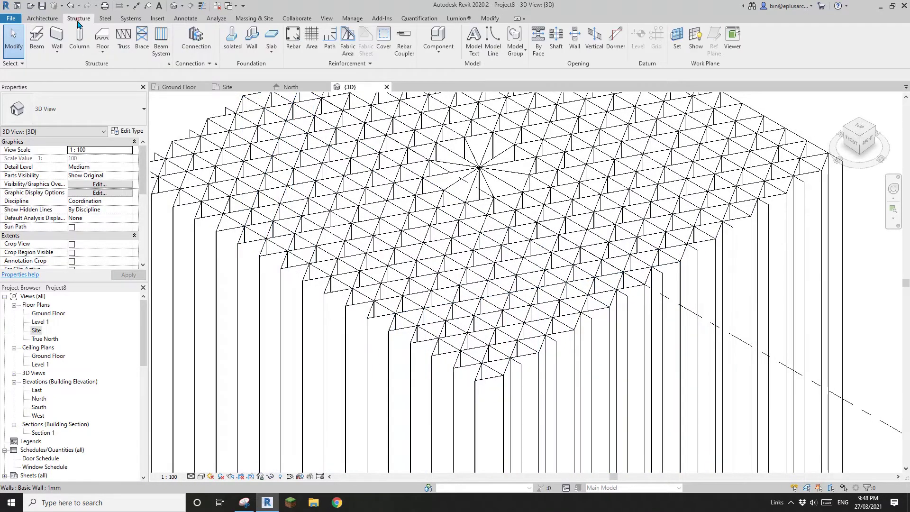
left_click(36, 37)
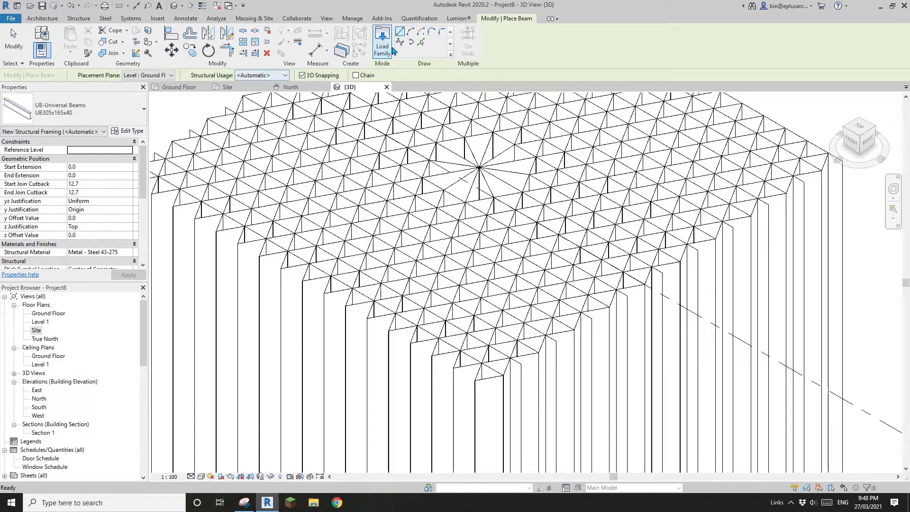
left_click(421, 46)
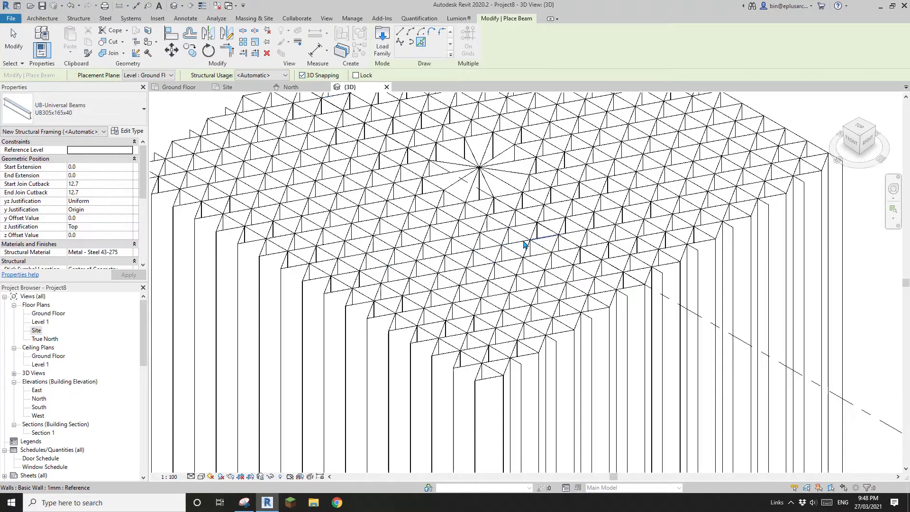
middle_click_drag(443, 243, 497, 285)
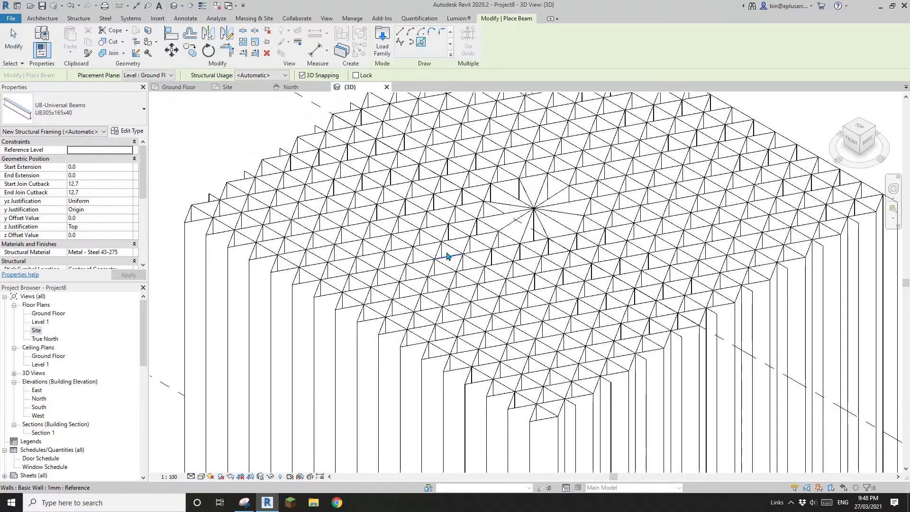
scroll(553, 270, "up", 3)
scroll(550, 278, "down", 3)
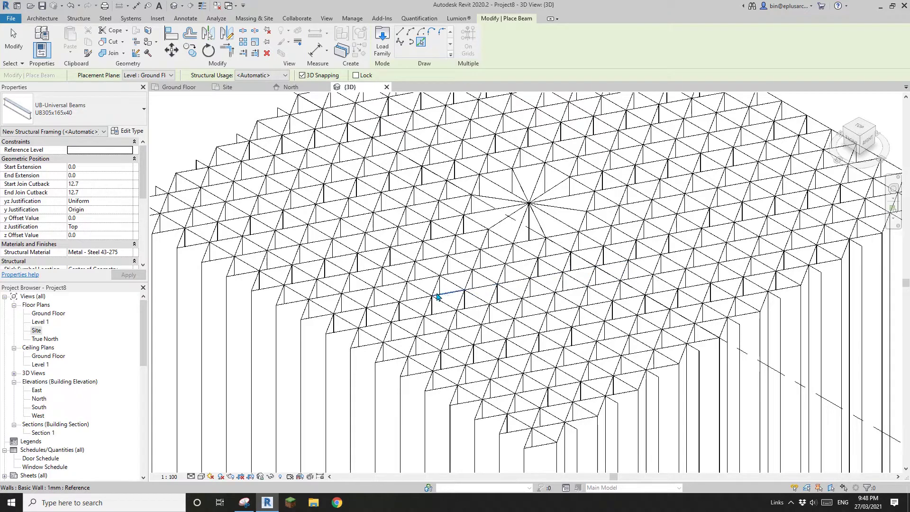
key("Escape")
key("Escape")
Step: Temporarily isolate one lattice wall in 3D to examine its top edge, and restore the full lattice display
left_click(484, 288)
scroll(526, 279, "down", 2)
middle_click_drag(529, 278, 459, 273)
key("h")
key("i")
key("Escape")
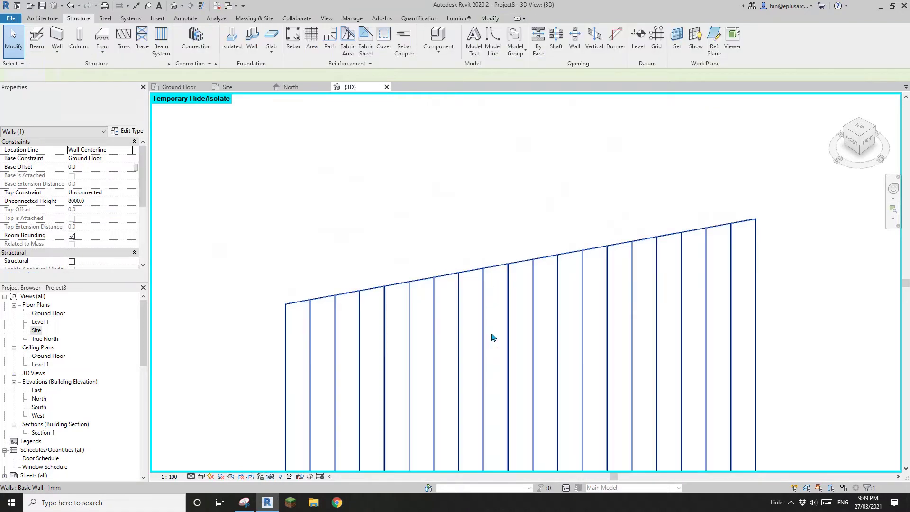
scroll(493, 266, "down", 3)
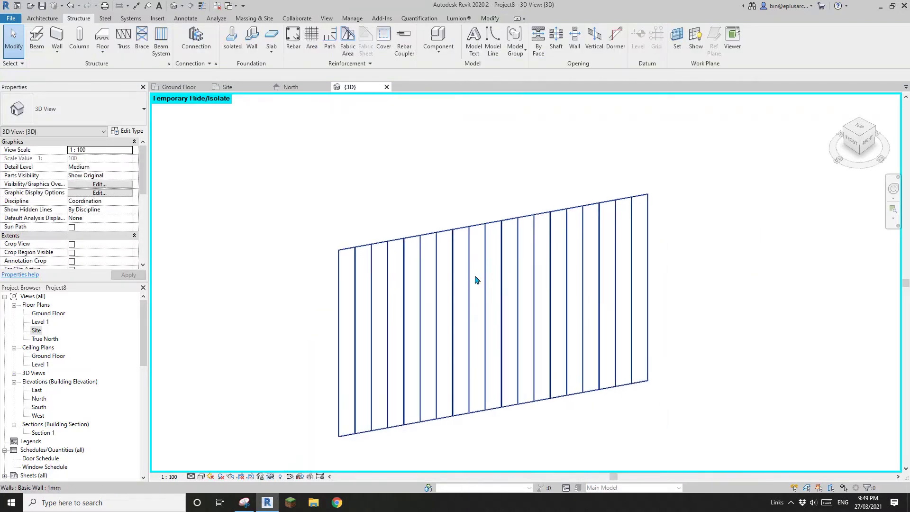
middle_click_drag(499, 273, 494, 277)
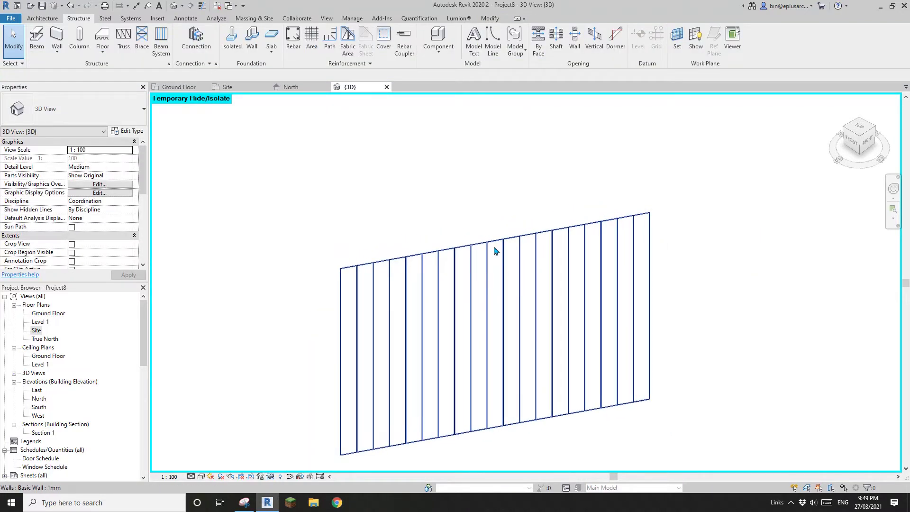
key("h")
key("r")
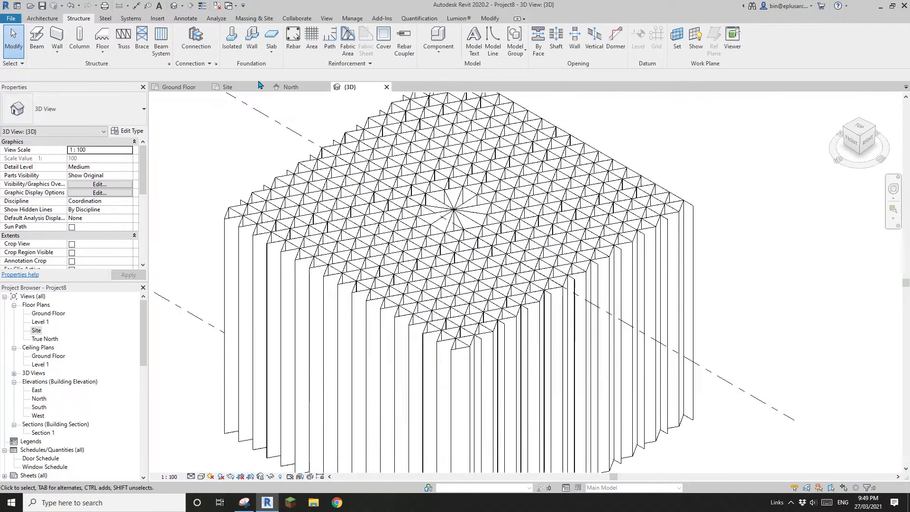
left_click(490, 18)
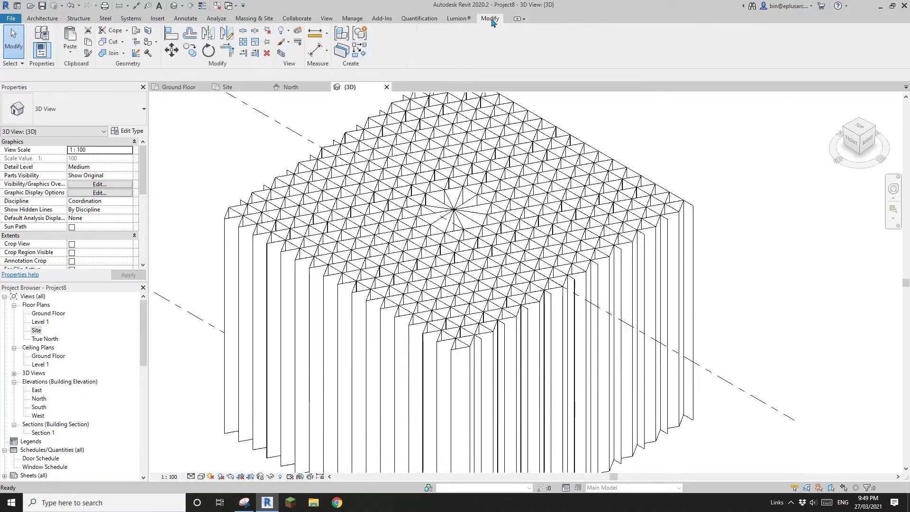
Step: Unjoin one long lattice wall in front of the central hexagon from all the walls it crosses
left_click(125, 54)
left_click(135, 87)
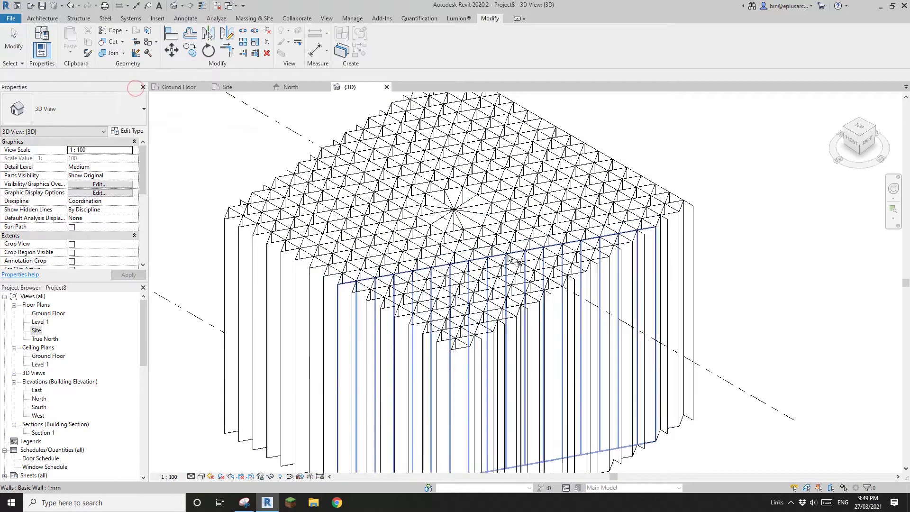
left_click(489, 254)
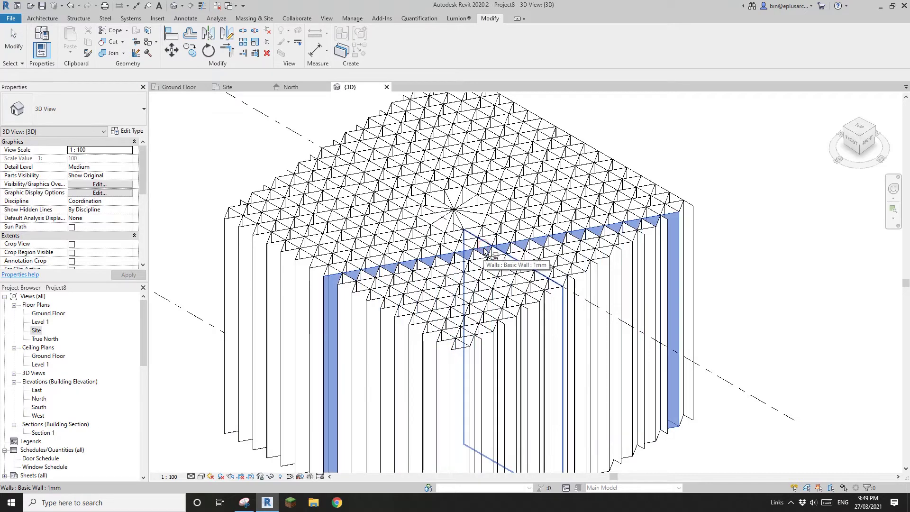
Step: Check with the Beam command's line picking whether the unjoined wall's top edge can be selected in full, and leave the command
left_click(90, 18)
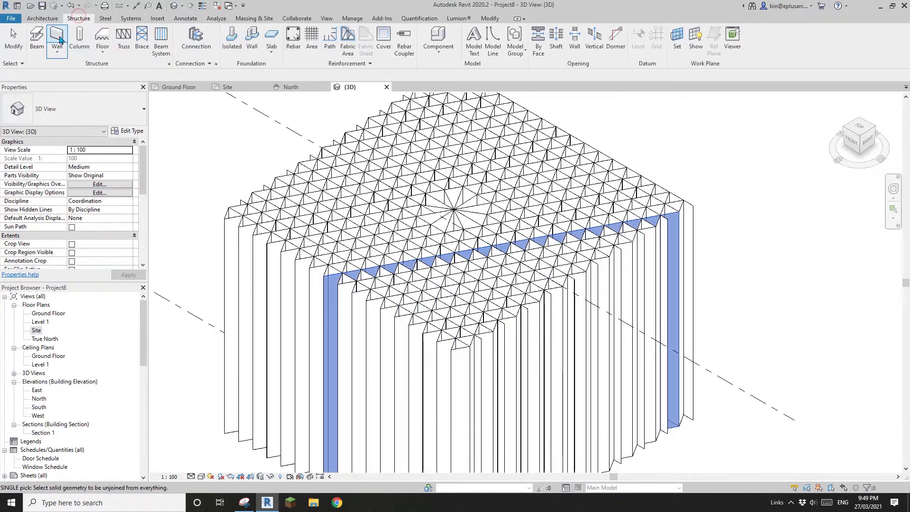
left_click(36, 40)
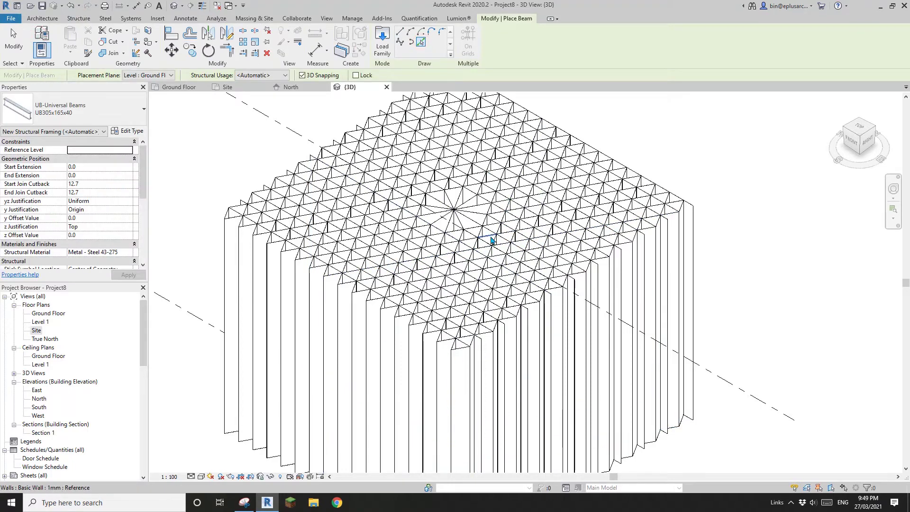
scroll(492, 240, "up", 2)
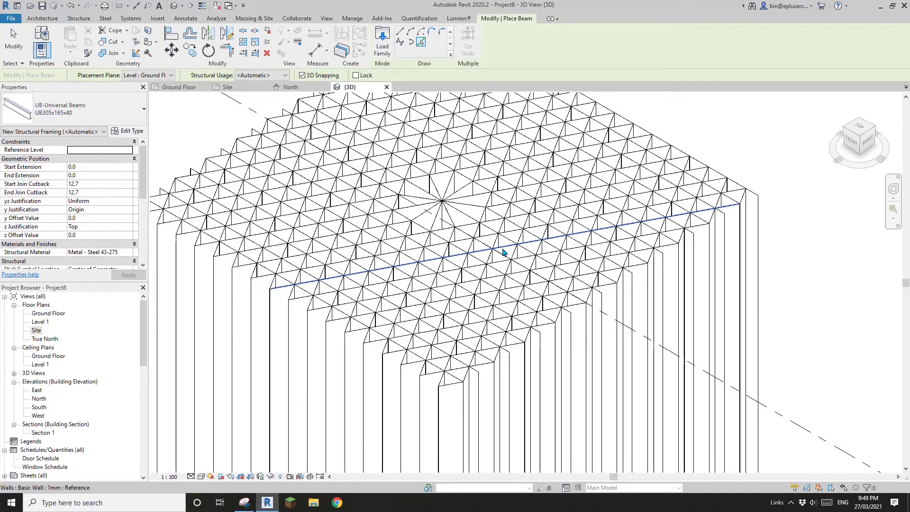
key("Escape")
key("Escape")
scroll(497, 254, "down", 4)
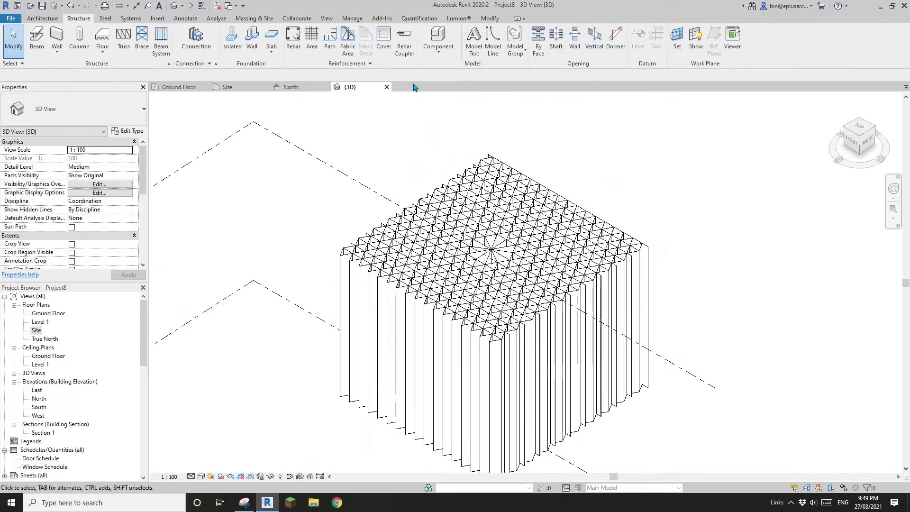
Step: Unjoin the remaining lattice walls from one another in all directions, including the outer walls and those around the central hexagon
left_click(490, 18)
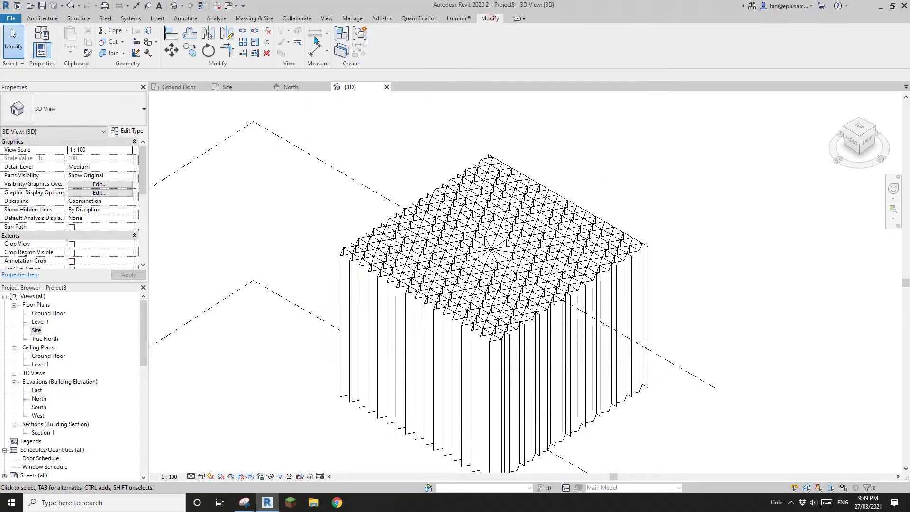
left_click(123, 53)
left_click(129, 91)
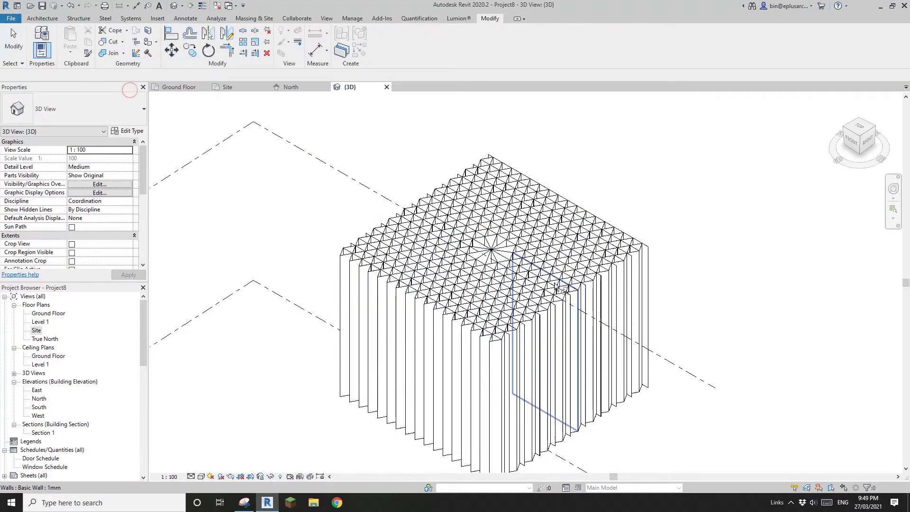
middle_click_drag(556, 287, 510, 283)
scroll(496, 288, "down", 1)
left_click(495, 301)
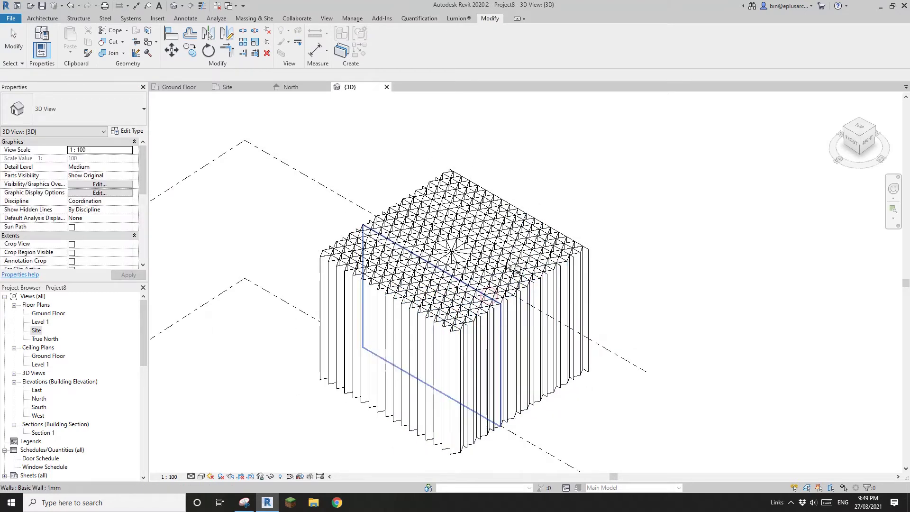
left_click(507, 259)
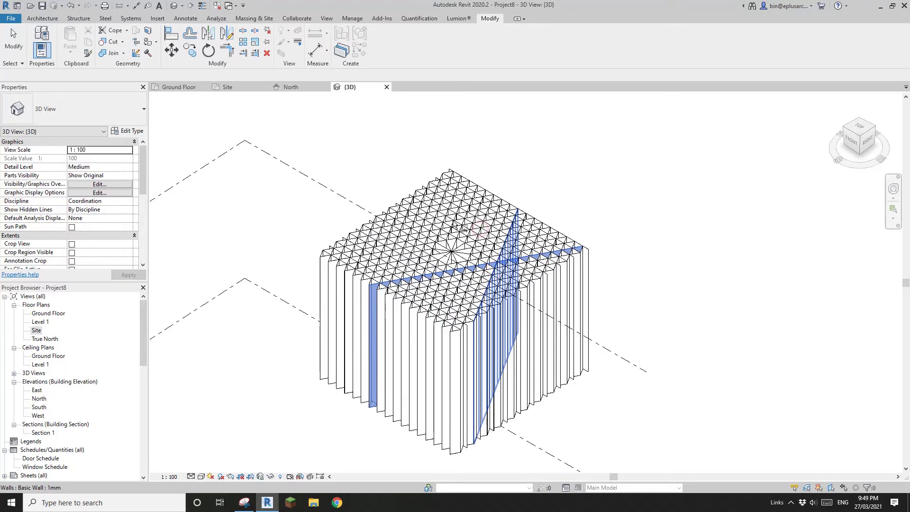
left_click(426, 233)
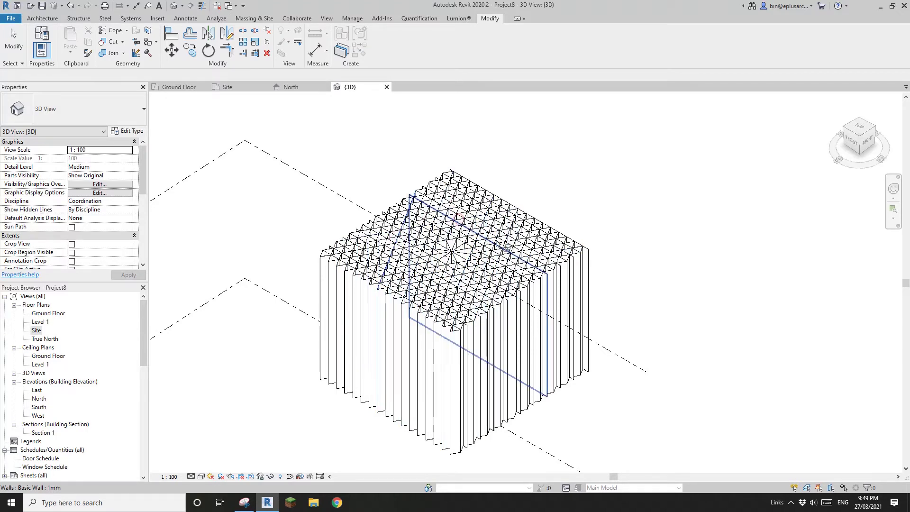
left_click(505, 240)
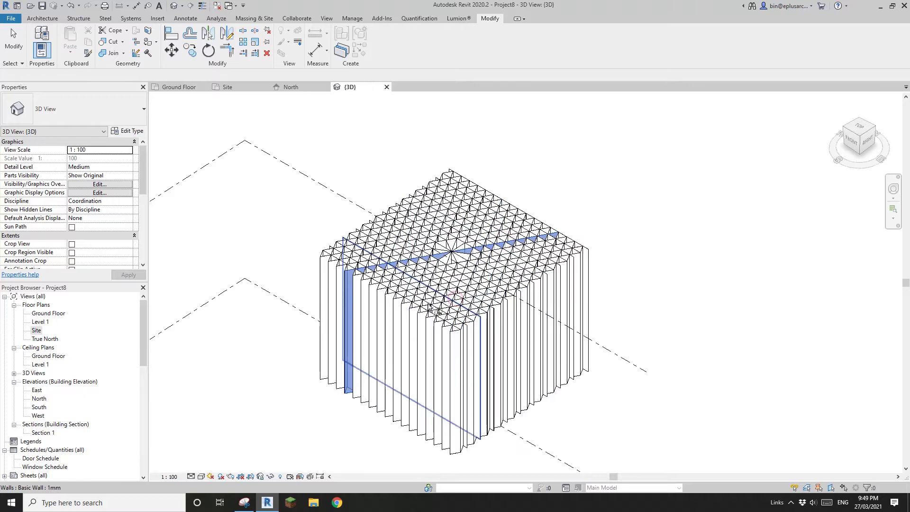
left_click(476, 303)
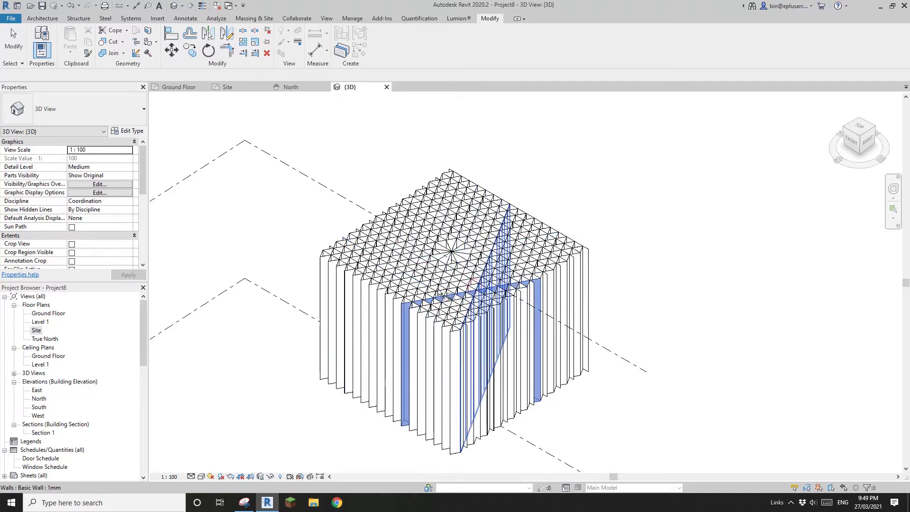
left_click(441, 259)
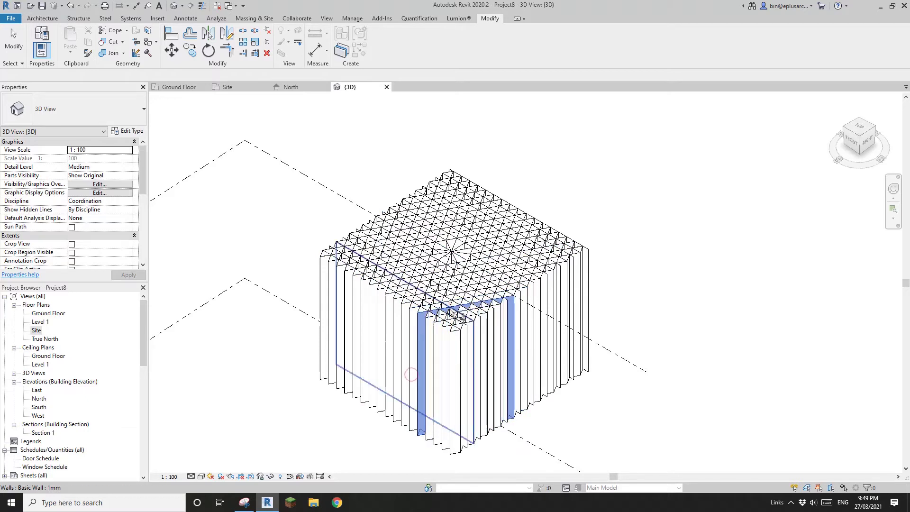
left_click(403, 264)
left_click(412, 282)
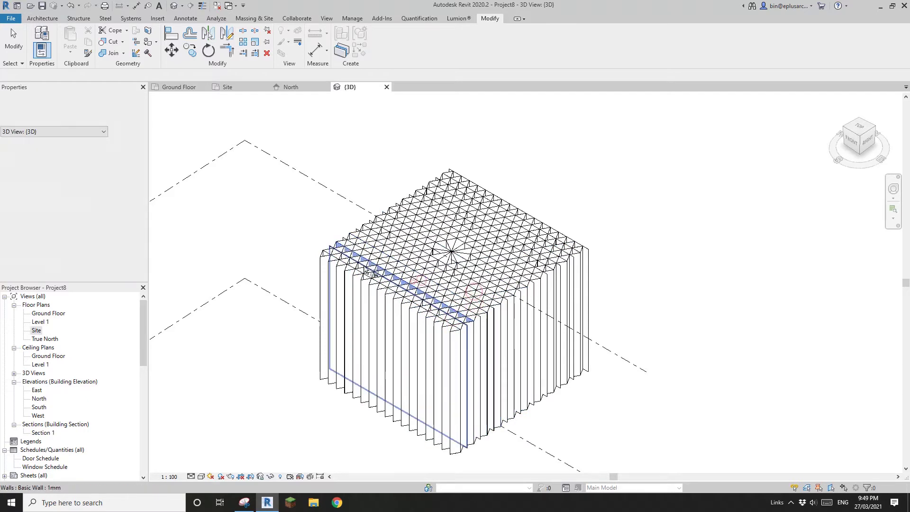
left_click(448, 328)
left_click(476, 327)
left_click(487, 298)
left_click(497, 261)
left_click(467, 204)
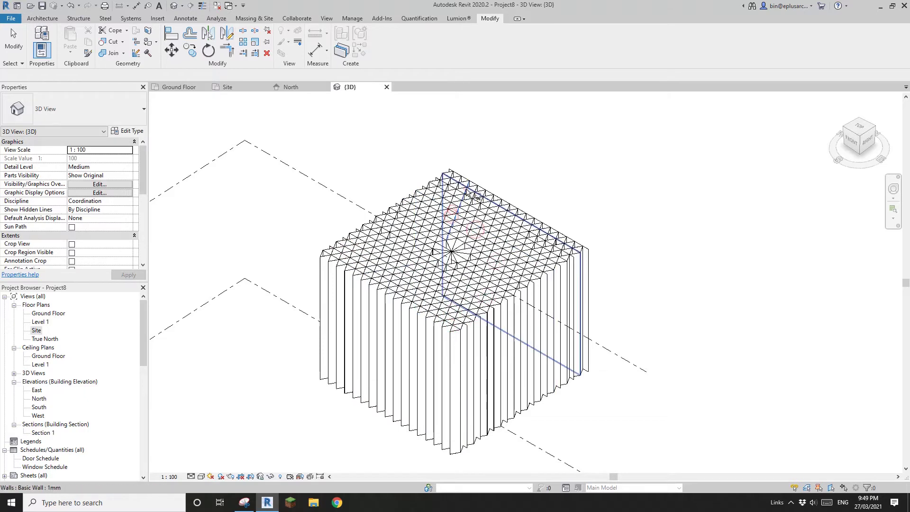
left_click(447, 180)
left_click(456, 182)
left_click(469, 176)
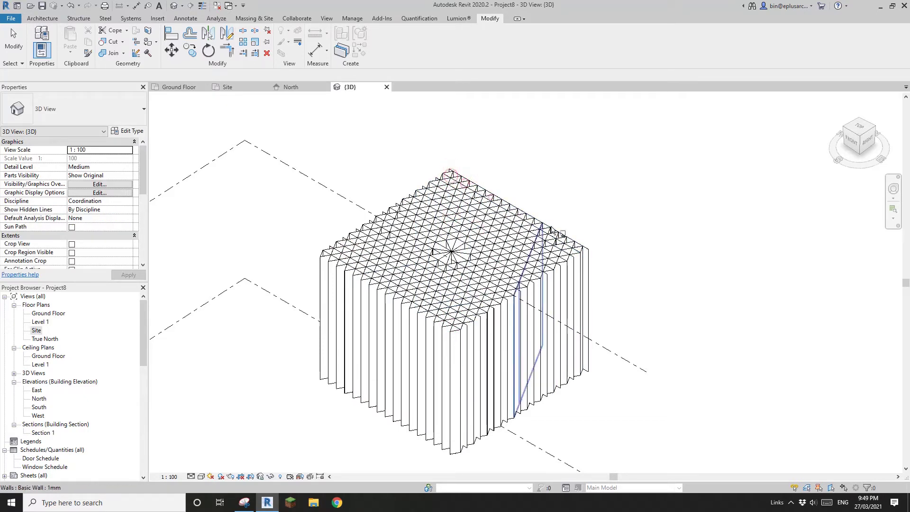
left_click(551, 223)
left_click(564, 237)
left_click(507, 298)
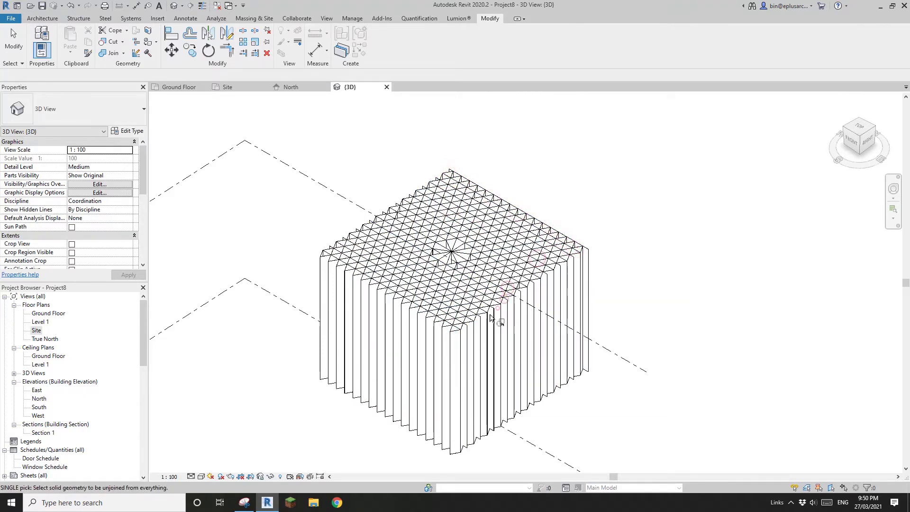
left_click(482, 310)
left_click(457, 311)
left_click(416, 231)
left_click(389, 224)
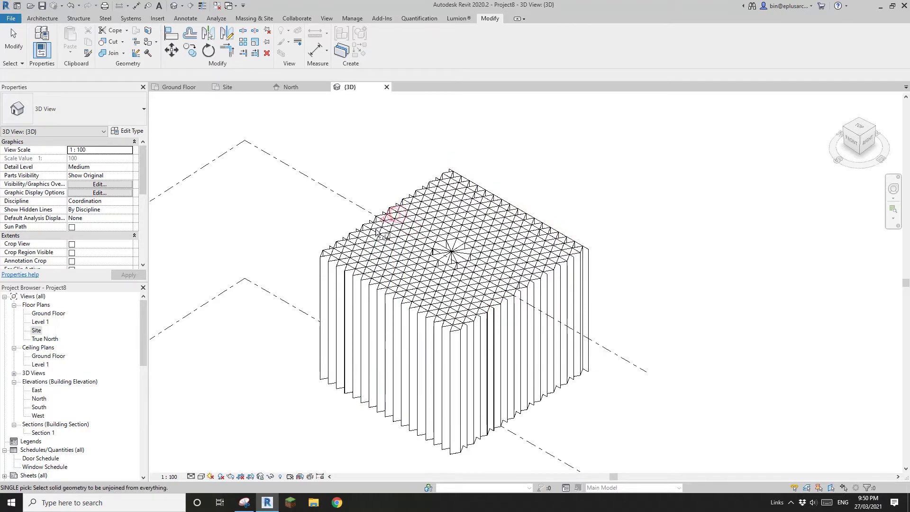
left_click(371, 231)
left_click(336, 241)
left_click(425, 247)
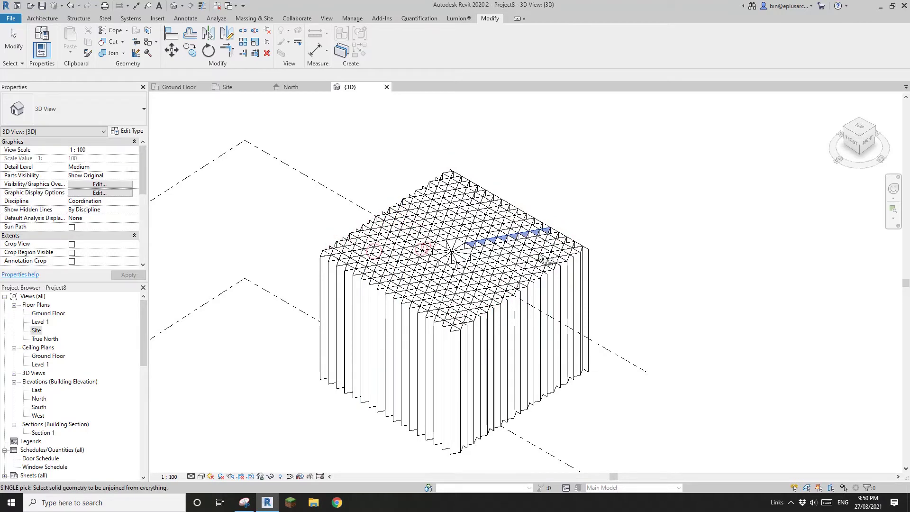
left_click(535, 239)
left_click(574, 245)
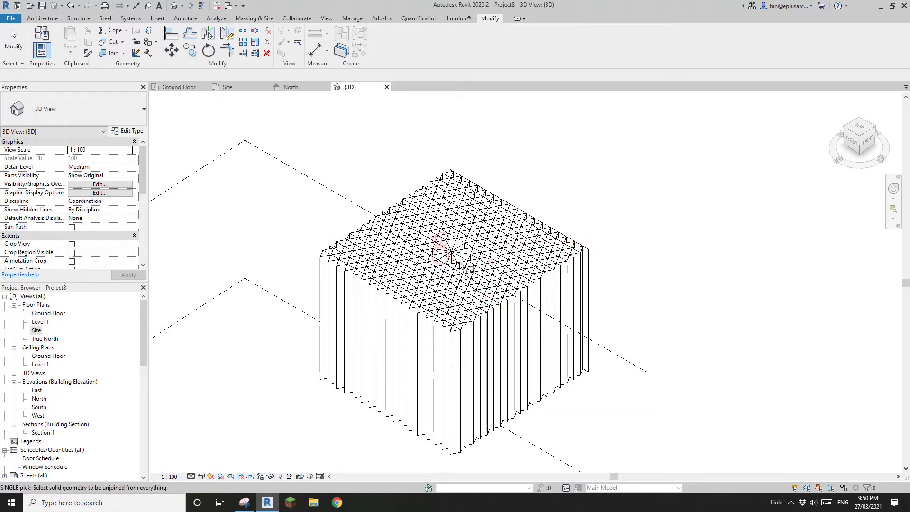
left_click(448, 250)
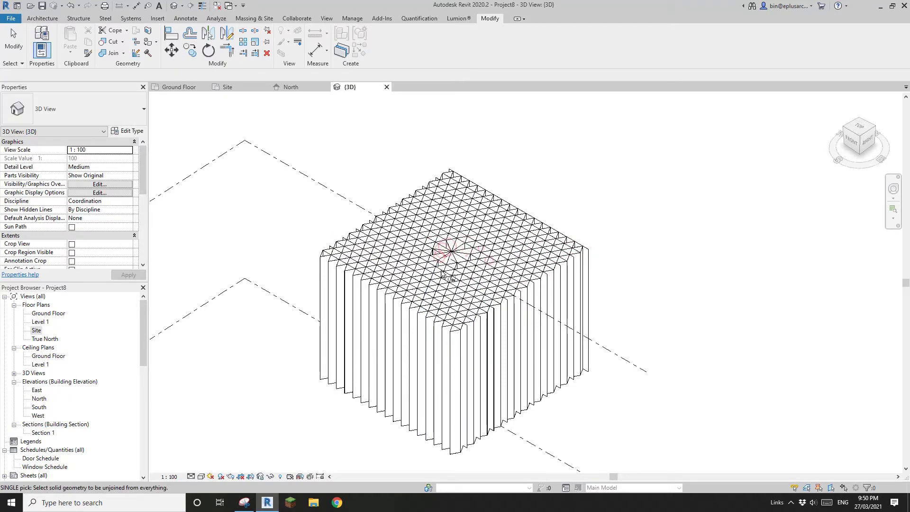
Step: Examine the top edges of the unjoined wall lattice and its central opening from several sides in 3D
middle_click_drag(511, 323, 409, 328, "shift")
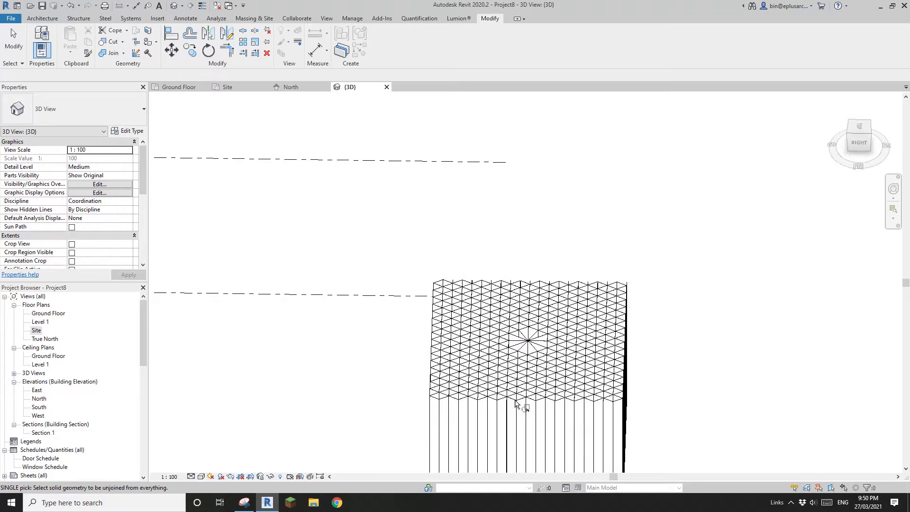
middle_click_drag(516, 403, 495, 284)
middle_click_drag(495, 285, 515, 207, "shift")
middle_click_drag(426, 183, 472, 224, "shift")
middle_click_drag(427, 139, 507, 216)
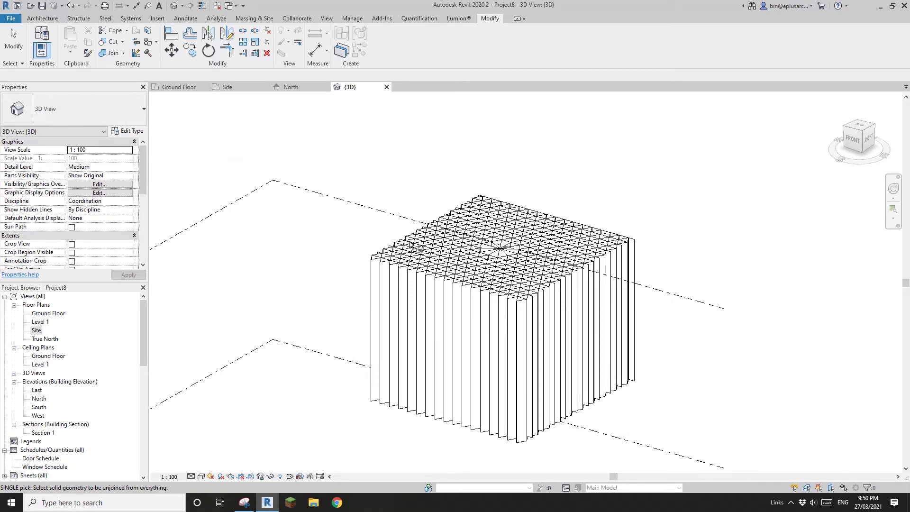
middle_click_drag(526, 276, 404, 284, "shift")
scroll(474, 251, "up", 8)
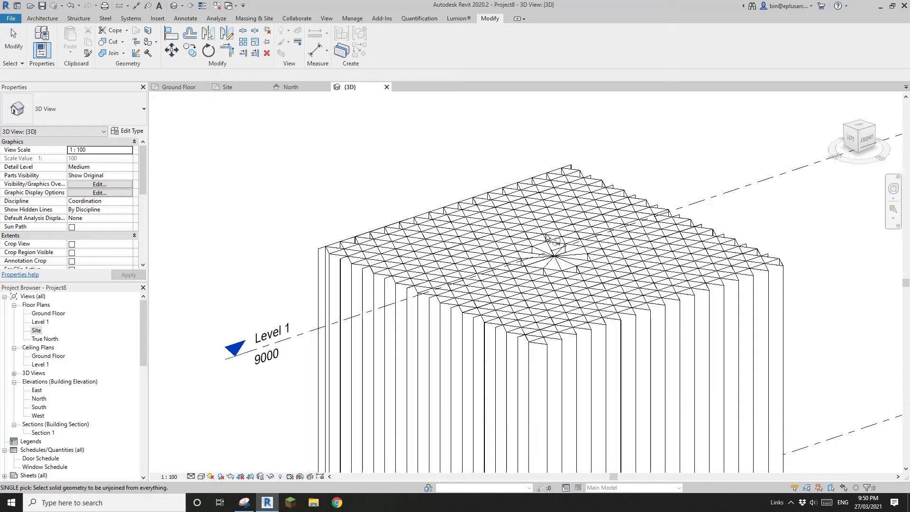
middle_click_drag(572, 289, 571, 289)
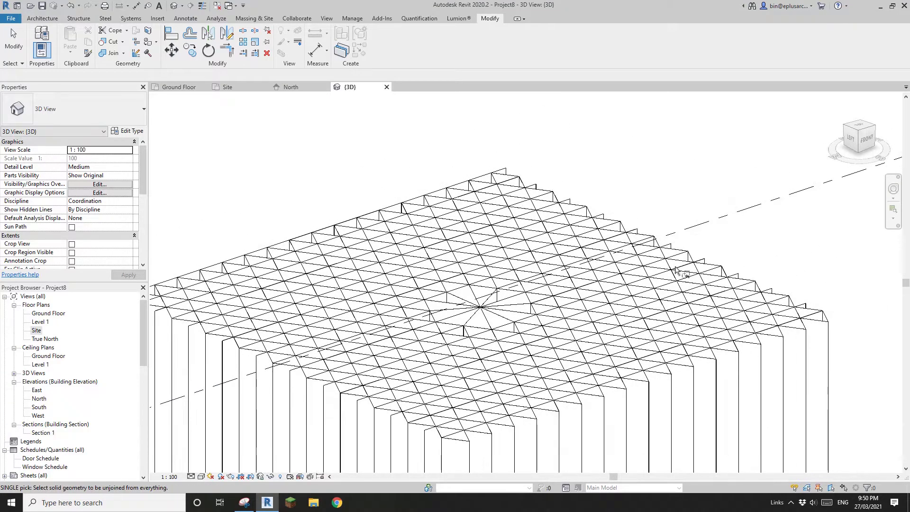
scroll(808, 332, "down", 2)
scroll(621, 323, "down", 2)
middle_click_drag(626, 327, 624, 352, "shift")
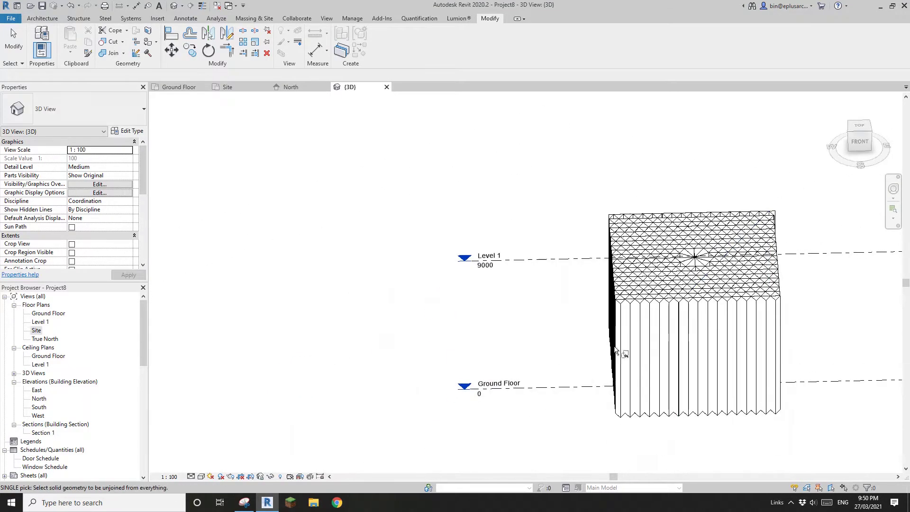
middle_click_drag(706, 329, 426, 270)
middle_click_drag(481, 305, 477, 322, "shift")
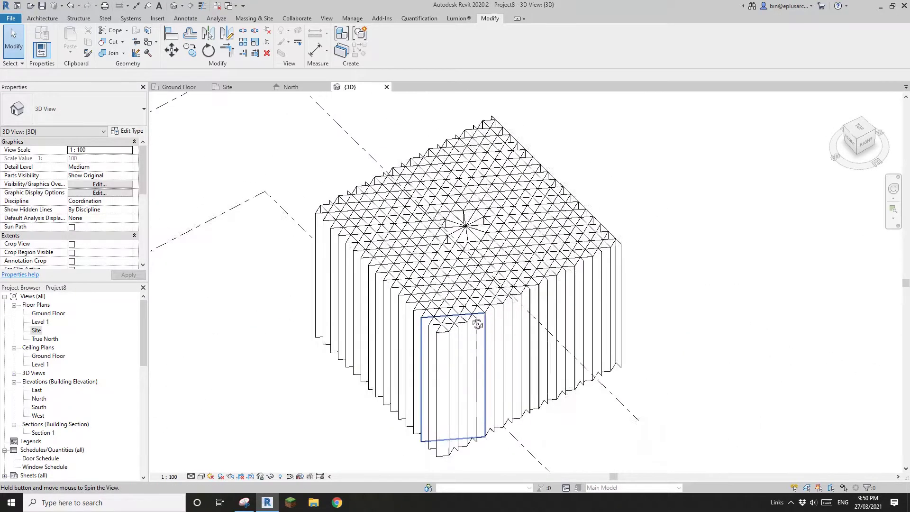
Step: Open the North elevation and frame the lattice walls together with the Ground Floor and Level 1 lines
left_click(141, 328)
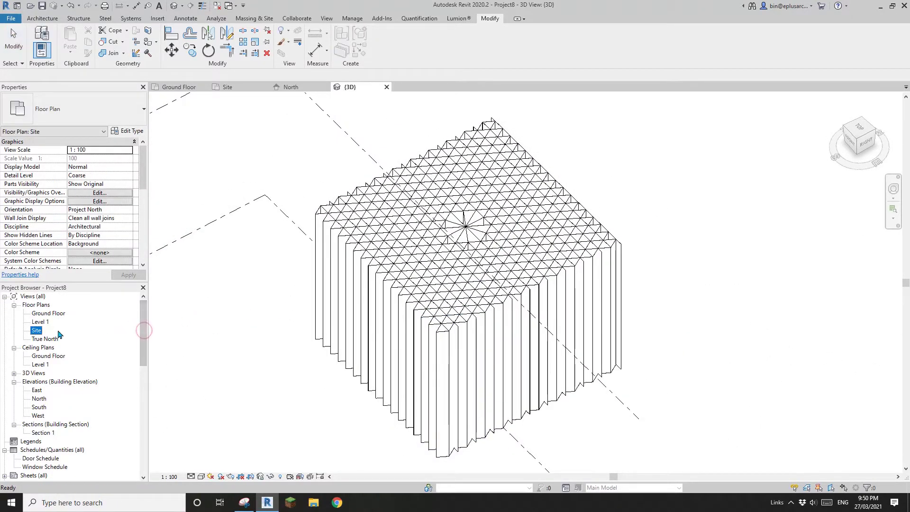
double_click(40, 399)
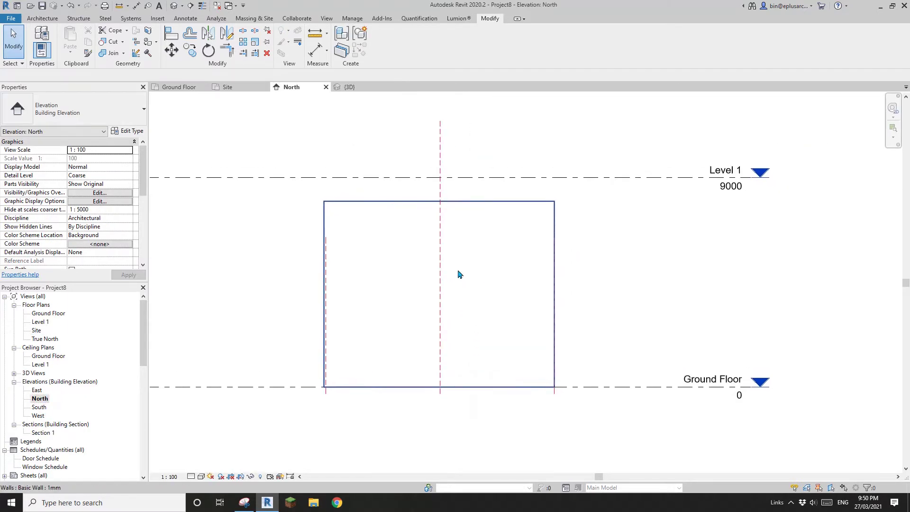
scroll(459, 274, "down", 1)
middle_click_drag(459, 275, 460, 231)
scroll(446, 229, "down", 1)
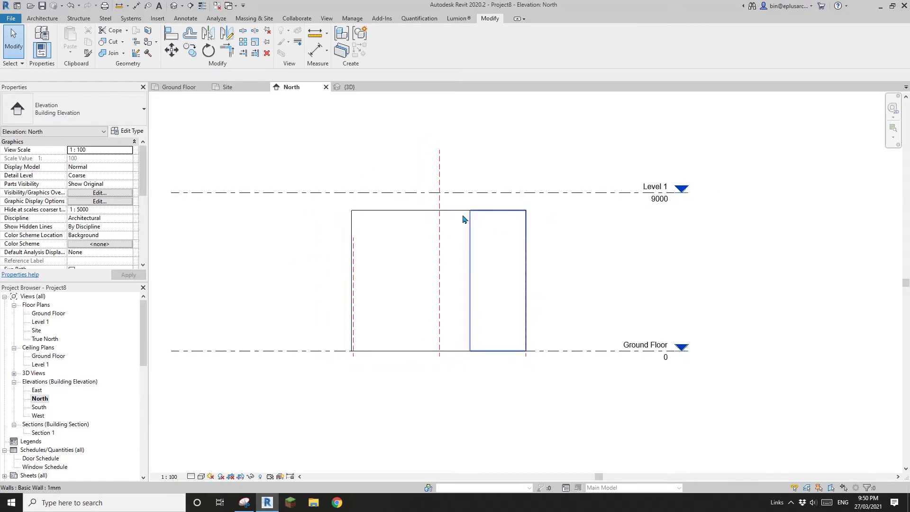
Step: In the 3D view, select all instances of the 1mm basic wall and set their top constraint to Up to level: Level 1
left_click(175, 9)
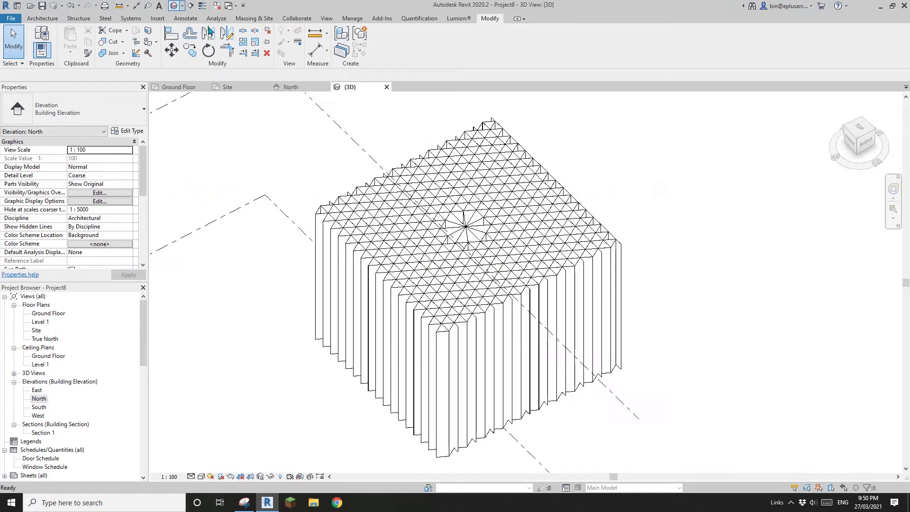
left_click(564, 245)
middle_click_drag(564, 246, 566, 244)
key("s")
key("a")
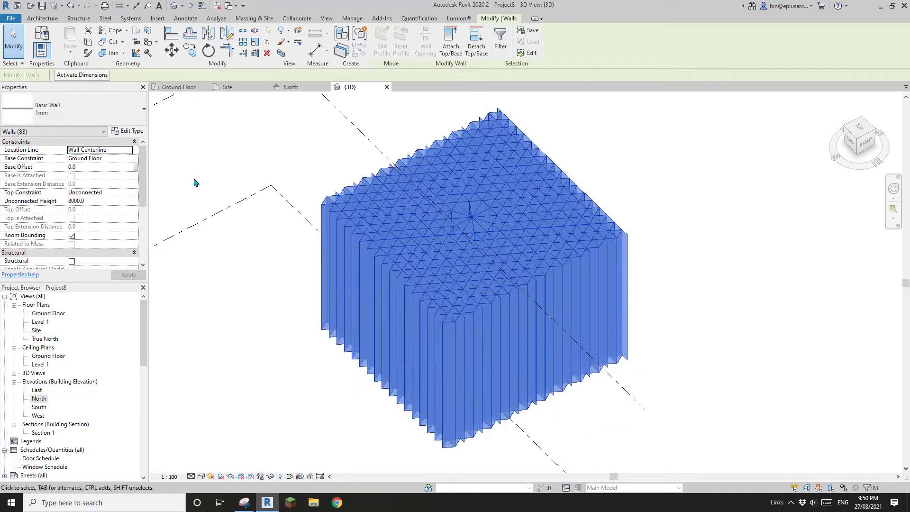
left_click(128, 194)
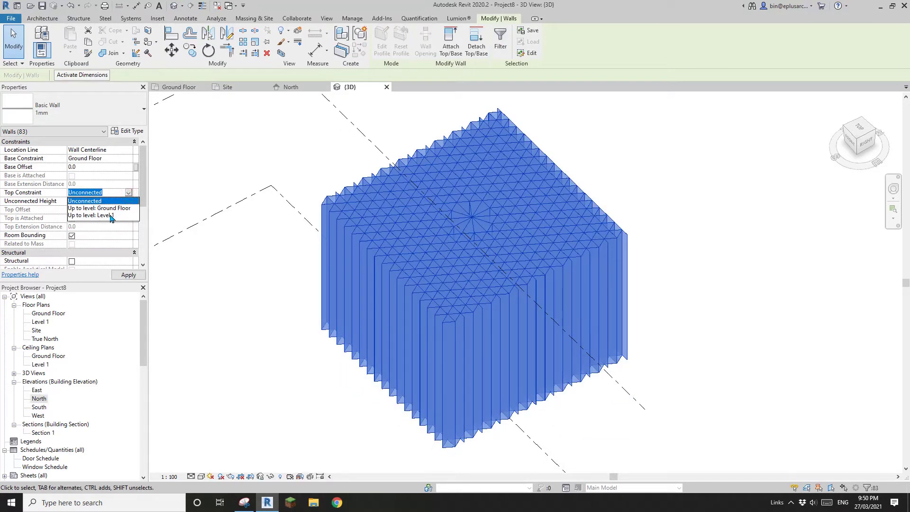
left_click(112, 215)
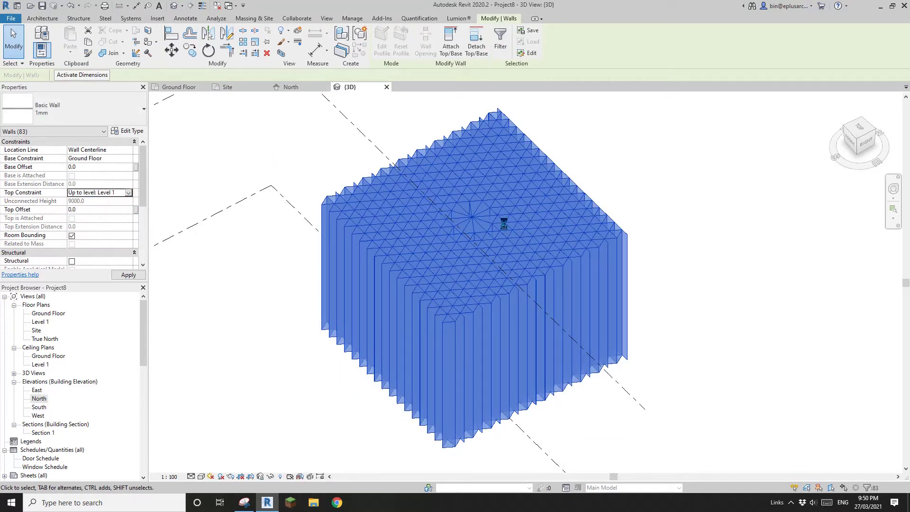
key("Escape")
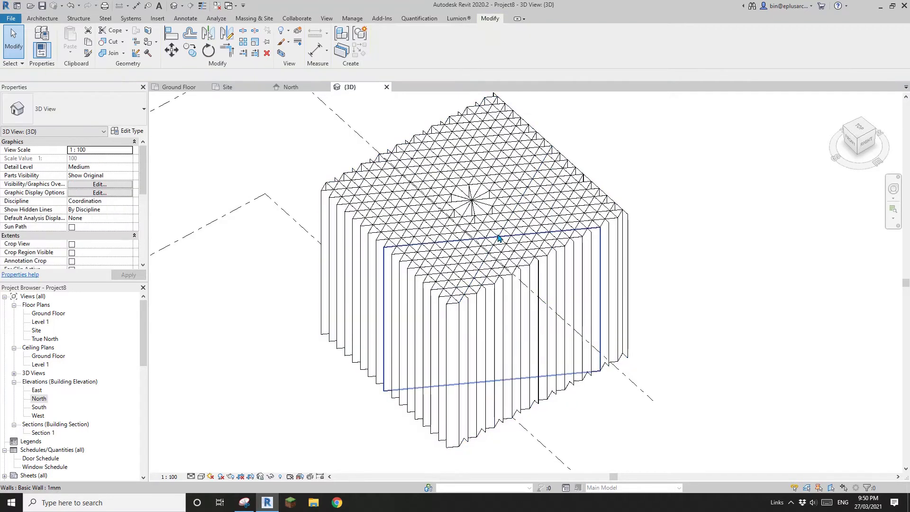
left_click(123, 53)
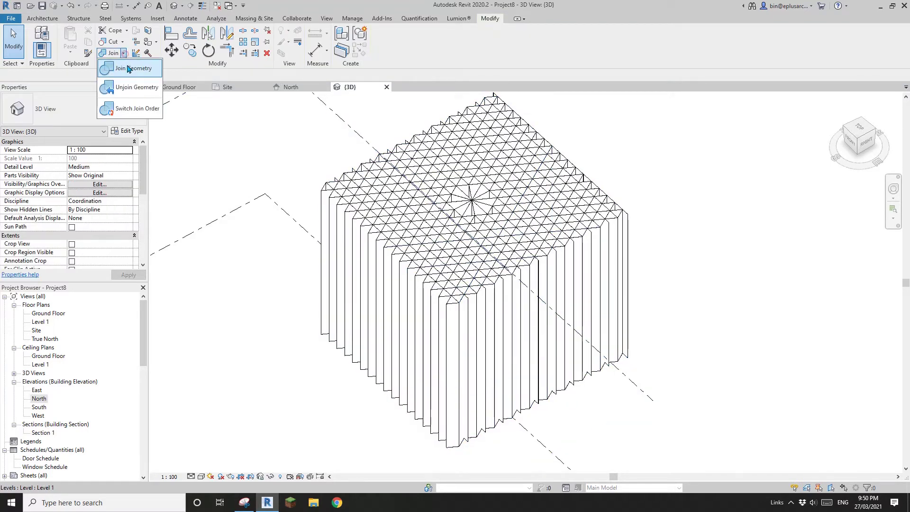
left_click(127, 90)
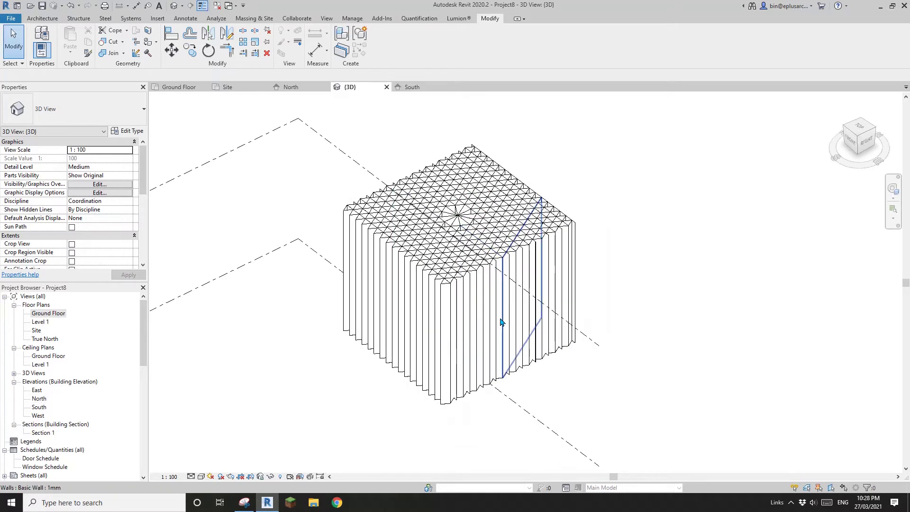
middle_click_drag(548, 355, 533, 370, "shift")
scroll(530, 332, "up", 1)
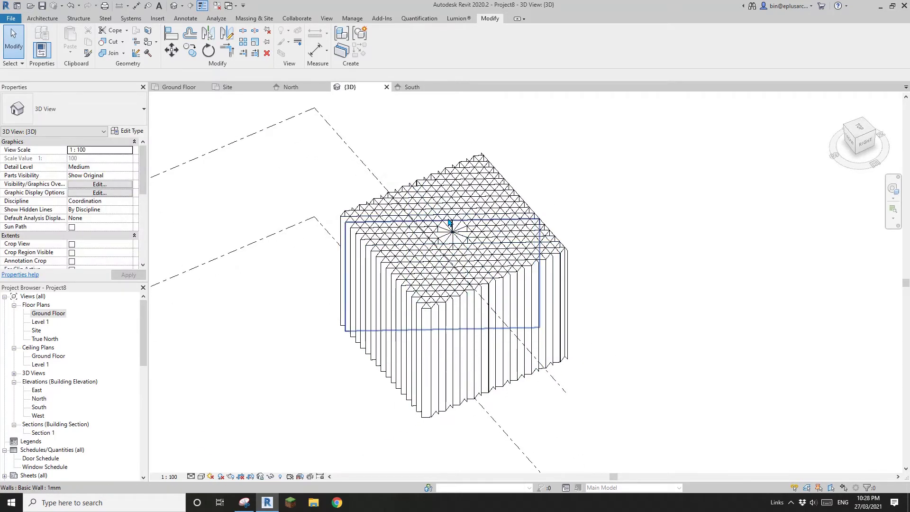
middle_click_drag(452, 248, 452, 238)
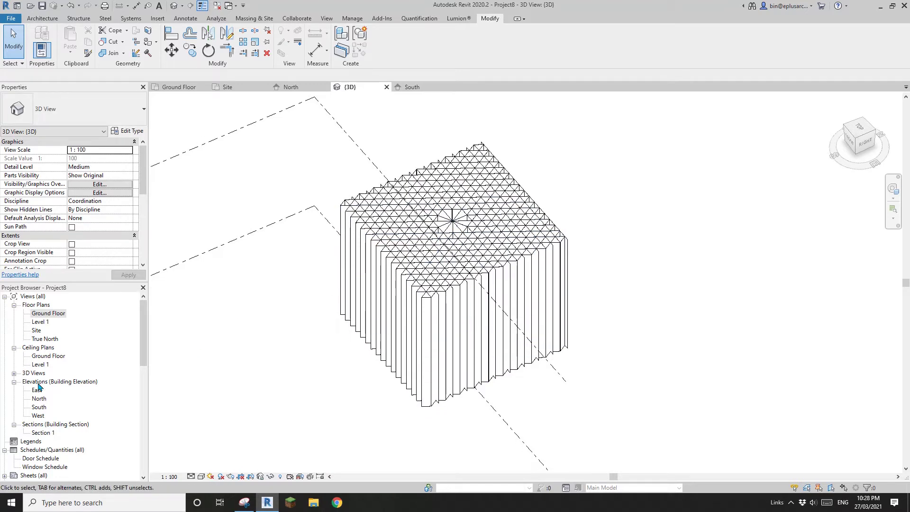
Step: Open the Site floor plan and start an in-place model in the Roofs category, accepting the suggested name
double_click(36, 330)
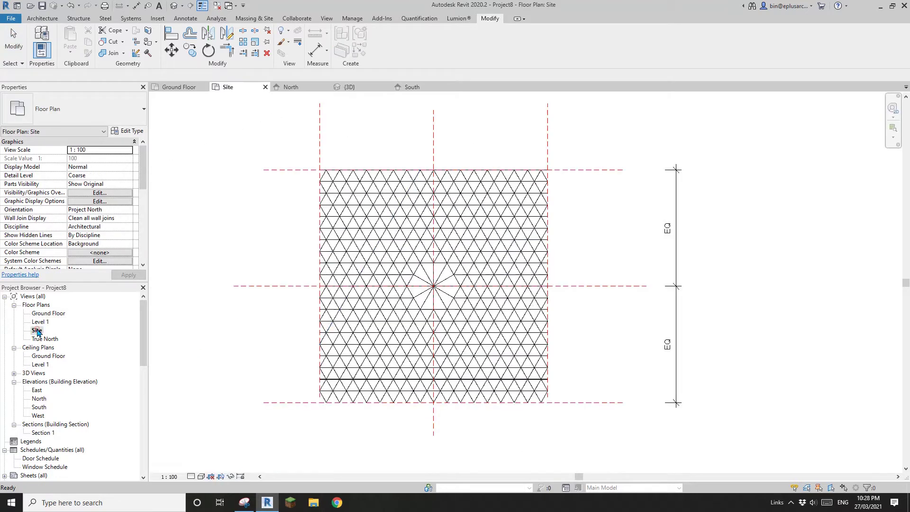
left_click(42, 18)
left_click(112, 50)
left_click(119, 88)
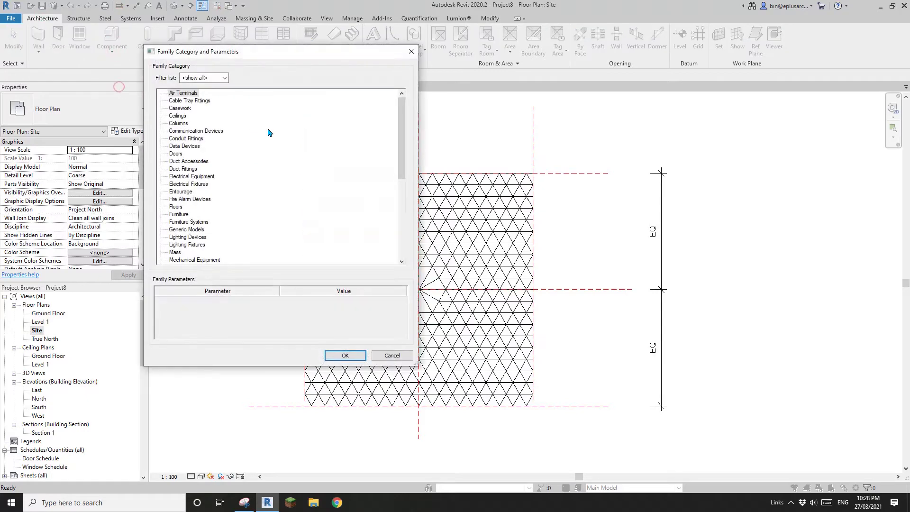
key("r")
left_click(179, 260)
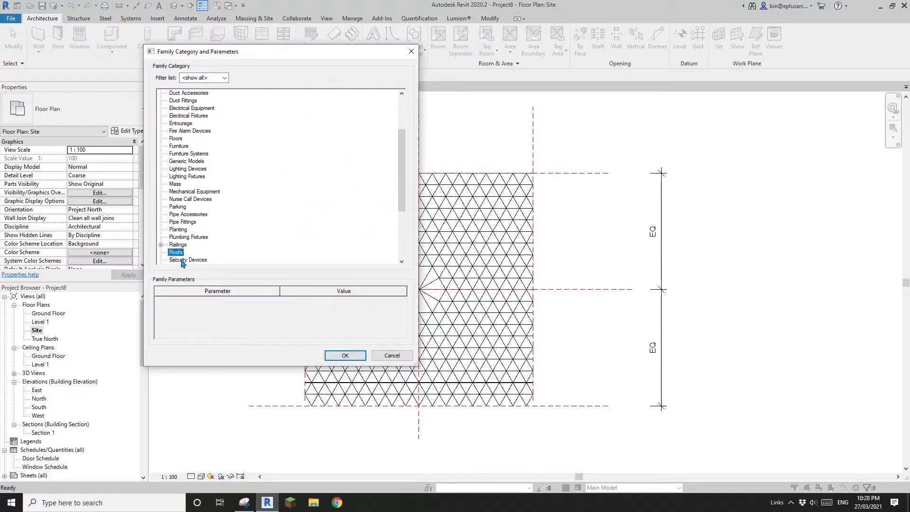
left_click(334, 352)
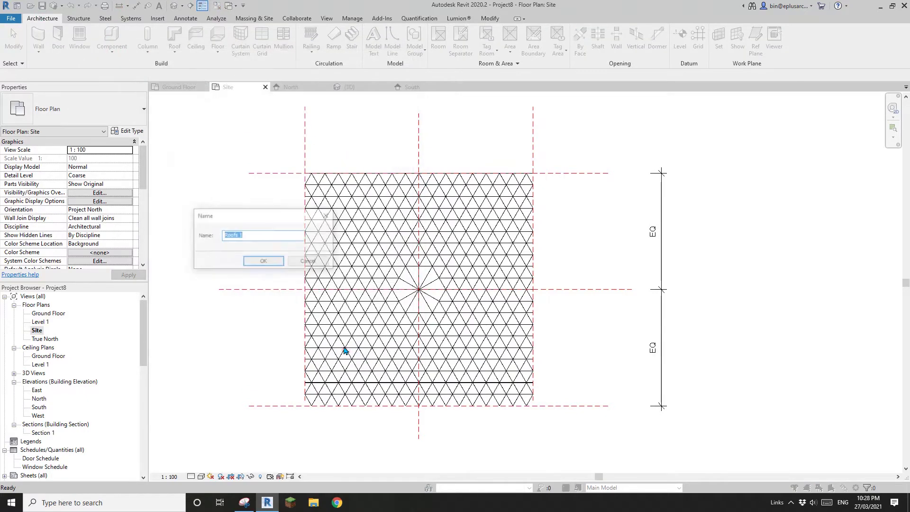
left_click(264, 261)
Step: Set the work plane to the horizontal reference plane through the centre of the grid and open the North elevation
left_click(564, 40)
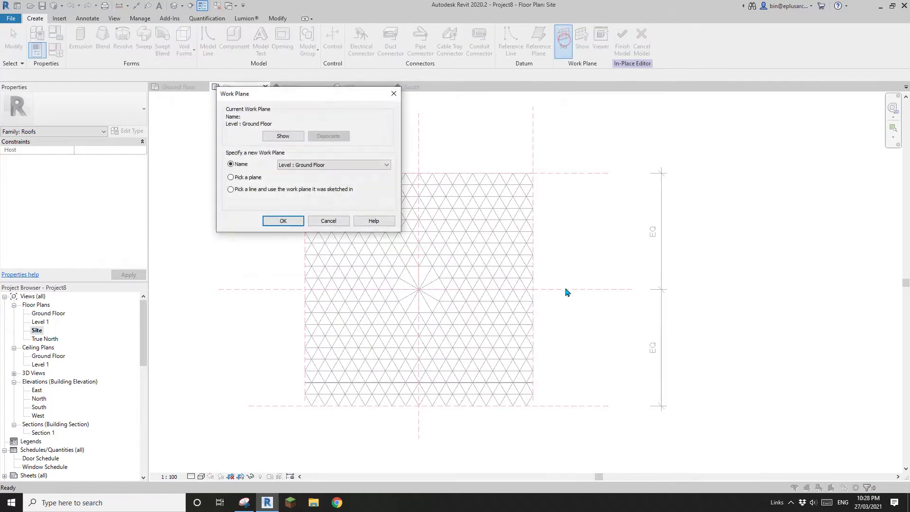
left_click(290, 224)
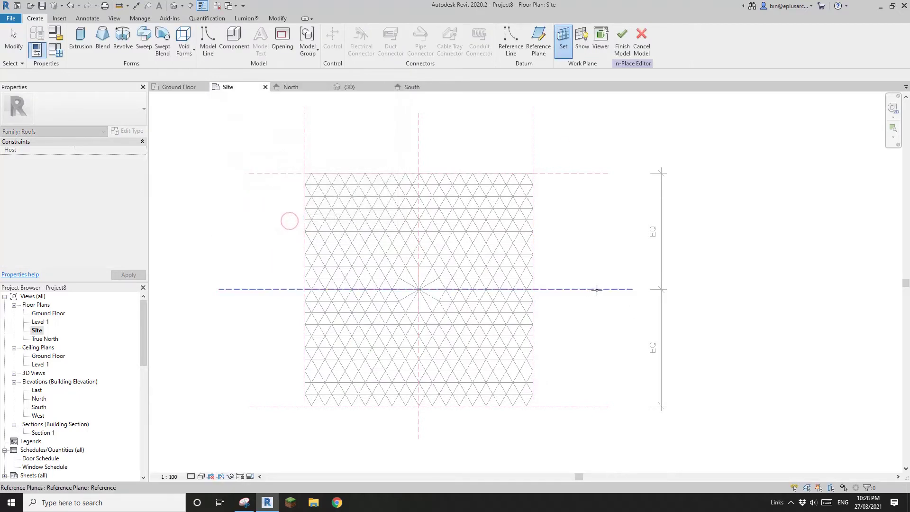
left_click(596, 290)
left_click(458, 345)
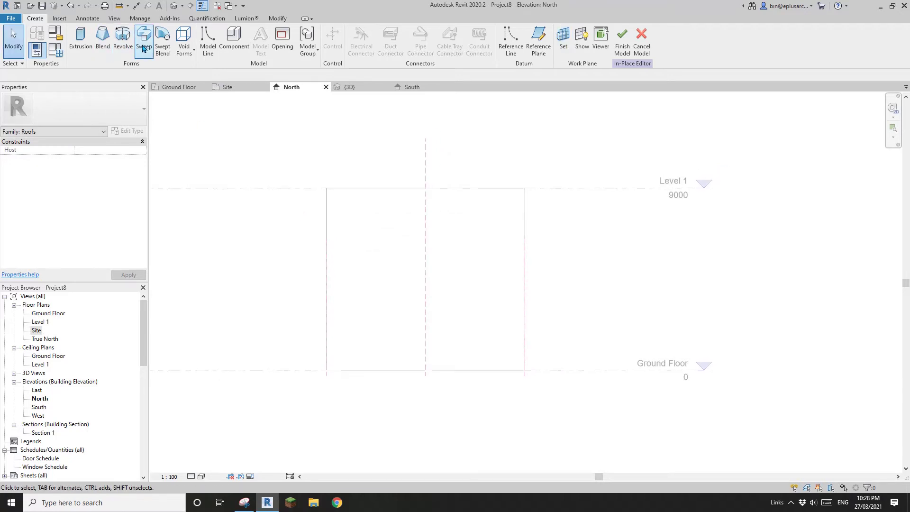
Step: Start a Revolve and draw a vertical axis line about 2800 mm long on the central reference plane
left_click(122, 41)
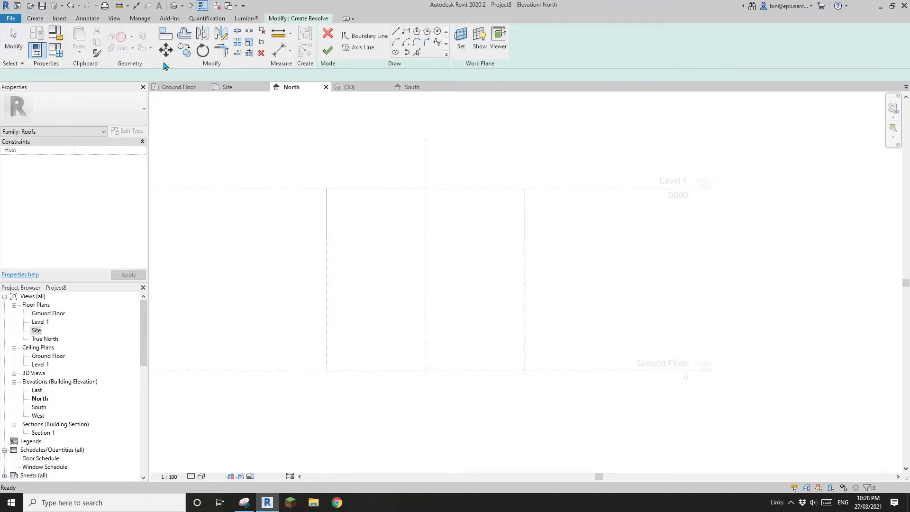
left_click(362, 47)
left_click(426, 293)
left_click(425, 236)
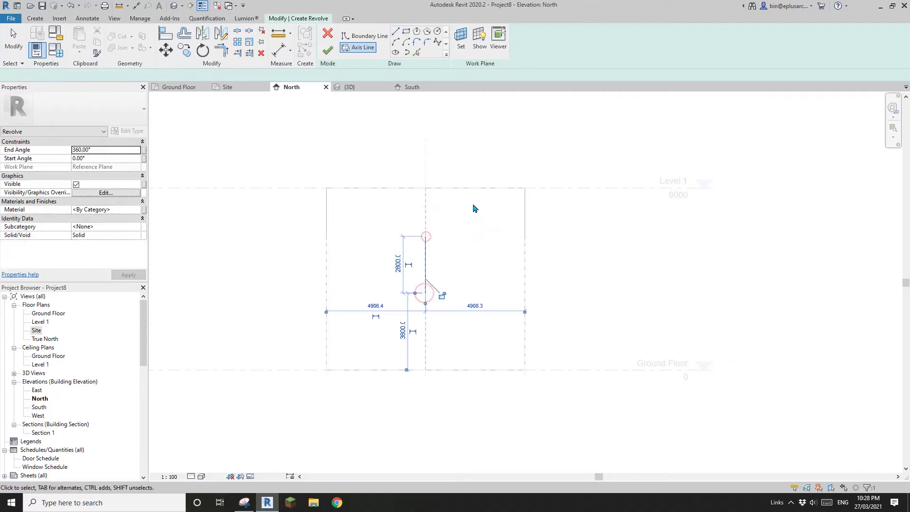
key("Escape")
middle_click_drag(402, 172, 431, 173)
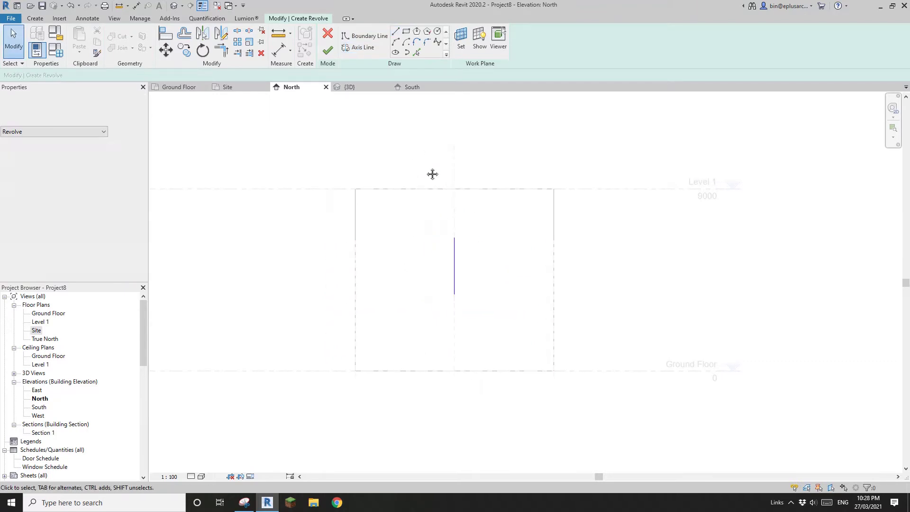
Step: Draw a 300 mm horizontal boundary line leftward from the centreline at Ground Floor, continuing with a vertical line up to about mid-height
left_click(362, 37)
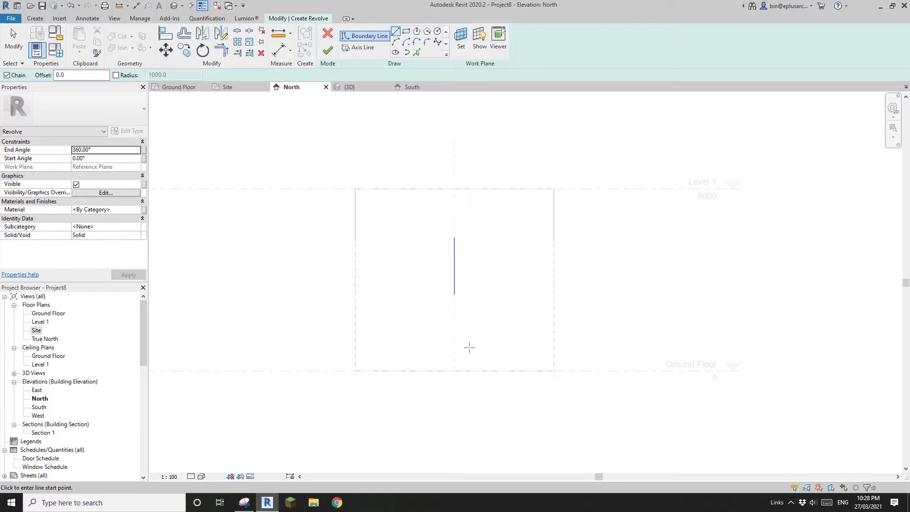
scroll(451, 382, "up", 3)
left_click(457, 363)
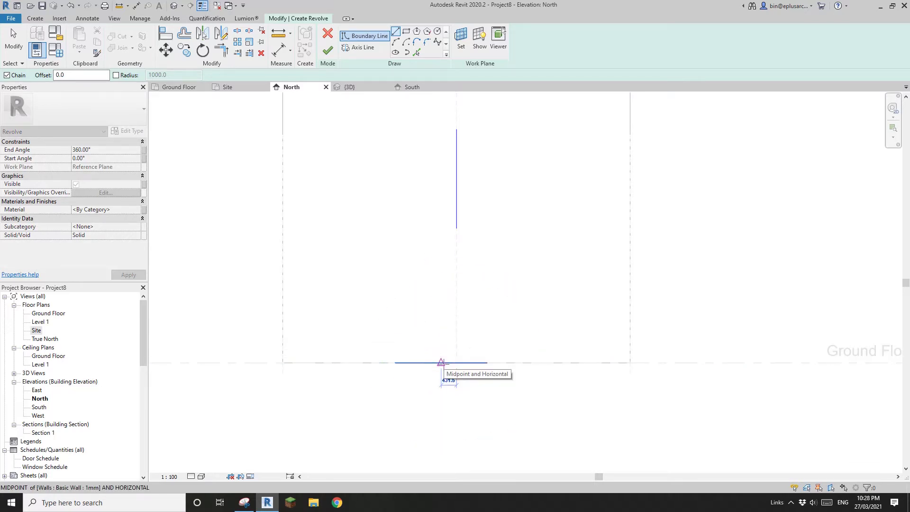
type("300")
scroll(444, 363, "up", 1)
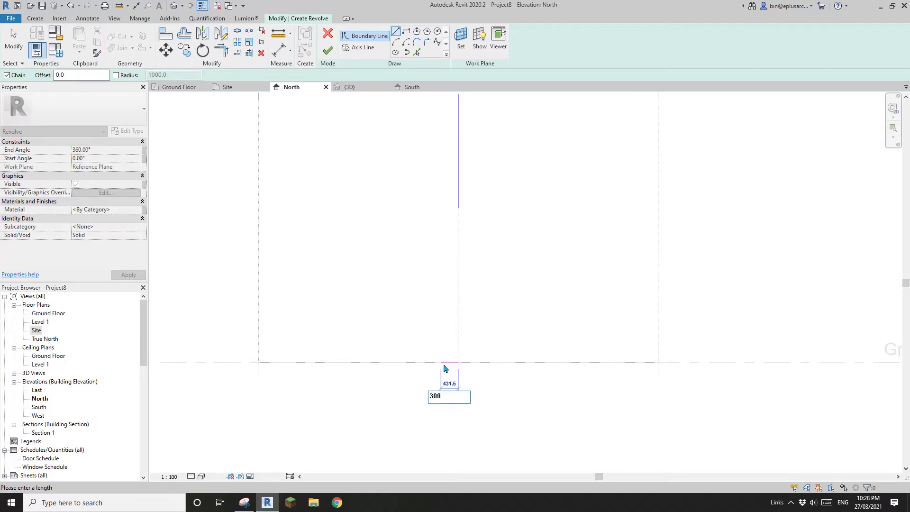
key("Return")
scroll(465, 265, "down", 1)
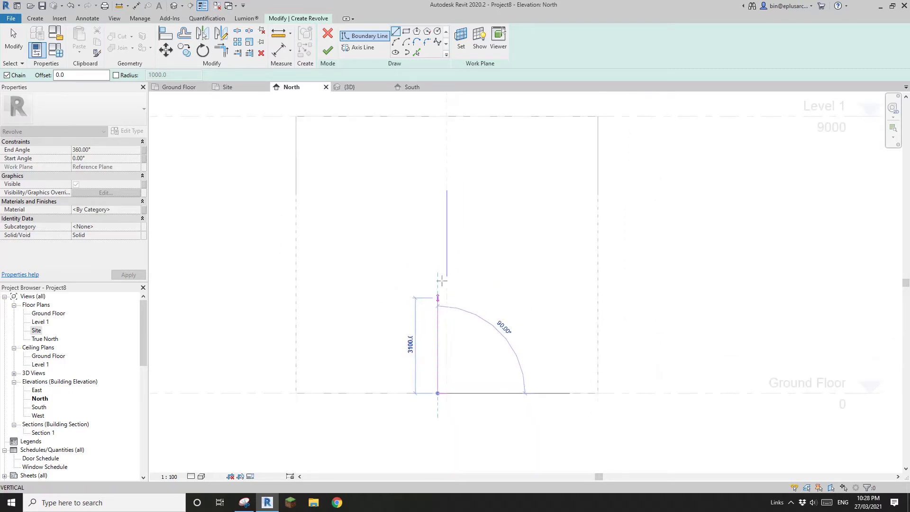
key("Escape")
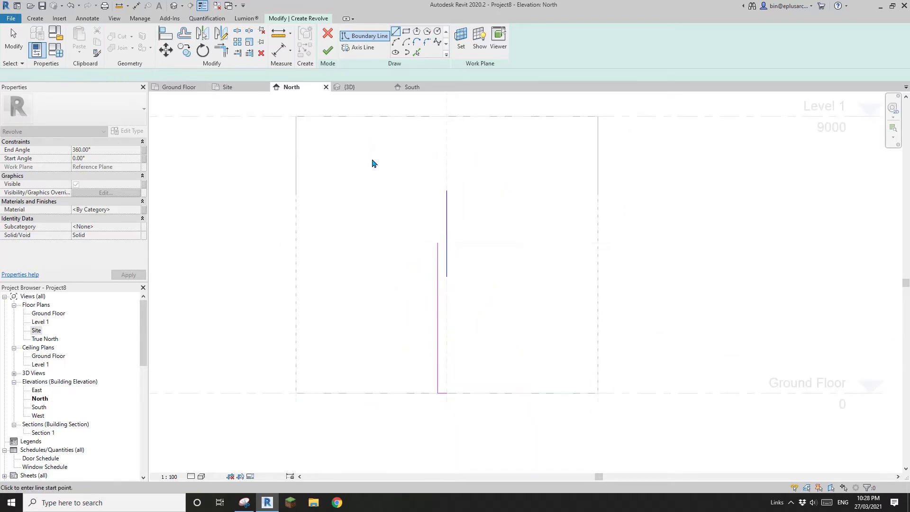
Step: Draw a boundary arc from Level 1 near the block's left edge down to the vertical line, and trim arc and line together
middle_click_drag(373, 163, 484, 218)
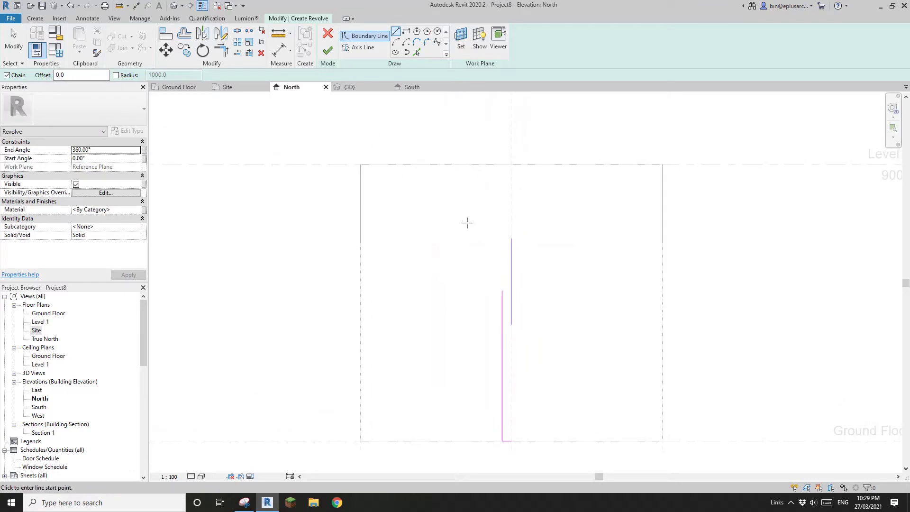
middle_click_drag(426, 186, 426, 197)
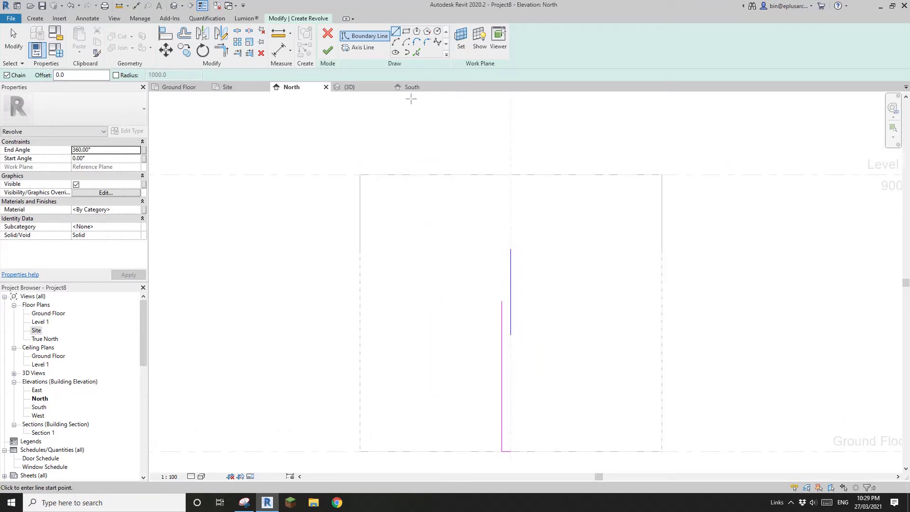
left_click(396, 43)
scroll(374, 204, "up", 1)
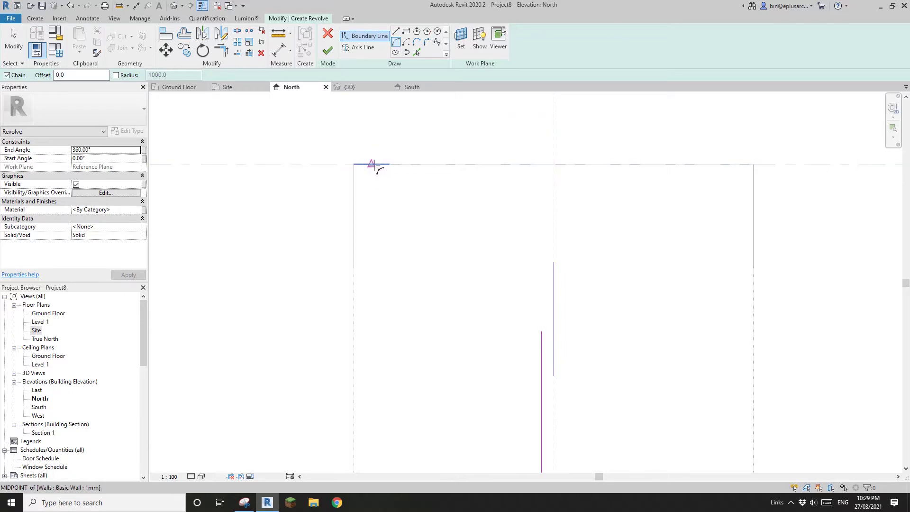
left_click(375, 164)
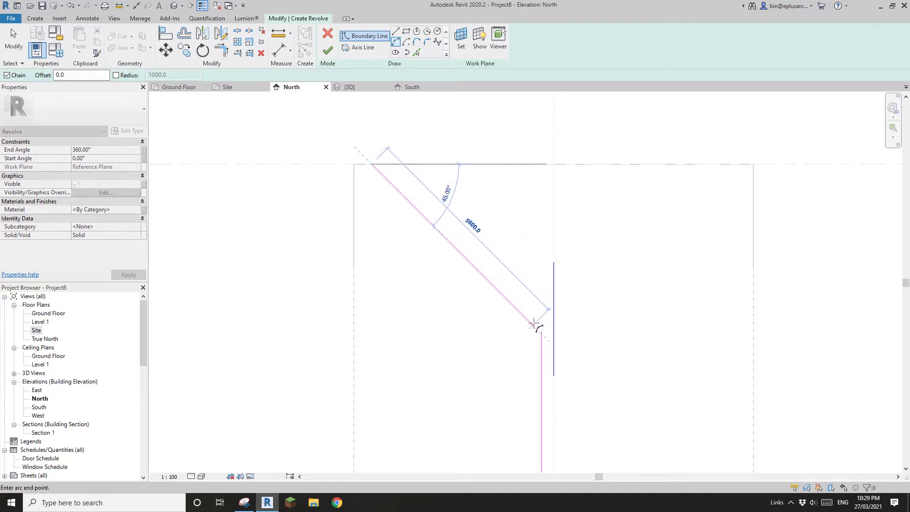
left_click(541, 337)
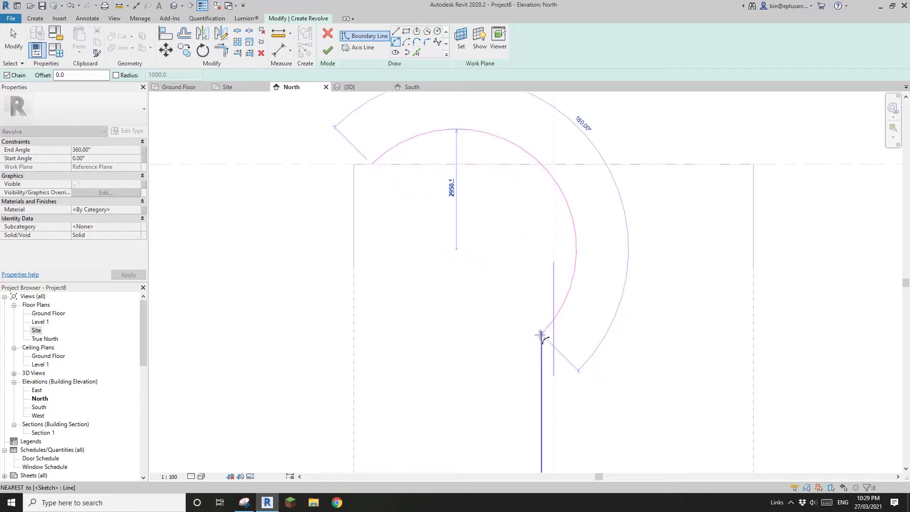
left_click(524, 266)
key("t")
key("r")
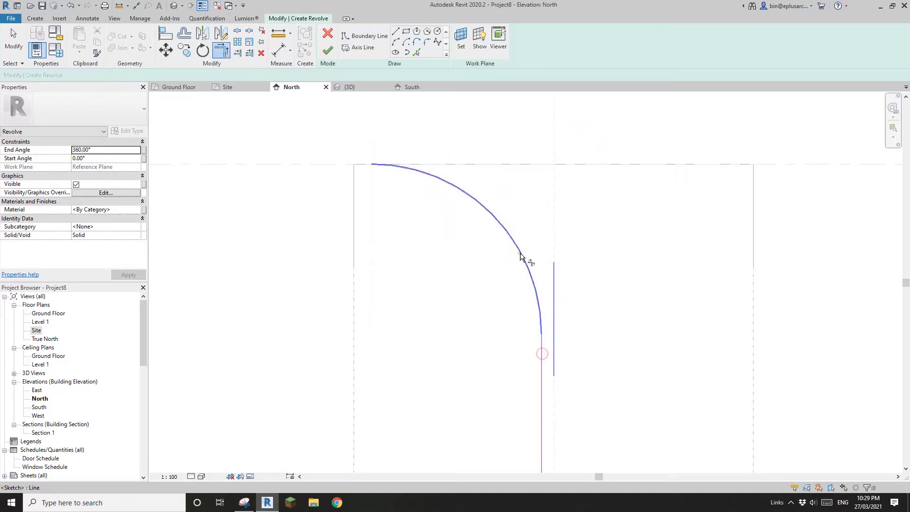
key("Escape")
key("Escape")
Step: Close the profile with lines running 5600 mm left along Level 1, up, back to the centreline, and down to Ground Floor
left_click(395, 31)
left_click(372, 164)
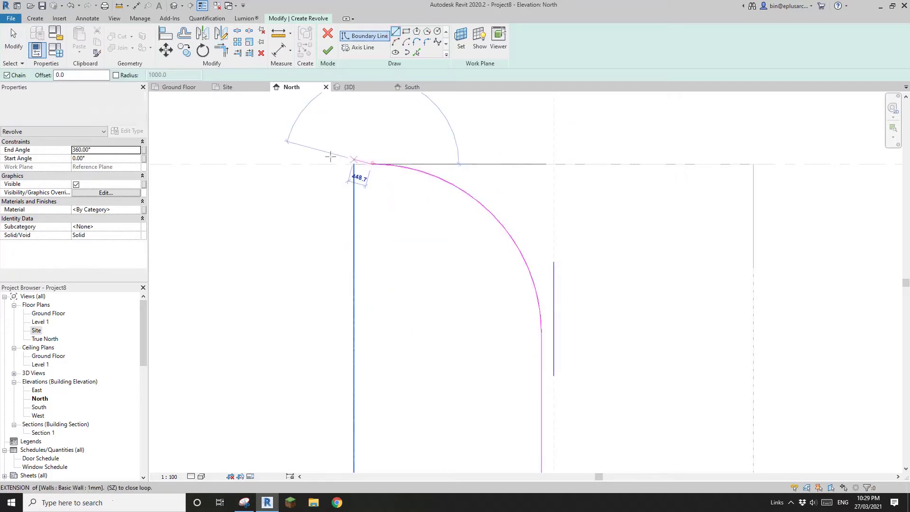
scroll(276, 166, "down", 1)
middle_click_drag(276, 166, 370, 168)
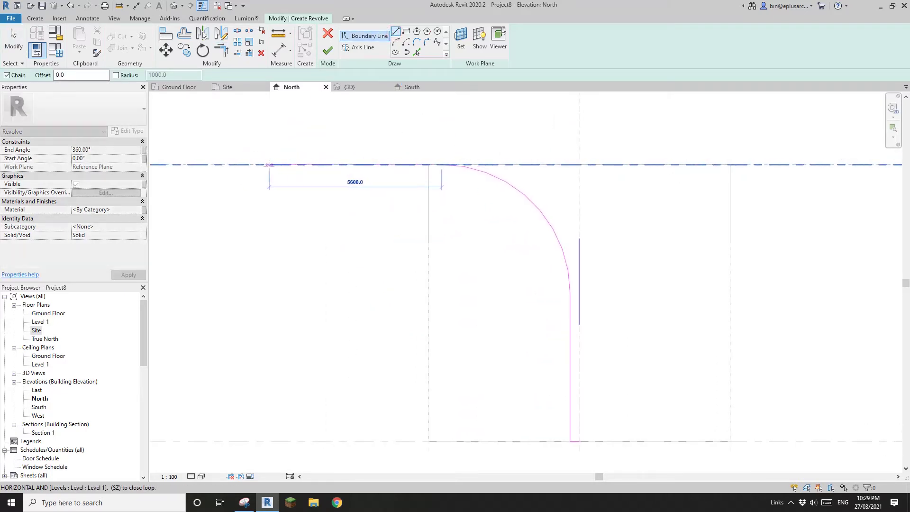
left_click(269, 165)
left_click(269, 143)
left_click(579, 142)
scroll(594, 178, "down", 1)
middle_click_drag(591, 211, 547, 141)
left_click(540, 305)
left_click(539, 304)
scroll(539, 305, "down", 2)
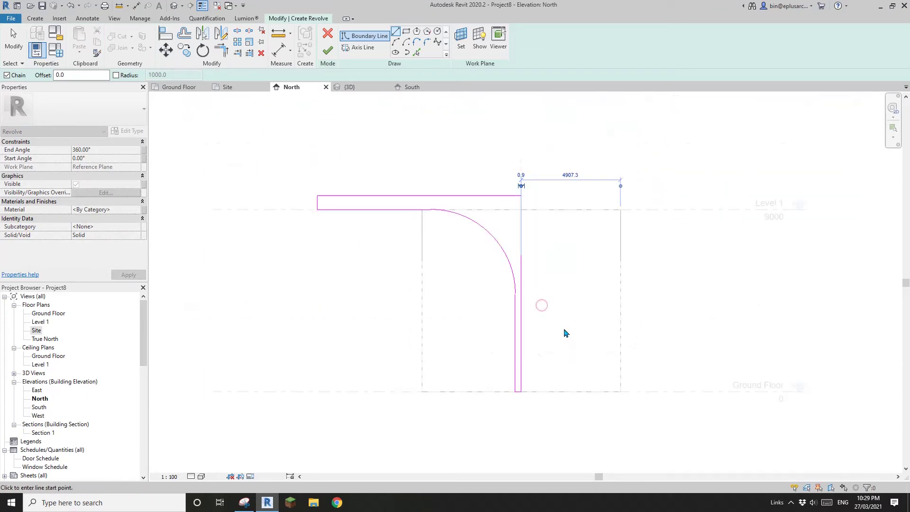
Step: Try to finish the revolve with the closed boundary profile
left_click(328, 50)
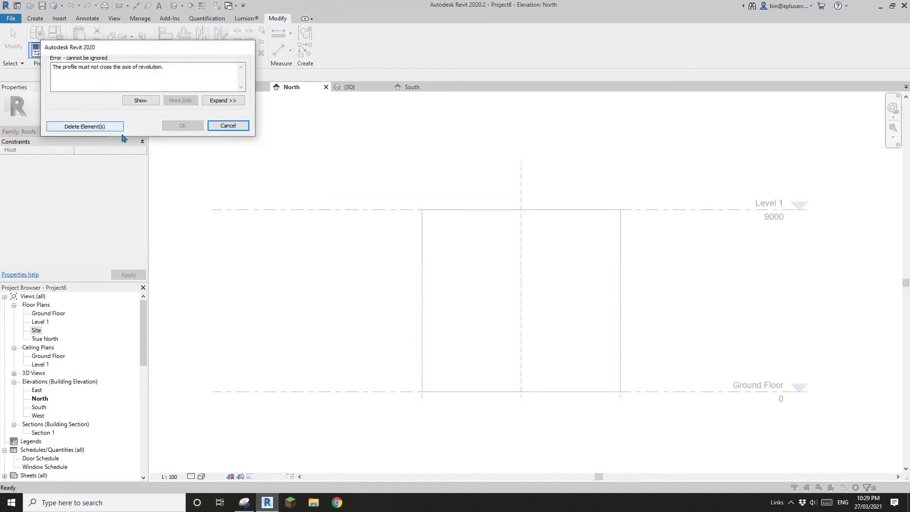
key("Escape")
scroll(500, 204, "up", 4)
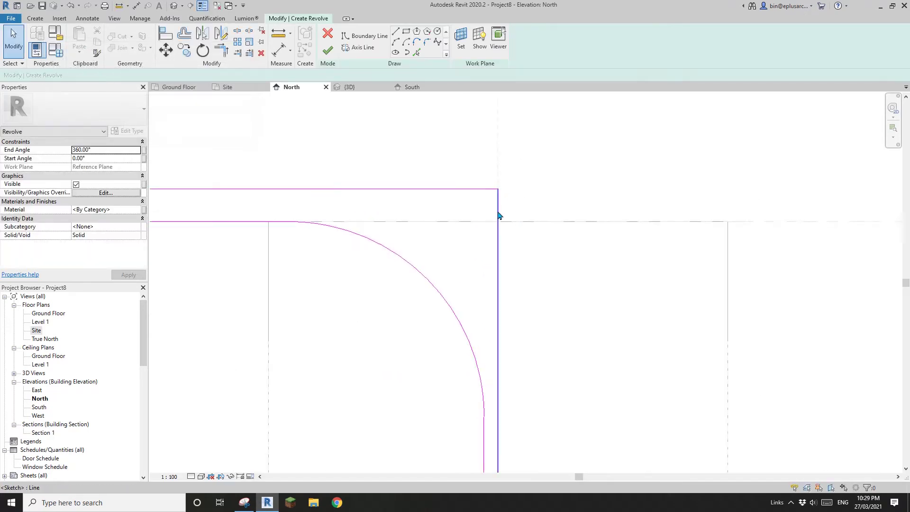
Step: Move the 2800 mm axis line of the revolve sketch exactly onto the profile's long vertical edge
scroll(502, 204, "down", 3)
middle_click_drag(518, 348, 502, 218)
scroll(502, 219, "down", 3)
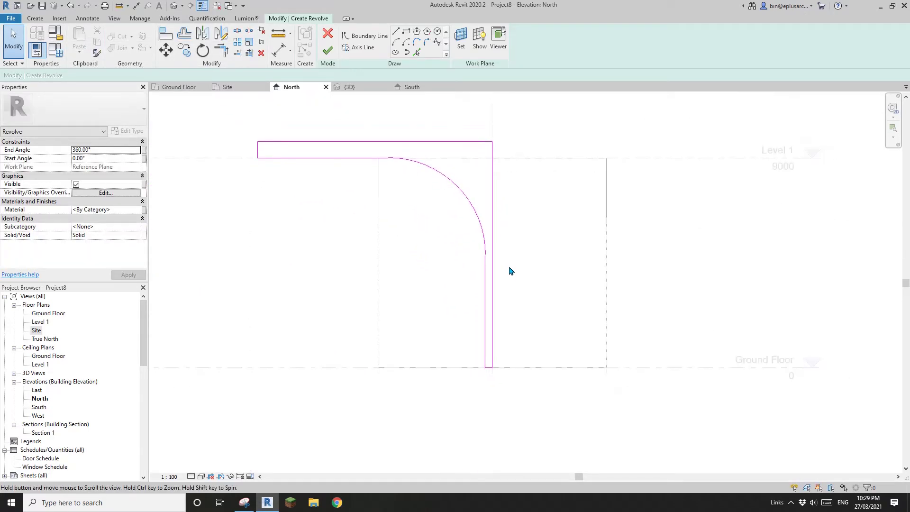
middle_click_drag(510, 270, 511, 276)
left_click_drag(485, 156, 532, 341)
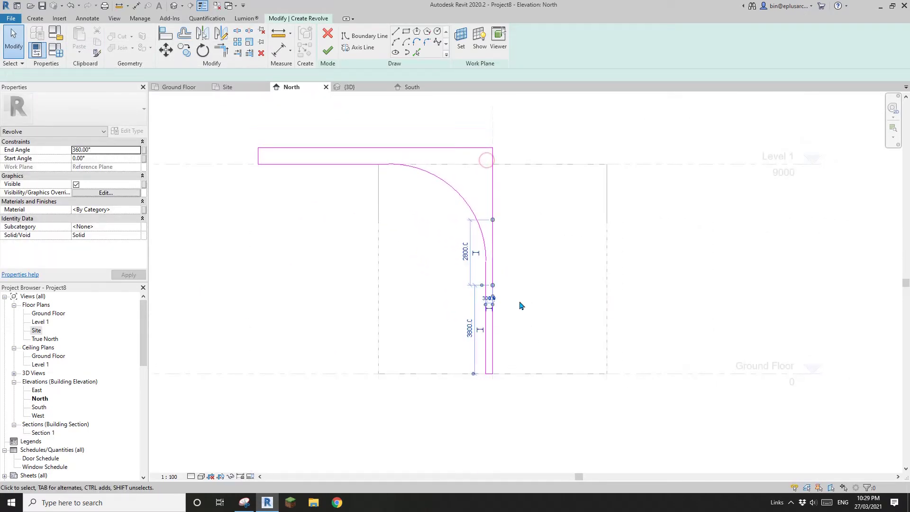
scroll(516, 238, "up", 2)
scroll(493, 223, "up", 2)
key("Delete")
middle_click_drag(477, 318, 489, 309)
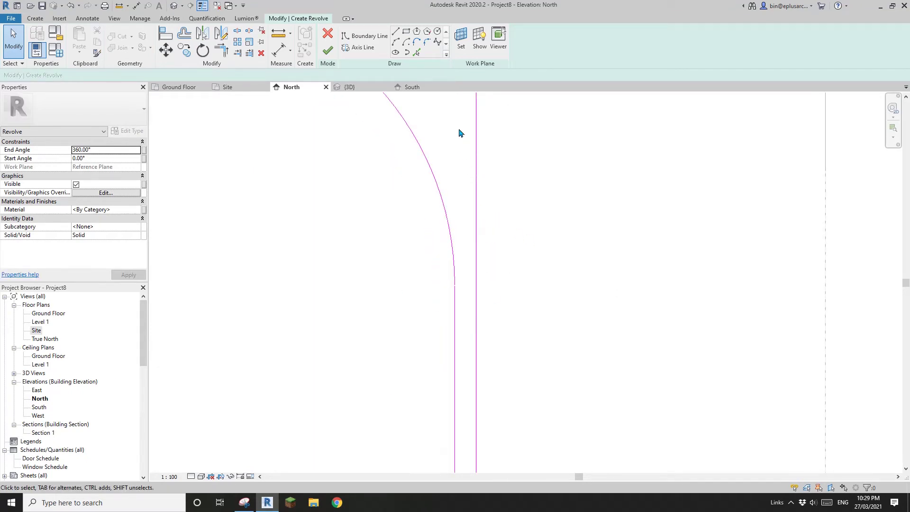
left_click_drag(459, 132, 540, 372)
scroll(531, 367, "up", 4)
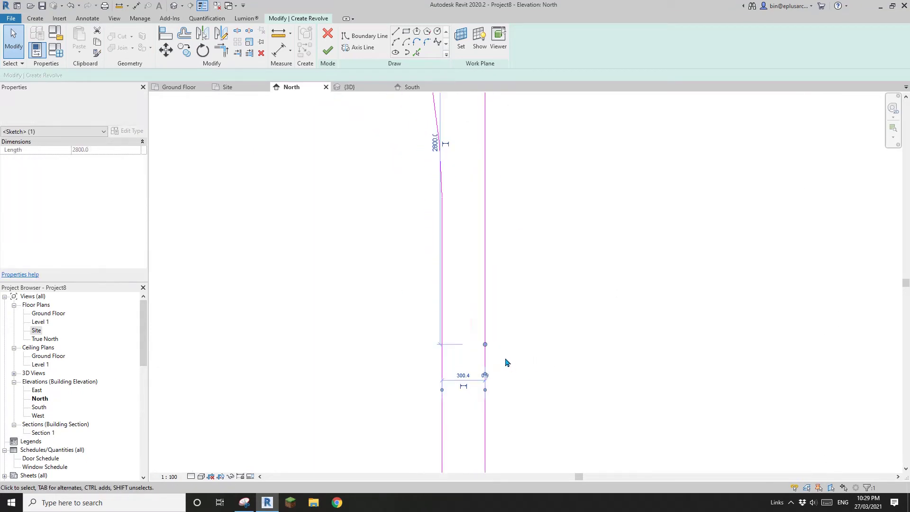
scroll(481, 339, "up", 8)
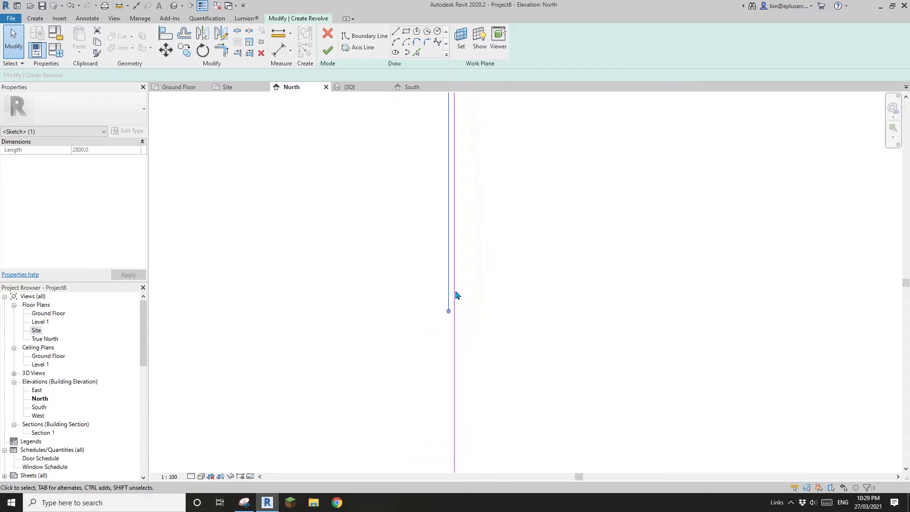
scroll(454, 287, "up", 2)
middle_click_drag(460, 318, 465, 339)
key("m")
key("v")
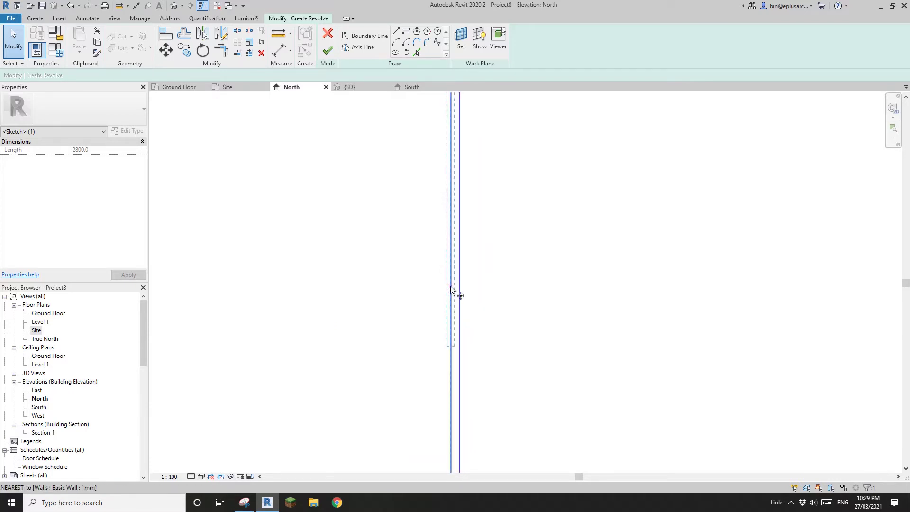
left_click(451, 287)
left_click(459, 287)
scroll(505, 322, "down", 2)
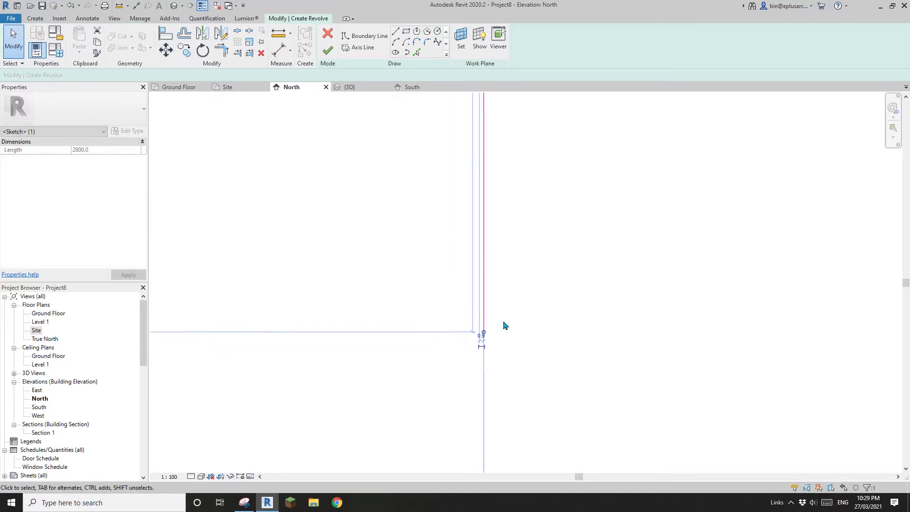
left_click(505, 325)
Step: Finish the revolve sketch and complete the in-place roof model
scroll(503, 323, "down", 5)
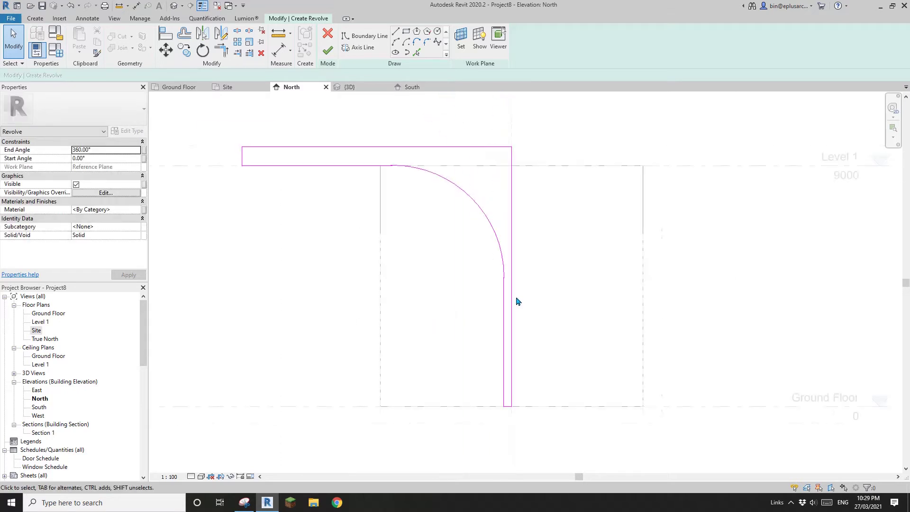
scroll(491, 265, "up", 6)
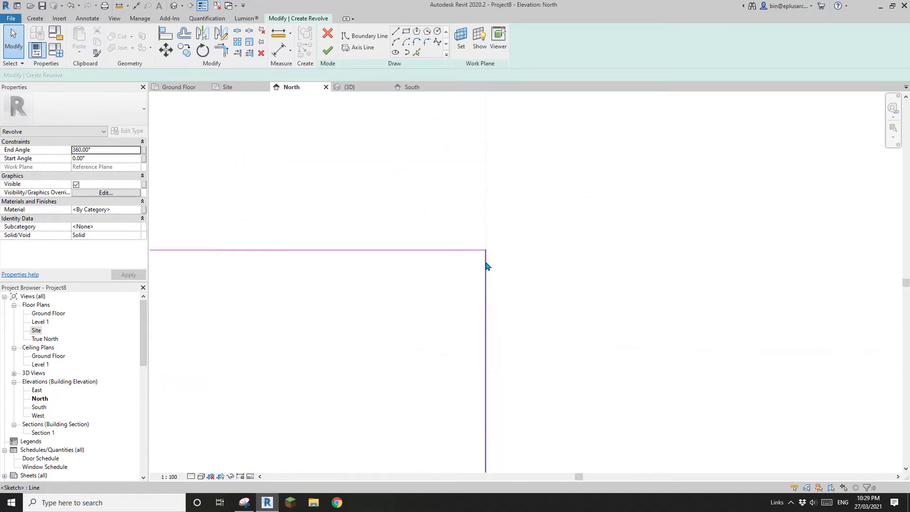
scroll(486, 261, "up", 5)
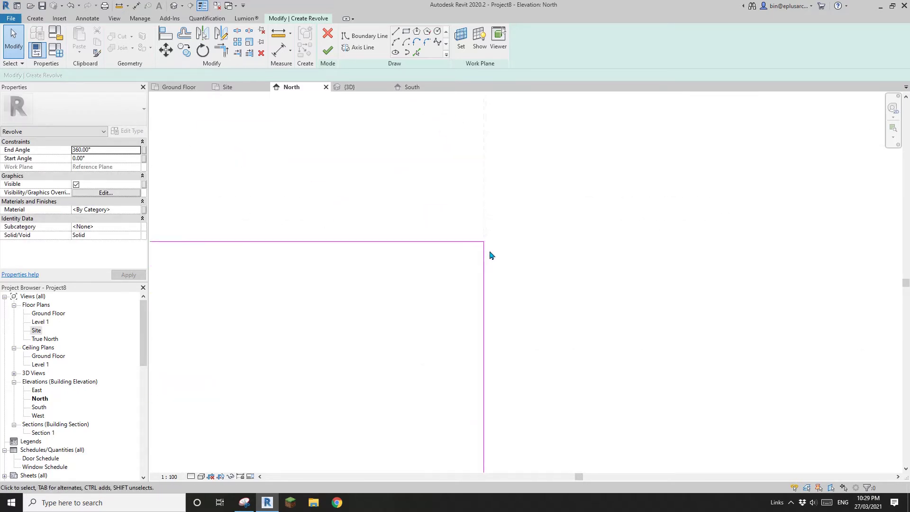
scroll(491, 256, "up", 2)
scroll(483, 254, "down", 5)
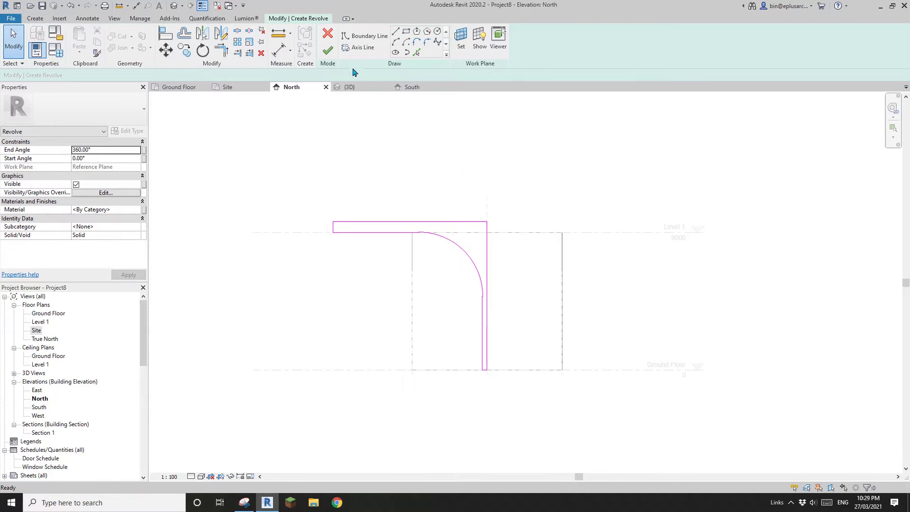
left_click(328, 50)
key("Escape")
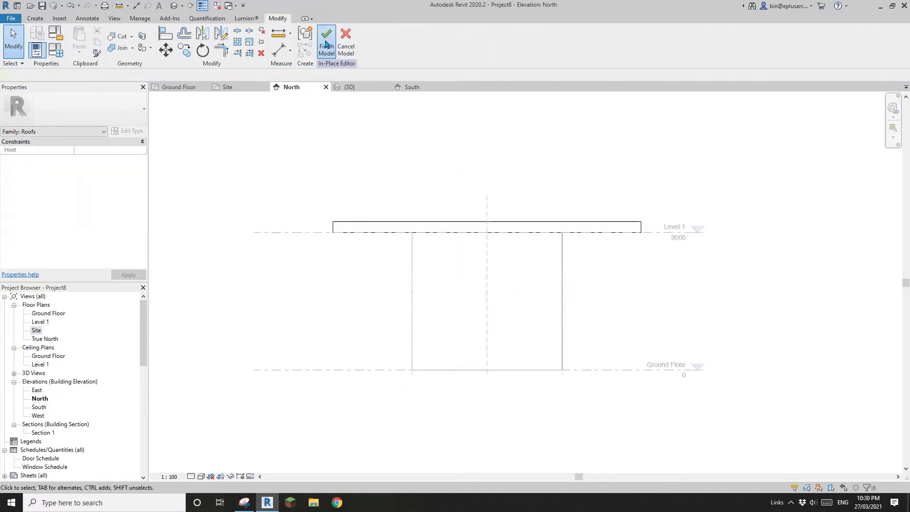
left_click(326, 45)
Step: In the 3D view, attach the tops of all 1mm walls to the revolved roof, unjoining the elements that cannot stay joined
left_click(176, 11)
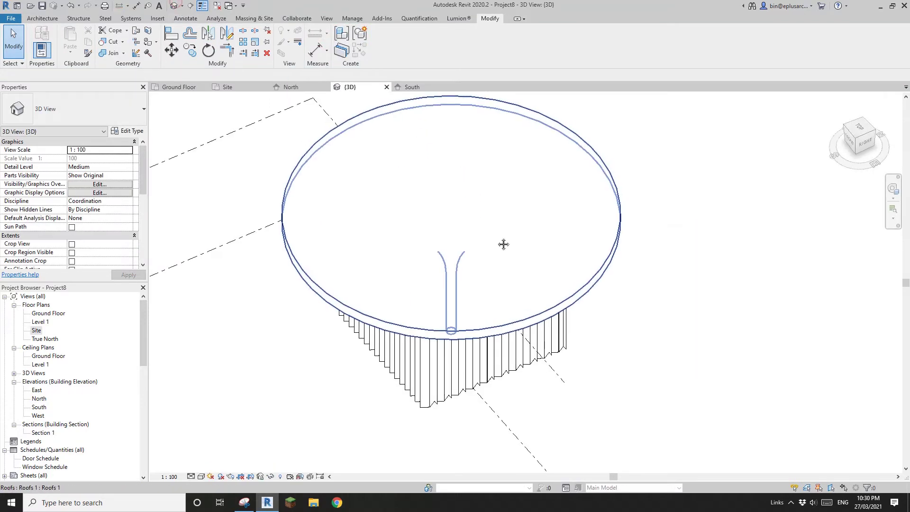
middle_click_drag(502, 246, 505, 189, "shift")
left_click(544, 261)
key("Escape")
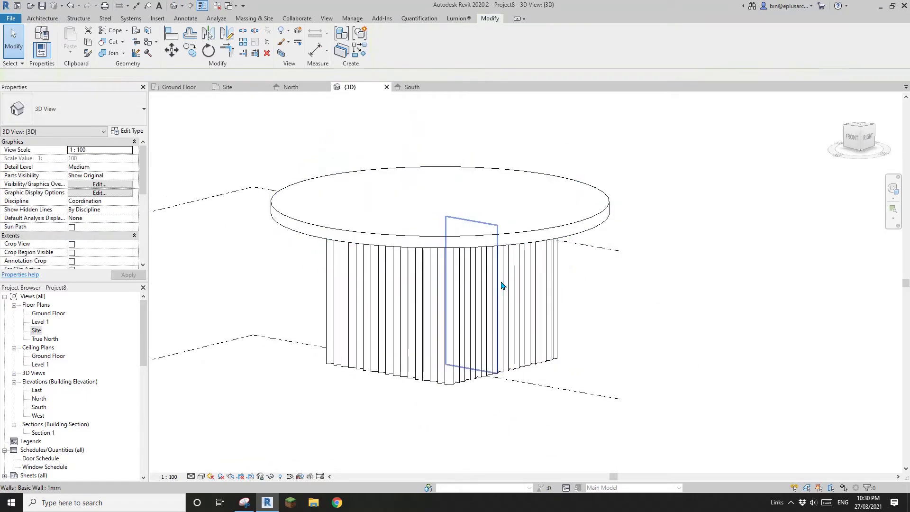
left_click(502, 282)
key("s")
key("a")
left_click(551, 273)
middle_click_drag(550, 273, 573, 330, "shift")
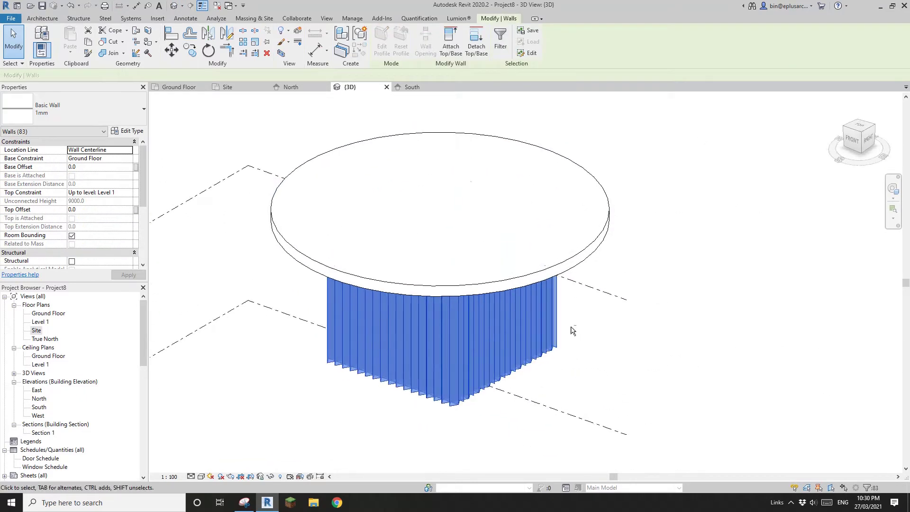
left_click(454, 45)
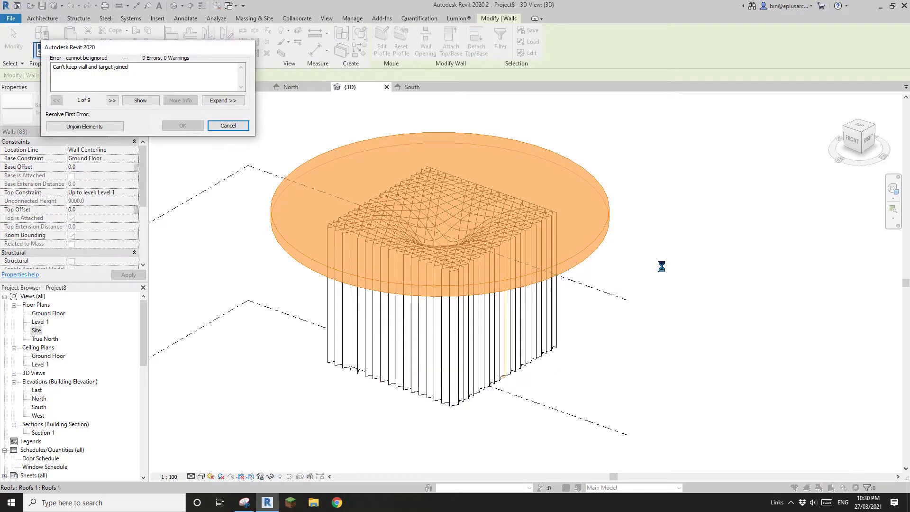
left_click(85, 127)
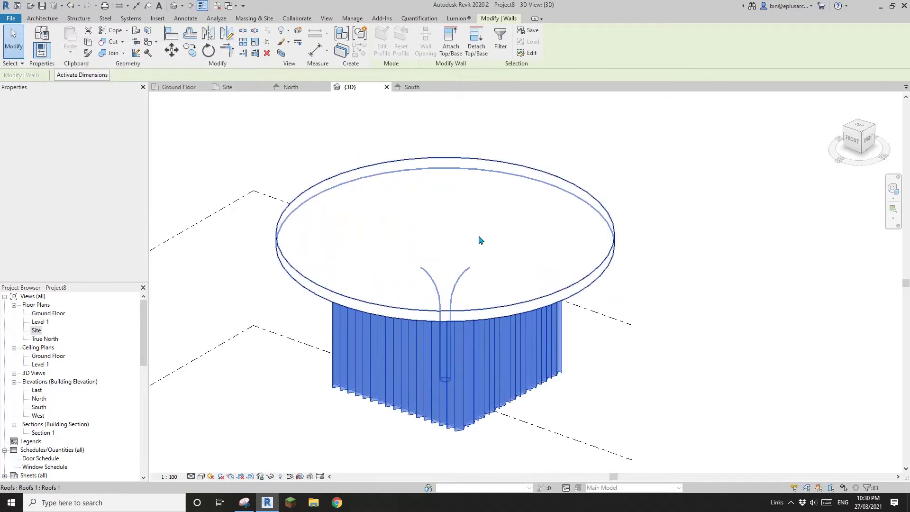
Step: From beneath the model, join one of the long diagonal walls crossing the funnel's stem to the revolved roof
left_click(547, 250)
middle_click_drag(551, 245, 550, 280, "shift")
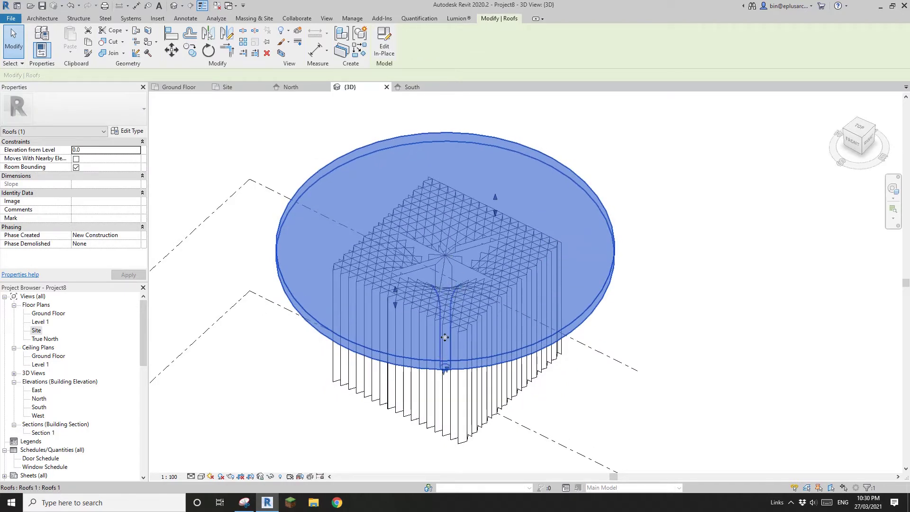
mouse_move(445, 338)
middle_mouse_down("shift")
mouse_move(429, 427)
mouse_move(451, 354)
middle_mouse_up("shift")
scroll(450, 354, "up", 2)
mouse_move(443, 274)
middle_mouse_down("shift")
mouse_move(449, 257)
mouse_move(444, 286)
middle_mouse_up("shift")
key("Escape")
scroll(493, 299, "up", 2)
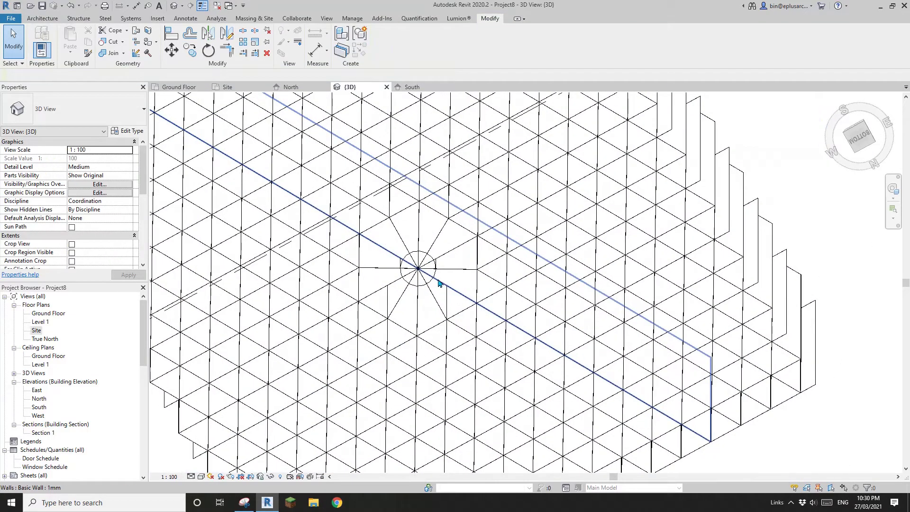
left_click(116, 54)
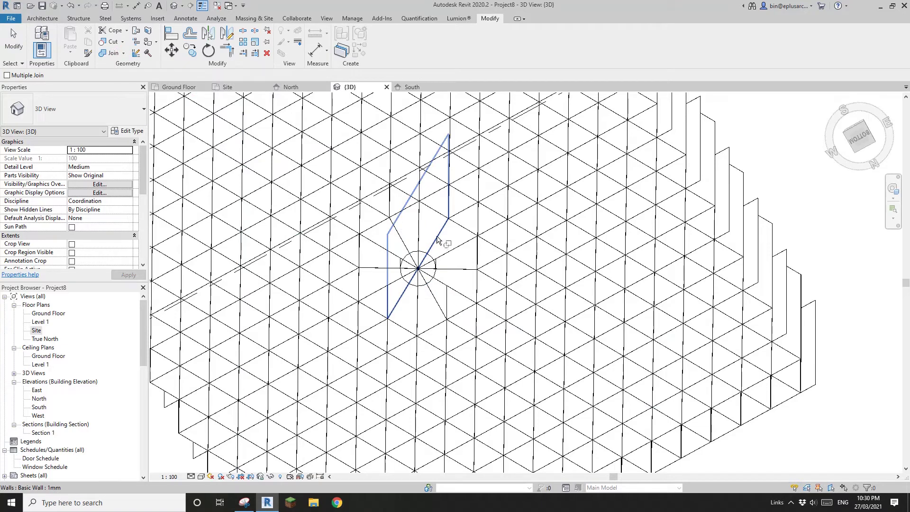
left_click(429, 260)
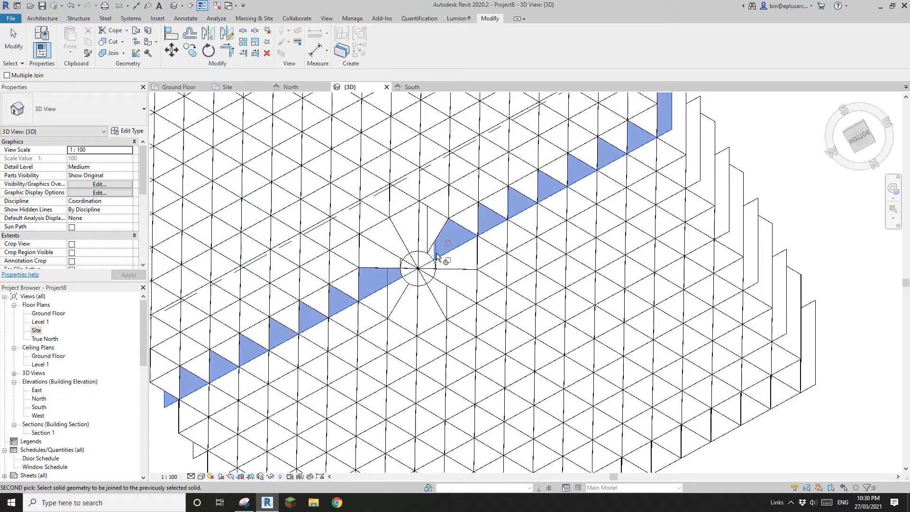
left_click(425, 258)
Step: Join the other walls still crossing the stem's circular base to the revolved roof
left_click(459, 264)
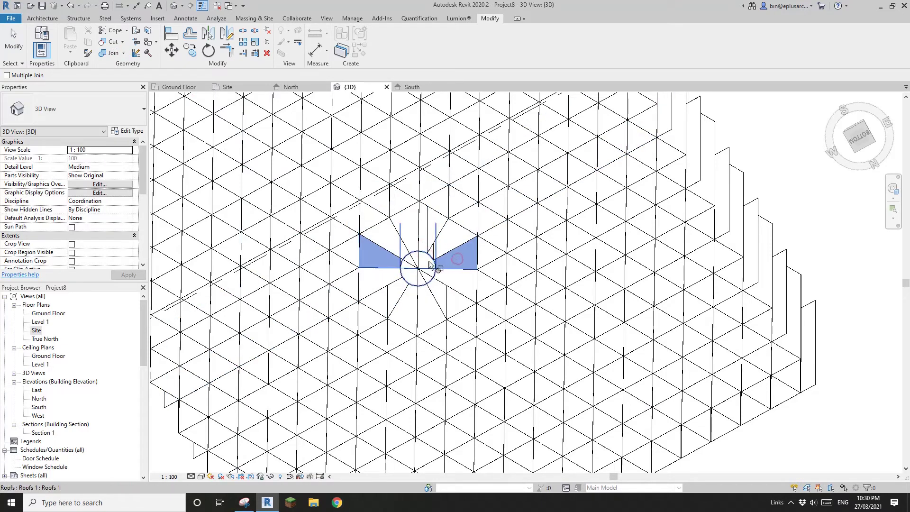
left_click(428, 259)
left_click(453, 278)
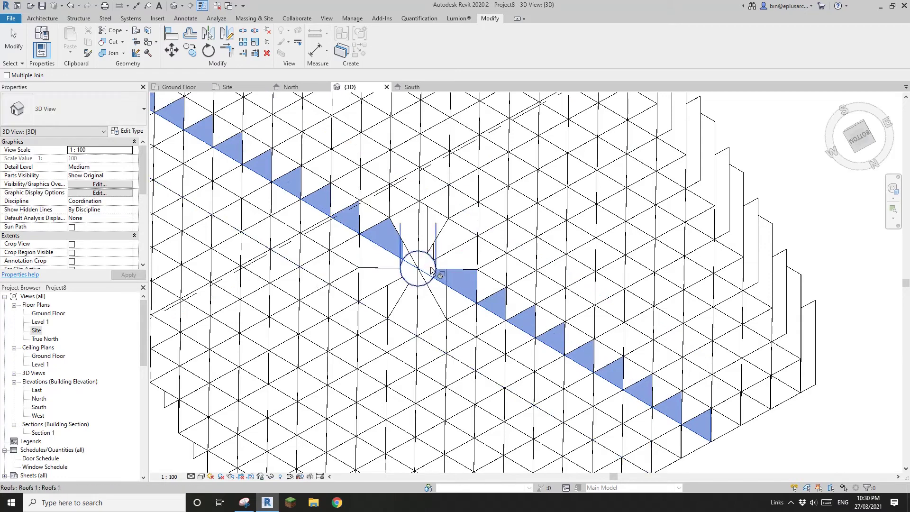
scroll(432, 271, "up", 1)
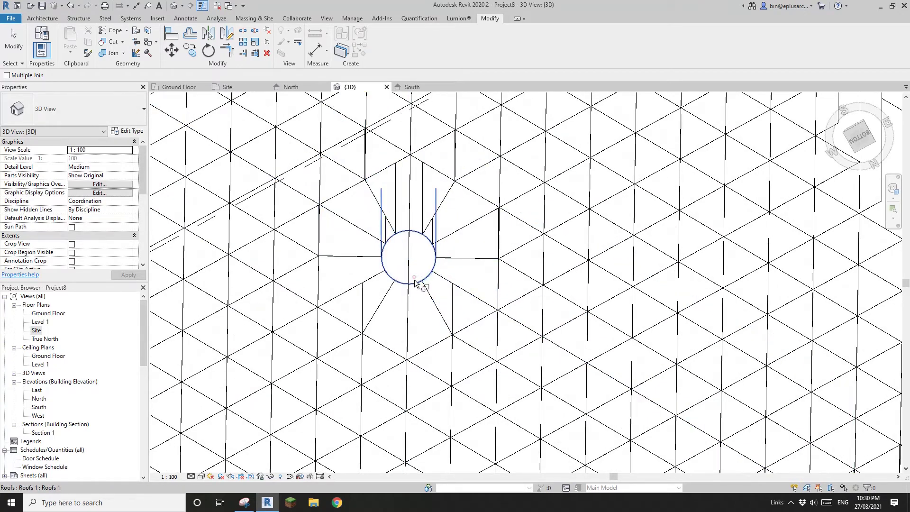
middle_click_drag(415, 283, 500, 145, "shift")
left_click(431, 305)
Step: Examine the cleared stem opening from below and the wall tops inside the roof, using a wireframe display
scroll(468, 270, "down", 6)
scroll(484, 365, "up", 3)
middle_click_drag(483, 367, 424, 285, "shift")
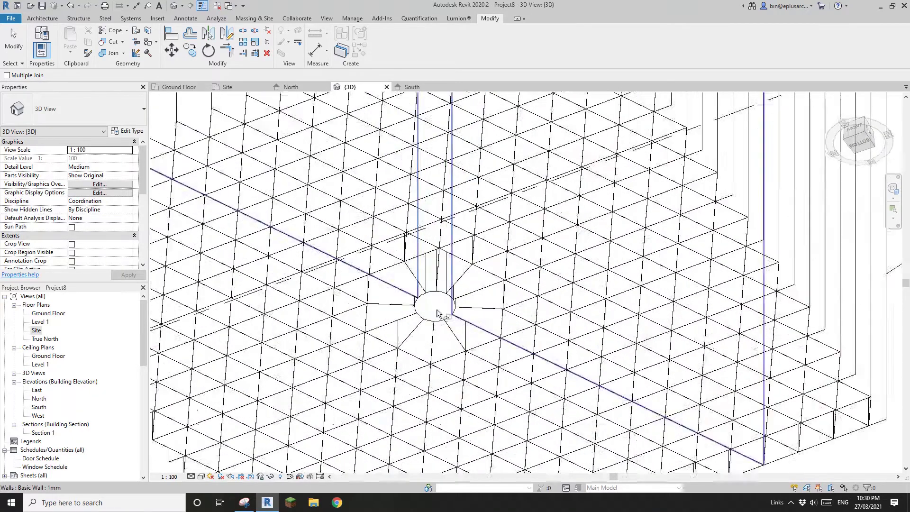
scroll(422, 282, "up", 3)
key("Escape")
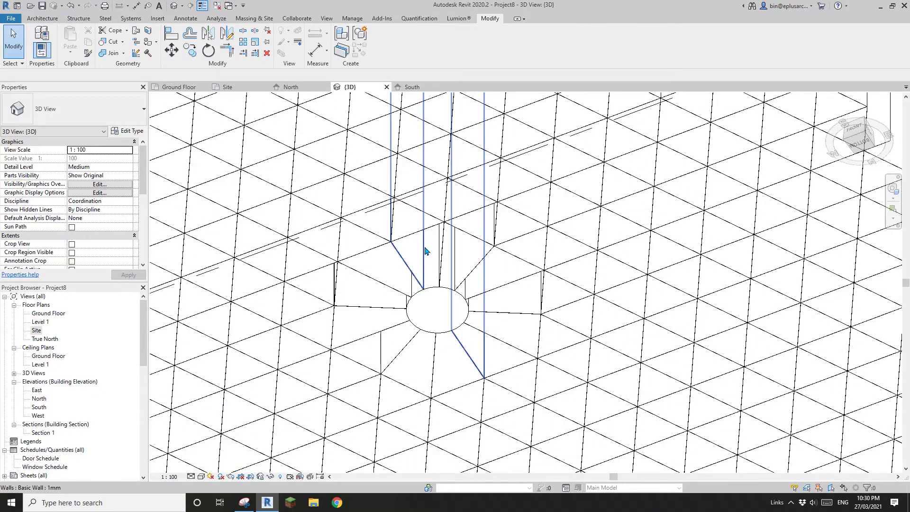
scroll(431, 273, "down", 9)
mouse_move(433, 276)
middle_mouse_down("shift")
mouse_move(450, 306)
mouse_move(450, 285)
mouse_move(429, 282)
middle_mouse_up("shift")
scroll(427, 281, "up", 4)
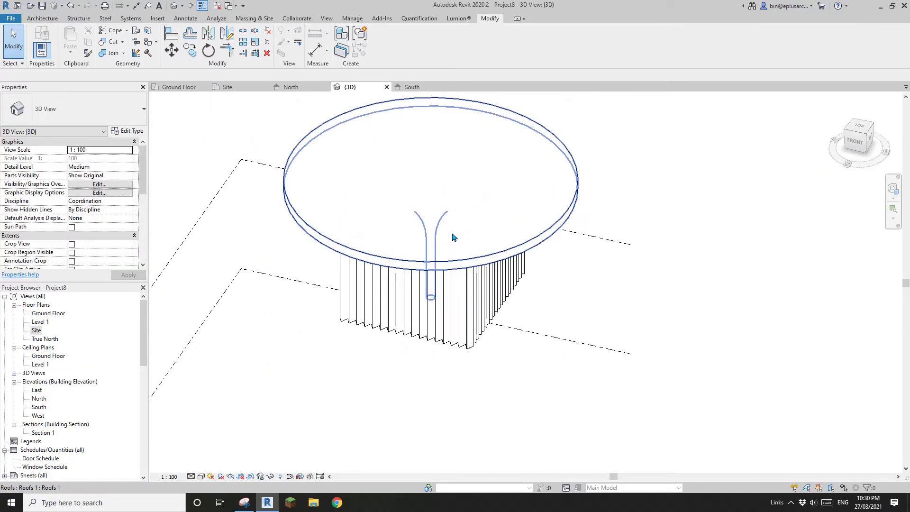
left_click(468, 250)
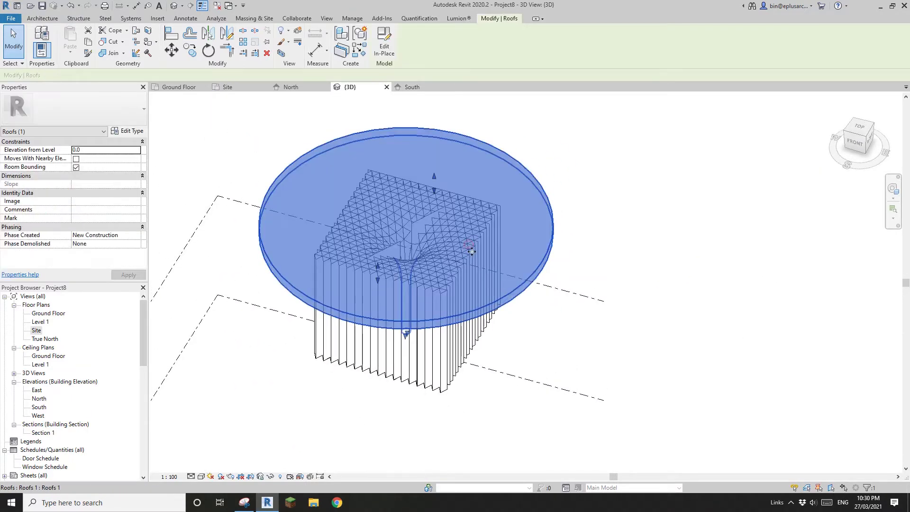
middle_click_drag(468, 250, 424, 253, "shift")
scroll(382, 288, "up", 2)
middle_click_drag(381, 287, 467, 183, "shift")
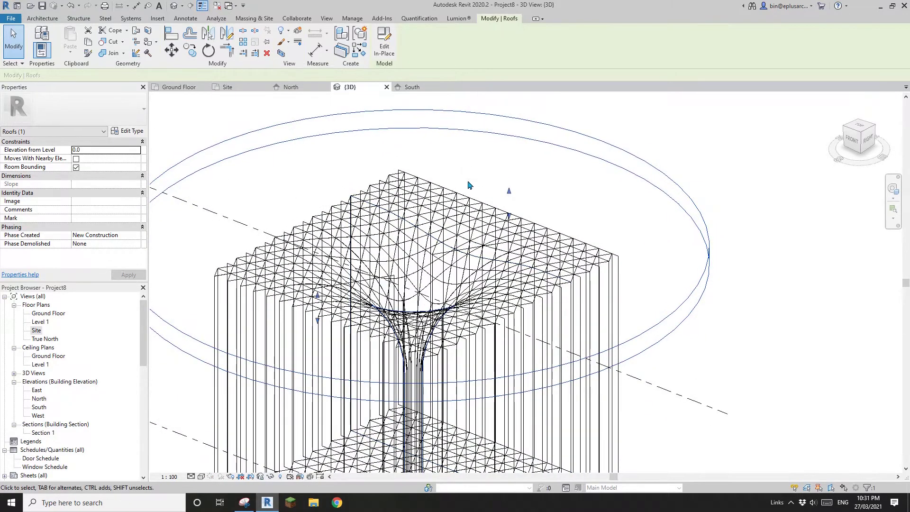
Step: Join the remaining uncut walls inside the funnel to the revolved roof in the wireframe 3D view
left_click(114, 56)
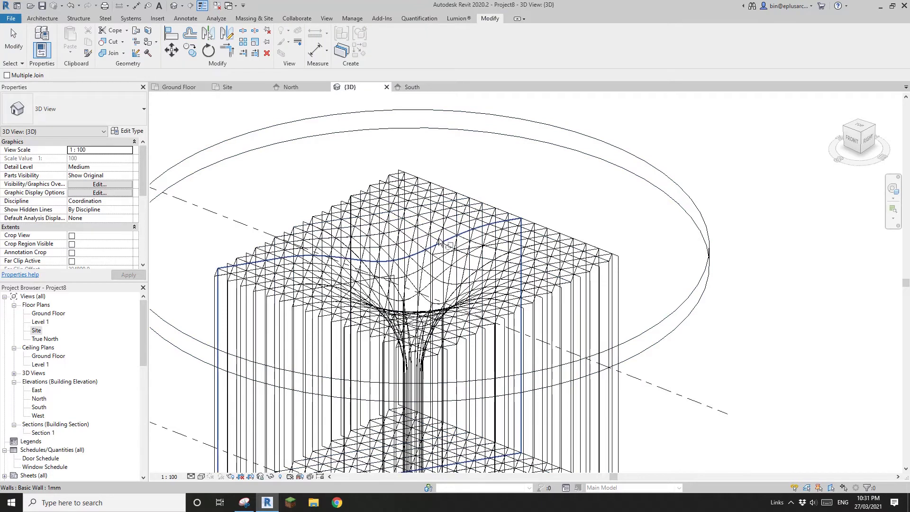
left_click(456, 191)
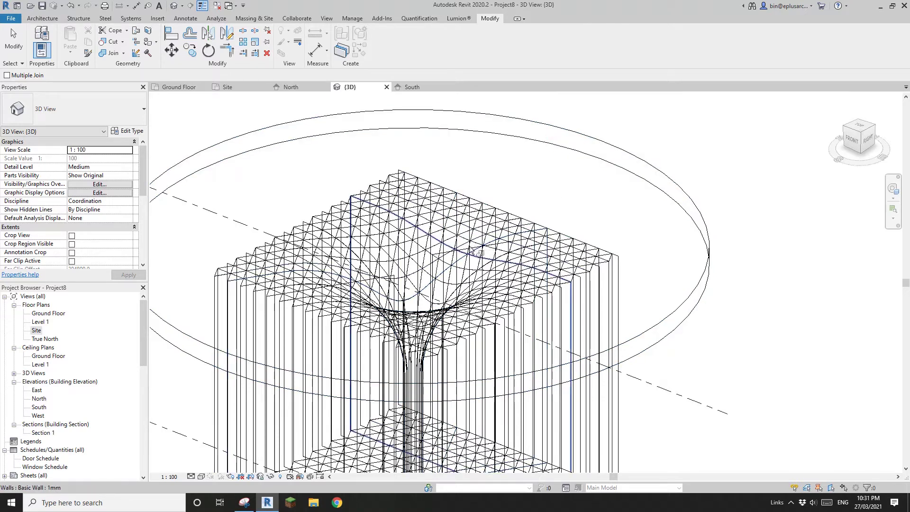
left_click(558, 237)
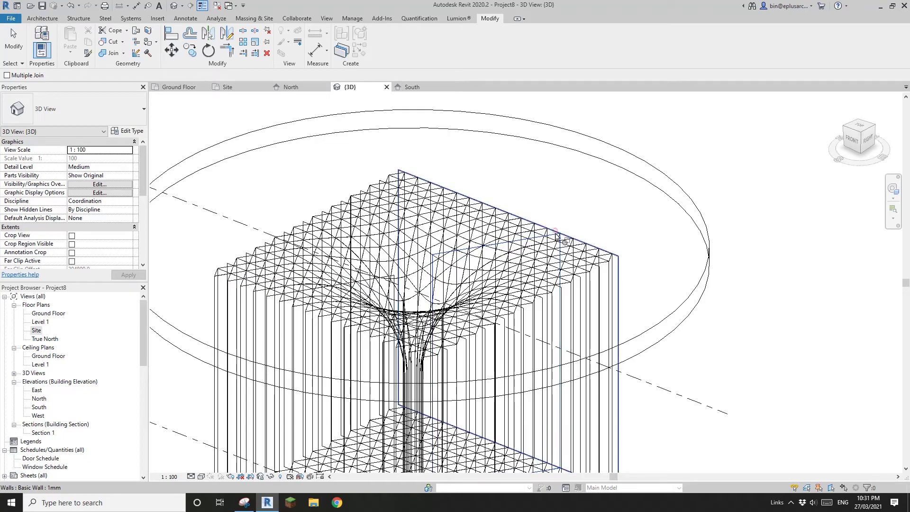
left_click(642, 179)
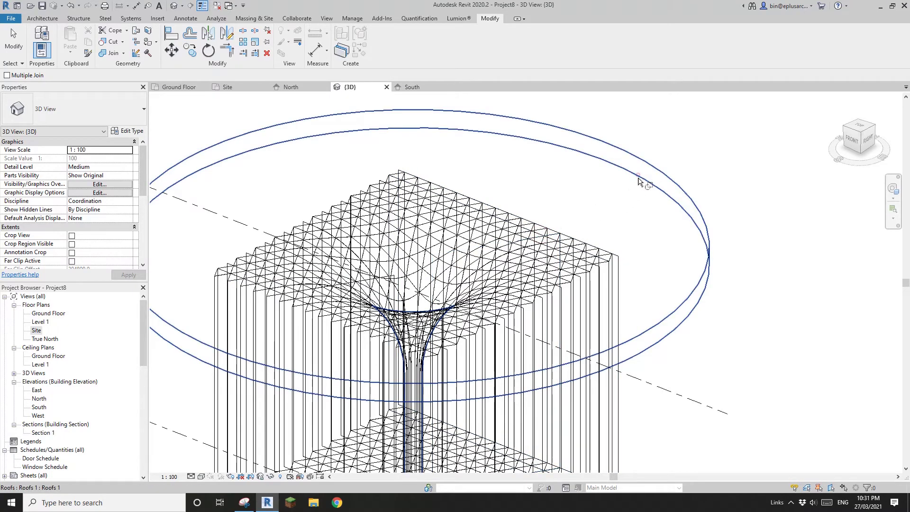
middle_click_drag(638, 182, 386, 280, "shift")
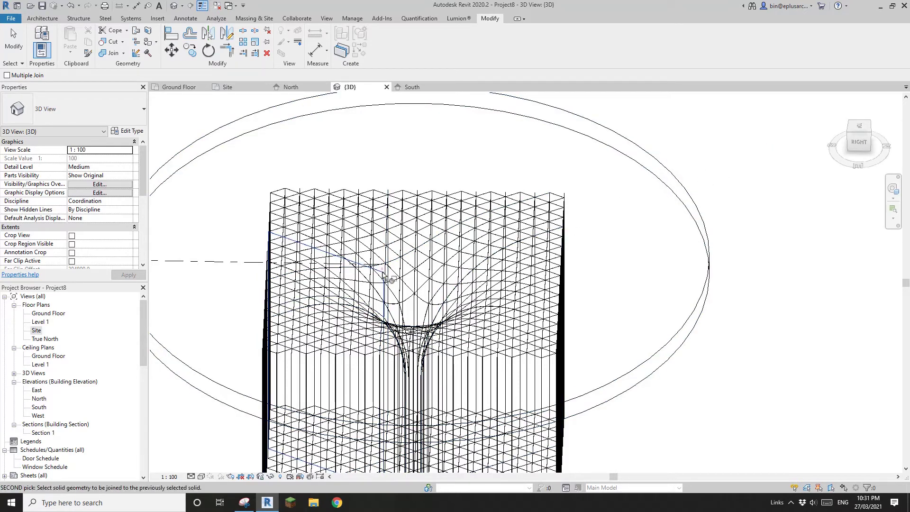
left_click(638, 166)
key("Escape")
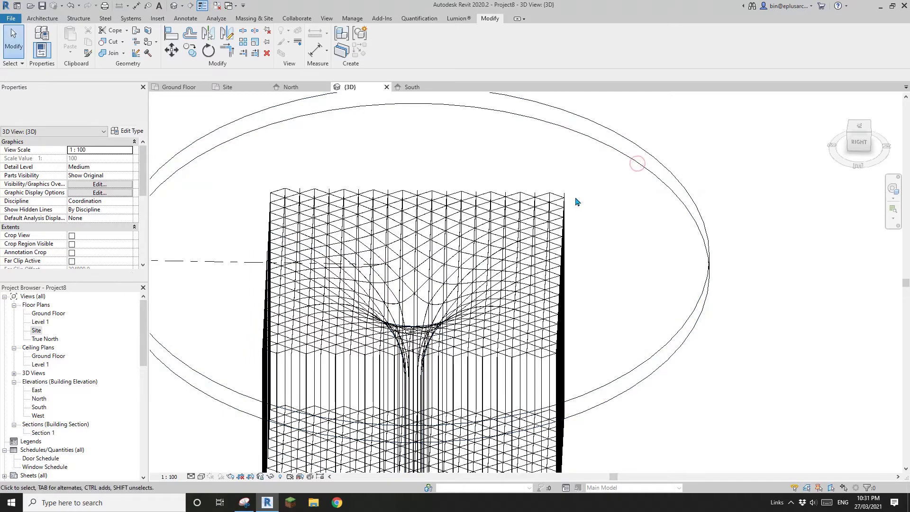
Step: Temporarily hide the revolved roof in the 3D view and display the funnel-shaped wall grid shaded
scroll(577, 201, "down", 2)
middle_click_drag(577, 201, 439, 336, "shift")
scroll(498, 328, "down", 2)
mouse_move(583, 246)
middle_mouse_down("shift")
mouse_move(616, 229)
mouse_move(555, 227)
mouse_move(583, 237)
mouse_move(611, 327)
middle_mouse_up("shift")
left_click(601, 239)
key("h")
key("h")
scroll(557, 327, "up", 3)
middle_click_drag(497, 318, 246, 213, "shift")
Step: Load the Dimension Lumber beam family in type 38x89 from the Structural Framing Wood folder for placing beams
left_click(78, 19)
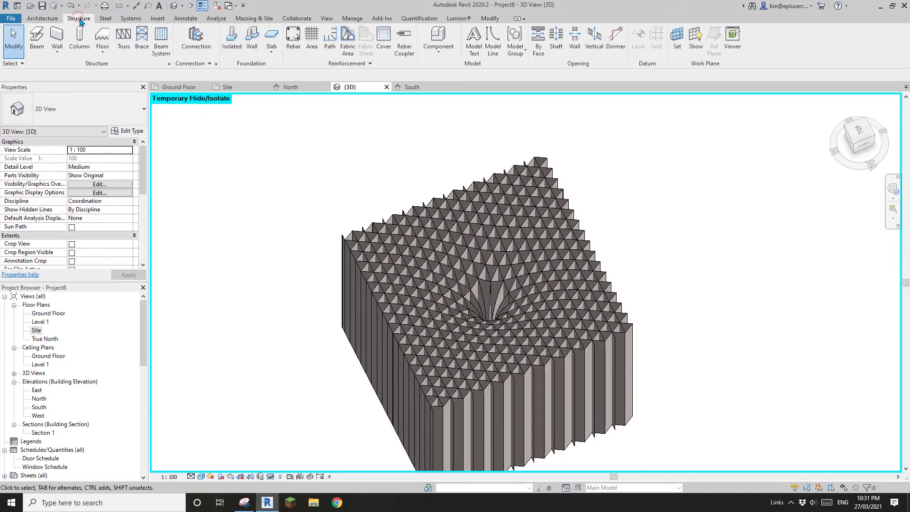
left_click(37, 39)
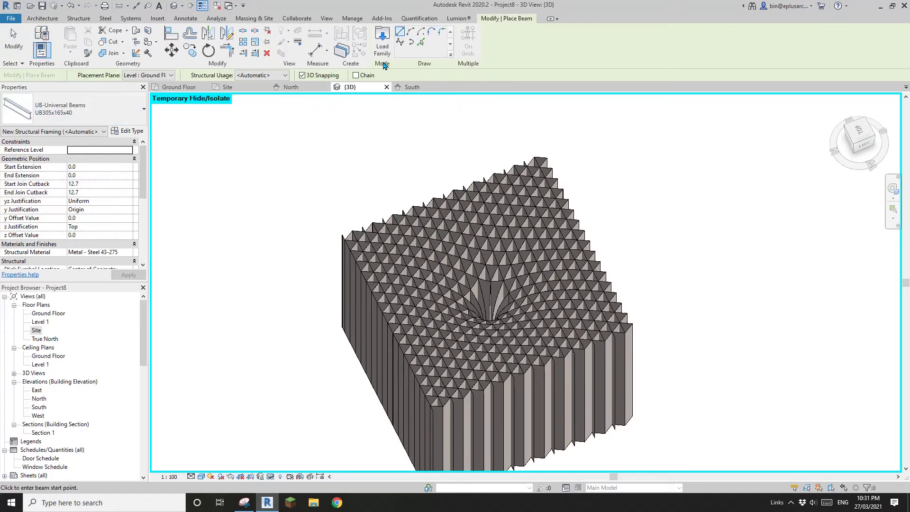
left_click(382, 45)
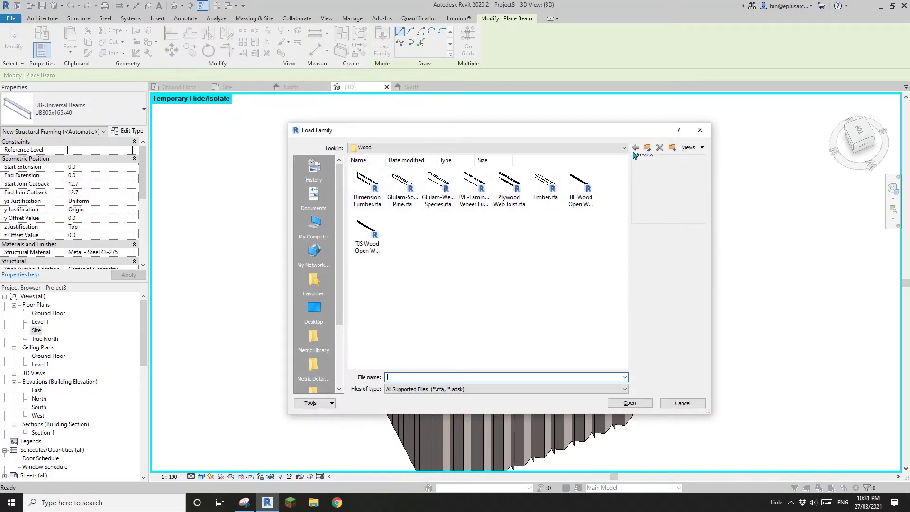
left_click(648, 149)
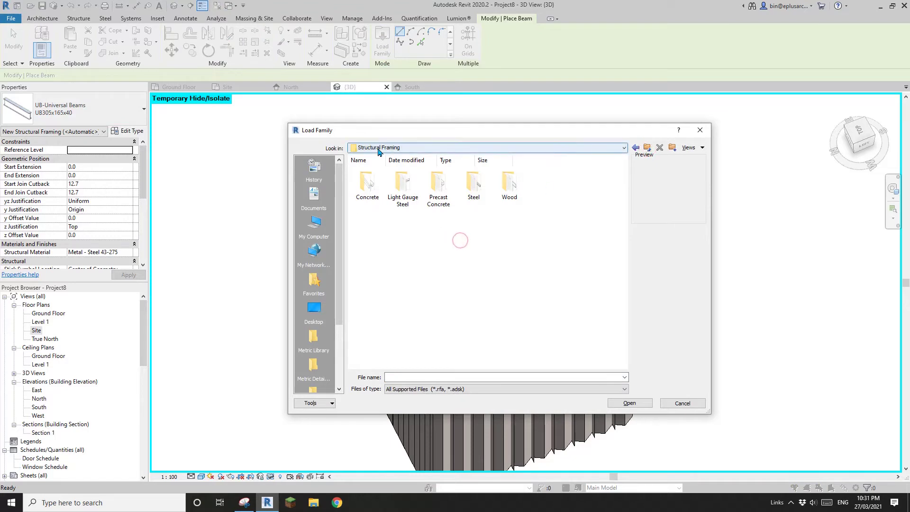
double_click(510, 184)
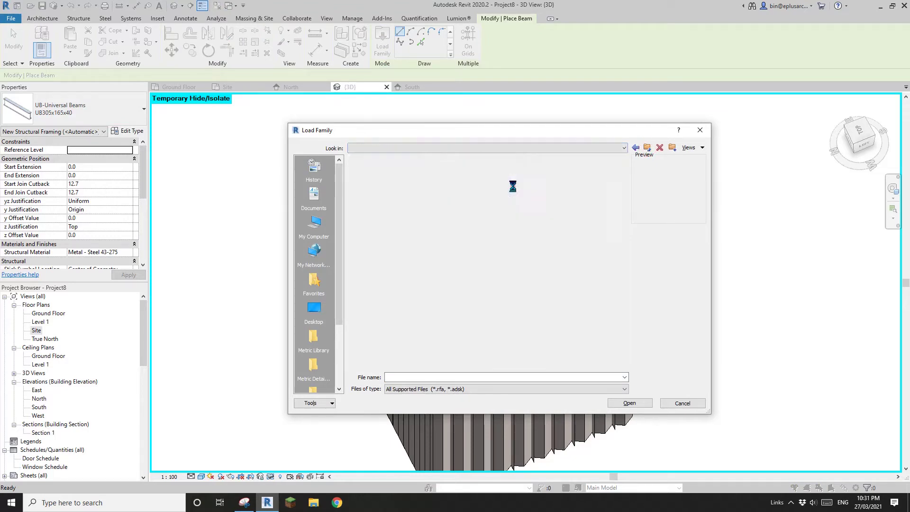
left_click(370, 189)
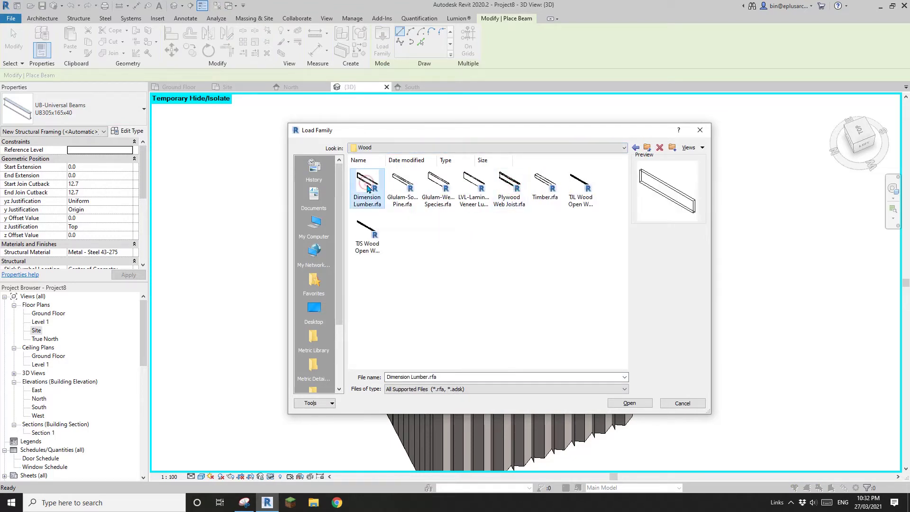
double_click(368, 189)
left_click(322, 179)
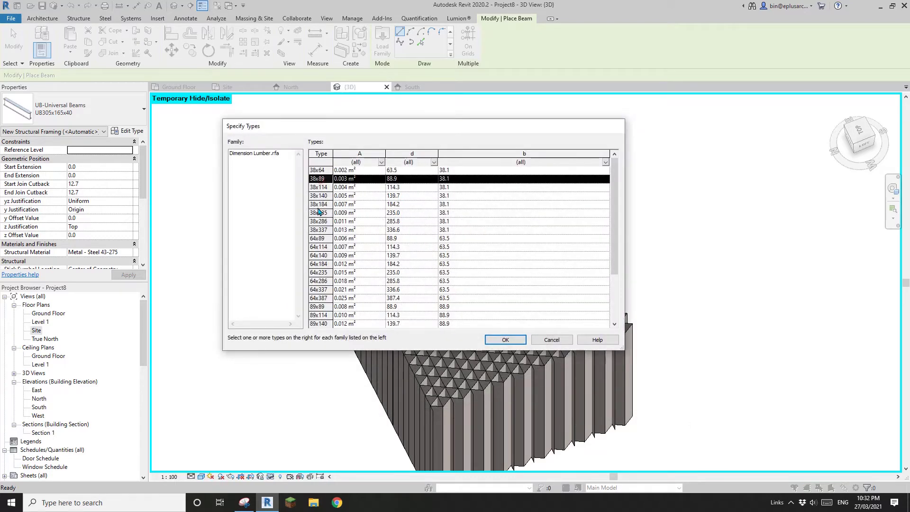
left_click(505, 340)
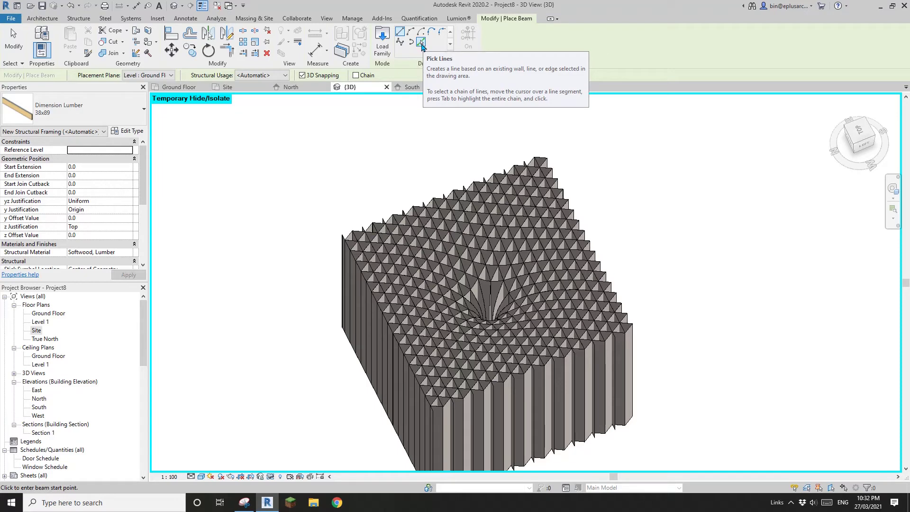
Step: Place 38x89 lumber beams with Pick Lines along the parallel curved wall tops just beyond the funnel's stem
left_click(421, 42)
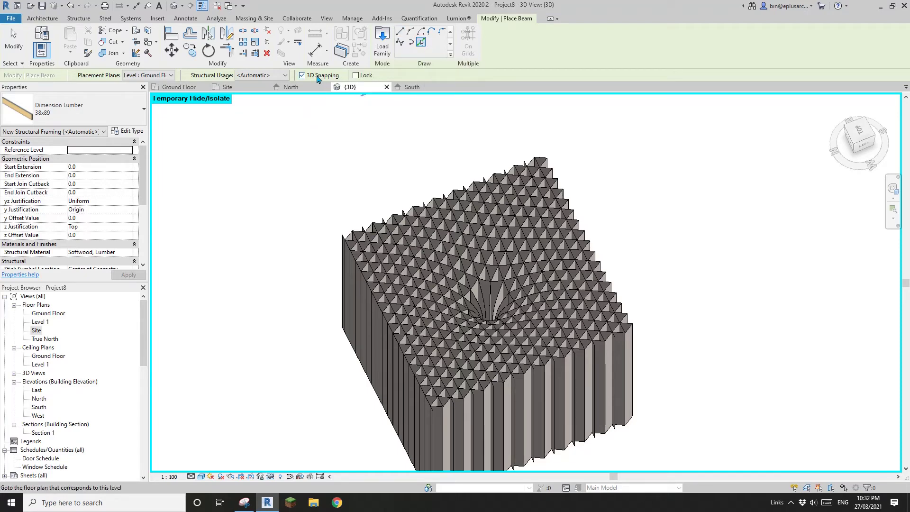
middle_click_drag(497, 322, 492, 222)
scroll(475, 251, "up", 1)
scroll(477, 251, "up", 1)
scroll(464, 242, "up", 2)
left_click(481, 232)
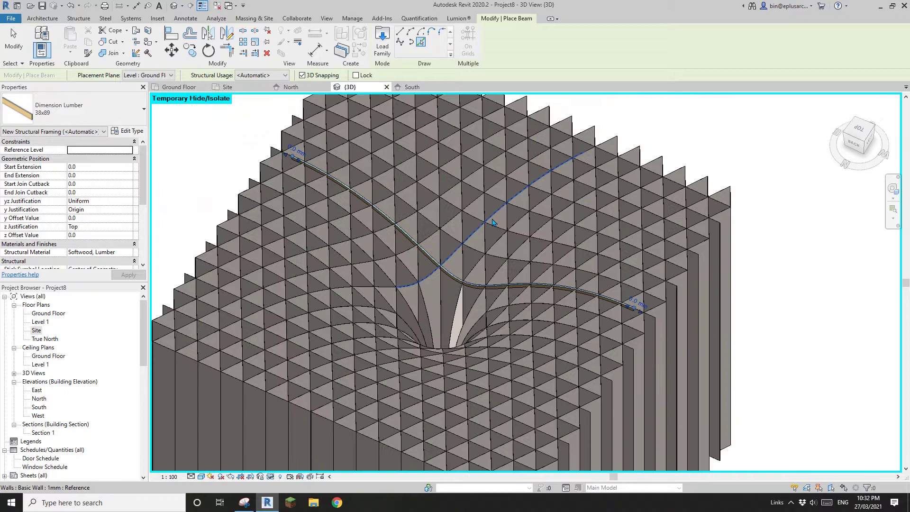
left_click(476, 256)
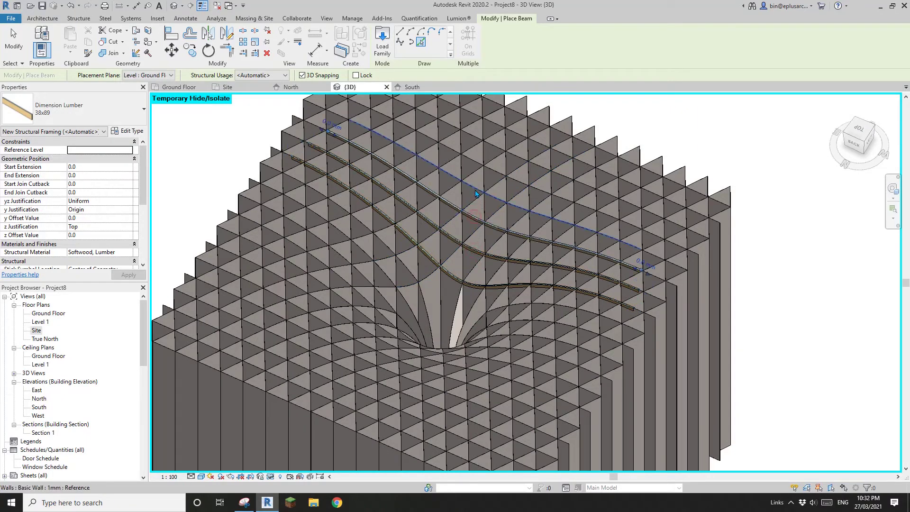
left_click(475, 190)
Step: Place beams on the remaining parallel wall tops from there out to the grid's far edge
middle_click_drag(470, 173, 453, 252)
scroll(452, 251, "up", 1)
left_click(454, 231)
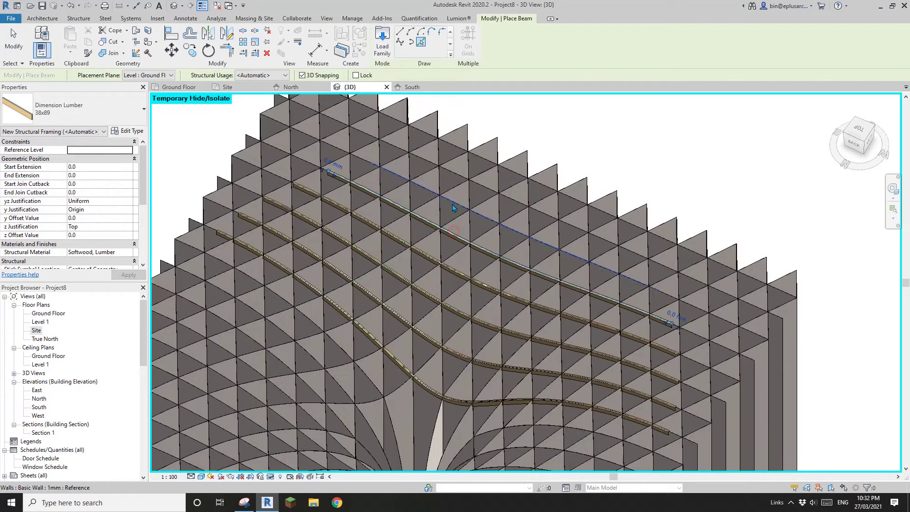
left_click(453, 204)
scroll(455, 170, "up", 1)
left_click(454, 172)
left_click(480, 153)
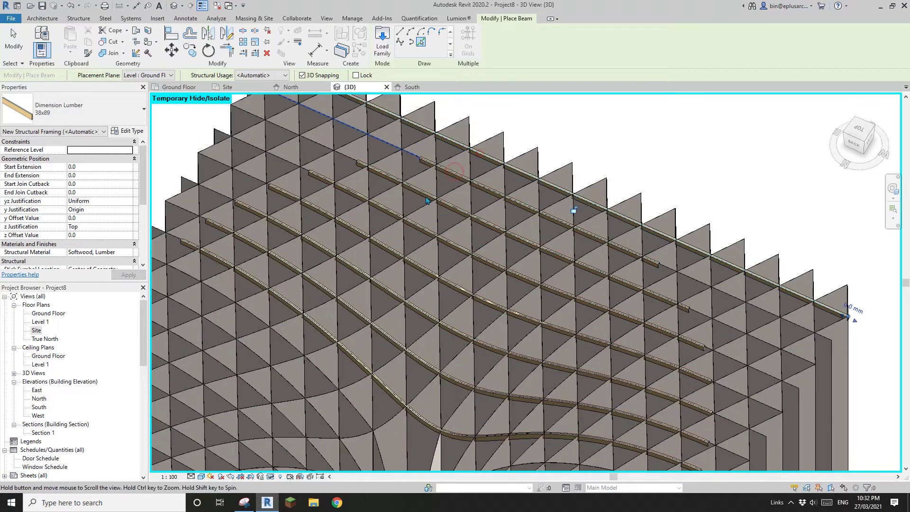
Step: Fill in beams on the short wall-top segments at the stepped side ends of the far rows
middle_click_drag(427, 201, 413, 197)
left_click(411, 215)
left_click(340, 213)
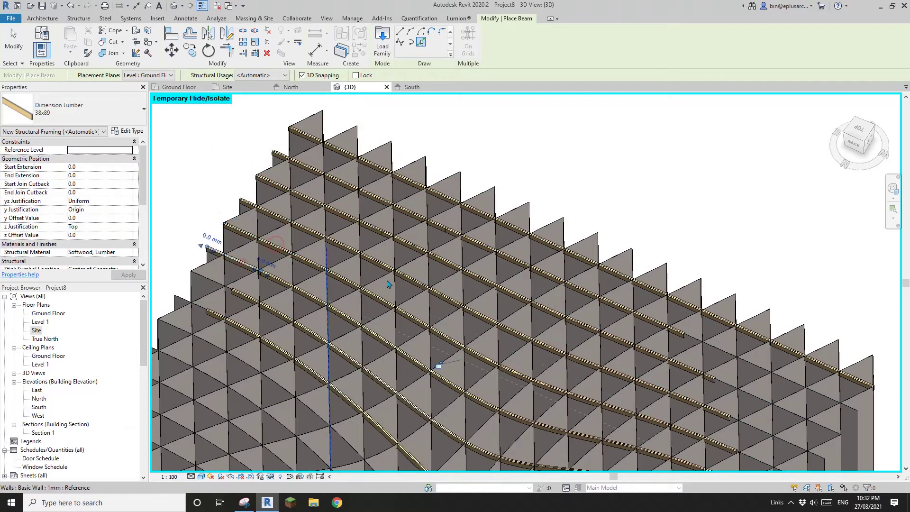
middle_click_drag(389, 285, 481, 243)
scroll(286, 274, "down", 2)
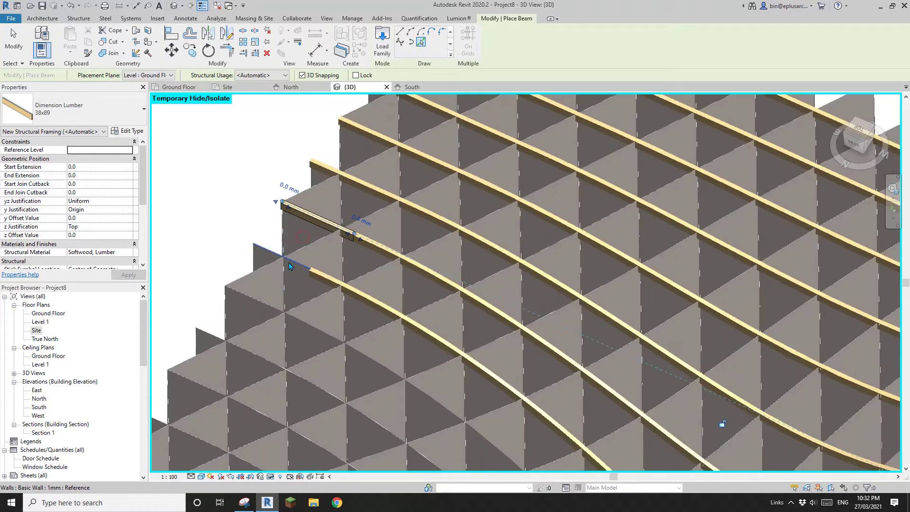
Step: Place beams along the curved wall tops that run into the funnel, including their short segments at the stepped side
scroll(291, 262, "up", 4)
left_click(460, 221)
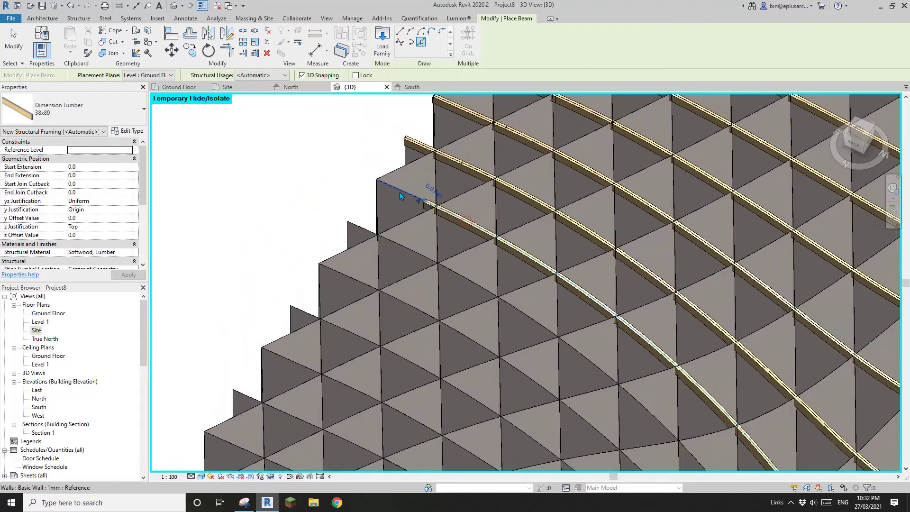
left_click(401, 192)
left_click(407, 249)
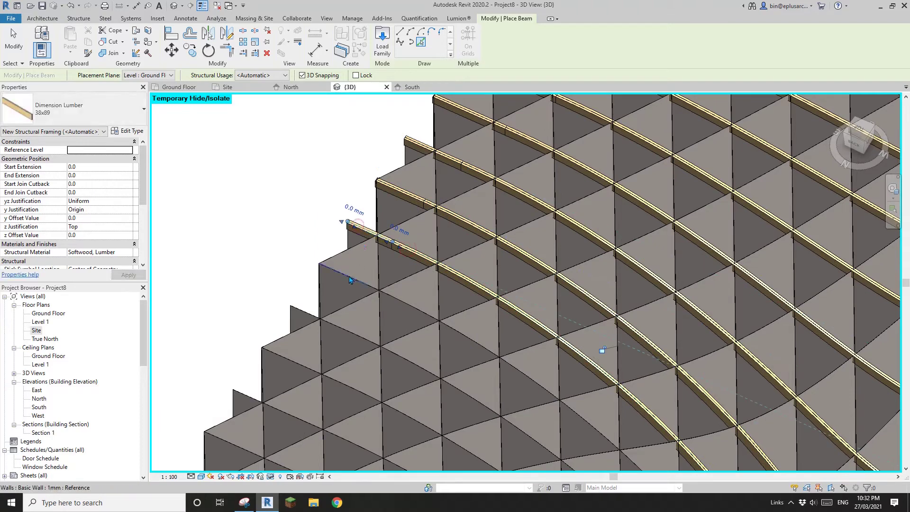
scroll(342, 275, "down", 4)
scroll(376, 183, "up", 2)
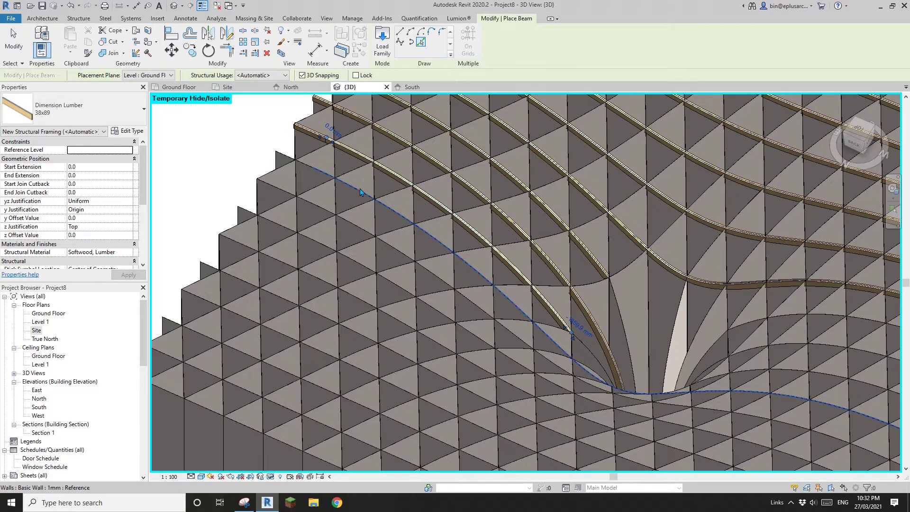
left_click(317, 207)
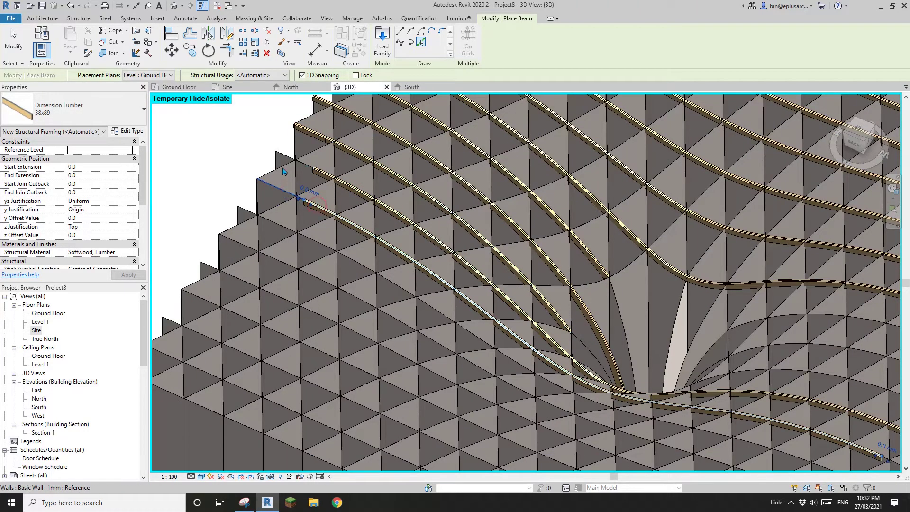
left_click(282, 189)
Step: Place beams on the parallel wall tops on the near side of the funnel, including their side-end segments
scroll(312, 252, "up", 1)
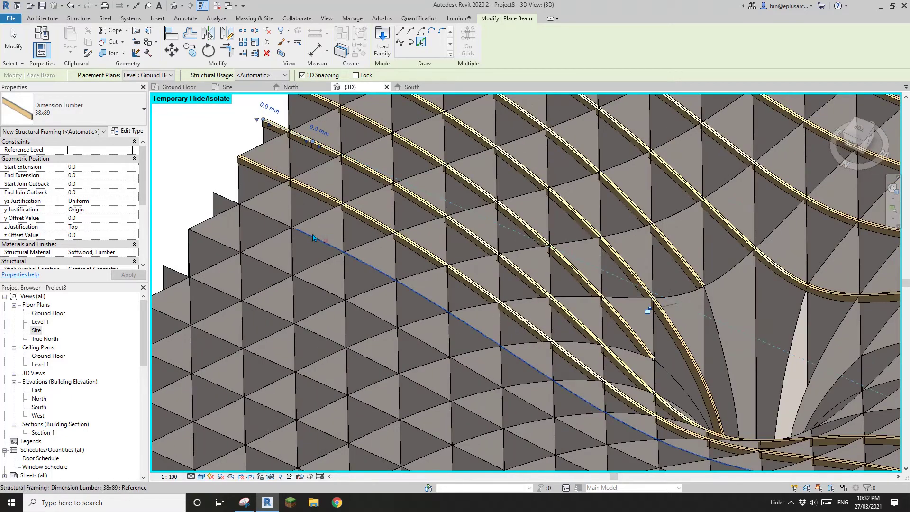
left_click(327, 244)
left_click(263, 217)
middle_click_drag(298, 243, 369, 242)
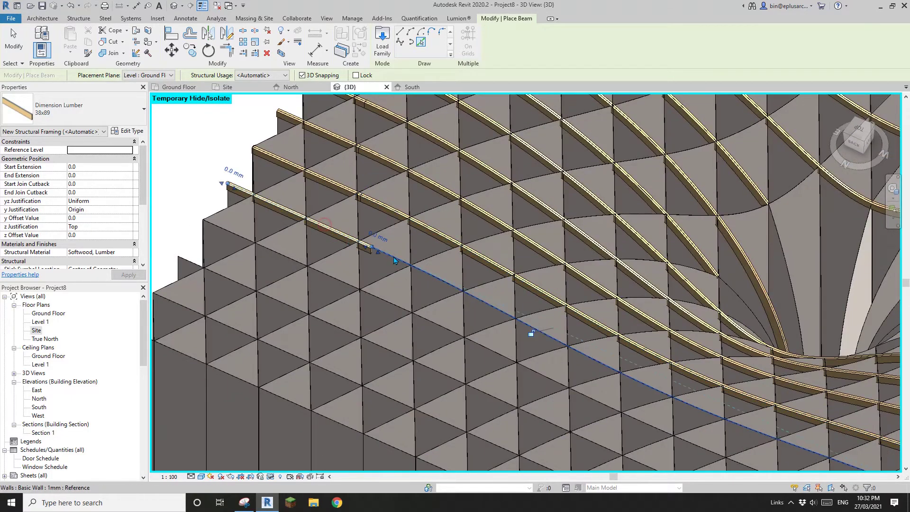
left_click(394, 259)
middle_click_drag(395, 260, 384, 218)
left_click(322, 235)
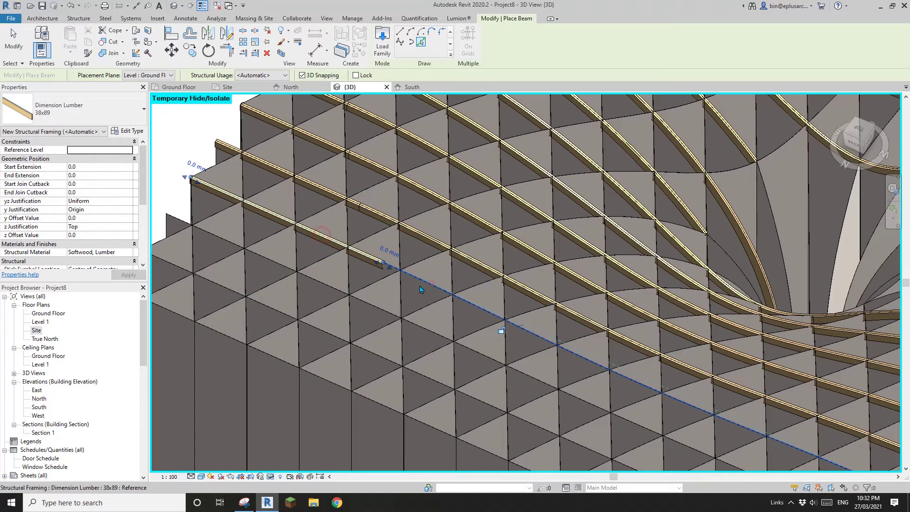
middle_click_drag(420, 290, 450, 295, "shift")
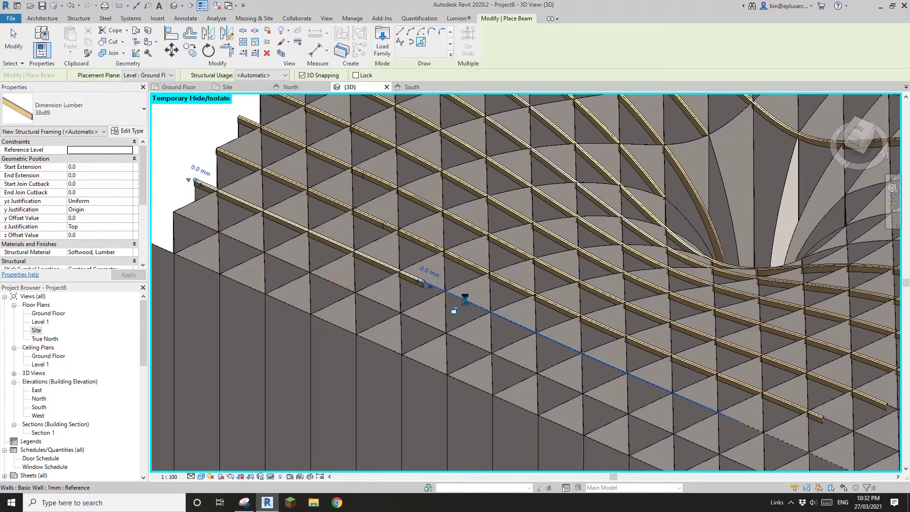
left_click(465, 300)
left_click(379, 304)
Step: Place the first beams in the second diagonal direction on the crossing wall tops near the stepped side corner
left_click(327, 269)
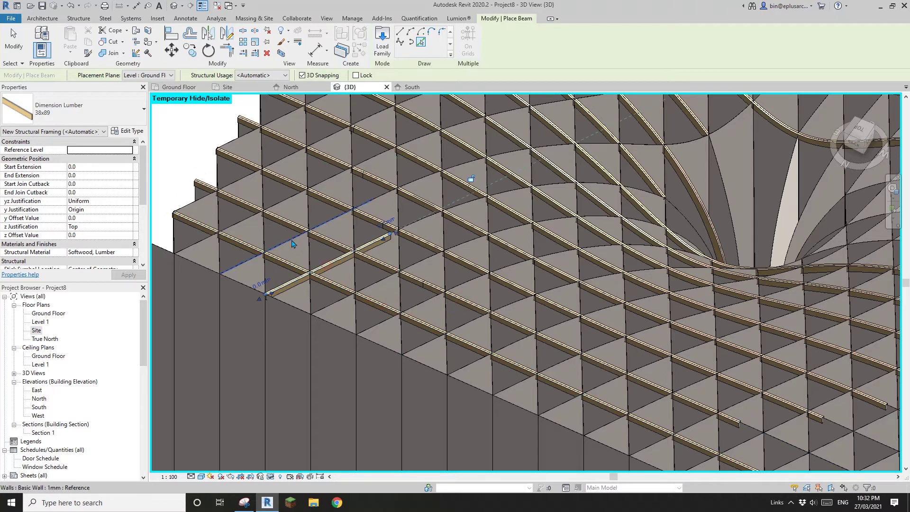
left_click(290, 240)
left_click(259, 213)
left_click(247, 176)
middle_click_drag(291, 168, 302, 257)
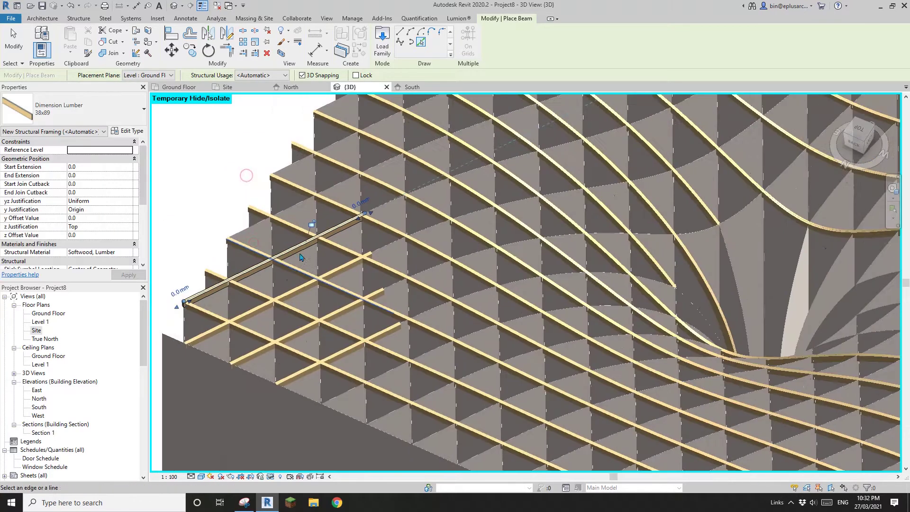
left_click(298, 205)
left_click(396, 164)
Step: Place second-direction beams along the crossing wall tops that curve down into the funnel's side
middle_click_drag(397, 167, 363, 208)
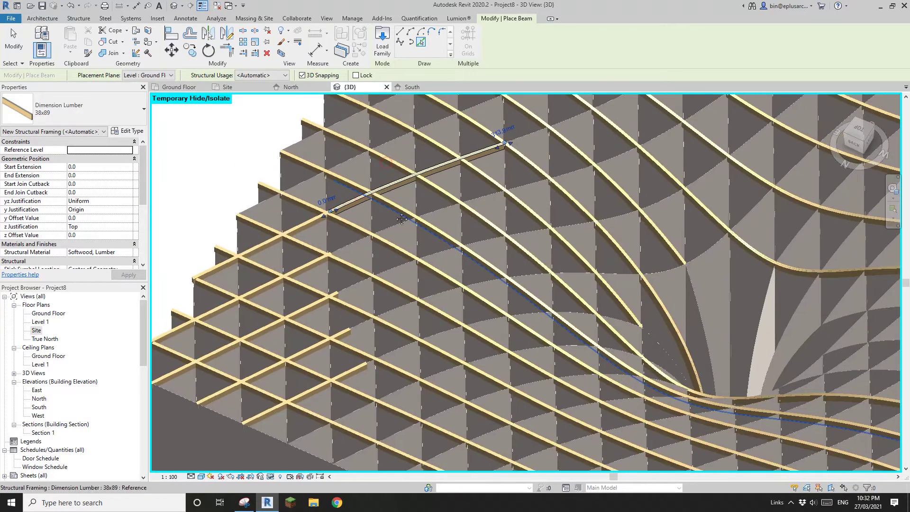
left_click(433, 216)
left_click(446, 252)
middle_click_drag(467, 298, 417, 251)
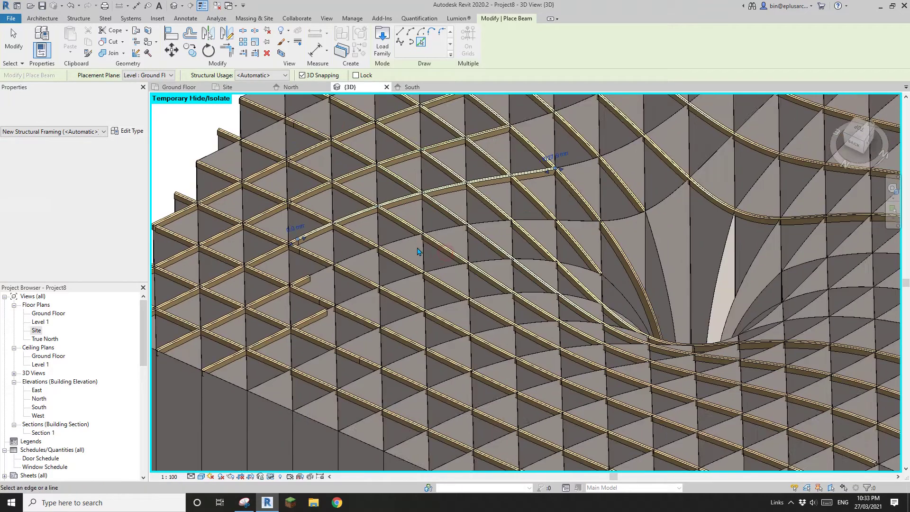
left_click(405, 243)
left_click(404, 282)
middle_click_drag(422, 286, 406, 262)
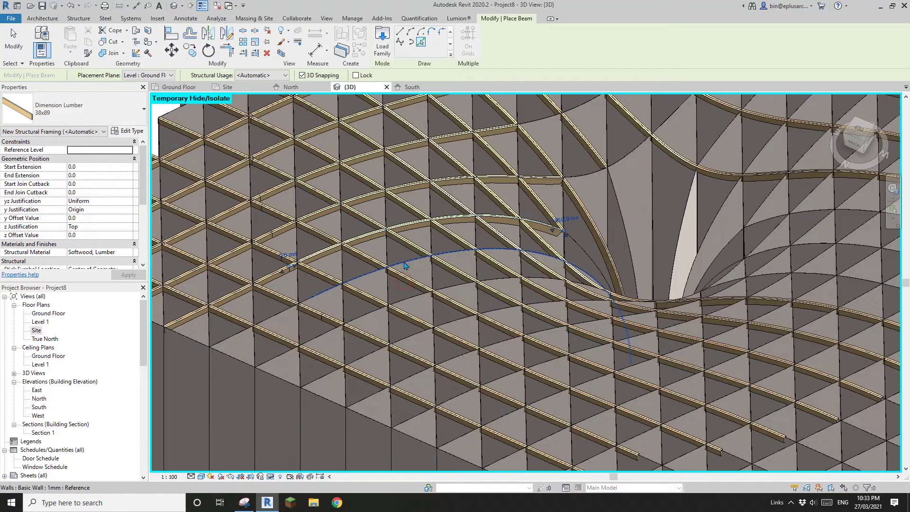
Step: Place second-direction beams on the wall tops passing the funnel's near rim, adding their short segments at the near edge
left_click(414, 335)
left_click(328, 381)
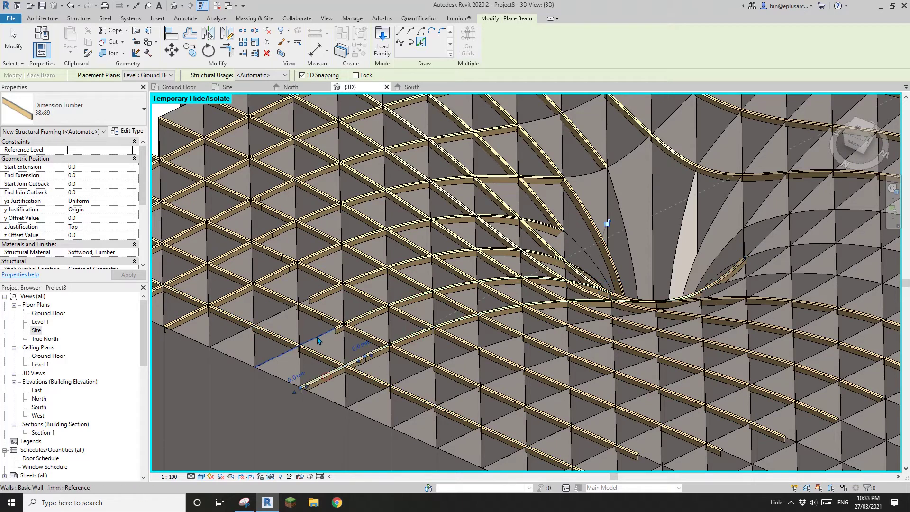
left_click(277, 313)
scroll(414, 385, "up", 1)
middle_click_drag(413, 385, 371, 337)
left_click(368, 329)
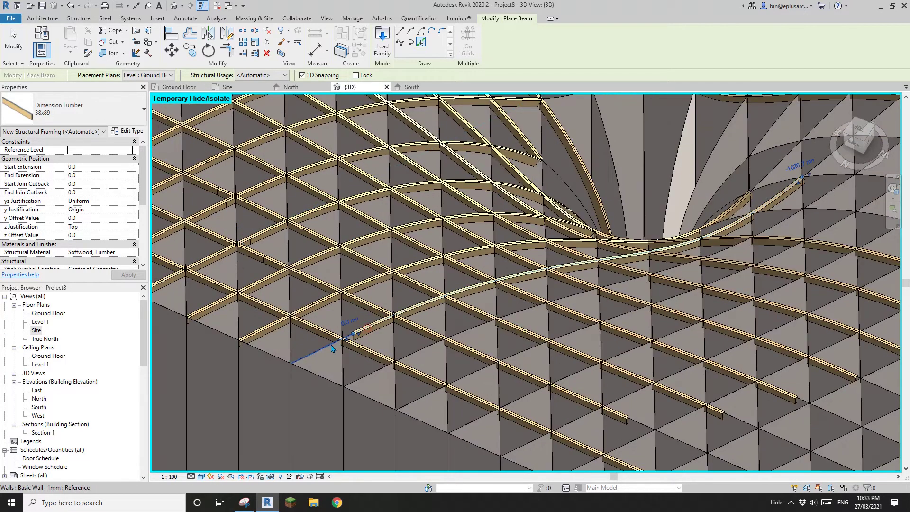
left_click(319, 352)
left_click(375, 376)
left_click(422, 352)
Step: Place second-direction beams on the long wall tops in front of the funnel, working towards the near corner
middle_click_drag(473, 368, 435, 331)
middle_click_drag(399, 361, 383, 364, "shift")
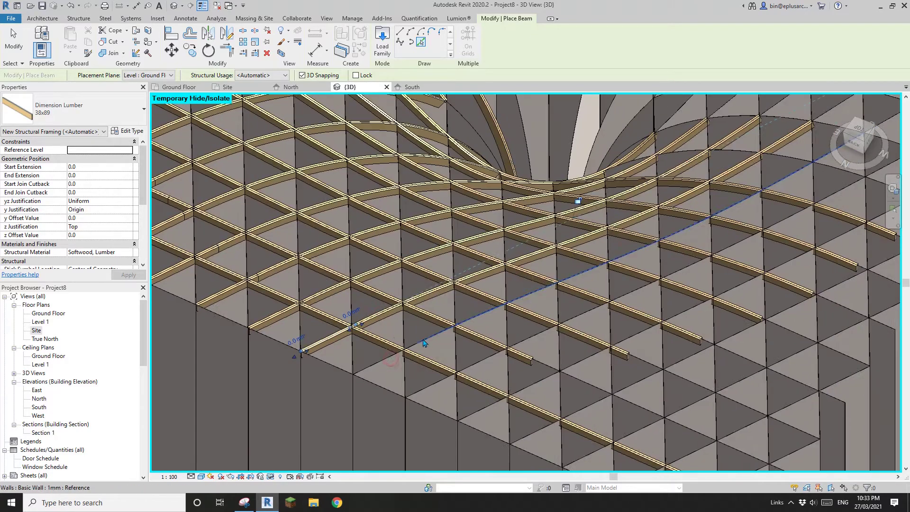
middle_click_drag(448, 366, 427, 351, "shift")
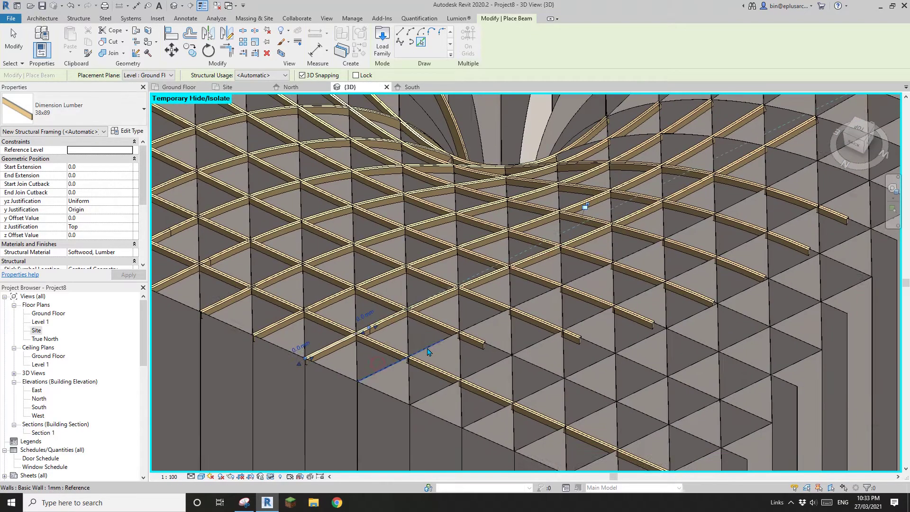
left_click(402, 364)
left_click(484, 322)
middle_click_drag(523, 330, 467, 325)
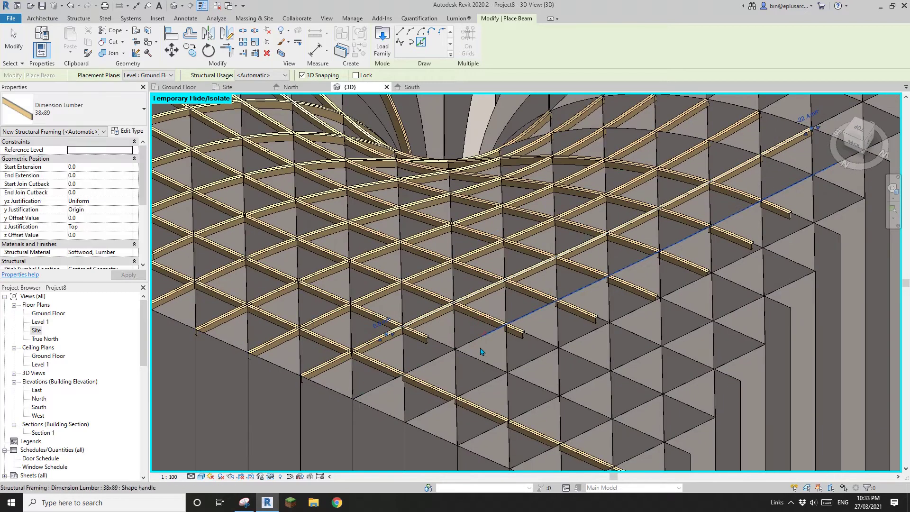
left_click(480, 350)
left_click(445, 356)
middle_click_drag(518, 370, 481, 352)
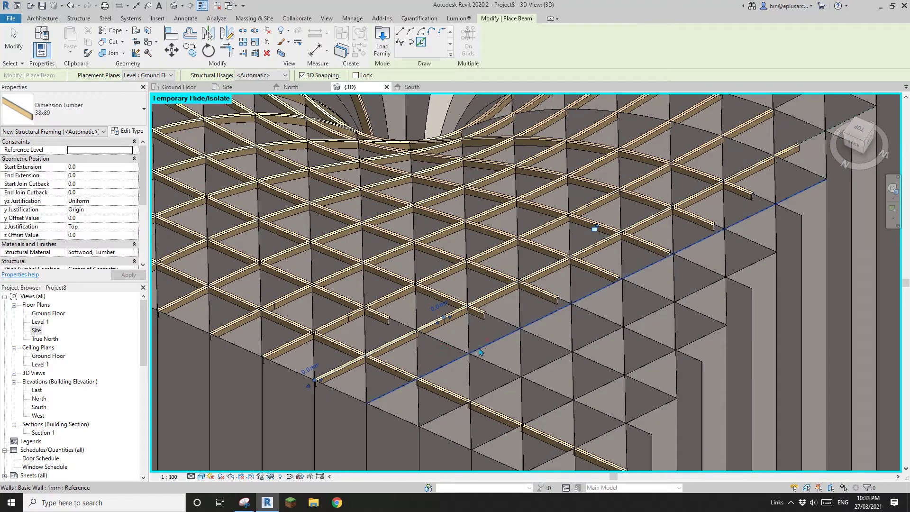
Step: Place beams on the remaining wall tops at the near corner, including the short crossing segments at its tip
left_click(458, 349)
left_click(468, 328)
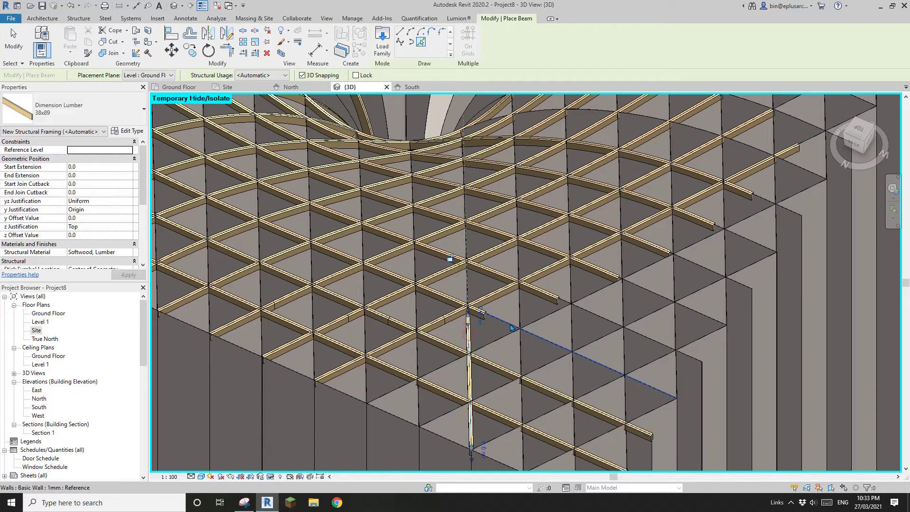
left_click(510, 324)
left_click(498, 345)
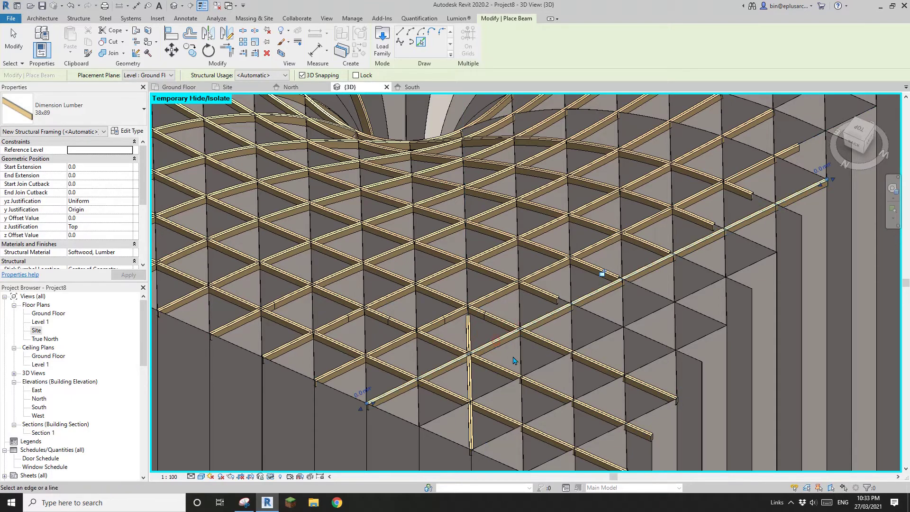
left_click(599, 391)
middle_click_drag(599, 392, 542, 362)
left_click(541, 387)
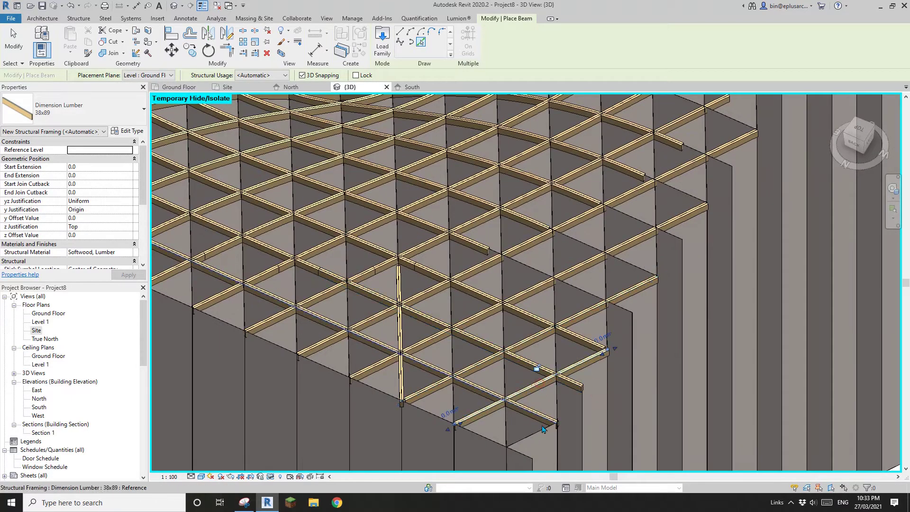
left_click(539, 429)
Step: Add the missing short first-direction end segments on the stepped side beside the near corner
scroll(538, 430, "down", 2)
middle_click_drag(593, 282, 509, 348)
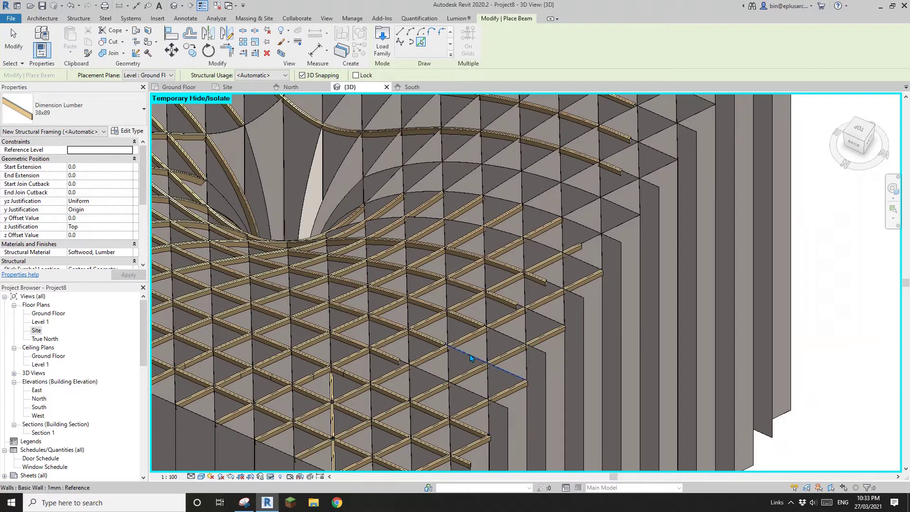
left_click(441, 376)
left_click(506, 337)
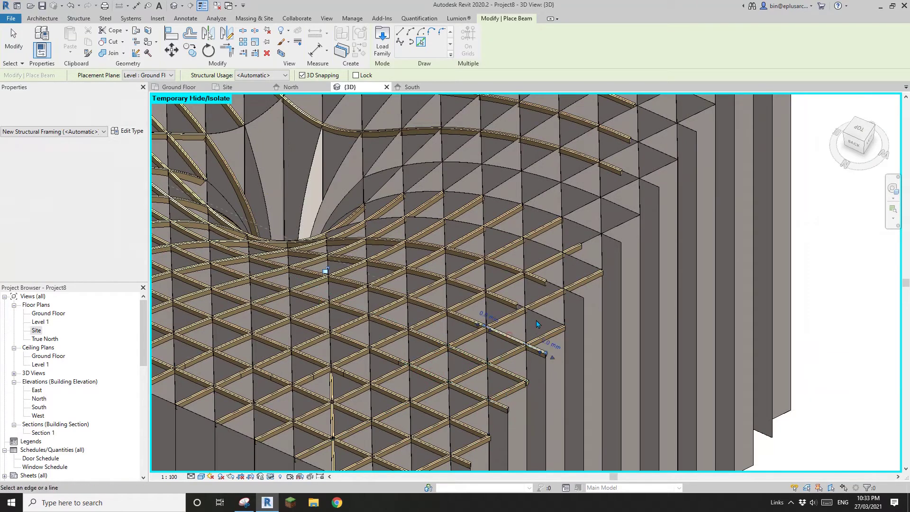
left_click(545, 315)
middle_click_drag(552, 278, 518, 331)
scroll(519, 332, "up", 2)
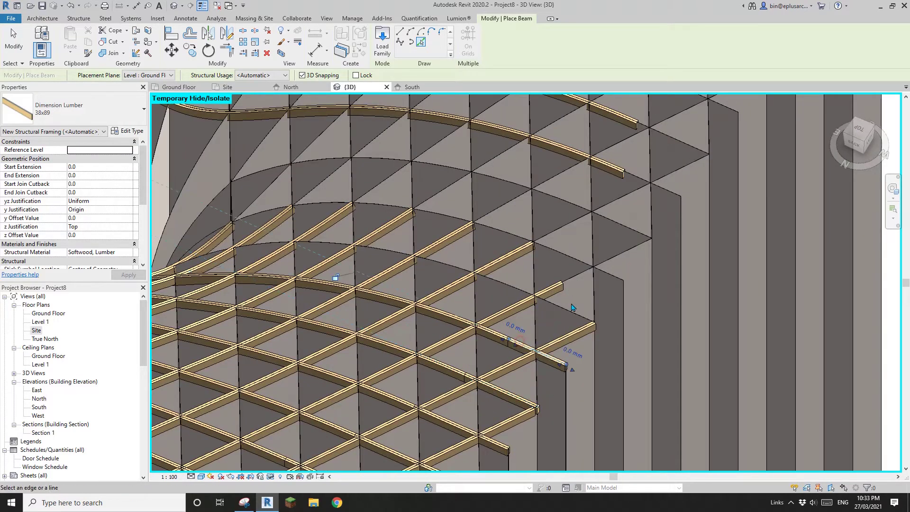
scroll(551, 301, "down", 2)
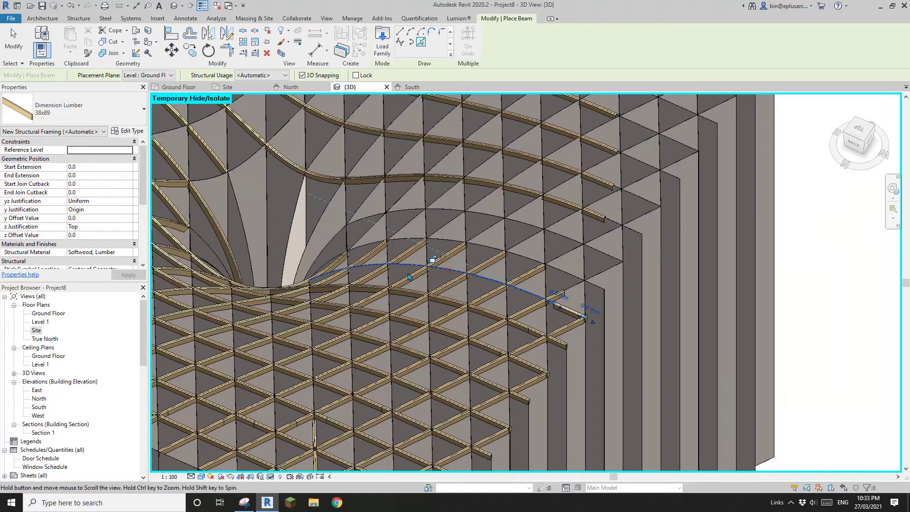
Step: Place the curved first-direction beams rising from the funnel's side rim and the short crossing segments at the stepped edge
scroll(474, 294, "up", 3)
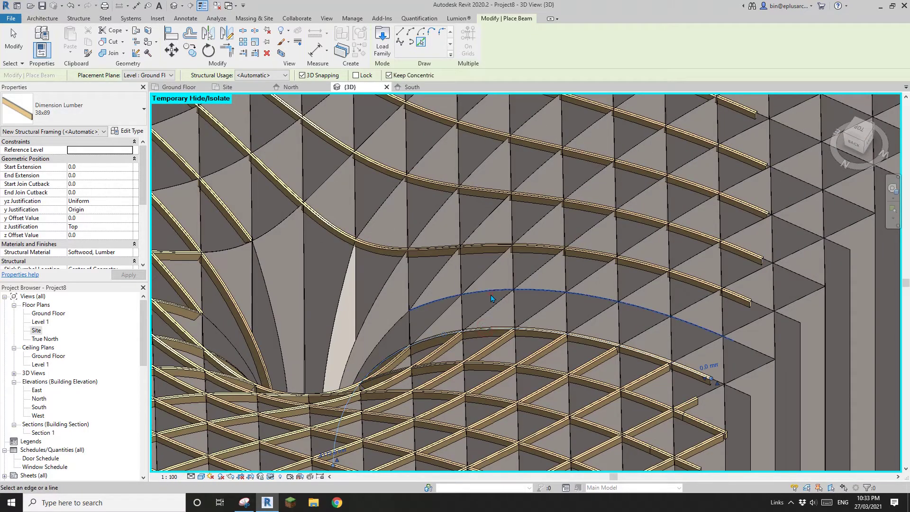
left_click(491, 298)
scroll(530, 301, "down", 3)
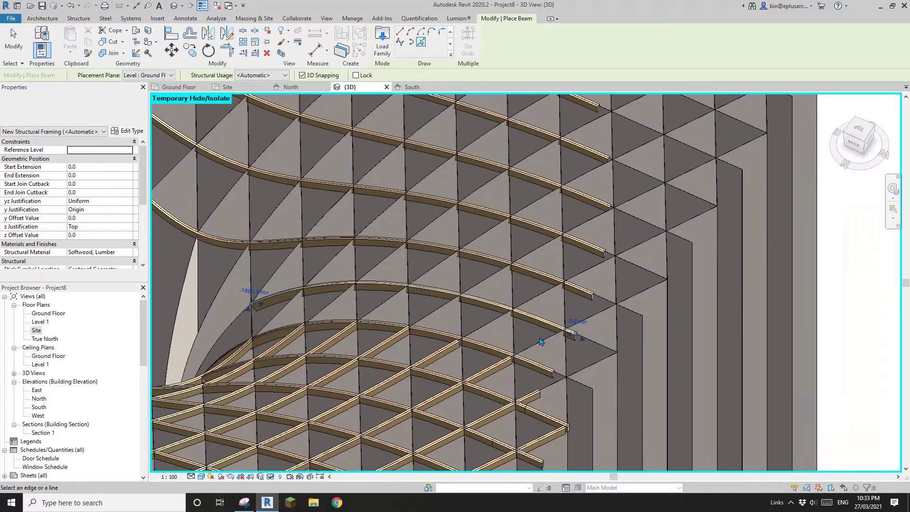
left_click(541, 341)
left_click(603, 312)
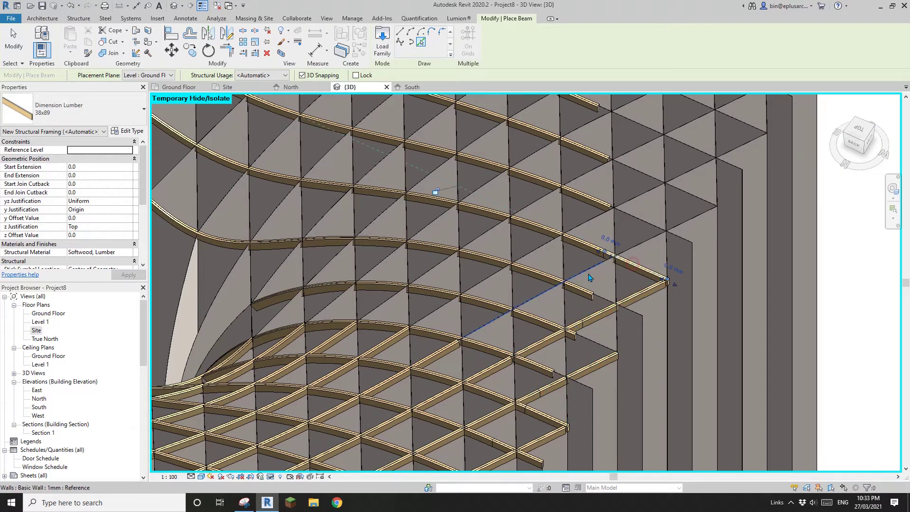
Step: Place second-direction beams on the wall tops between the stepped side edge and the funnel's side rim
scroll(589, 277, "down", 2)
scroll(595, 273, "up", 2)
left_click(598, 246)
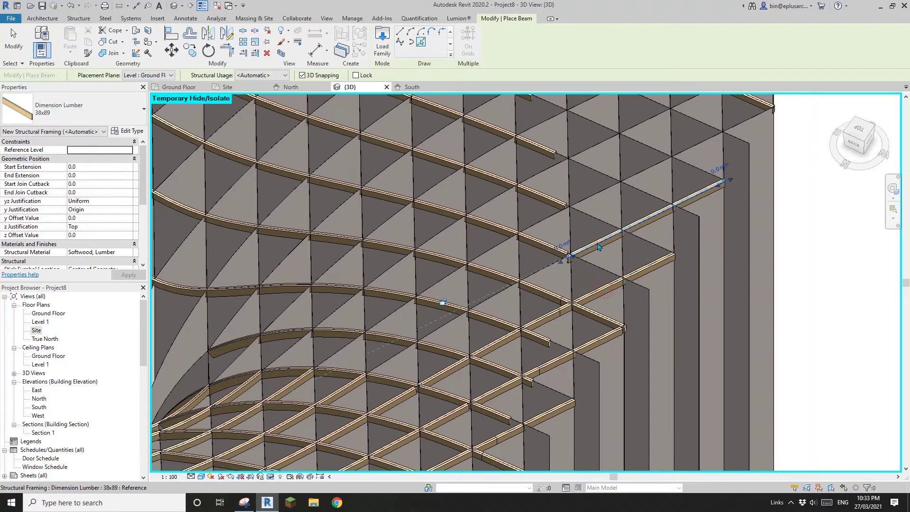
scroll(599, 247, "down", 2)
scroll(464, 300, "up", 3)
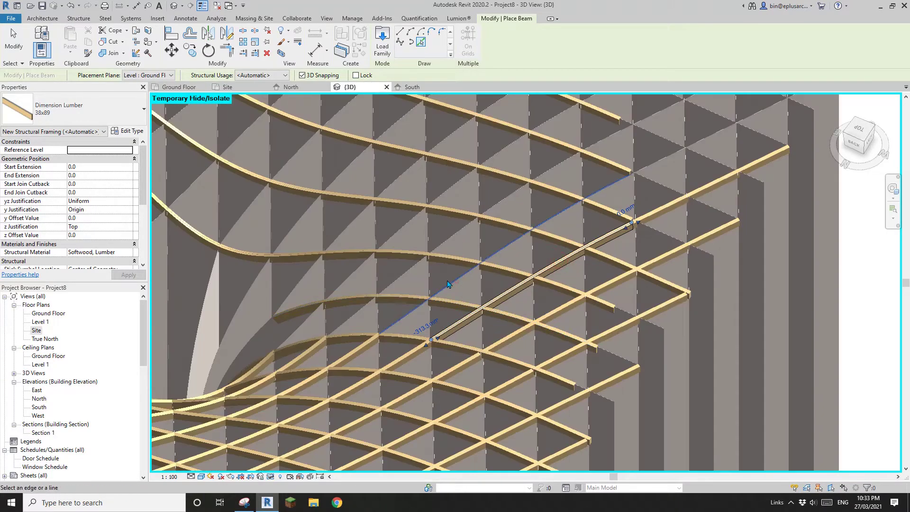
scroll(431, 313, "down", 2)
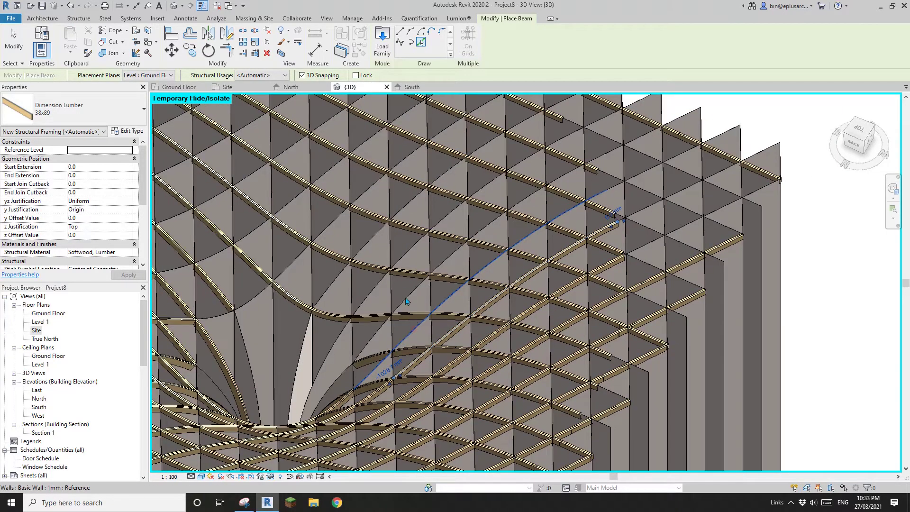
Step: Place second-direction beams on the curved wall tops that wrap around the funnel's far rim
left_click(406, 302)
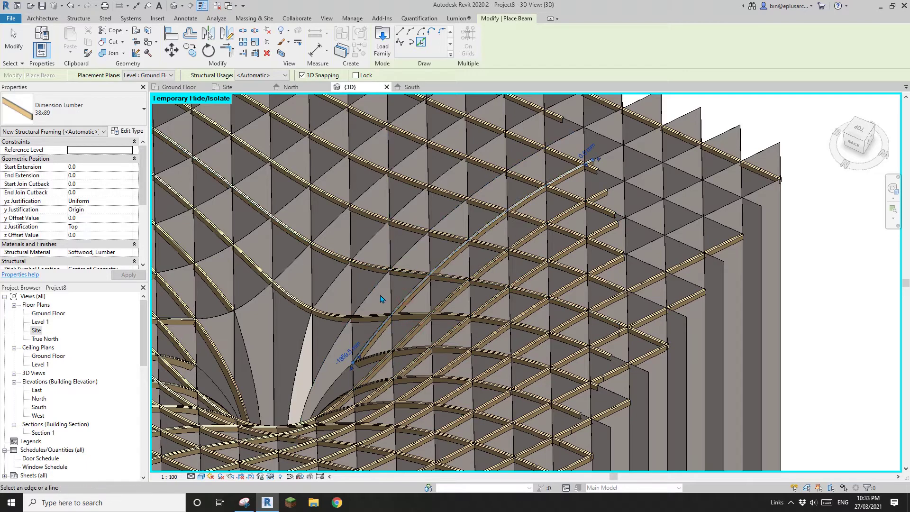
scroll(327, 294, "down", 1)
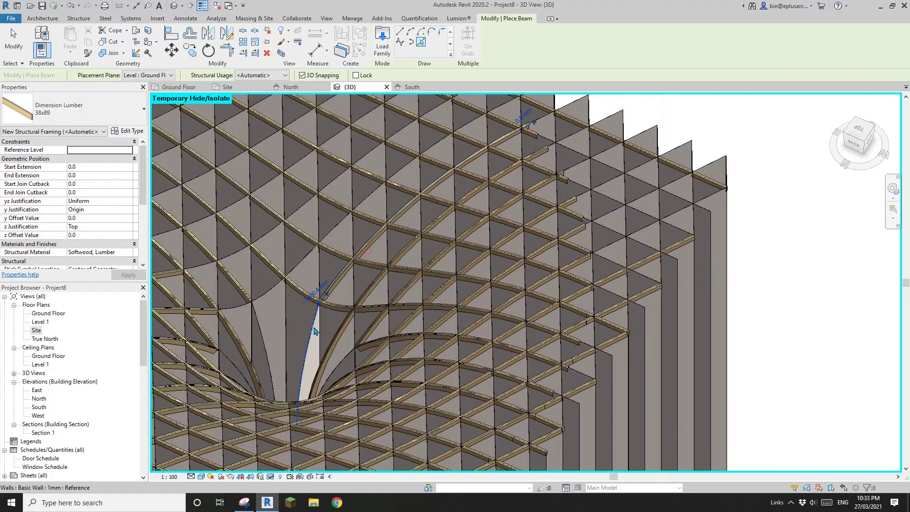
left_click(269, 290)
middle_click_drag(270, 290, 385, 351)
scroll(389, 315, "down", 1)
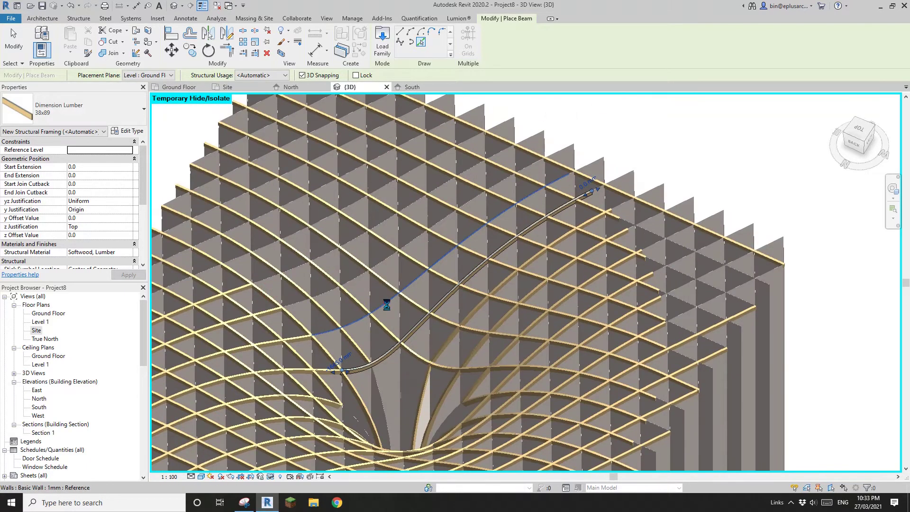
Step: Place second-direction beams on the wall tops behind the funnel, with their short end segments at the opposite stepped edge
left_click(327, 258)
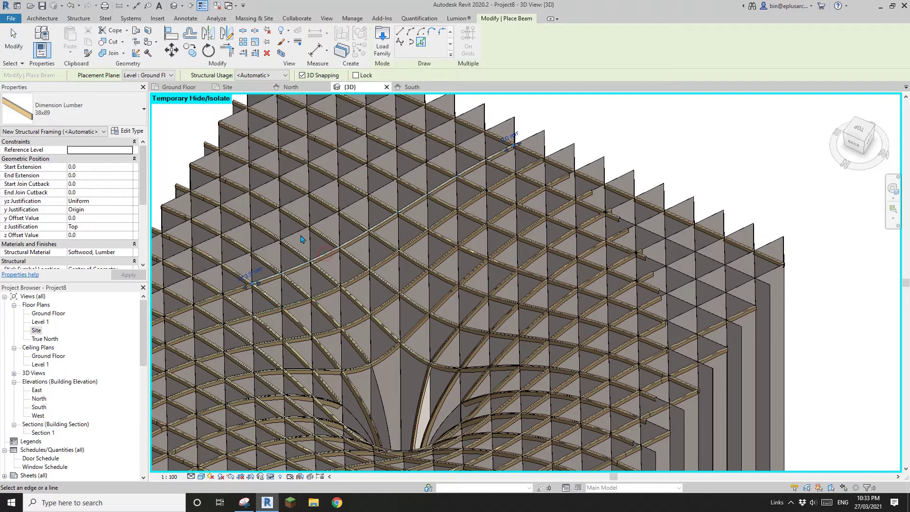
left_click(297, 236)
scroll(323, 251, "up", 3)
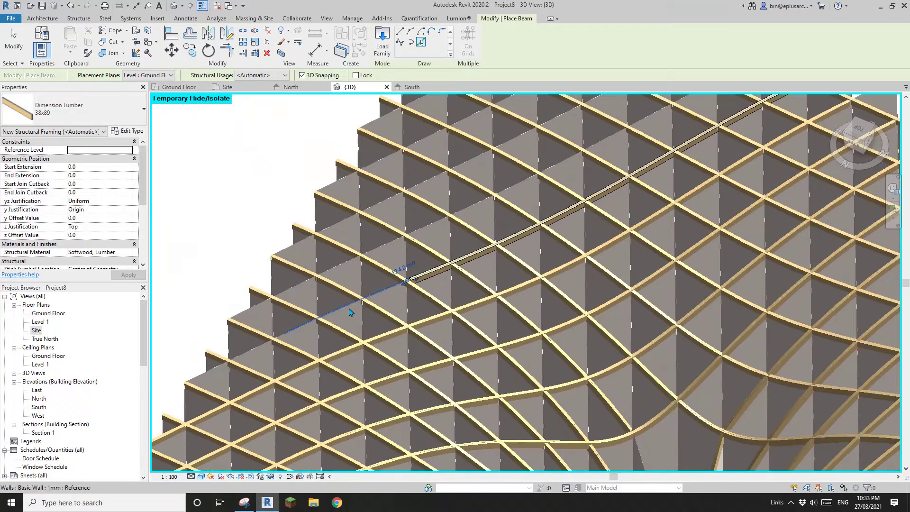
left_click(346, 267)
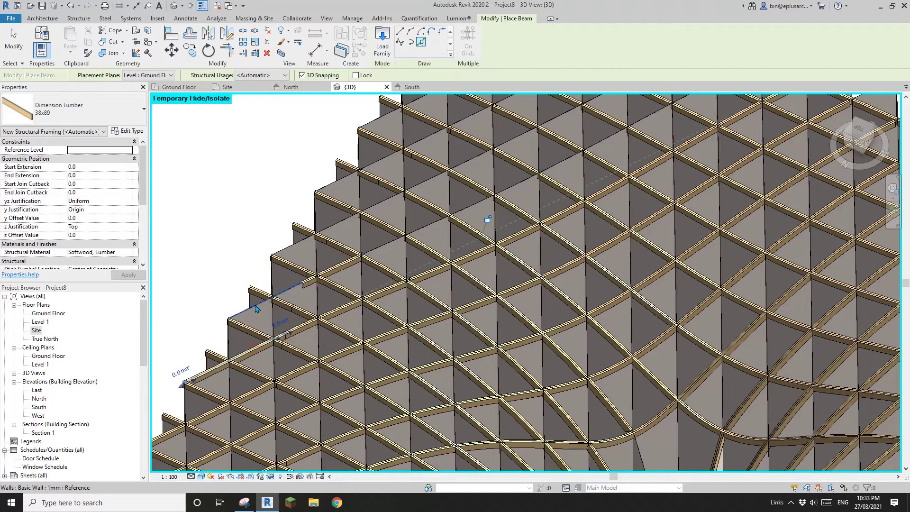
scroll(407, 251, "up", 1)
Step: Place second-direction beams on the next long wall tops towards the far corner, closing their gaps at the stepped edge
left_click(384, 237)
middle_click_drag(382, 229, 355, 287)
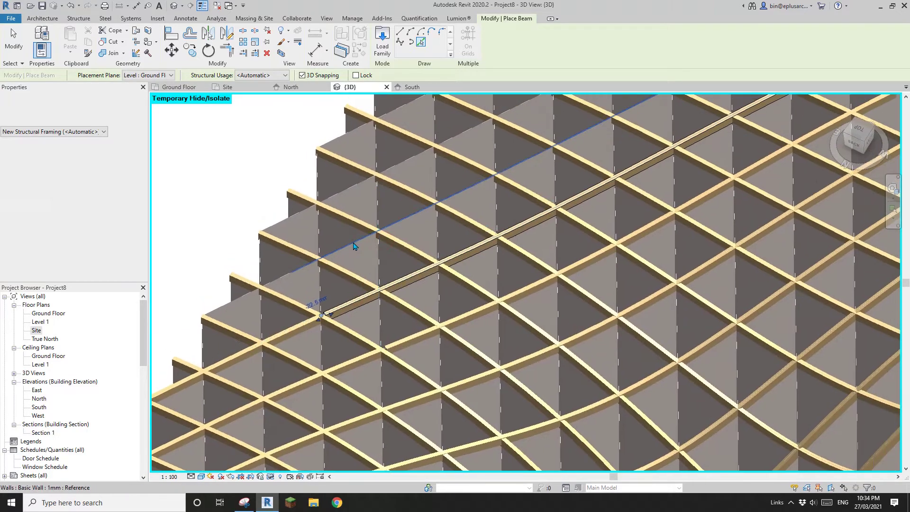
left_click(344, 251)
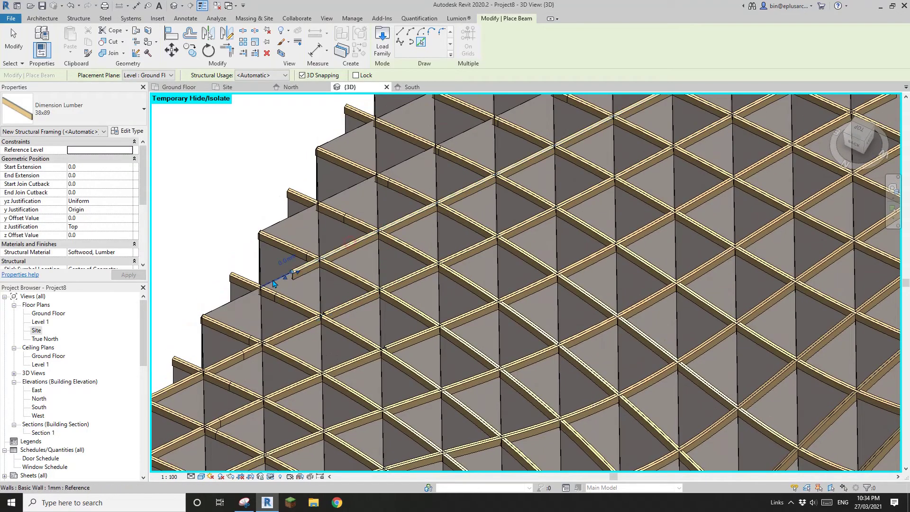
left_click(240, 299)
middle_click_drag(443, 176, 396, 245)
left_click(361, 232)
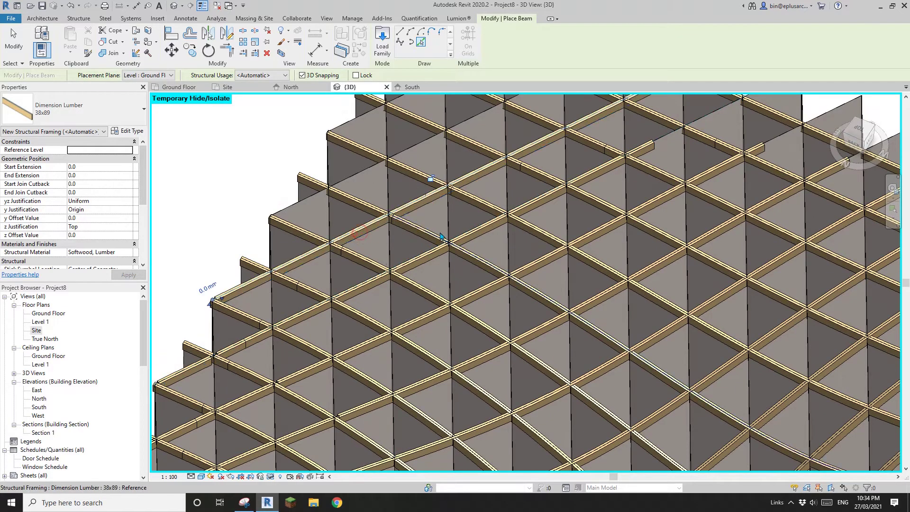
Step: Place edge-to-edge second-direction beams on the straight wall tops approaching the far corner
middle_click_drag(532, 270, 484, 341)
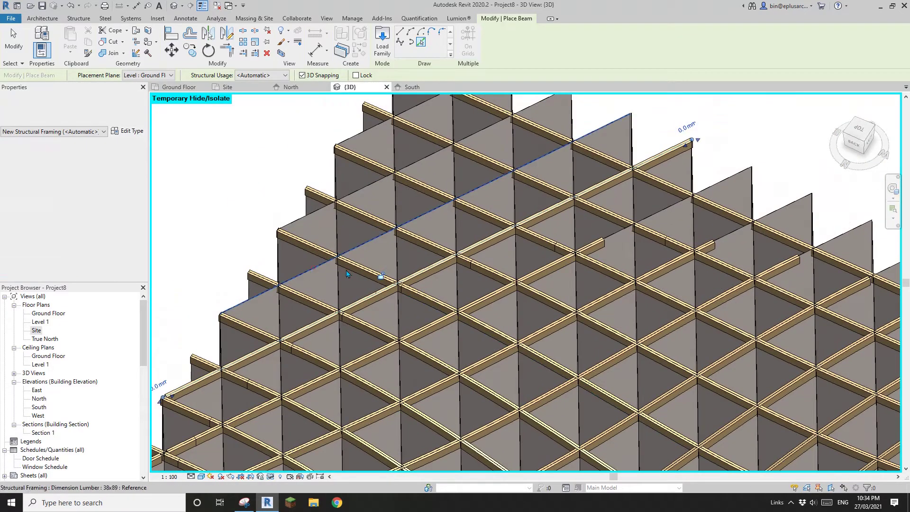
left_click(351, 251)
middle_click_drag(410, 205, 387, 246)
scroll(386, 244, "up", 3)
scroll(403, 201, "down", 1)
middle_click_drag(405, 199, 386, 225)
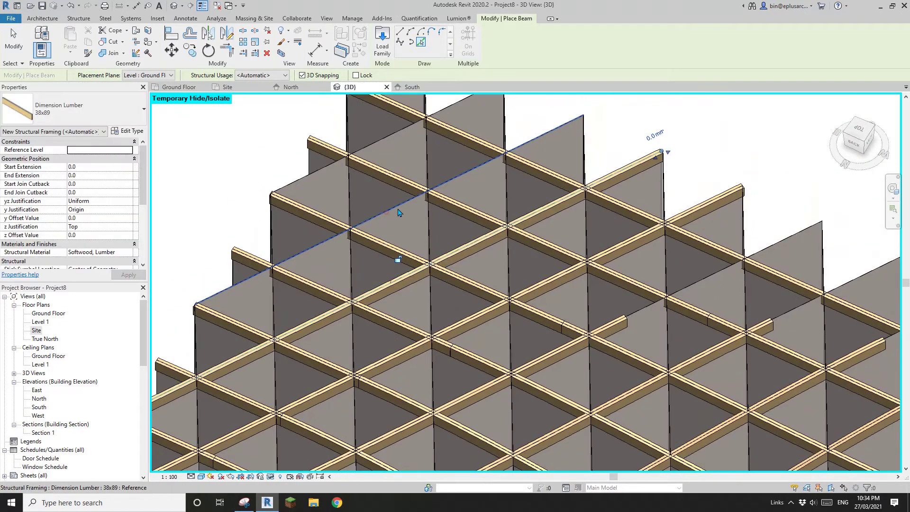
left_click(396, 207)
Step: Place second-direction beams on the last short wall tops at the tip of the far corner
middle_click_drag(387, 186, 387, 214)
left_click(321, 200)
scroll(322, 201, "down", 3)
middle_click_drag(370, 140, 350, 196)
scroll(350, 195, "up", 2)
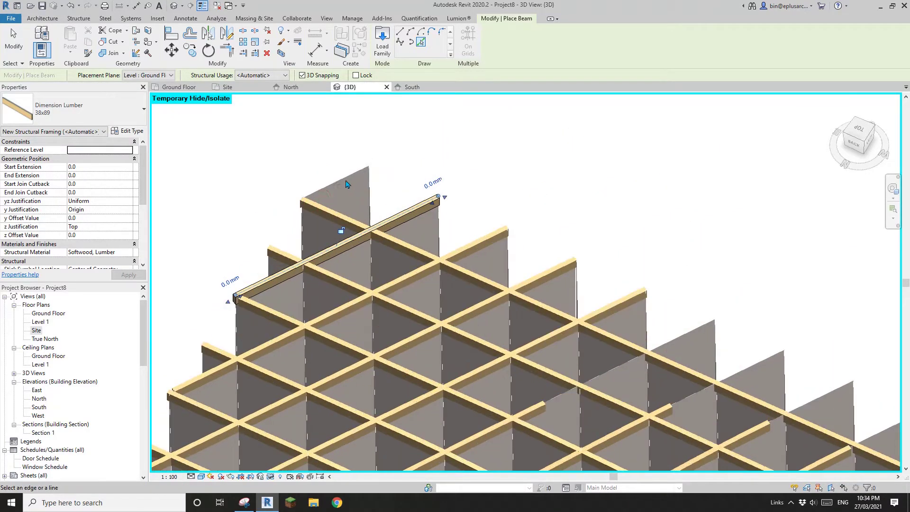
left_click(345, 178)
scroll(348, 190, "down", 3)
Step: Add the first missing second-direction end segments along the sawtooth far edge, starting from the far corner side
middle_click_drag(555, 265, 441, 253)
scroll(441, 256, "down", 2)
scroll(421, 262, "up", 3)
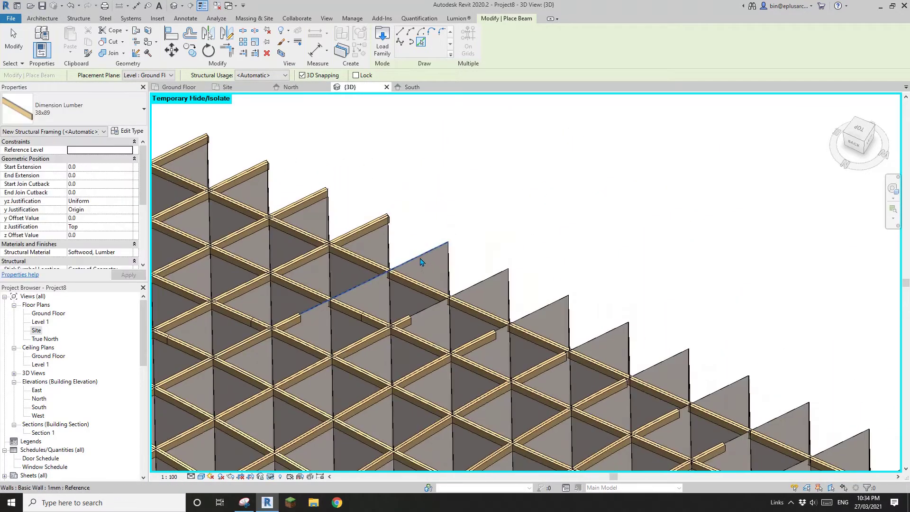
scroll(428, 316, "down", 2)
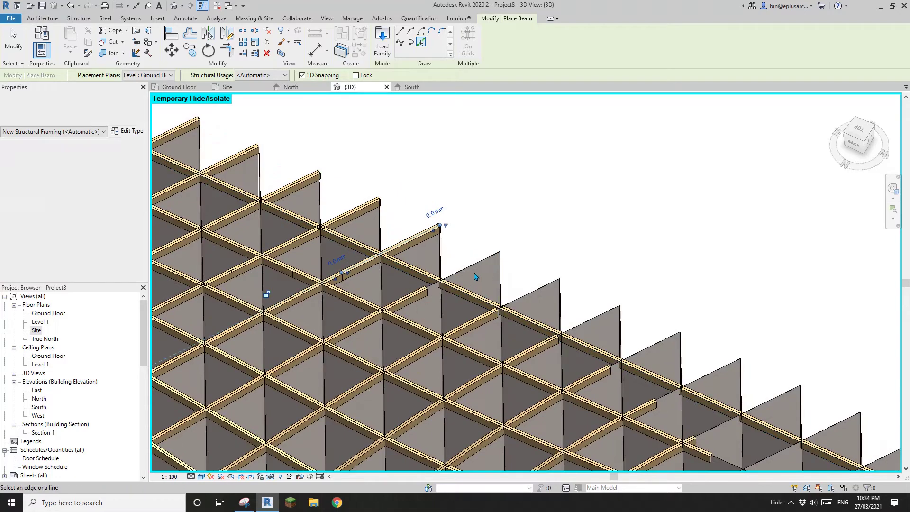
scroll(504, 291, "up", 2)
left_click(504, 287)
middle_click_drag(484, 285, 402, 254)
left_click(454, 269)
Step: Extend the next second-direction beams out to the sawtooth edge with end segments on the uncovered wall tops
scroll(498, 306, "up", 2)
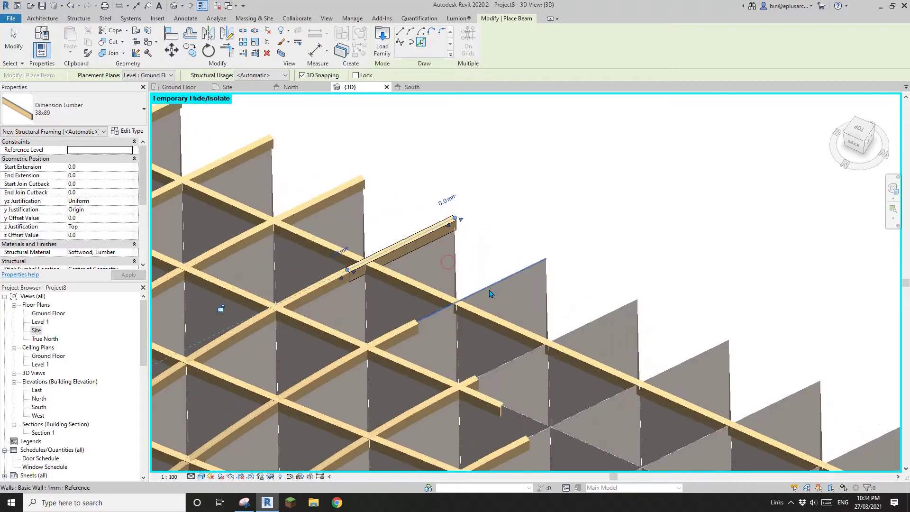
left_click(489, 290)
middle_click_drag(526, 327, 493, 294)
left_click(487, 327)
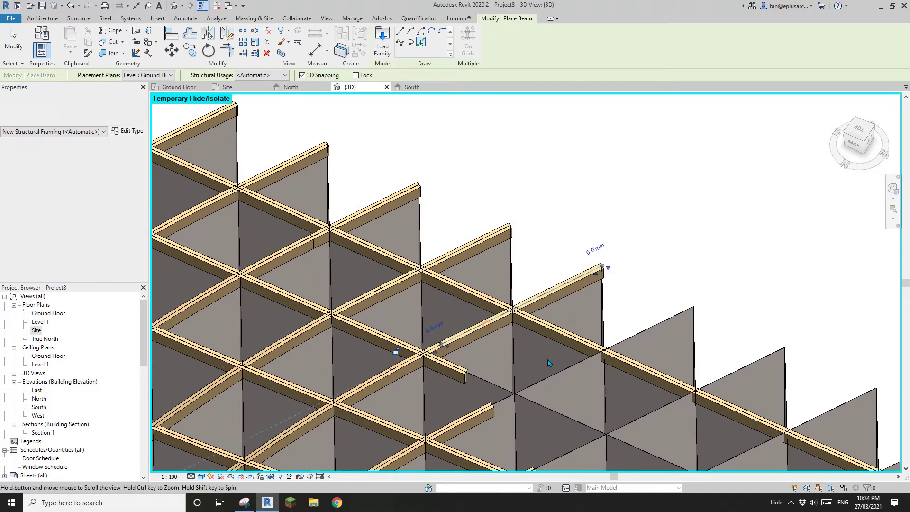
middle_click_drag(551, 370, 434, 308)
left_click(447, 325)
scroll(486, 334, "down", 1)
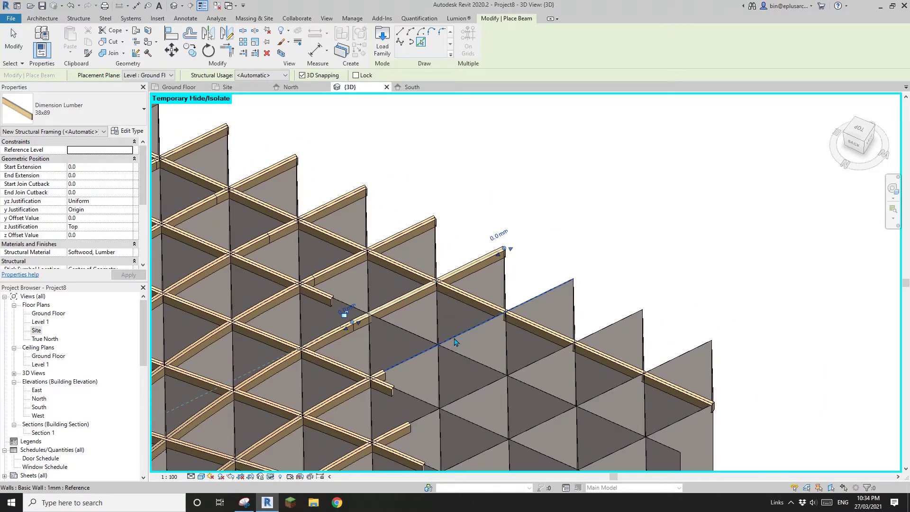
Step: Place another second-direction end segment at the sawtooth edge and a first-direction beam crossing the uncovered walls behind it
left_click(454, 337)
middle_click_drag(480, 339, 454, 275)
left_click(448, 296)
middle_click_drag(471, 333, 447, 295)
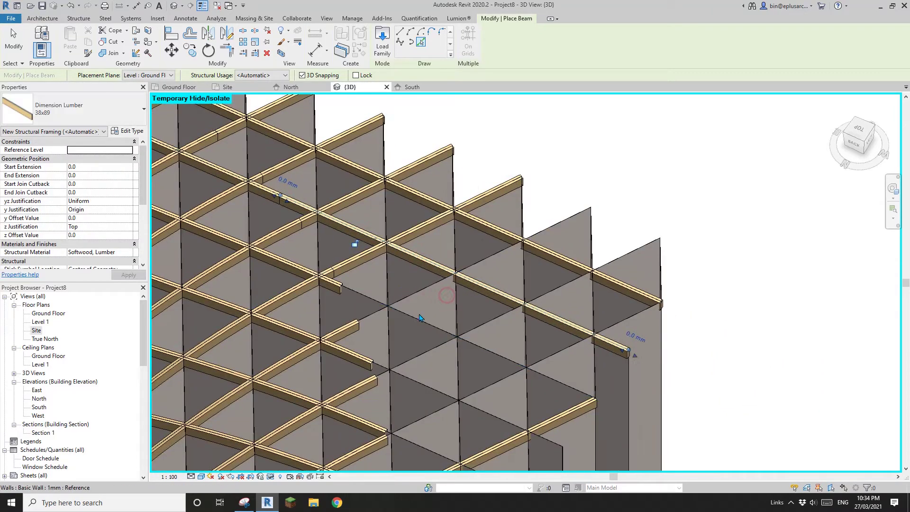
Step: Place beams in both crossing directions on the uncovered wall tops between the sawtooth far edge and the finished lattice
left_click(420, 320)
middle_click_drag(374, 364, 365, 307)
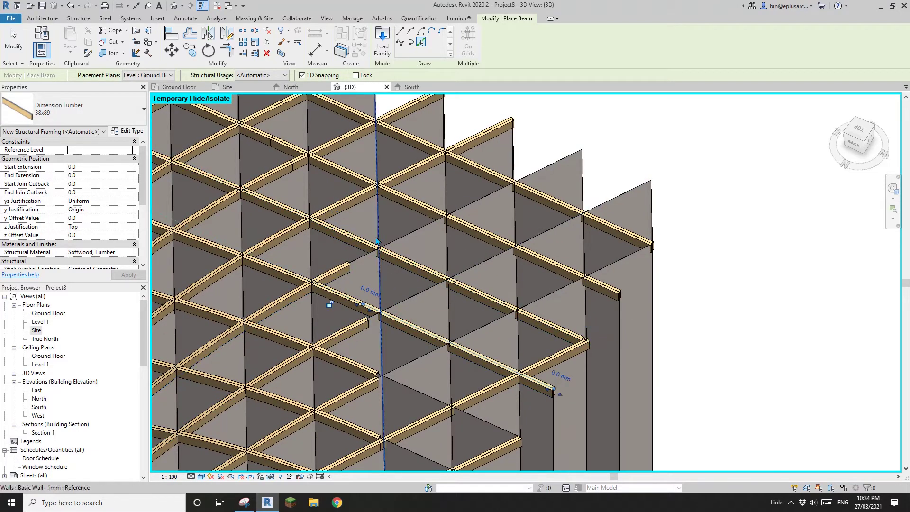
middle_click_drag(459, 281, 501, 254)
scroll(501, 255, "down", 1)
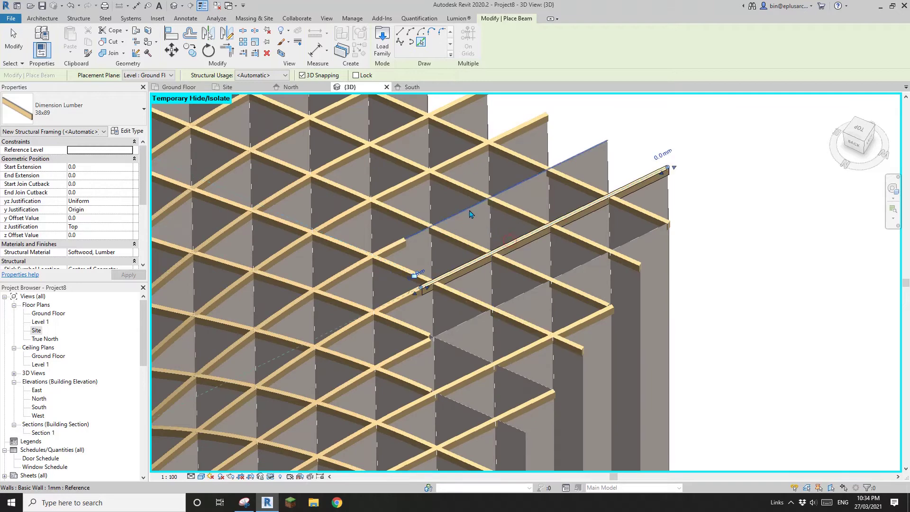
scroll(502, 263, "down", 2)
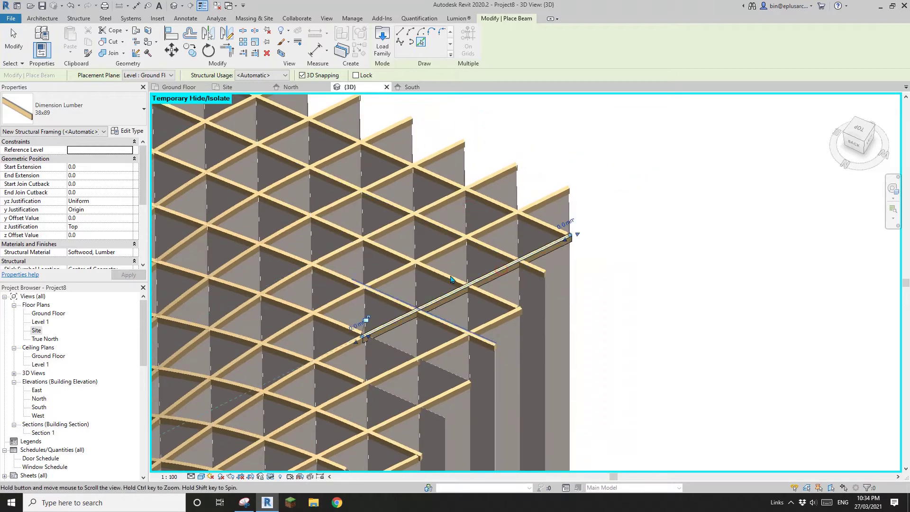
scroll(451, 279, "down", 3)
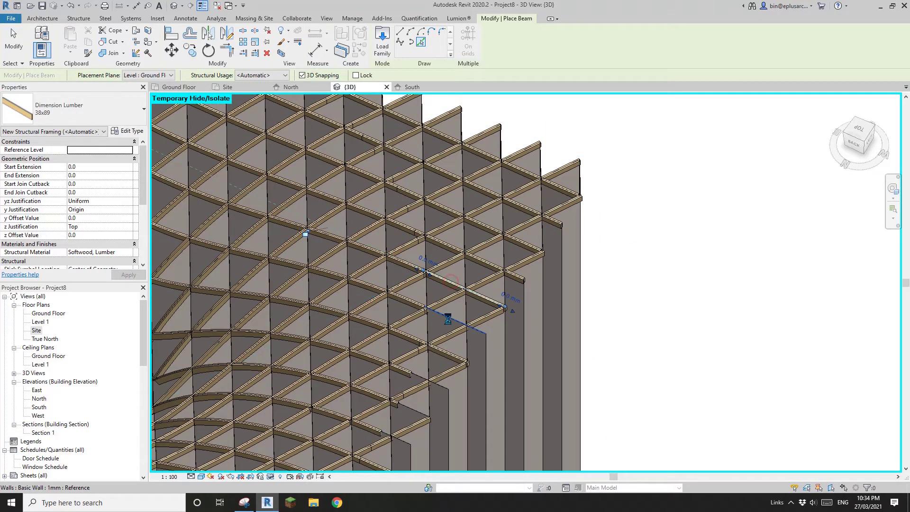
Step: Add the remaining first-direction end segments on the uncovered wall tips farther along the stepped edge
left_click(448, 319)
scroll(448, 319, "down", 1)
scroll(458, 350, "up", 4)
middle_click_drag(430, 367, 467, 287)
left_click(460, 341)
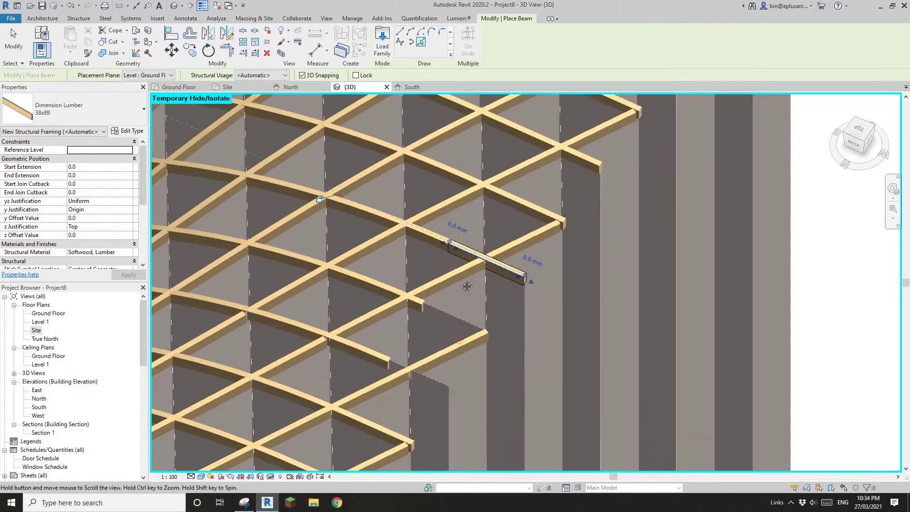
scroll(467, 286, "down", 3)
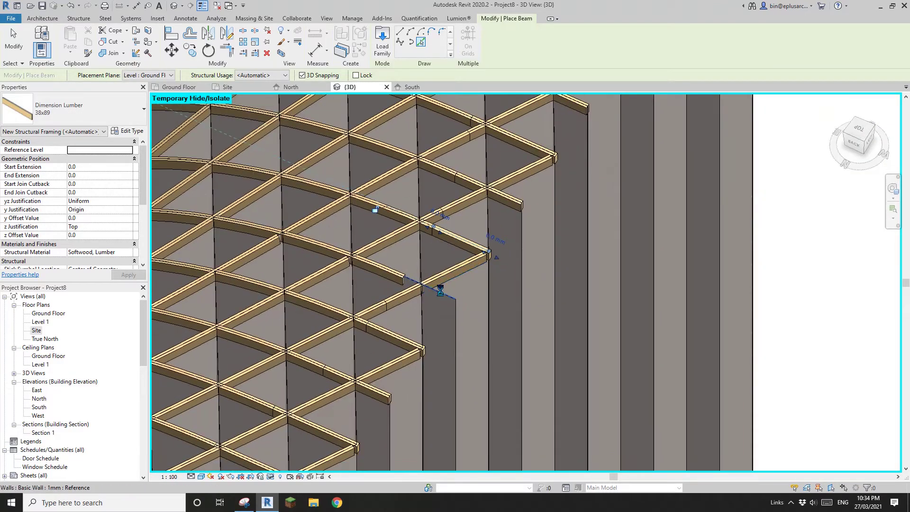
scroll(441, 290, "down", 8)
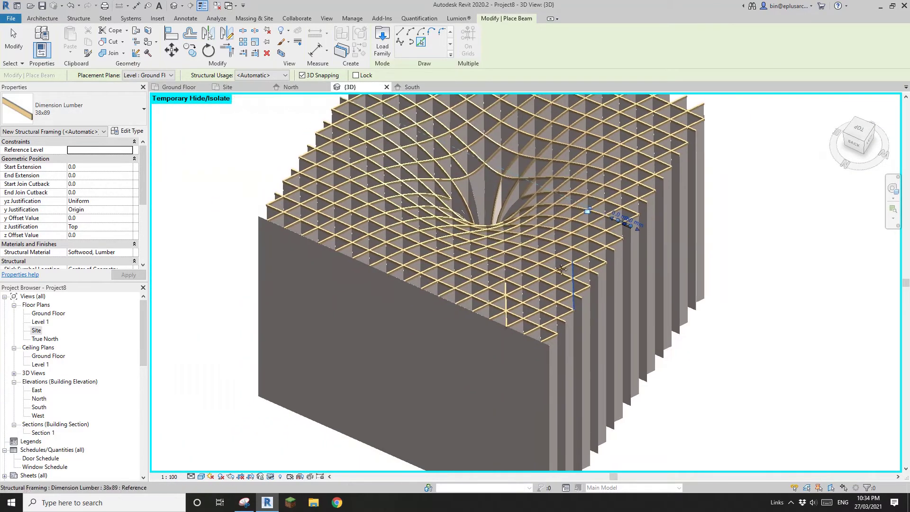
Step: Start the third-direction diagonal beams, covering the wall tops that run from above the funnel to the outer edge
scroll(562, 269, "up", 5)
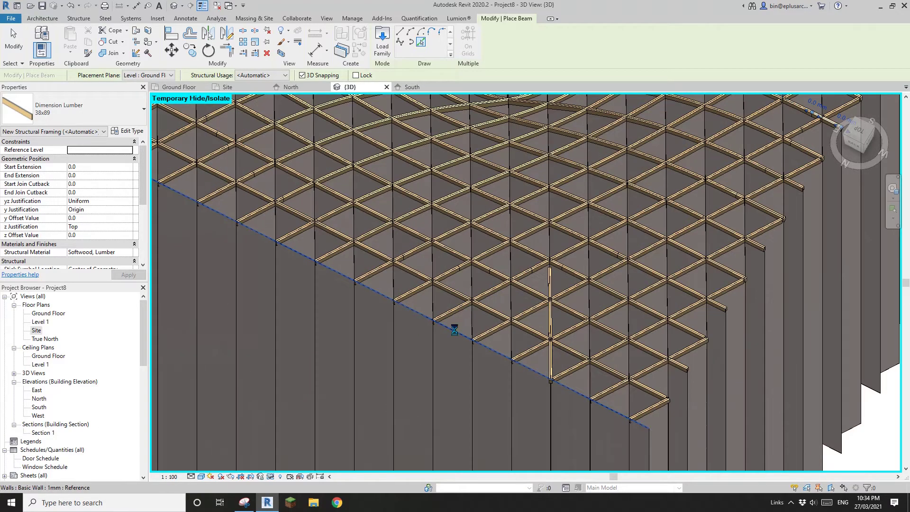
scroll(450, 280, "down", 5)
middle_click_drag(450, 279, 383, 204, "shift")
scroll(612, 264, "up", 4)
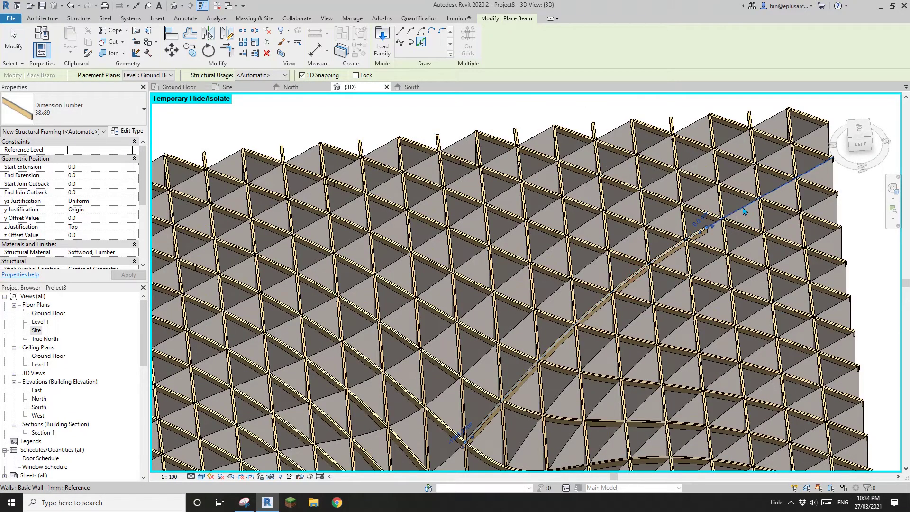
left_click(706, 195)
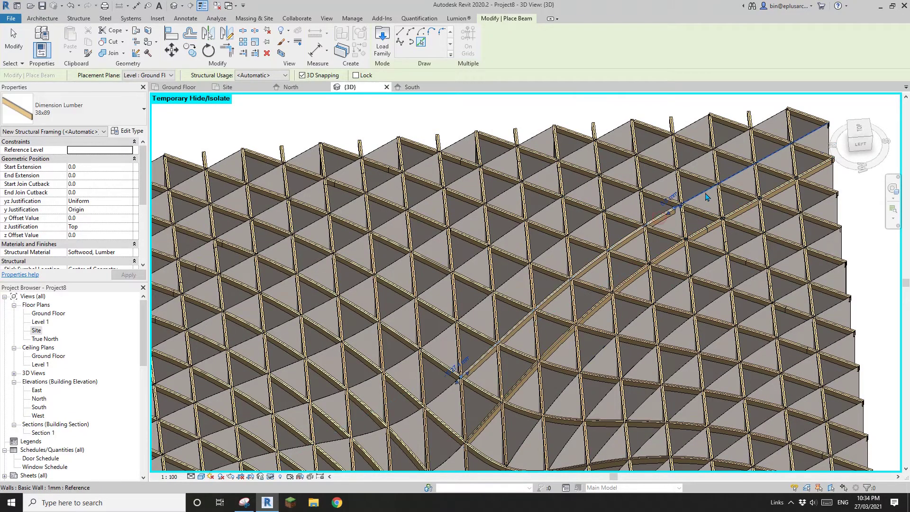
left_click(697, 166)
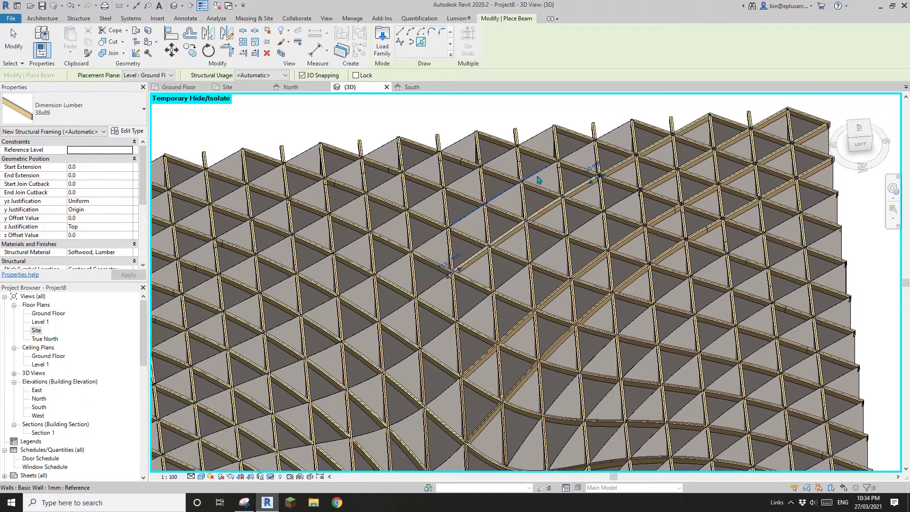
left_click(451, 226)
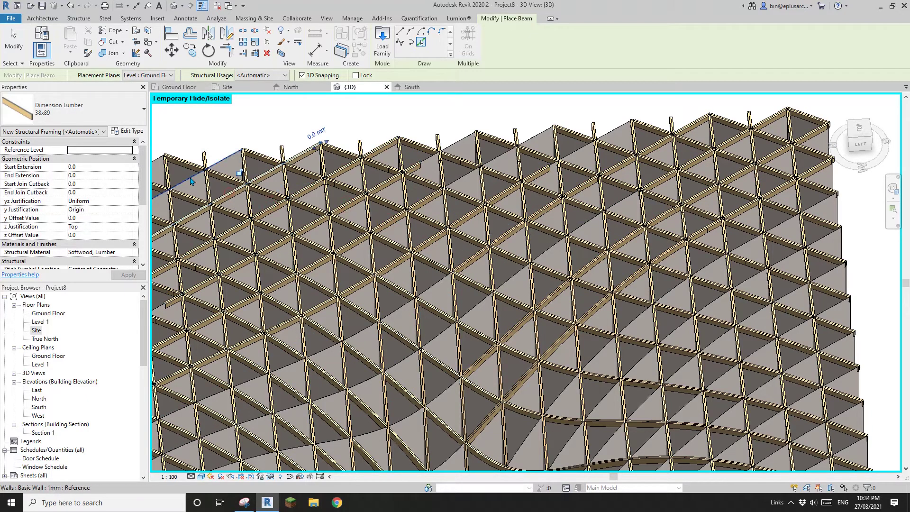
Step: Fill the uncovered wall tops along the upper sawtooth edge with short third-direction beam segments
left_click(228, 183)
left_click(464, 145)
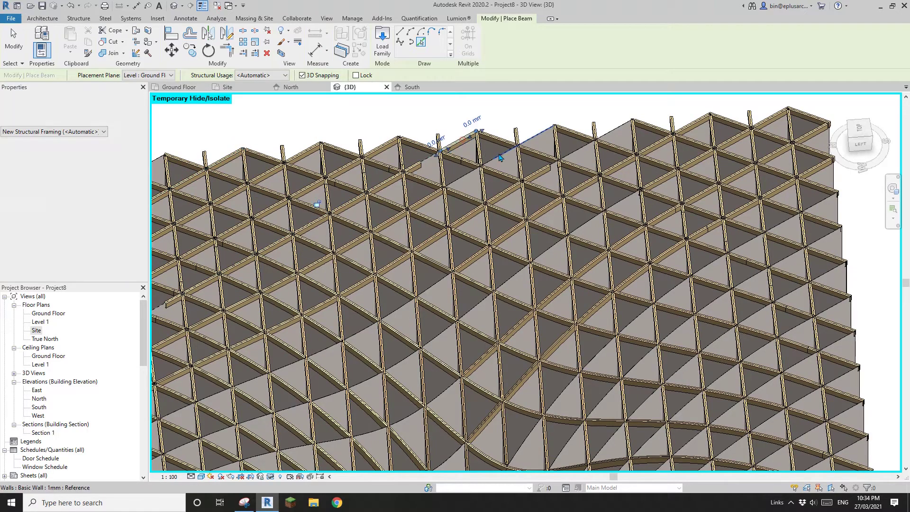
left_click(468, 178)
scroll(439, 165, "up", 2)
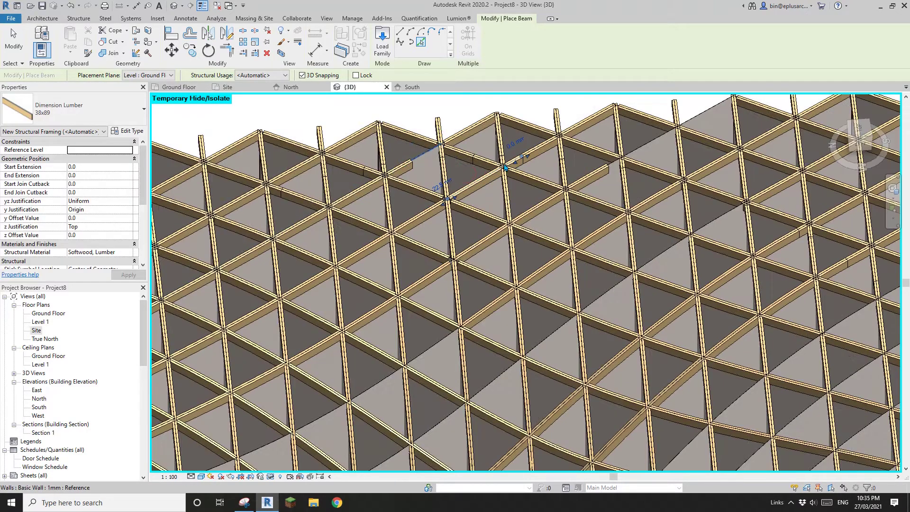
left_click(427, 161)
middle_click_drag(660, 152, 626, 163)
left_click(666, 135)
Step: Place curved third-direction beams on successive wall tops from the outer lattice down to the funnel's rim
scroll(670, 142, "down", 4)
middle_click_drag(683, 177, 711, 128)
scroll(522, 254, "up", 2)
left_click(517, 250)
middle_click_drag(525, 215, 511, 156)
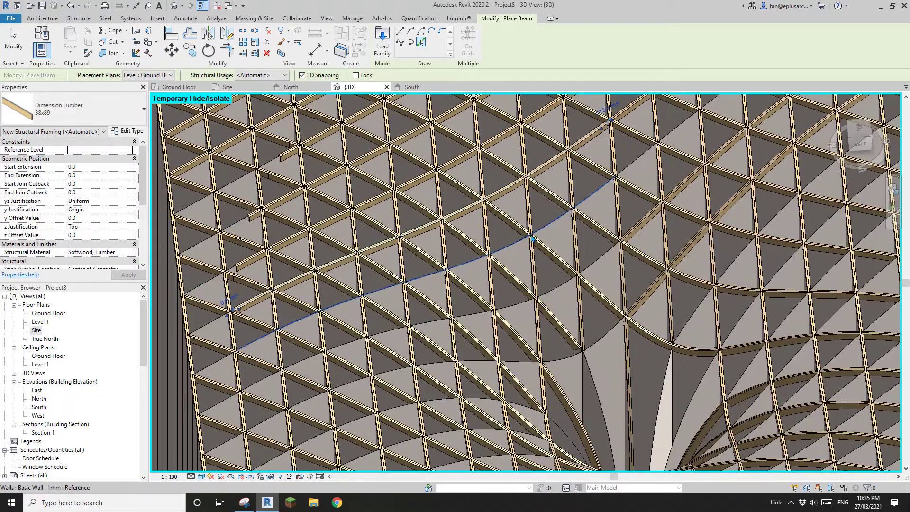
left_click(550, 221)
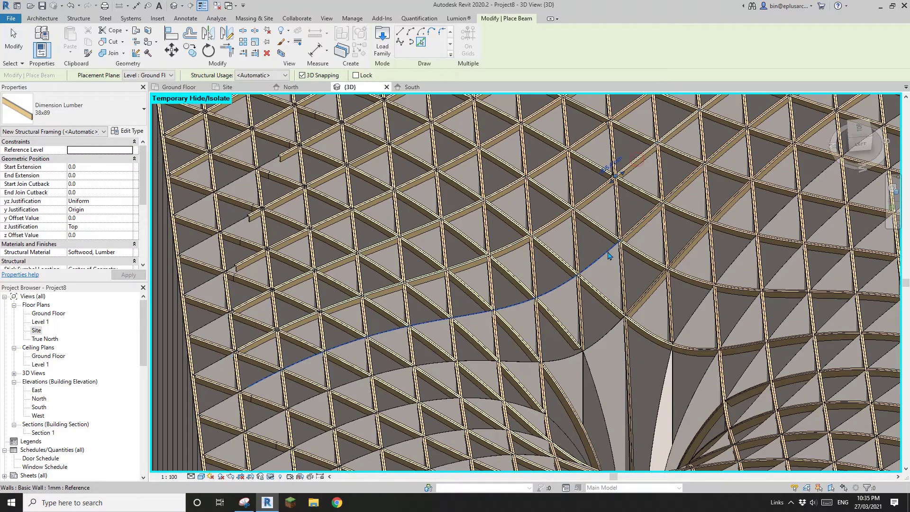
left_click(605, 349)
left_click(564, 353)
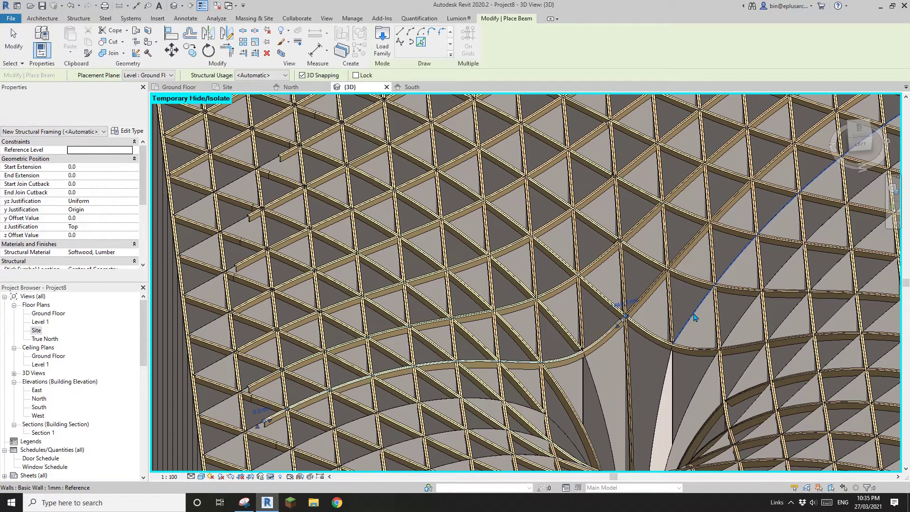
Step: Place third-direction beams on the curved wall tops fanning out from the funnel opening to the straight outer edge
left_click(740, 326)
scroll(730, 334, "down", 2)
middle_click_drag(730, 334, 603, 288)
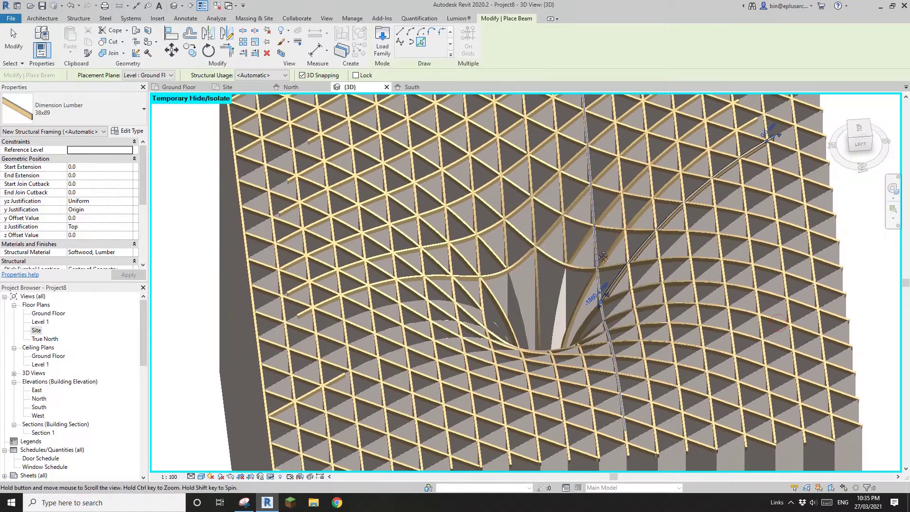
scroll(607, 285, "up", 1)
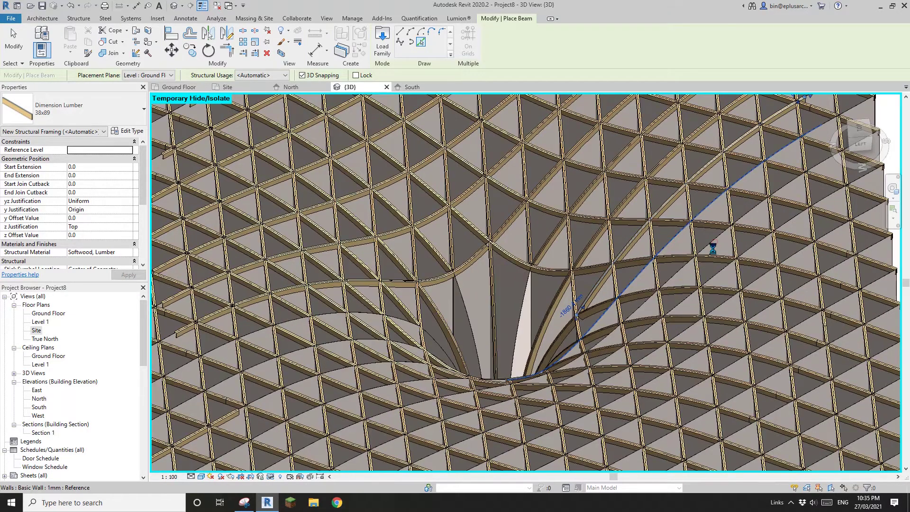
left_click(713, 248)
left_click(683, 304)
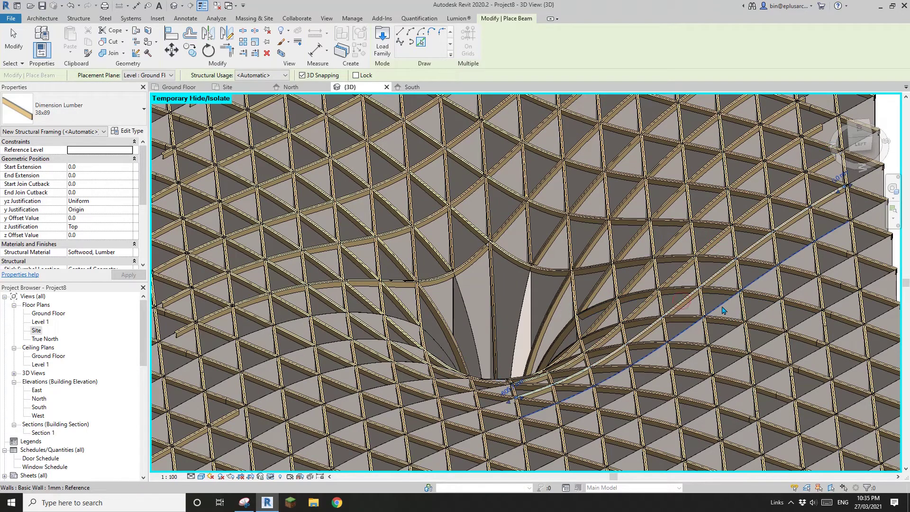
Step: Continue the third-direction beams across the flatter area beside the funnel, ending with the short segment at the outer corner
middle_click_drag(730, 338, 645, 323, "shift")
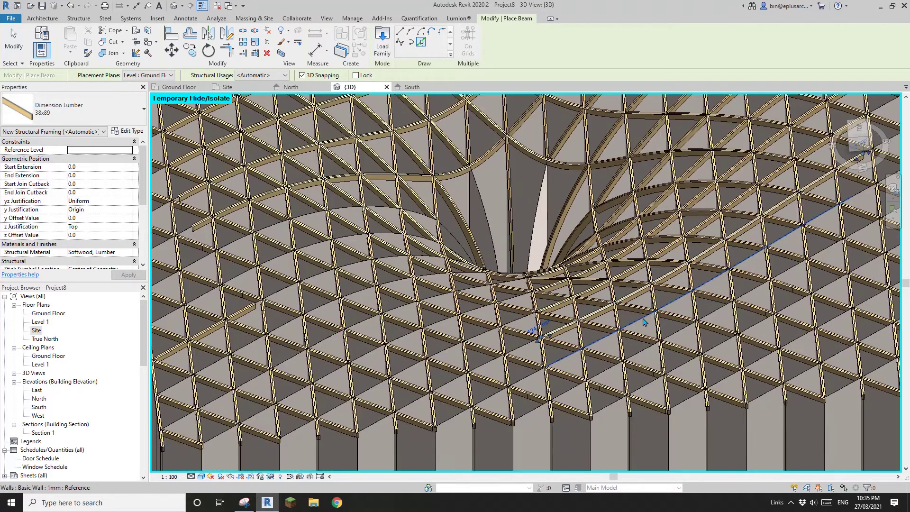
left_click(677, 349)
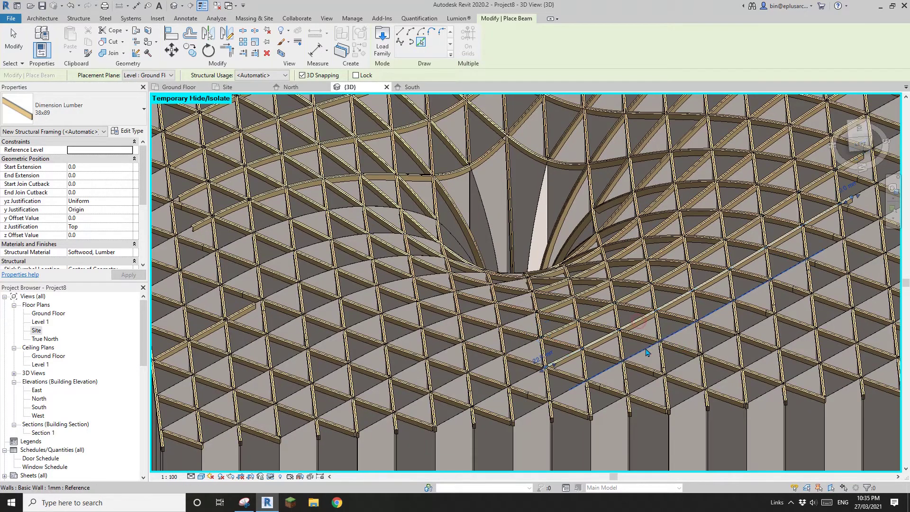
left_click(731, 383)
middle_click_drag(802, 373, 744, 357, "shift")
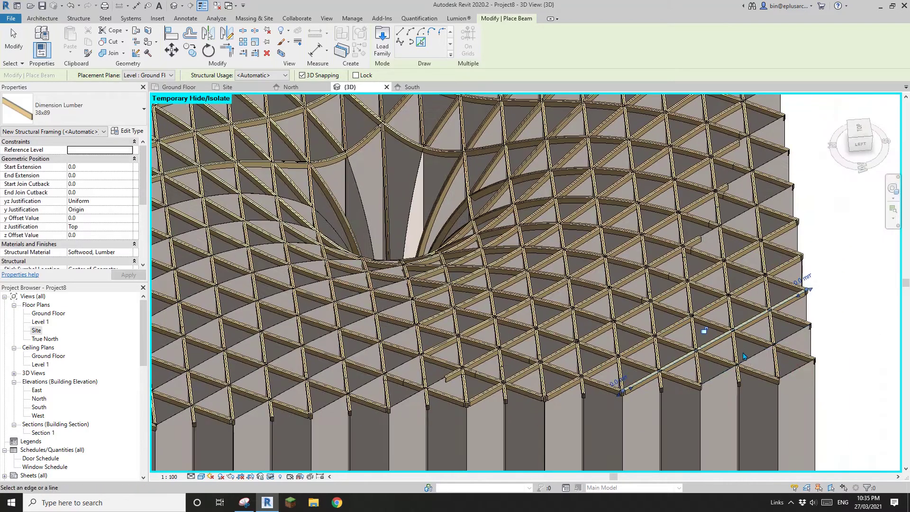
left_click(764, 345)
middle_click_drag(853, 328, 697, 397)
left_click(698, 397)
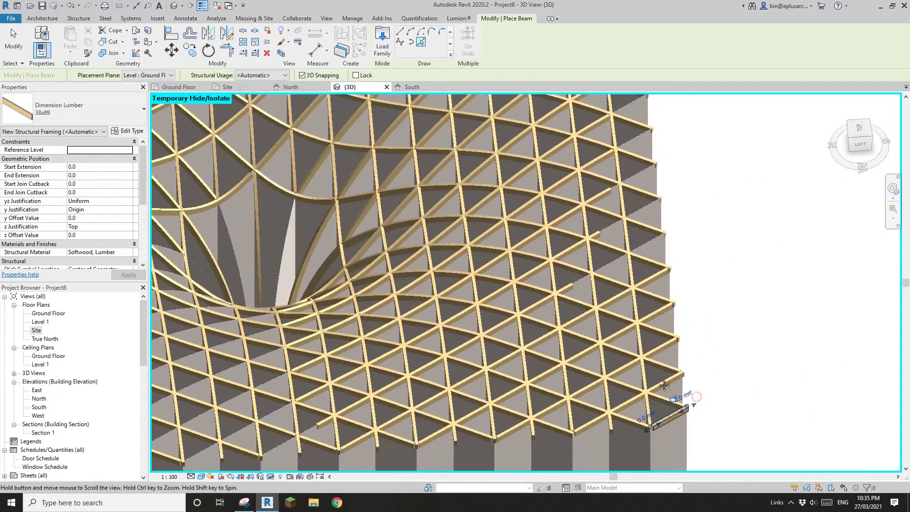
Step: Extend the third-direction beams to the straight outer edge with end segments, working up from the corner
middle_click_drag(618, 248, 578, 323)
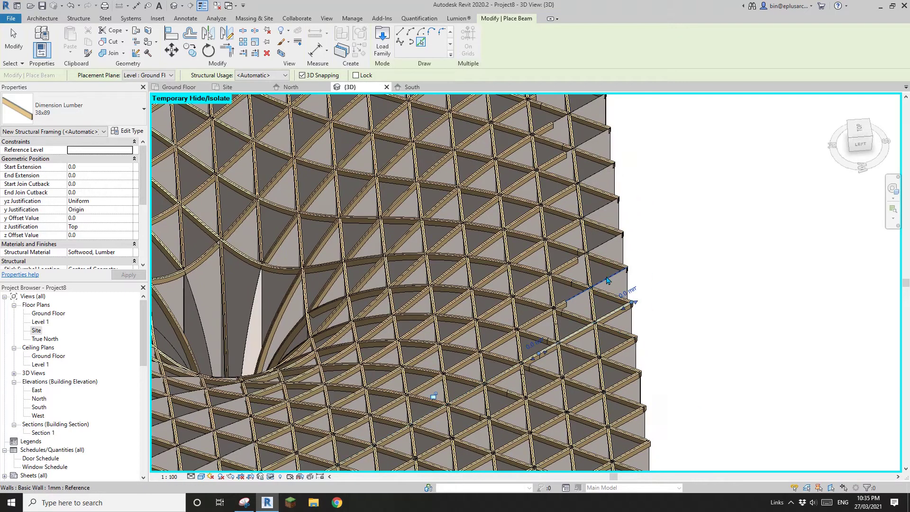
middle_click_drag(609, 280, 587, 286, "shift")
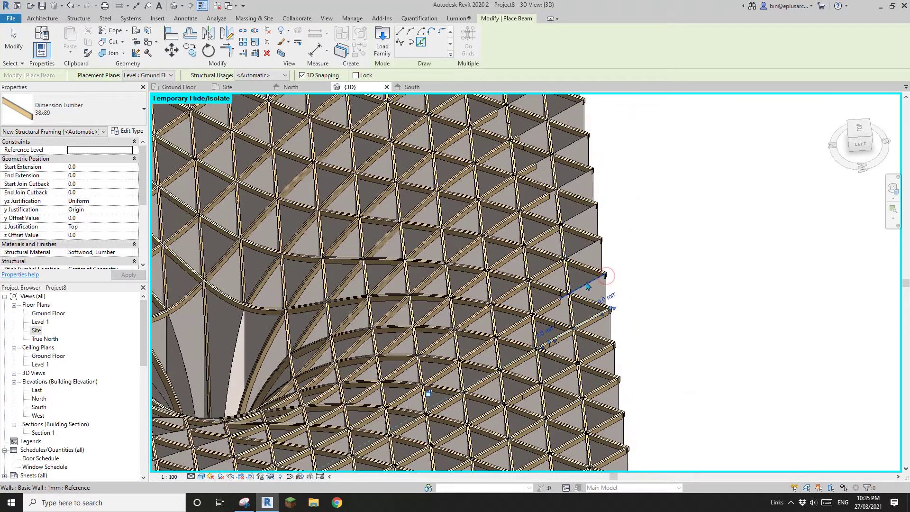
left_click(587, 248)
middle_click_drag(596, 209, 564, 255)
left_click(568, 258)
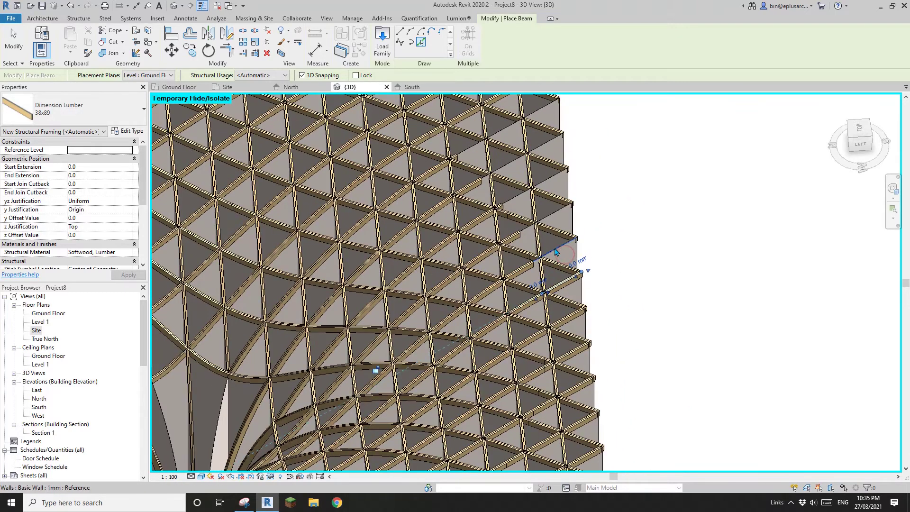
left_click(557, 252)
left_click(548, 219)
Step: Add the last third-direction end segments on the uncovered wall tops farther up the straight outer edge
middle_click_drag(550, 209, 504, 283)
scroll(542, 273, "down", 1)
scroll(541, 264, "up", 2)
left_click(496, 278)
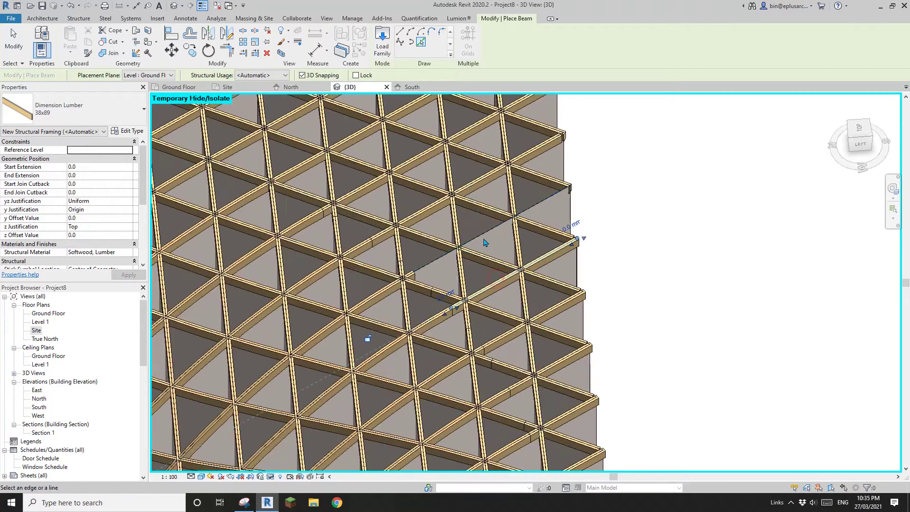
left_click(482, 232)
scroll(482, 232, "down", 3)
Step: Place beams down the steep wall edges inside the funnel throat and on a curved wall top leading out of it
middle_click_drag(431, 244, 431, 265)
middle_click_drag(403, 332, 525, 230)
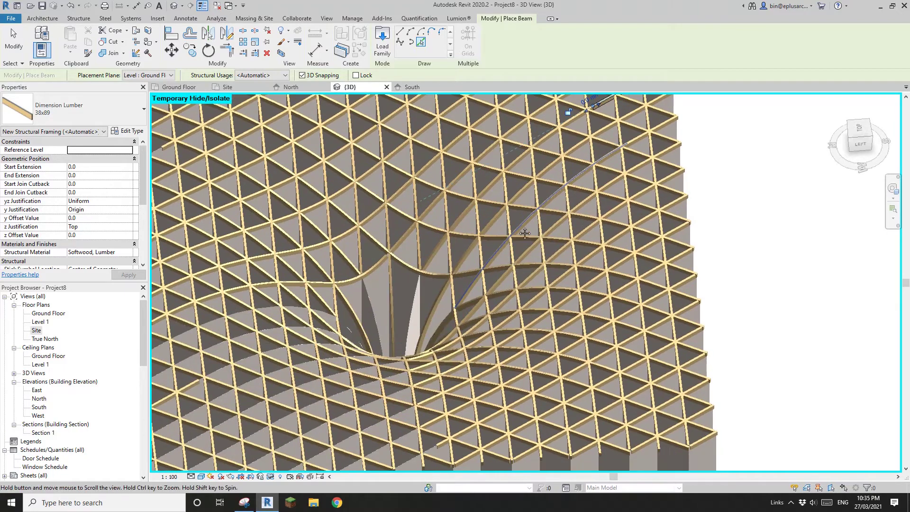
scroll(418, 315, "up", 2)
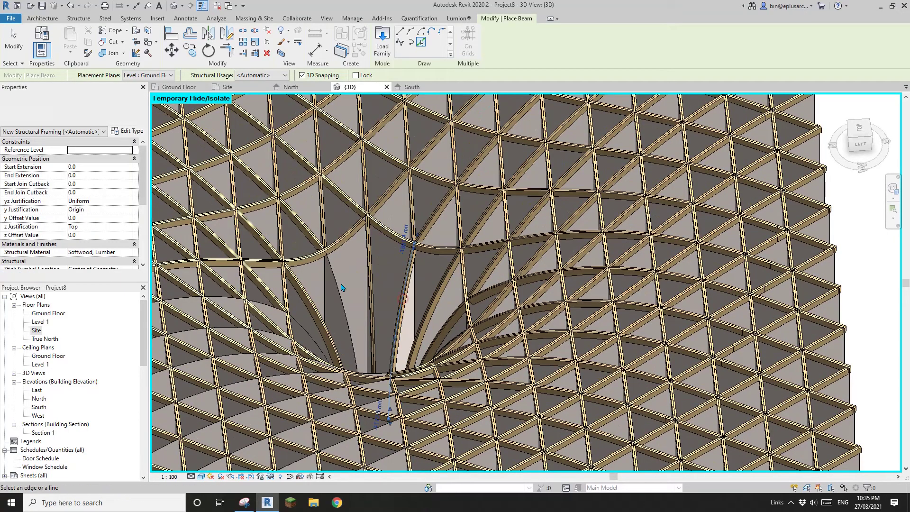
middle_click_drag(340, 289, 393, 278, "shift")
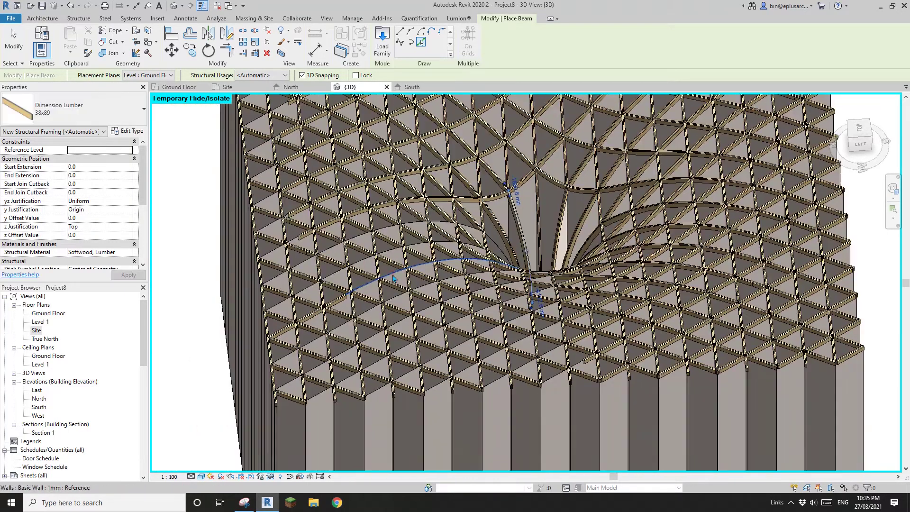
scroll(305, 273, "up", 2)
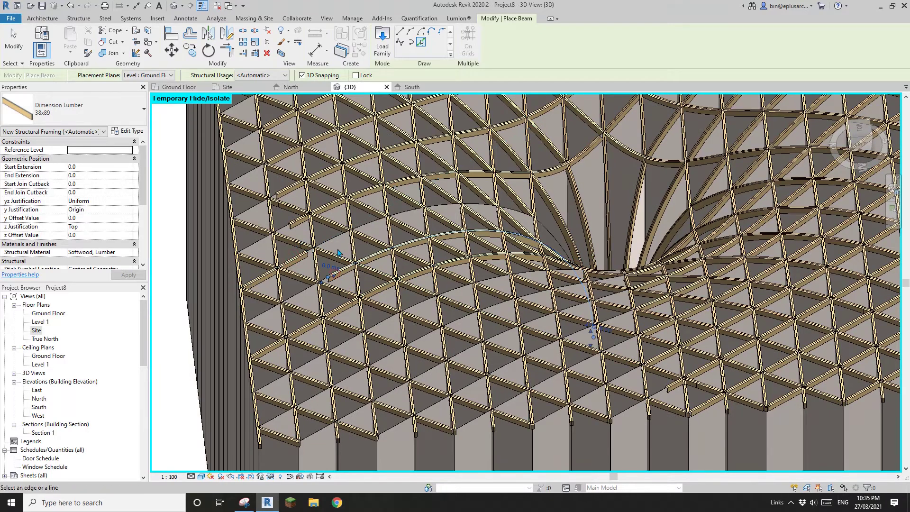
Step: Fill the uncovered third-direction wall tops in front of the funnel with beams, ending with the short segments along the zigzag outer edge
left_click(341, 347)
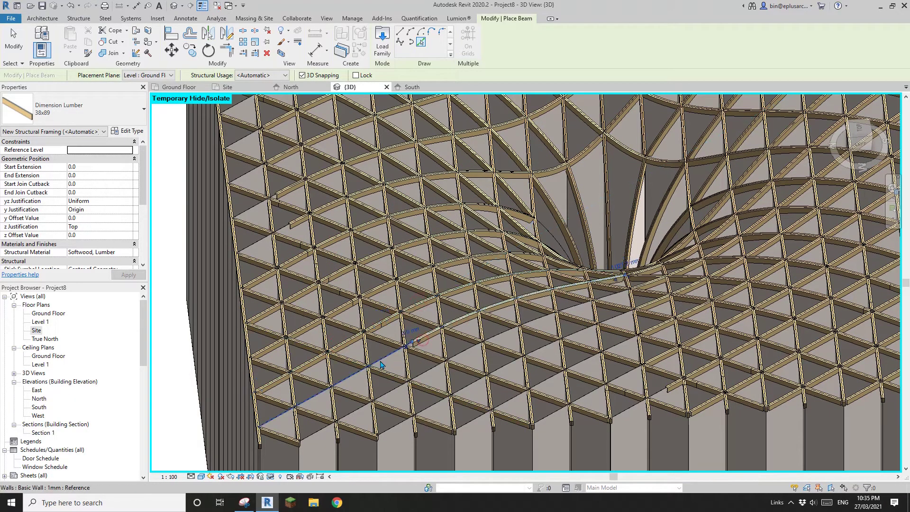
left_click(468, 354)
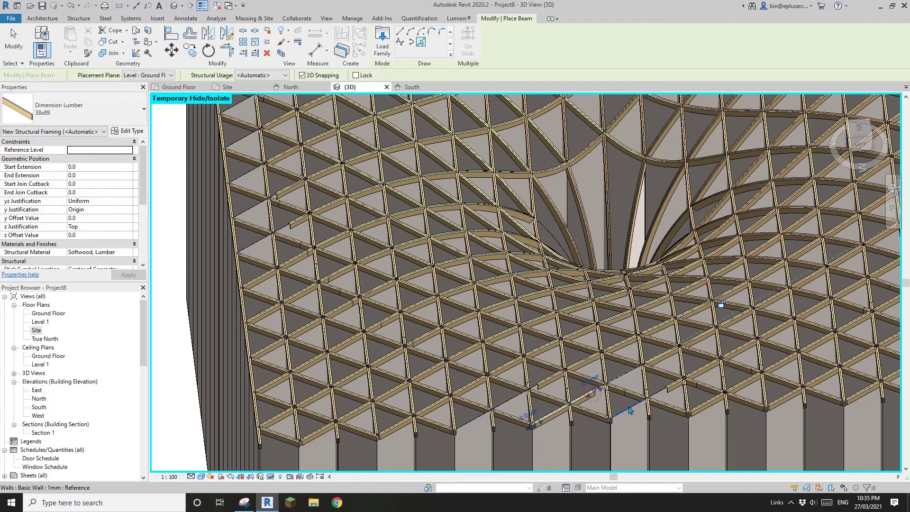
scroll(545, 400, "up", 3)
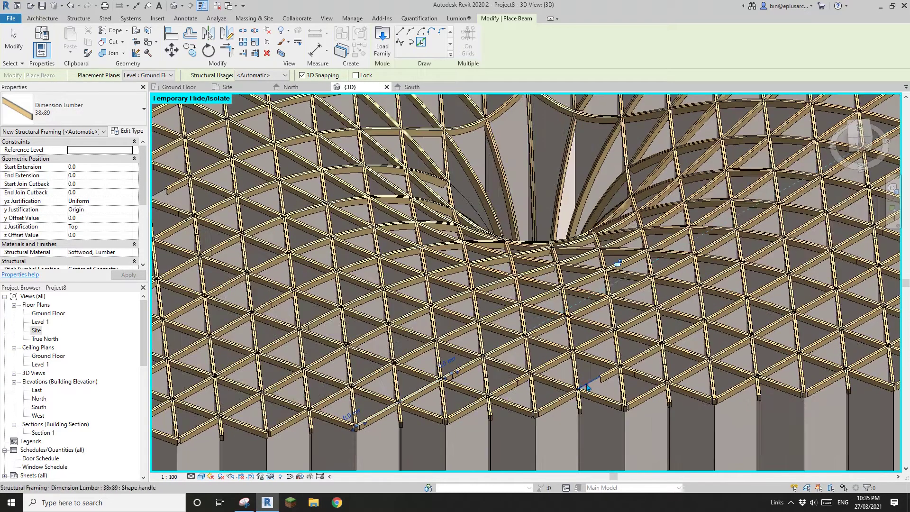
left_click(587, 388)
scroll(588, 385, "down", 3)
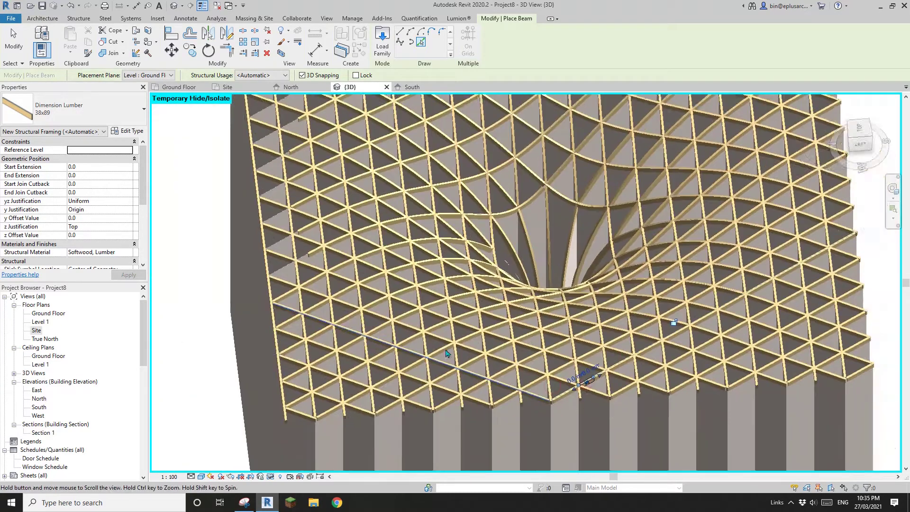
middle_click_drag(588, 383, 633, 375)
scroll(459, 337, "down", 1)
middle_click_drag(445, 328, 410, 351)
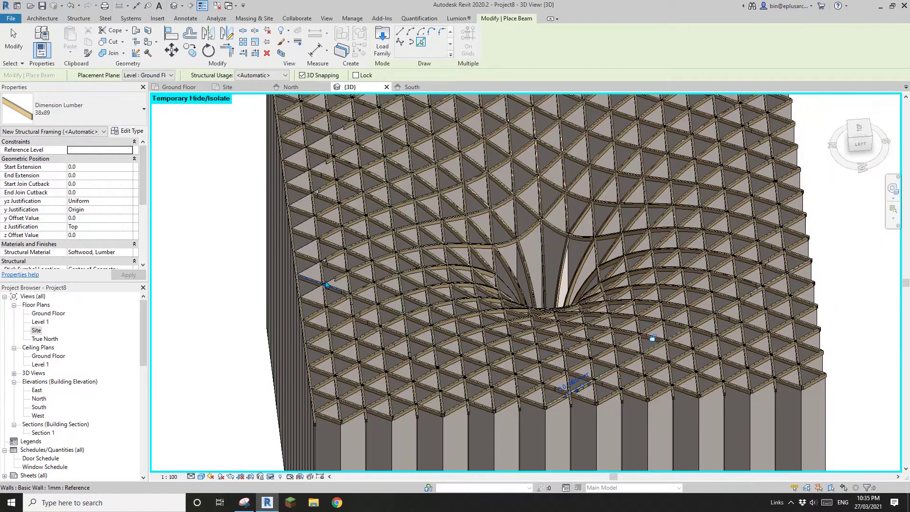
Step: Add the missing third-direction beams where rows stop short of the straight outer edge, working up toward the far corner
scroll(326, 284, "up", 3)
scroll(304, 257, "up", 2)
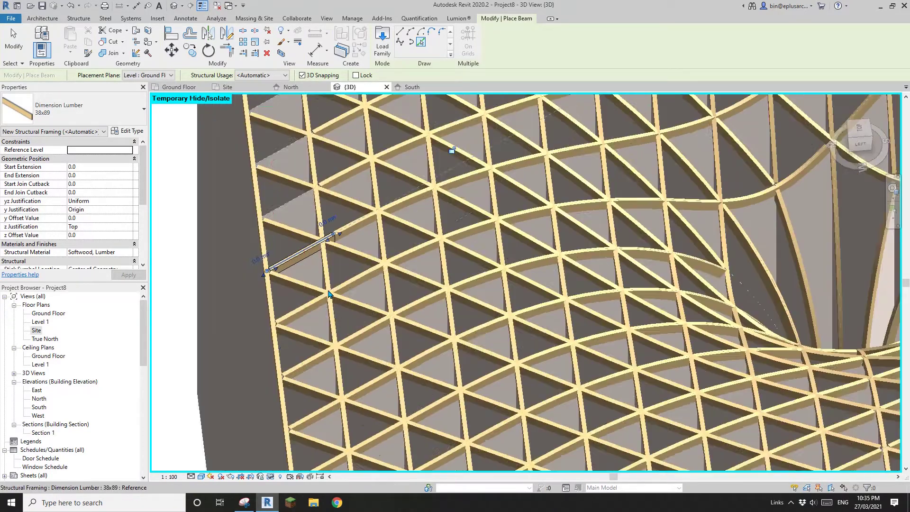
left_click(311, 291)
middle_click_drag(312, 240, 335, 285)
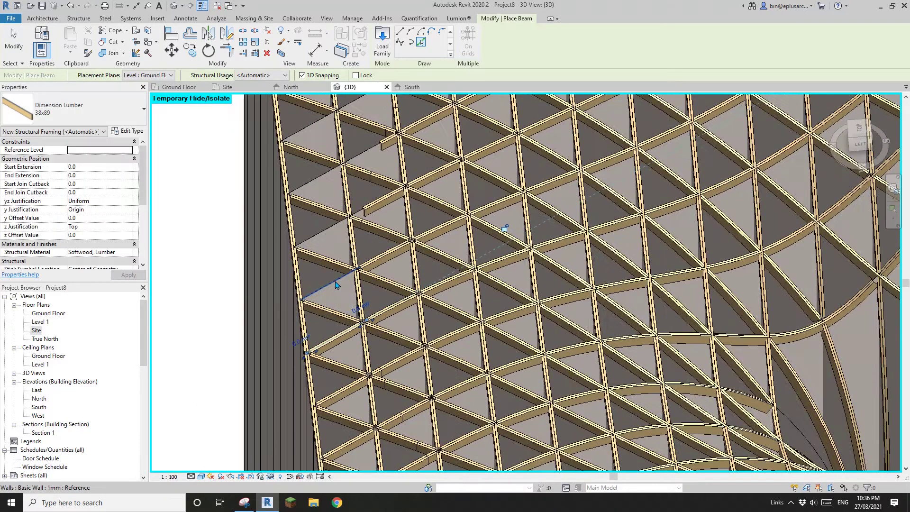
left_click(329, 230)
middle_click_drag(333, 242, 352, 318)
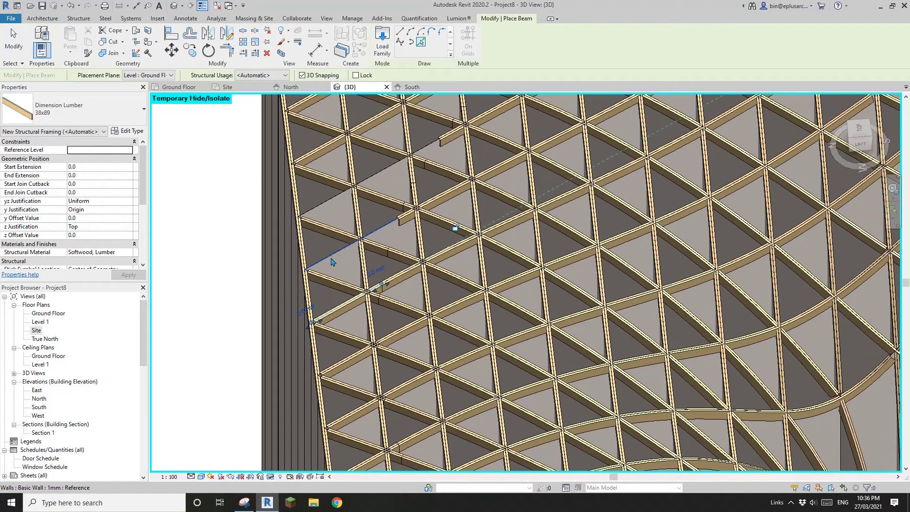
left_click(329, 259)
middle_click_drag(337, 215, 331, 257)
left_click(333, 238)
scroll(333, 239, "down", 5)
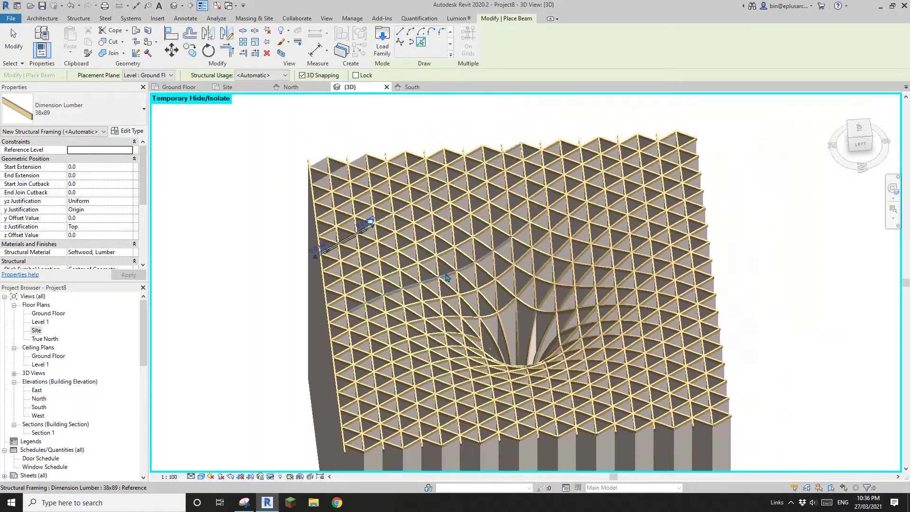
Step: Place the last third-direction beams on the short wall tops at the far outer corner and check the far edge
middle_click_drag(447, 275, 404, 280, "shift")
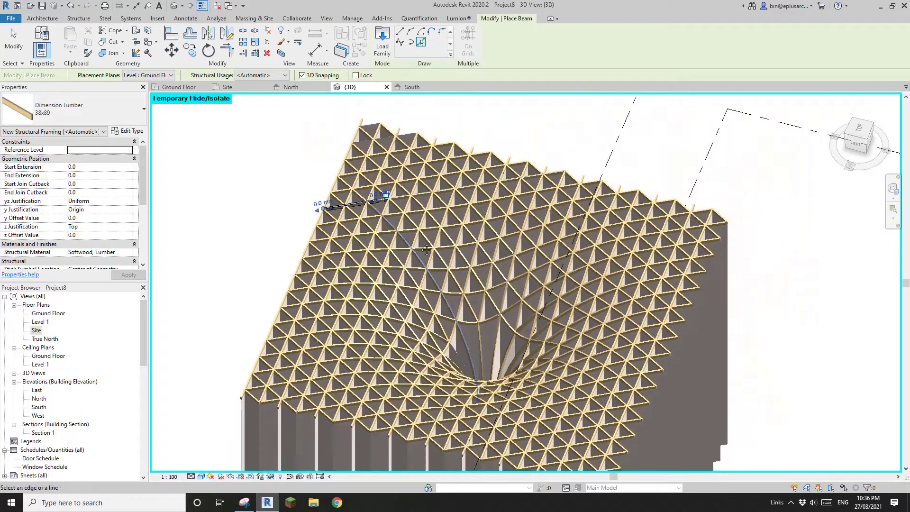
scroll(375, 144, "up", 6)
scroll(375, 145, "down", 5)
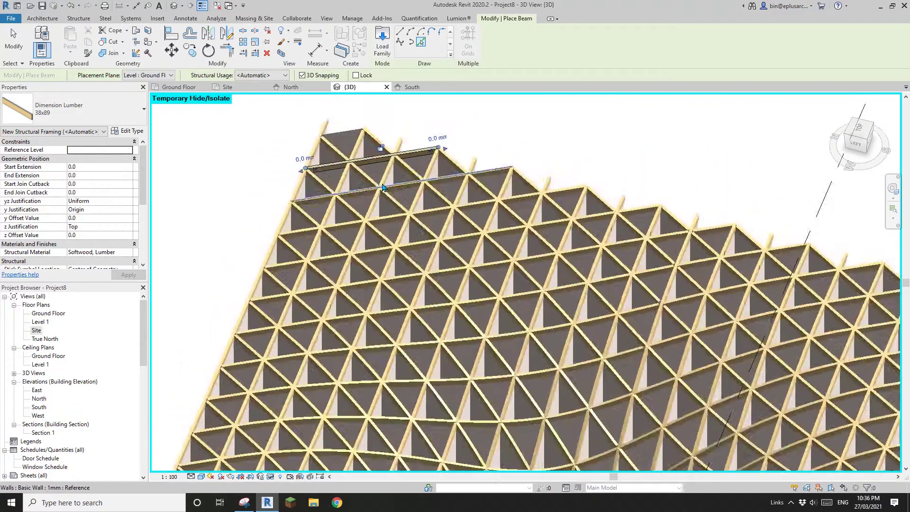
middle_click_drag(375, 144, 379, 172, "shift")
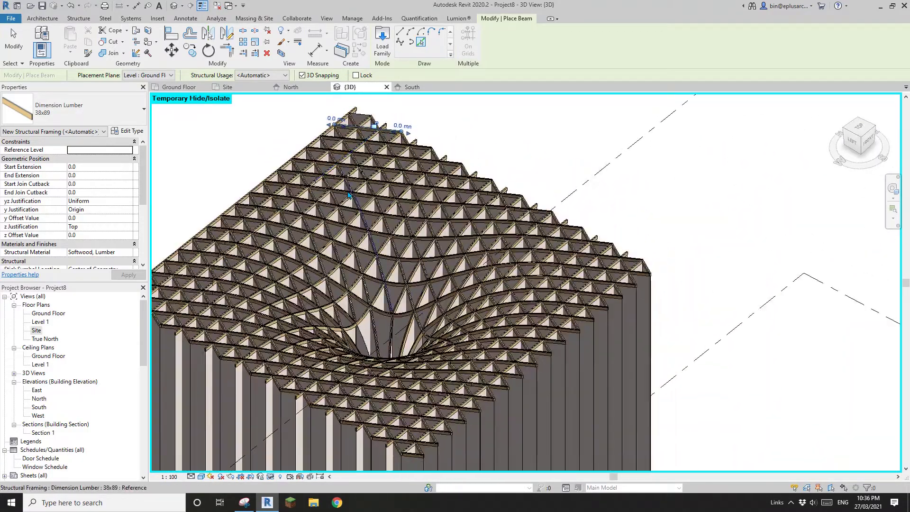
scroll(450, 178, "up", 6)
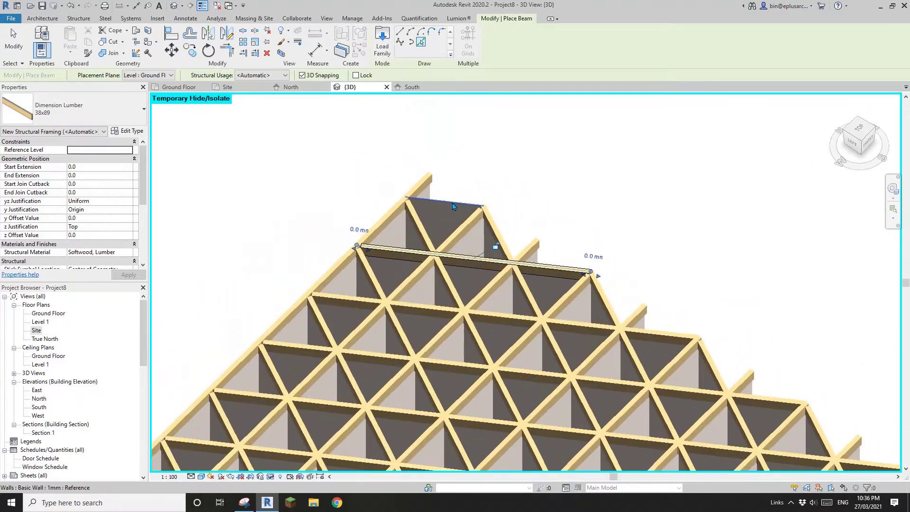
scroll(451, 178, "down", 6)
scroll(505, 174, "up", 5)
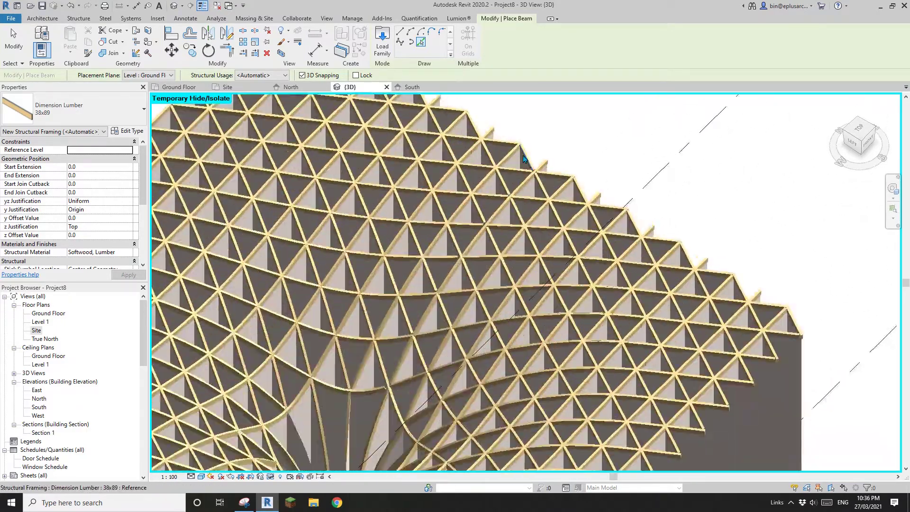
scroll(522, 172, "down", 2)
middle_click_drag(523, 173, 403, 247)
scroll(393, 250, "up", 2)
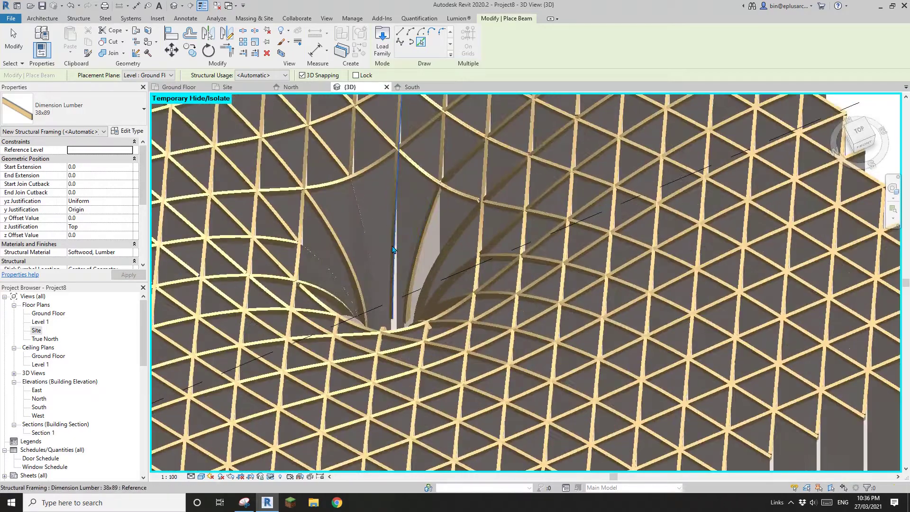
Step: Place beams on the remaining steep, curved wall edges that drop into the funnel throat
left_click(367, 242)
scroll(326, 264, "down", 5)
middle_click_drag(326, 264, 387, 306, "shift")
scroll(389, 304, "up", 2)
scroll(501, 295, "up", 1)
middle_click_drag(417, 266, 498, 241, "shift")
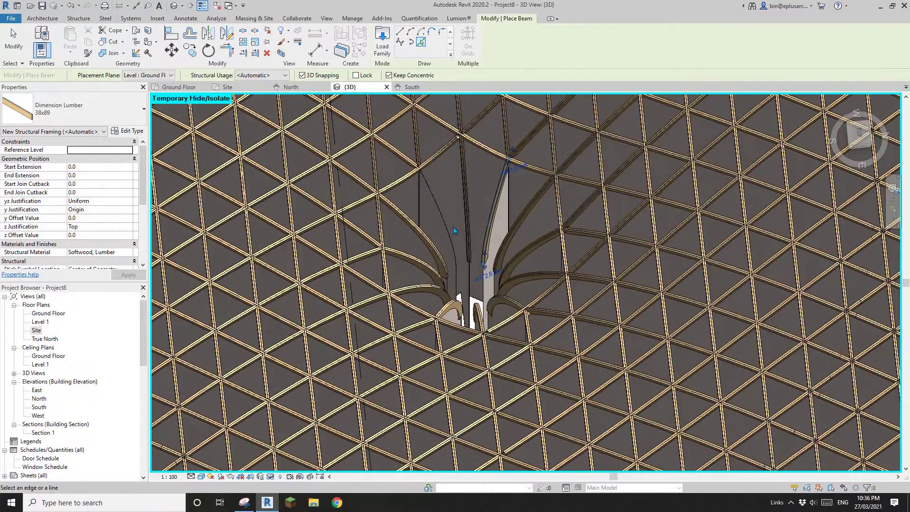
left_click(449, 225)
scroll(464, 266, "up", 2)
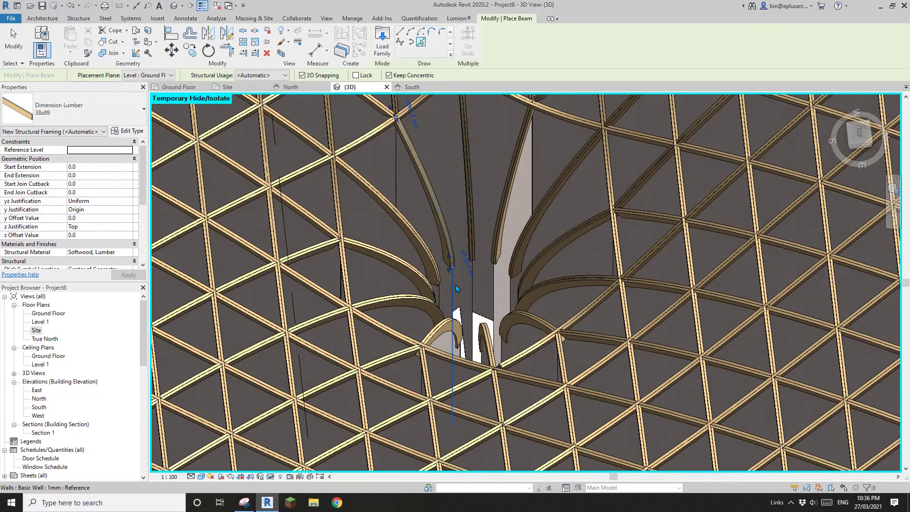
Step: Place vertical beams on the straight wall edges below the curved beams on one side of the throat
left_click(457, 284)
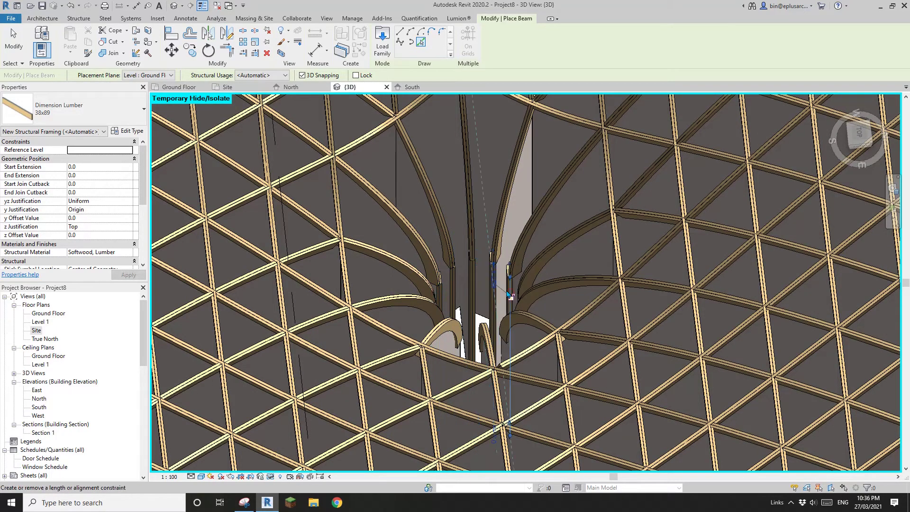
scroll(508, 293, "down", 3)
middle_click_drag(467, 282, 517, 308, "shift")
scroll(519, 312, "up", 3)
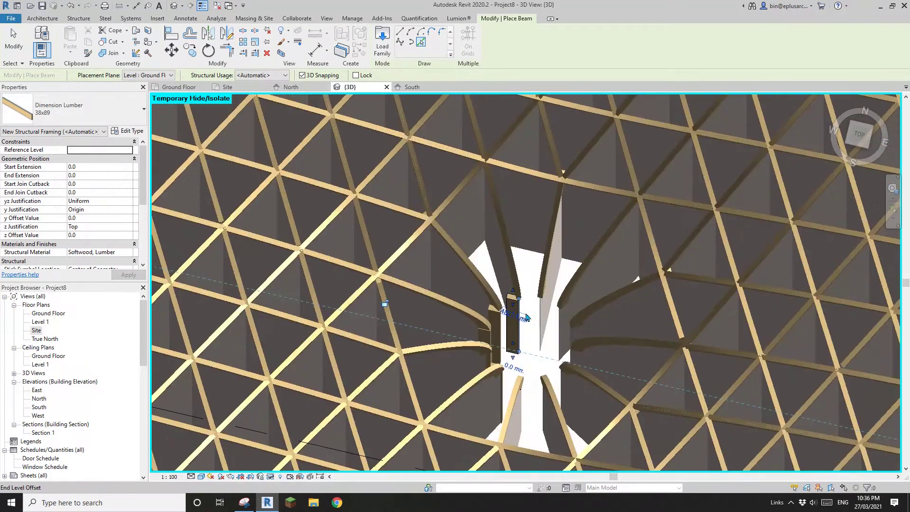
left_click(542, 311)
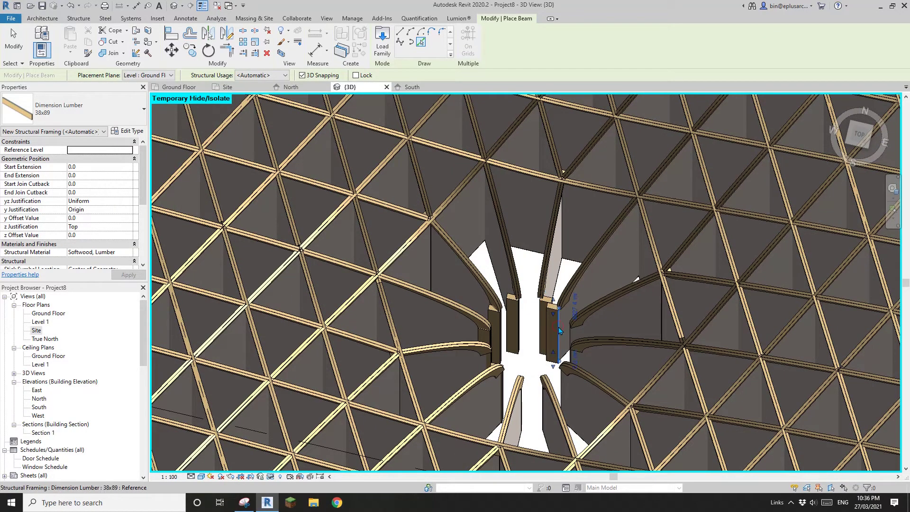
Step: Complete the ring of vertical beams on the remaining straight wall edges around the throat opening
middle_click_drag(559, 330, 609, 335, "shift")
scroll(584, 337, "down", 3)
scroll(611, 335, "up", 3)
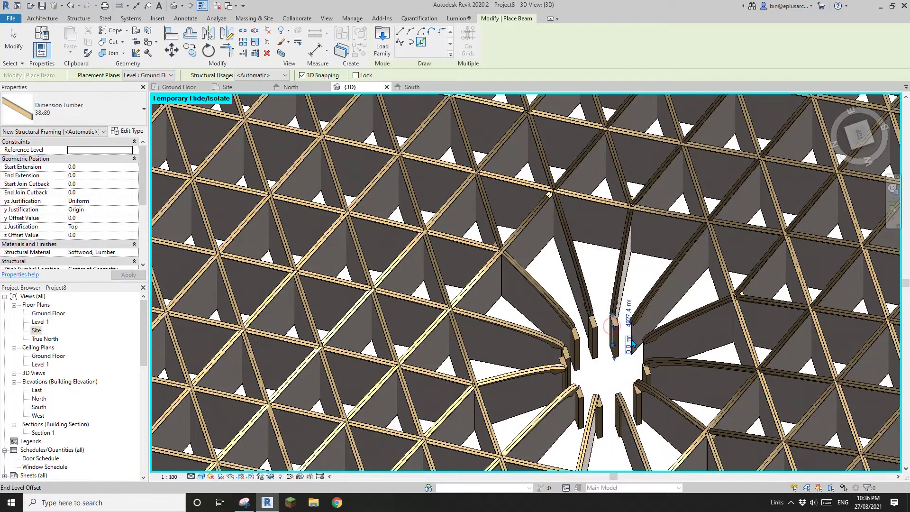
scroll(637, 356, "down", 3)
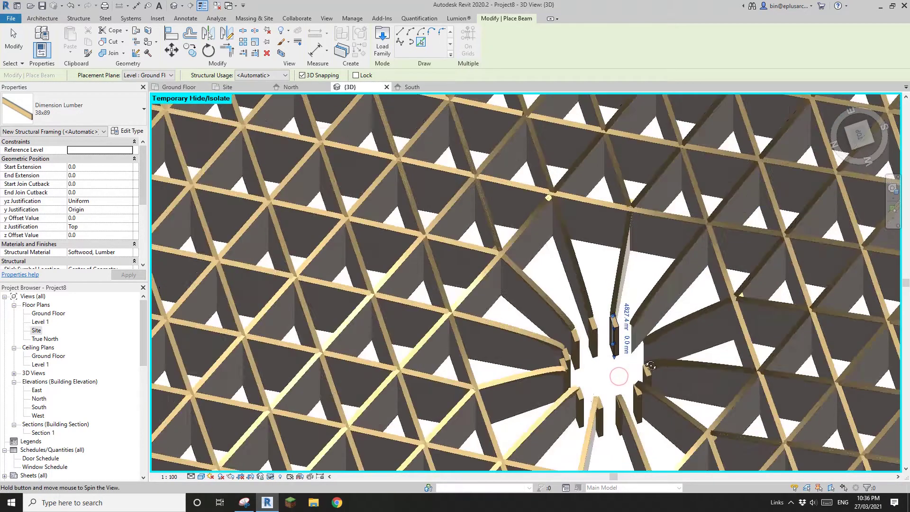
middle_click_drag(637, 357, 628, 338, "shift")
scroll(629, 337, "up", 3)
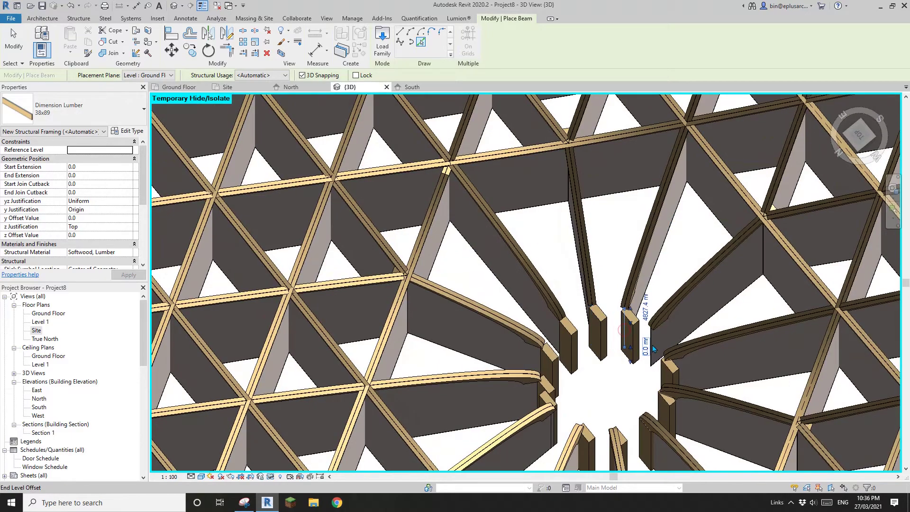
middle_click_drag(637, 377, 656, 357, "shift")
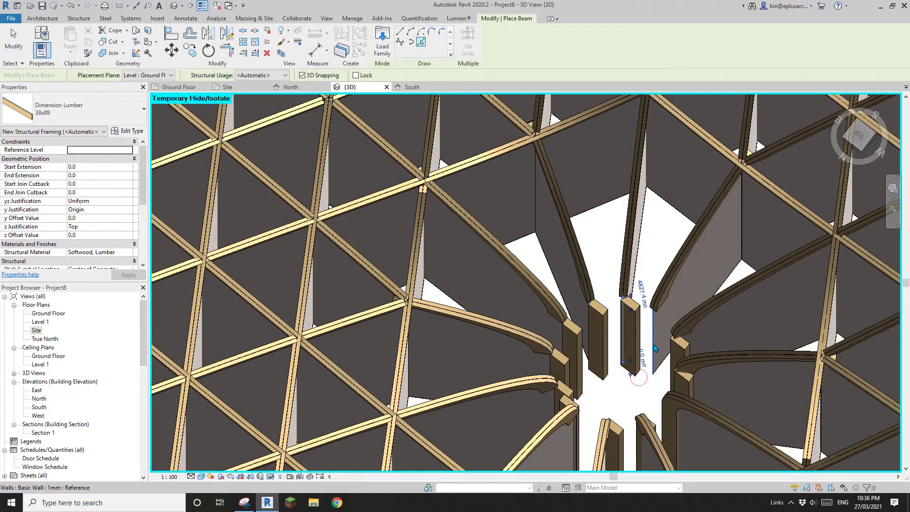
scroll(655, 349, "down", 5)
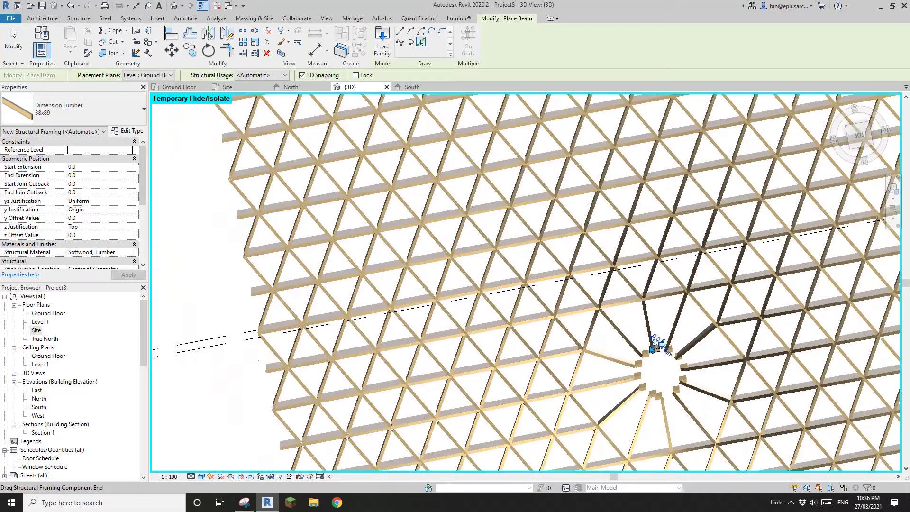
Step: End beam placement, select all instances of the supporting walls, and delete them so only the timber beams remain
middle_click_drag(654, 321, 577, 213, "shift")
scroll(577, 213, "down", 2)
middle_click_drag(671, 315, 612, 284)
middle_click_drag(611, 284, 557, 240, "shift")
key("Escape")
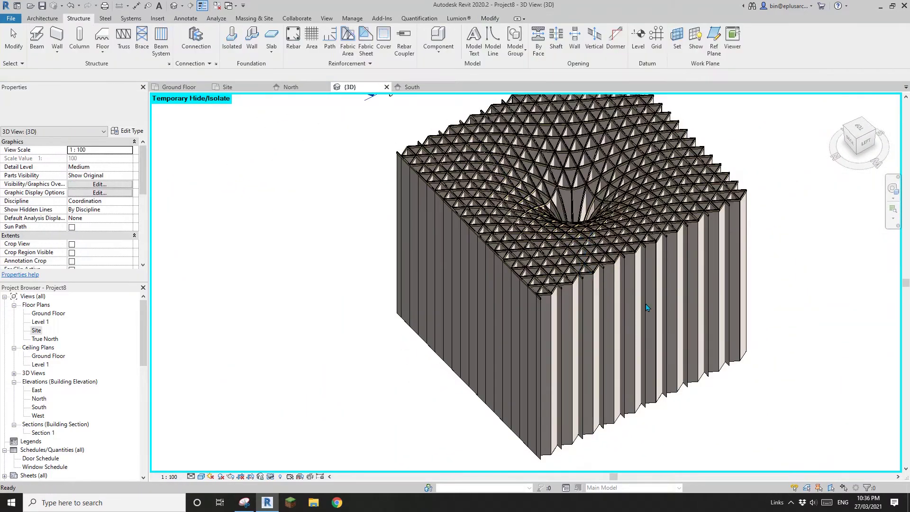
left_click(655, 296)
key("s")
key("a")
middle_click_drag(619, 297, 760, 275)
key("Delete")
Step: Set the cross-section rotation of a misaligned vertical beam at the base of the funnel throat to 30°
middle_click_drag(669, 224, 668, 299, "shift")
scroll(558, 294, "up", 1)
scroll(550, 327, "up", 2)
middle_click_drag(558, 304, 540, 232)
scroll(514, 247, "up", 5)
scroll(482, 233, "up", 4)
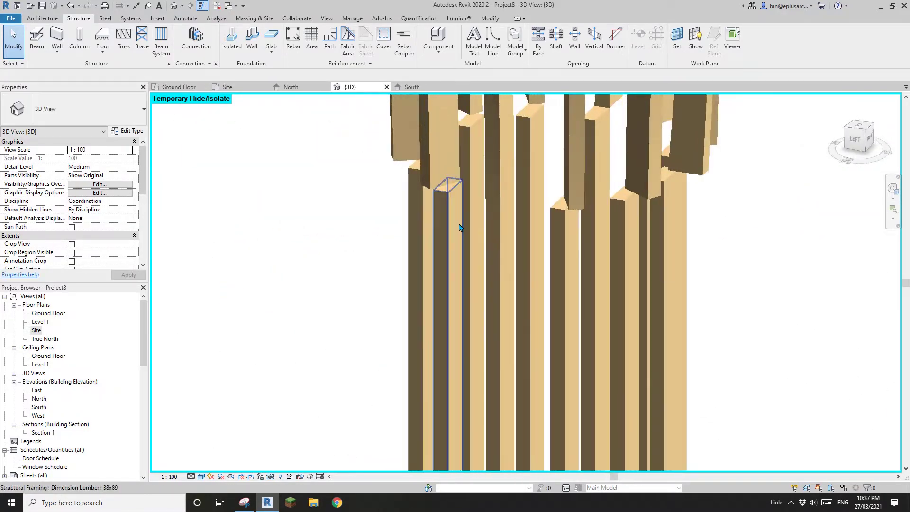
left_click(459, 222)
middle_click_drag(458, 223, 521, 229, "shift")
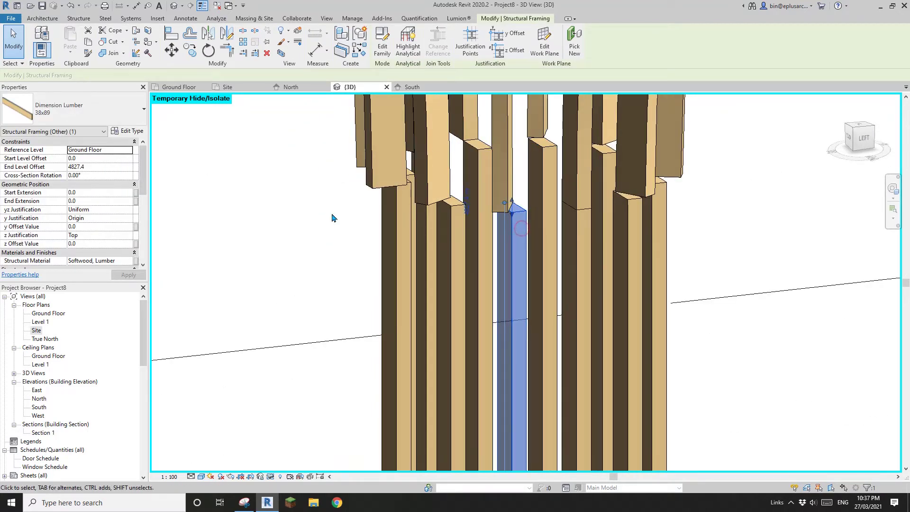
middle_click_drag(334, 218, 556, 192, "shift")
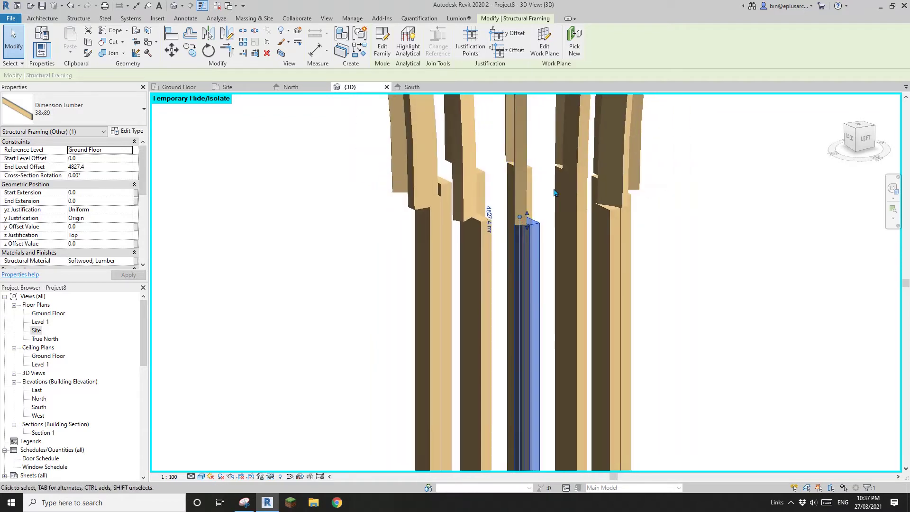
mouse_move(571, 236)
middle_mouse_down("shift")
mouse_move(579, 256)
mouse_move(610, 224)
mouse_move(593, 217)
mouse_move(642, 256)
mouse_move(597, 265)
mouse_move(558, 295)
mouse_move(542, 250)
mouse_move(533, 260)
mouse_move(517, 241)
mouse_move(494, 249)
middle_mouse_up("shift")
scroll(494, 249, "up", 2)
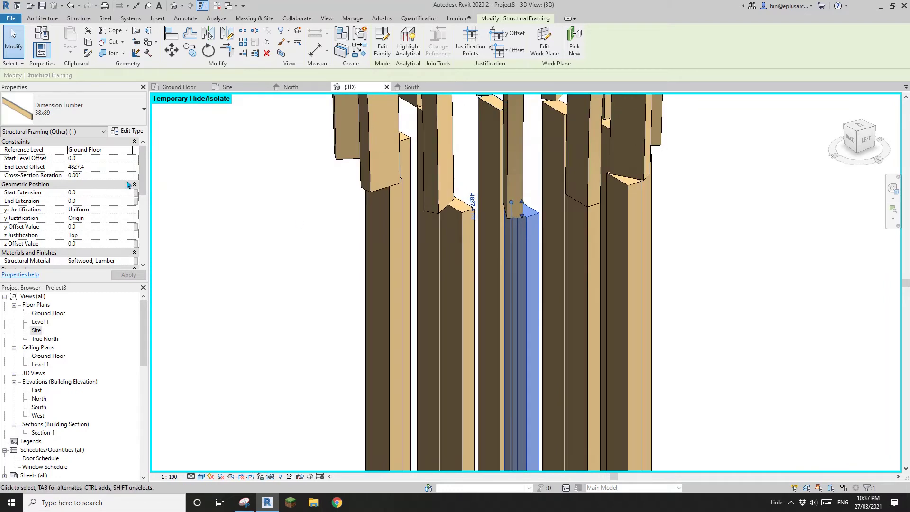
left_click(102, 177)
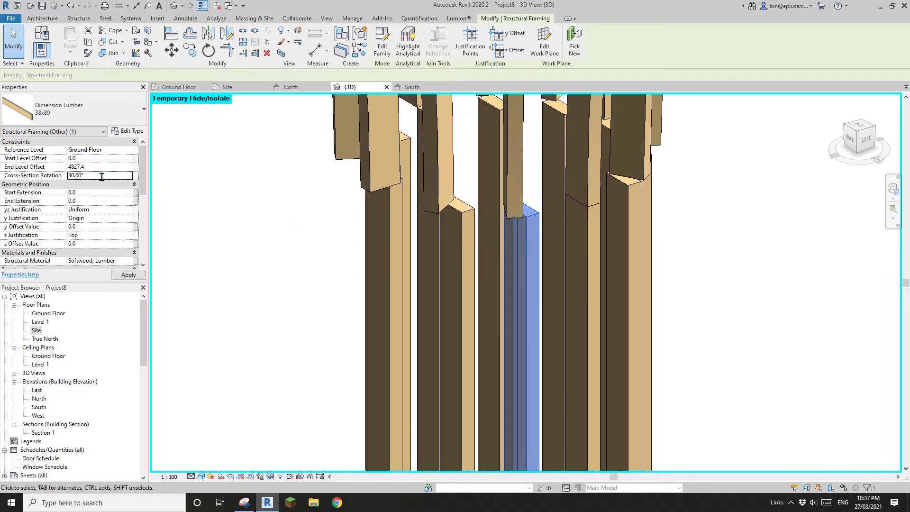
left_click(531, 279)
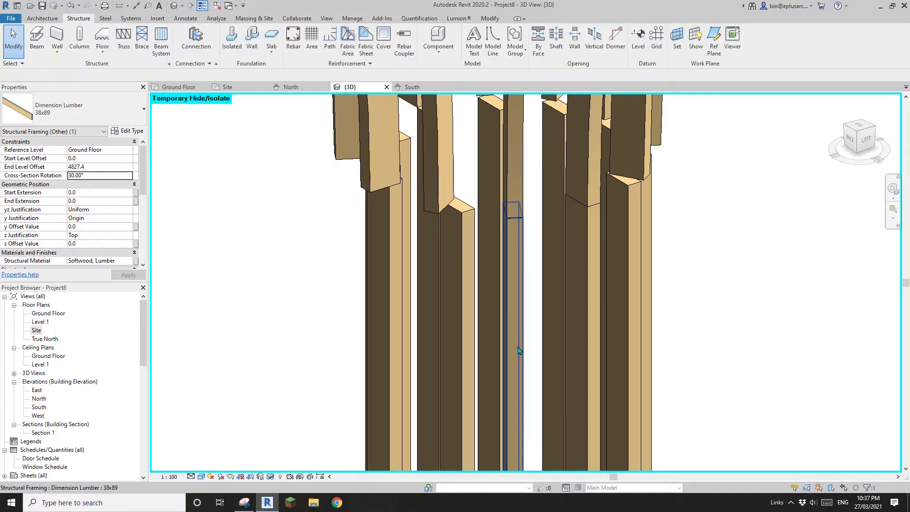
Step: Set the cross-section rotation of the neighbouring vertical throat beam to 60°
left_click(462, 259)
middle_click_drag(461, 259, 482, 264, "shift")
left_click(109, 168)
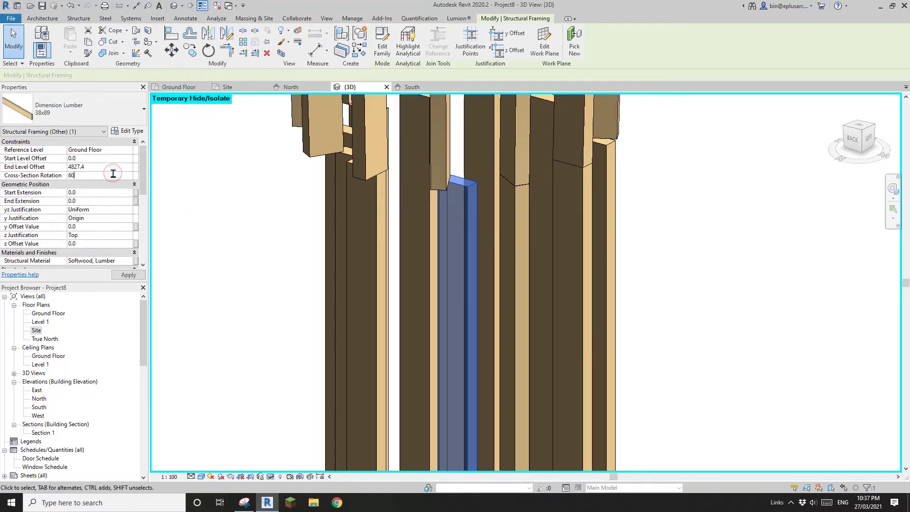
key("Return")
Step: Set the cross-section rotation of the next vertical beam around the throat to 90°
middle_click_drag(414, 202, 417, 181, "shift")
left_click(440, 183)
left_click(113, 176)
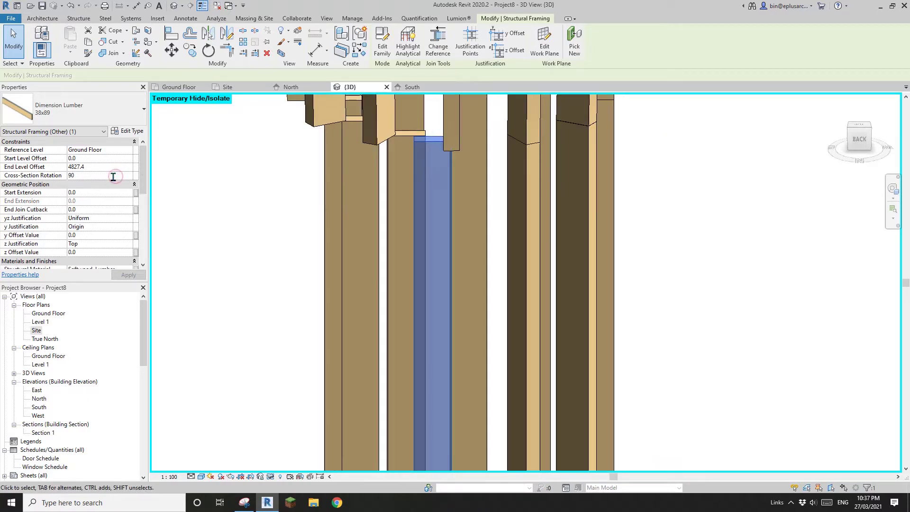
middle_click_drag(411, 205, 504, 184, "shift")
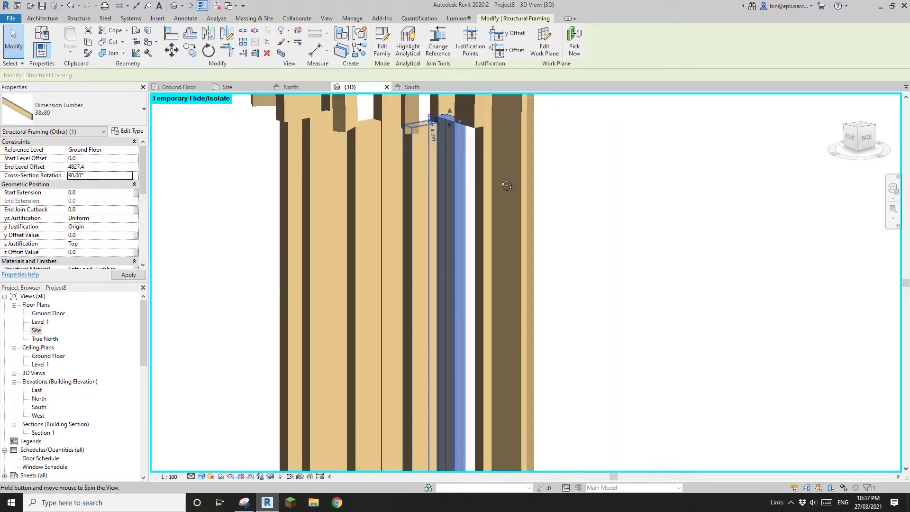
Step: Set the selected throat beam's cross-section rotation to -90° and the neighbouring beam's to -120°, unjoining the elements that cannot stay joined
left_click(118, 176)
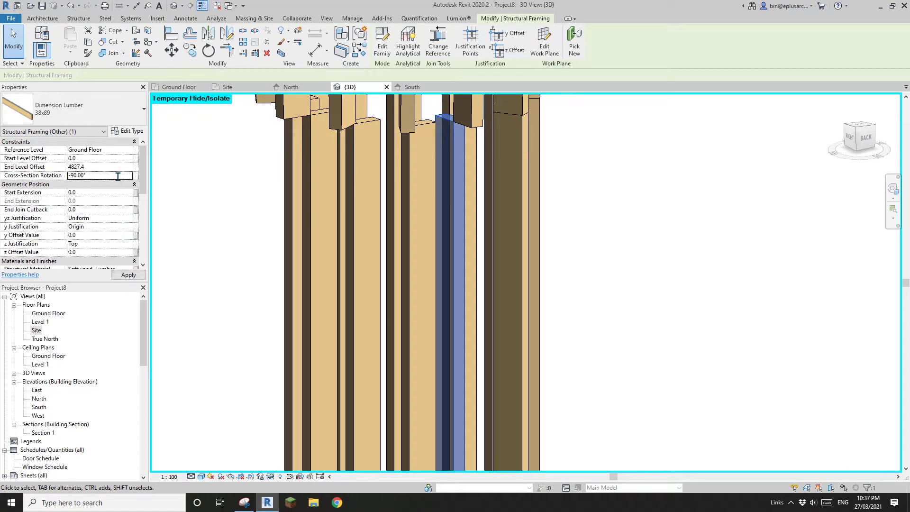
left_click(417, 158)
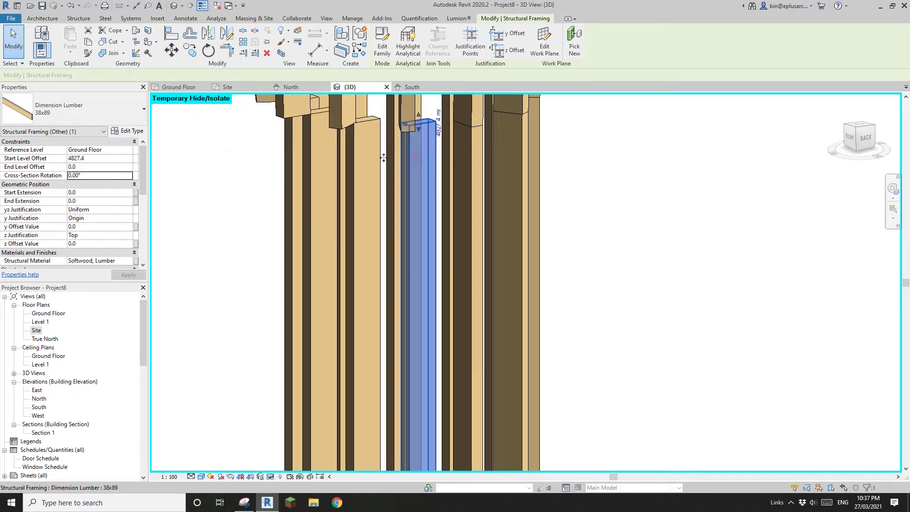
left_click(104, 178)
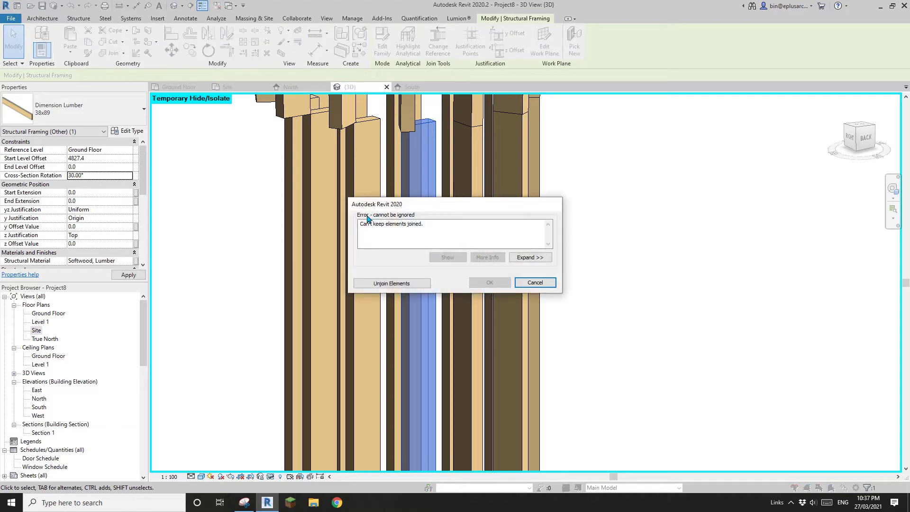
left_click(535, 281)
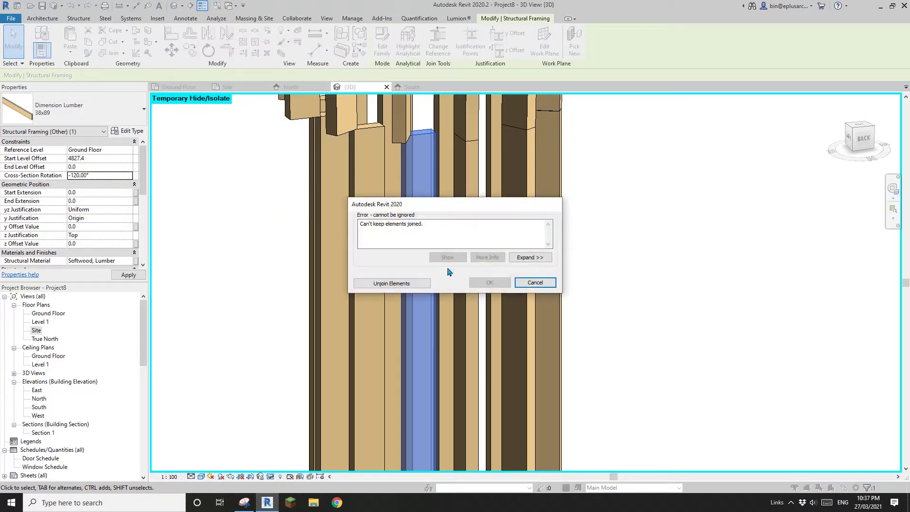
left_click(409, 285)
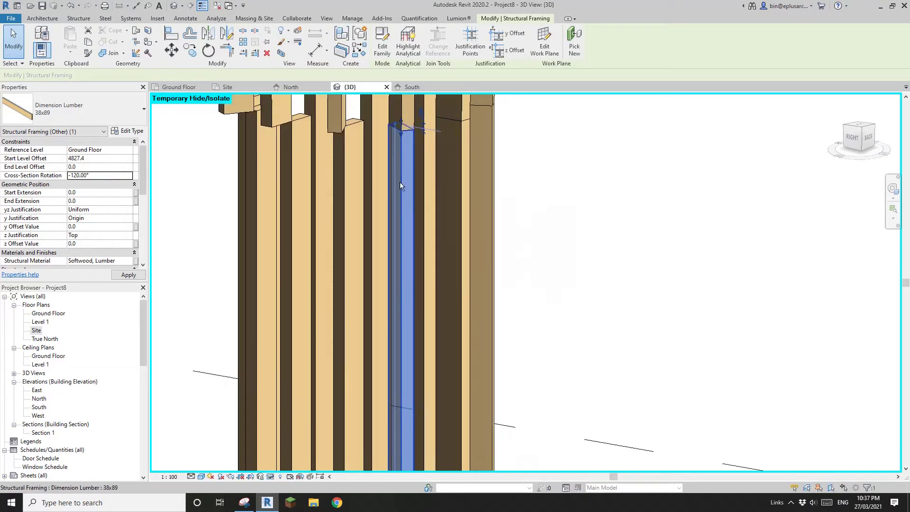
Step: Try cross-section rotations of -120°, -90°, 30° and 90° on the next misaligned vertical beam around the throat
left_click(112, 176)
type("-")
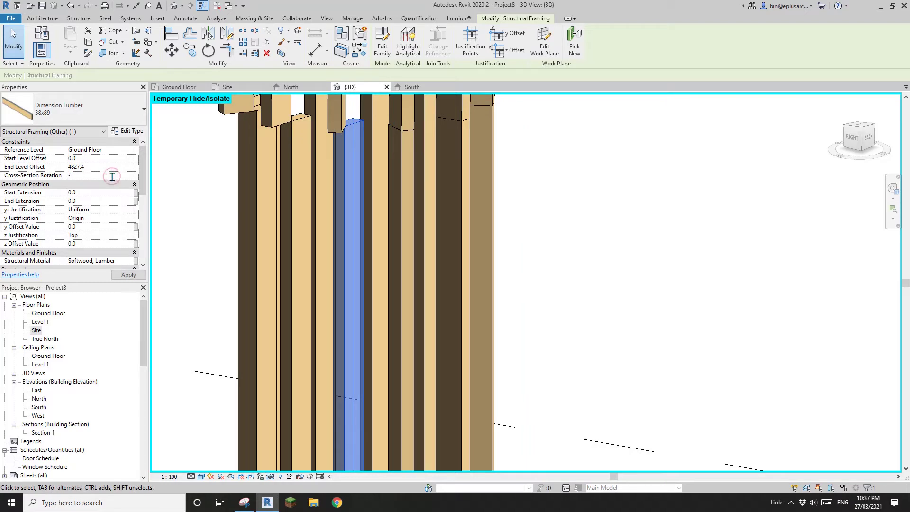
key("Return")
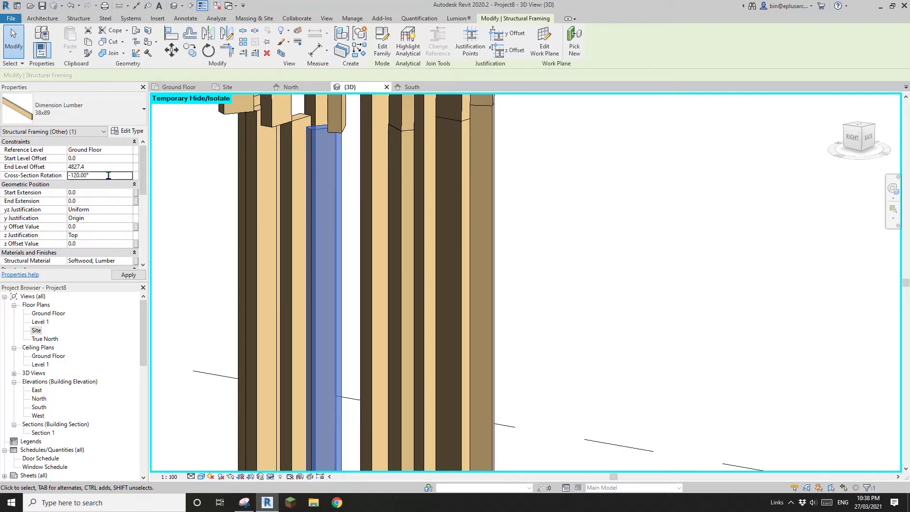
key("Return")
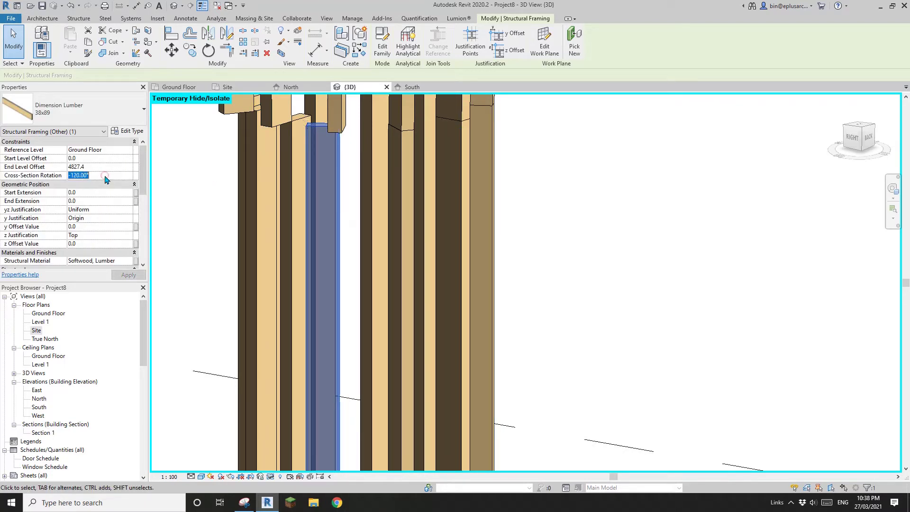
key("Return")
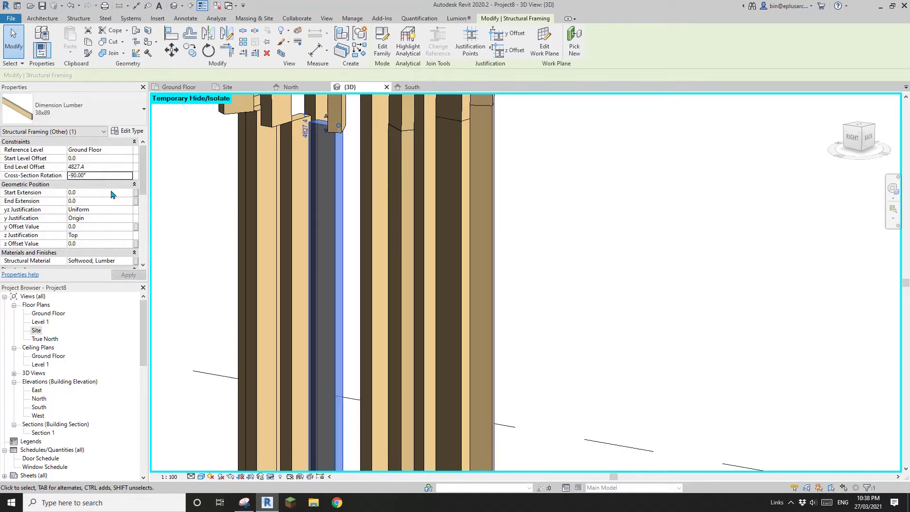
type("30")
key("Return")
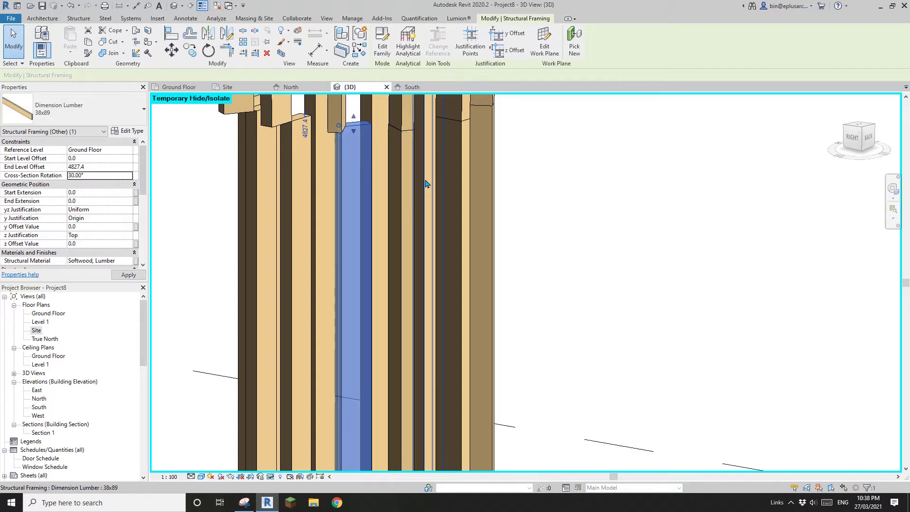
type("90")
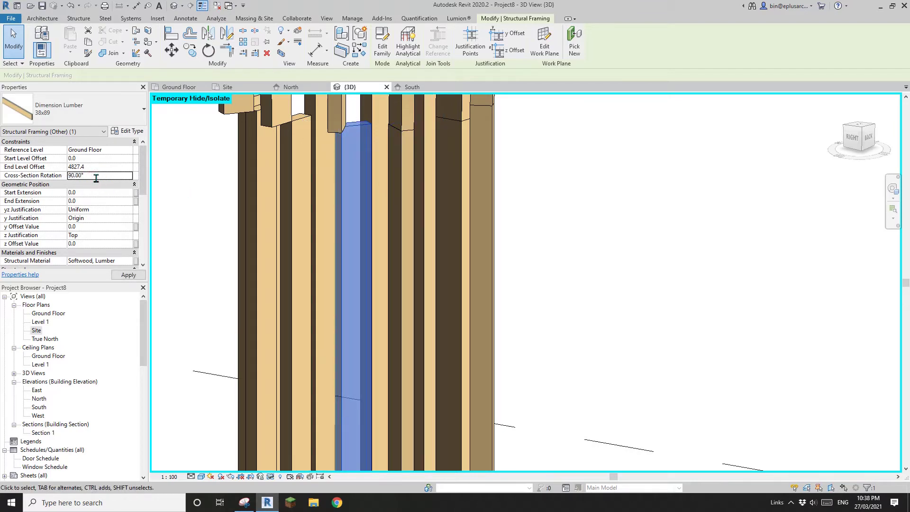
key("Return")
Step: Set the cross-section rotation of the selected vertical throat beam to 150°
type("1")
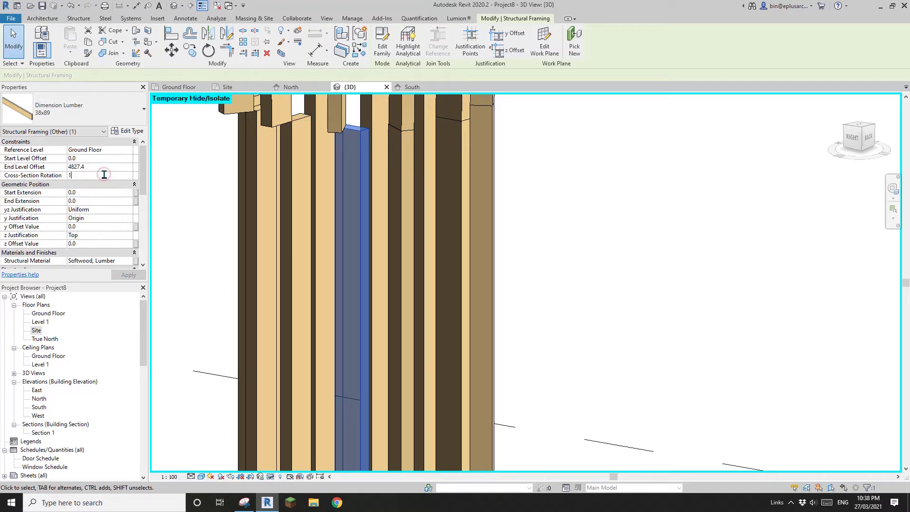
type("50")
key("Return")
Step: Set the cross-section rotation of the next vertical beam around the throat to 180°
middle_click_drag(351, 198, 386, 198, "shift")
left_click(386, 198)
left_click(101, 174)
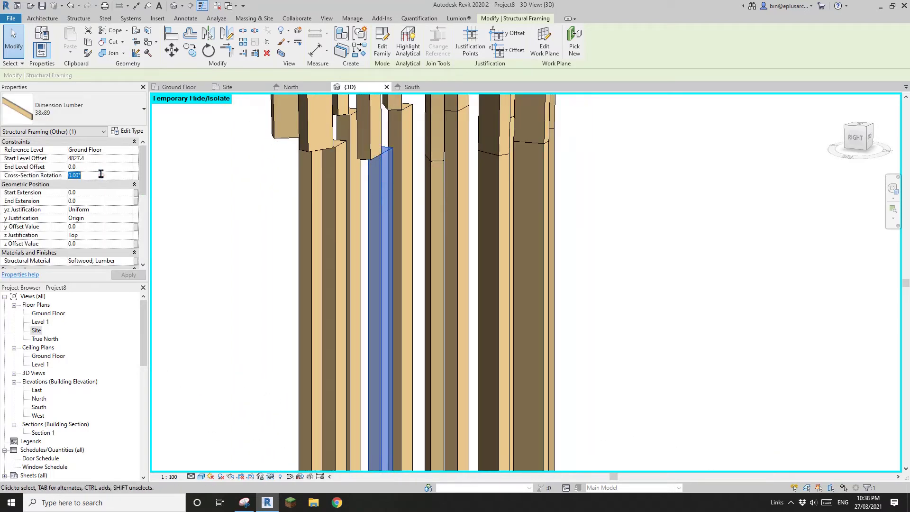
type("180")
key("Return")
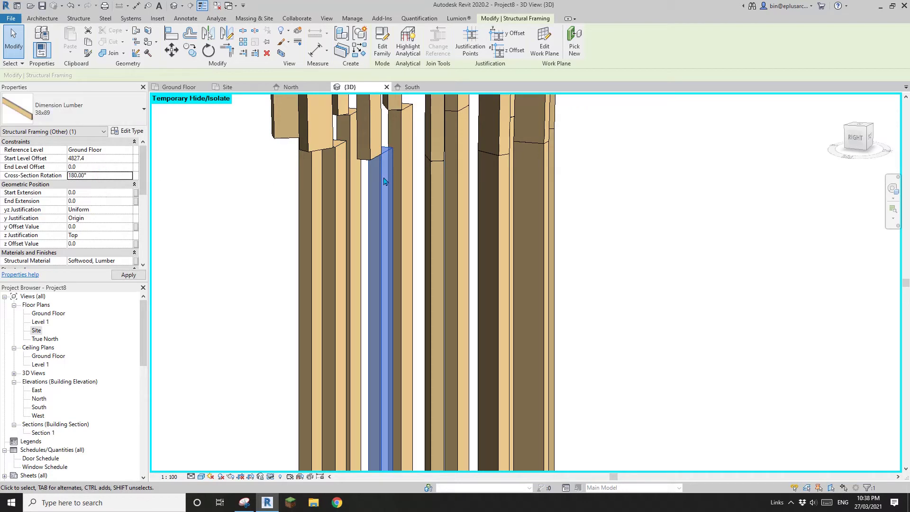
Step: Change the cross-section rotation of the next two unrotated vertical beams around the throat to line up with the ring
middle_click_drag(315, 182, 407, 195, "shift")
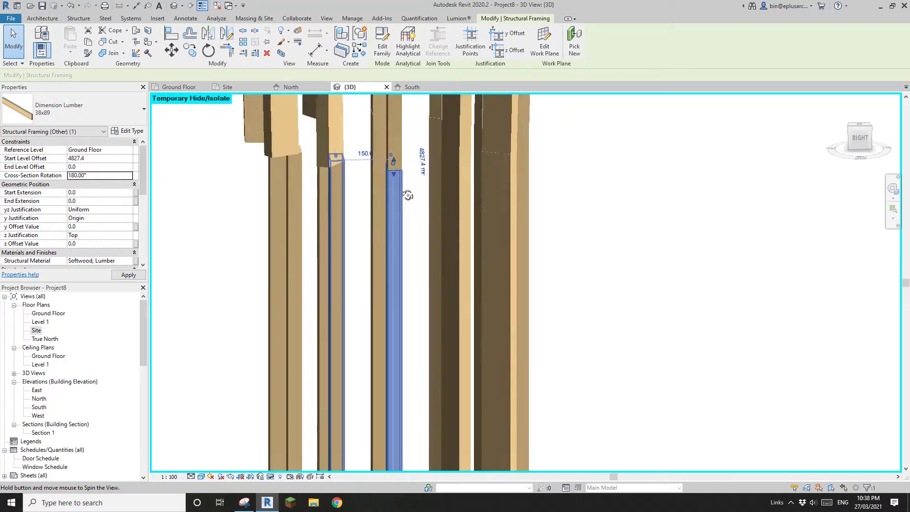
left_click(337, 190)
left_click(116, 174)
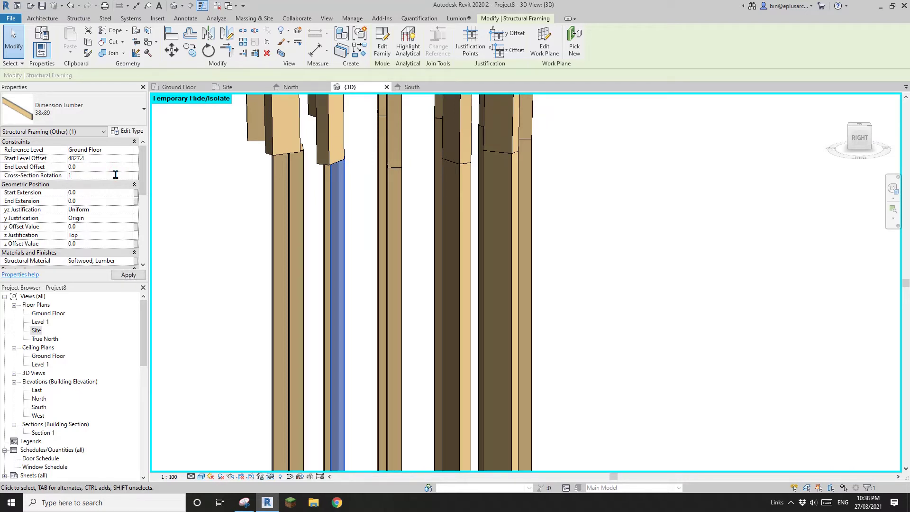
middle_click_drag(329, 195, 397, 205, "shift")
left_click(267, 189)
left_click(102, 176)
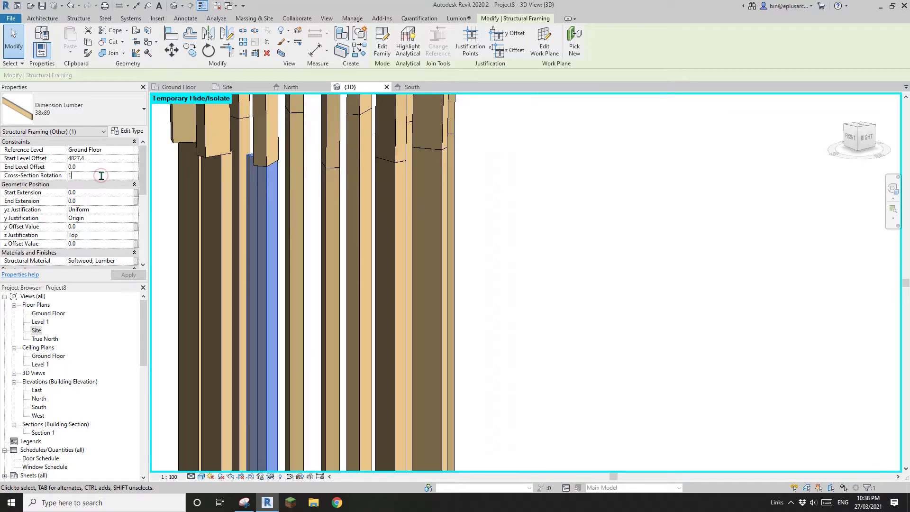
Step: Set the cross-section rotation of the following unrotated vertical throat beam to 90°
middle_click_drag(228, 183, 262, 190, "shift")
left_click(240, 194)
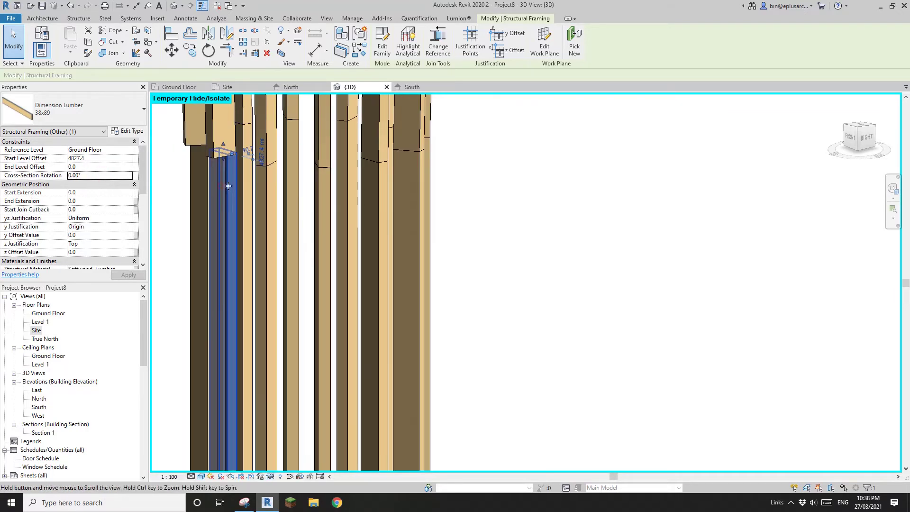
middle_click_drag(199, 184, 221, 185, "shift")
left_click(103, 177)
type("90")
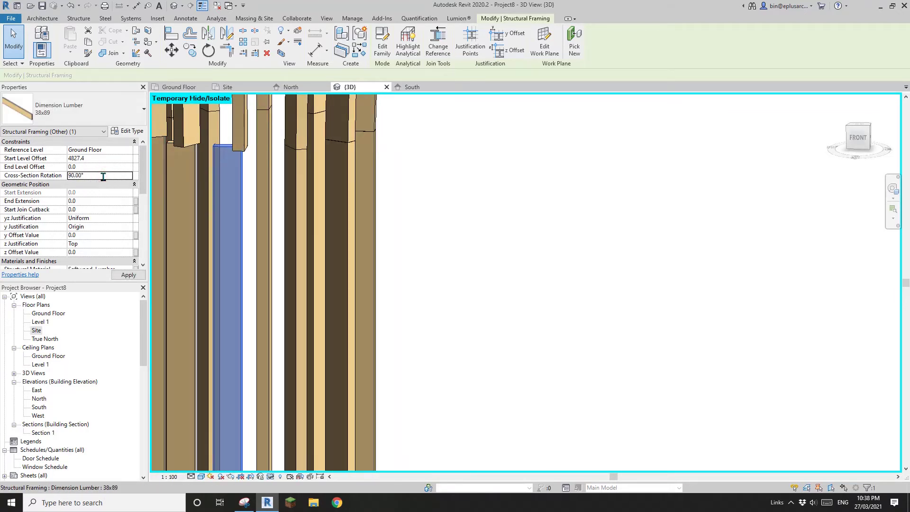
Step: Set the cross-section rotation of the next vertical throat beam on the front side to 60°
middle_click_drag(179, 166, 336, 181, "shift")
left_click(335, 182)
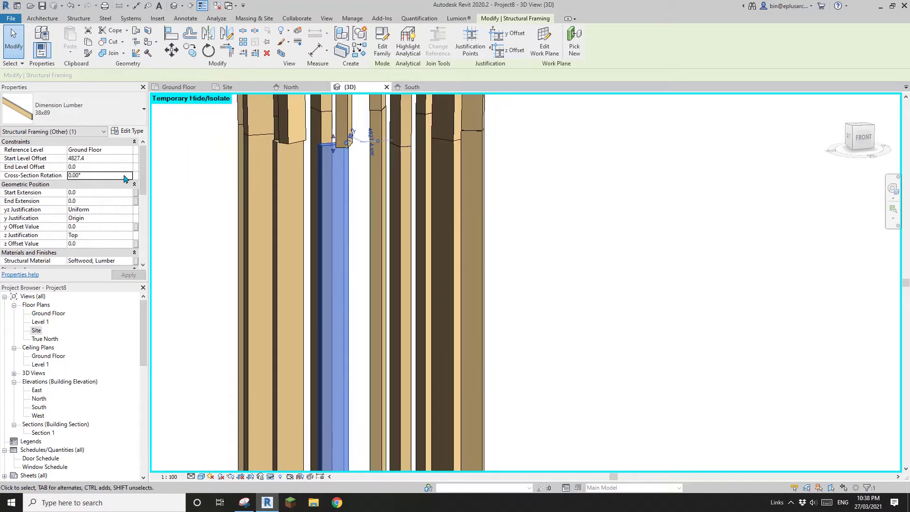
left_click(109, 176)
type("60")
key("Return")
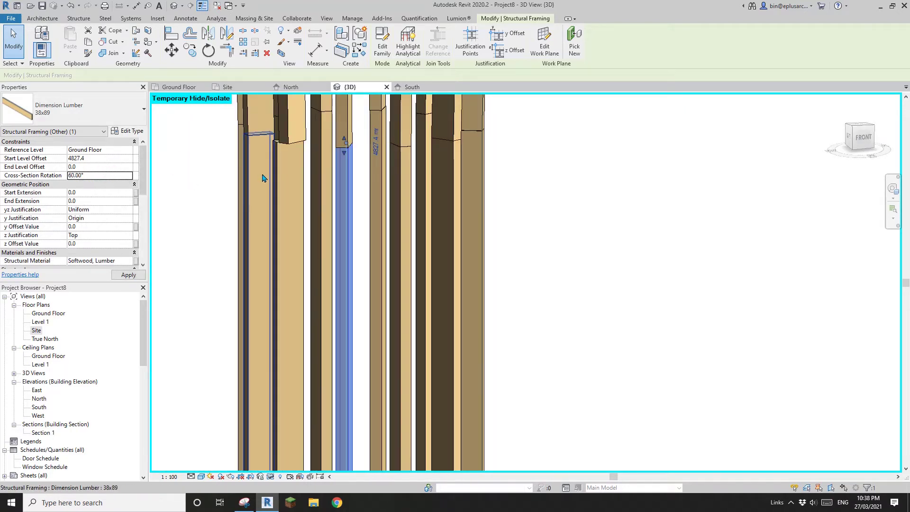
Step: Set the cross-section rotation of the last misaligned vertical throat beam to 30°
left_click(282, 165)
left_click(110, 177)
type("3")
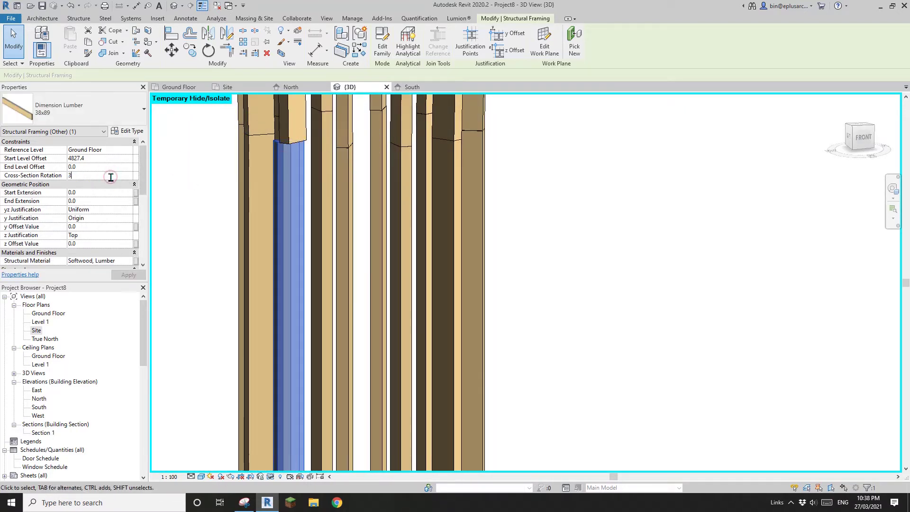
type("0")
key("Return")
Step: Clear the beam selection, dismiss the save reminder, and reset the temporary hide/isolate to bring back the whole model
left_click(317, 220)
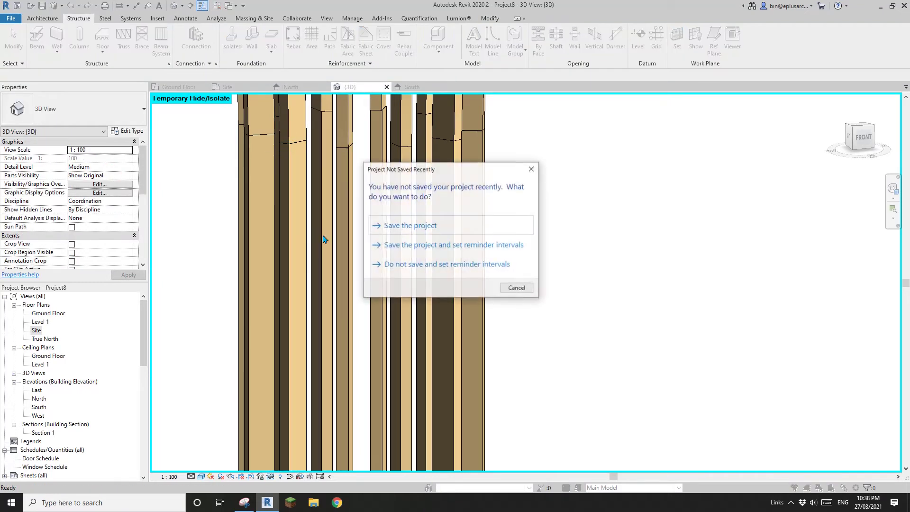
key("Escape")
scroll(301, 245, "down", 2)
middle_click_drag(301, 245, 441, 262, "shift")
scroll(335, 261, "down", 3)
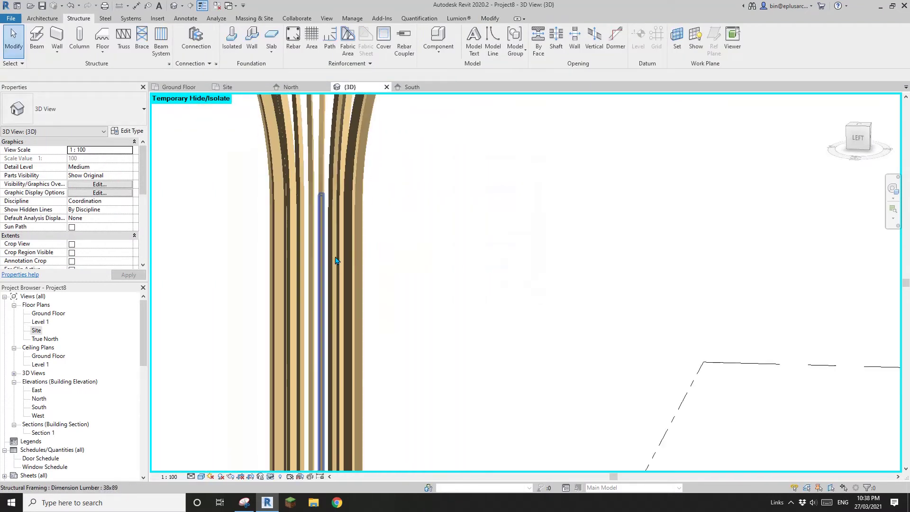
middle_click_drag(336, 261, 539, 221, "shift")
scroll(605, 276, "down", 1)
key("h")
key("r")
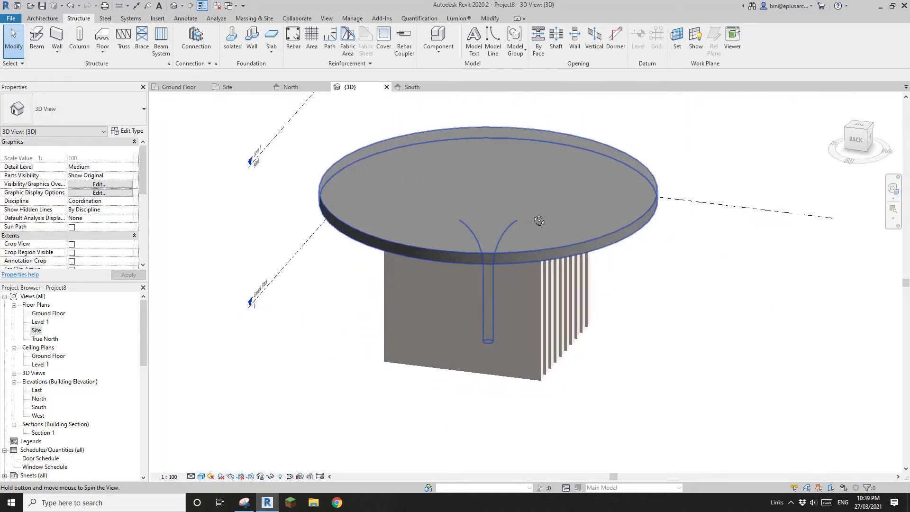
Step: Set the phase demolished of the circular in-place funnel roof to New Construction
left_click(623, 218)
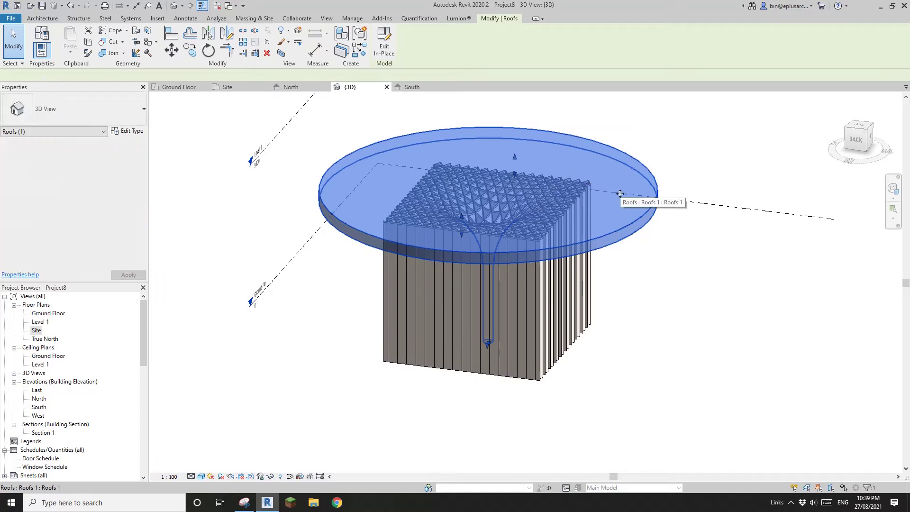
middle_click_drag(644, 225, 636, 229)
left_click(135, 244)
left_click(136, 245)
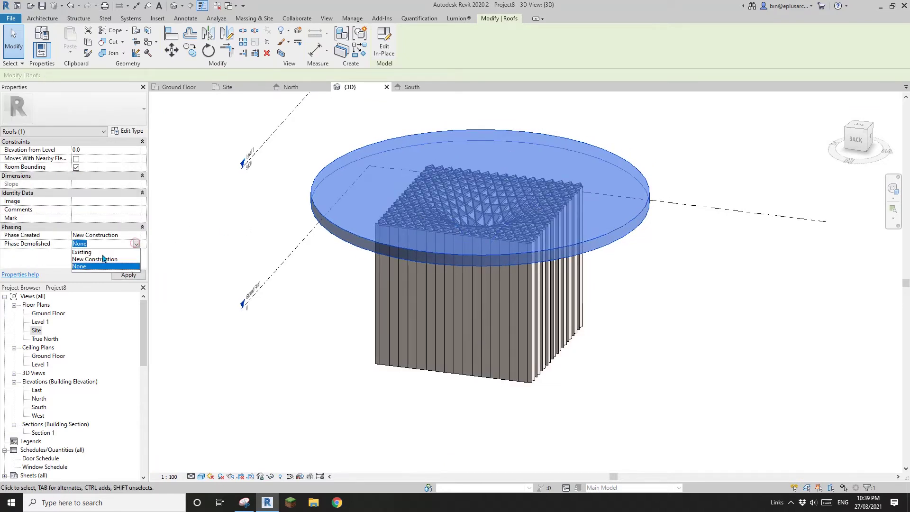
left_click(100, 265)
key("Escape")
Step: Select all instances of the 1mm basic wall and set their phase demolished to New Construction
scroll(463, 287, "down", 1)
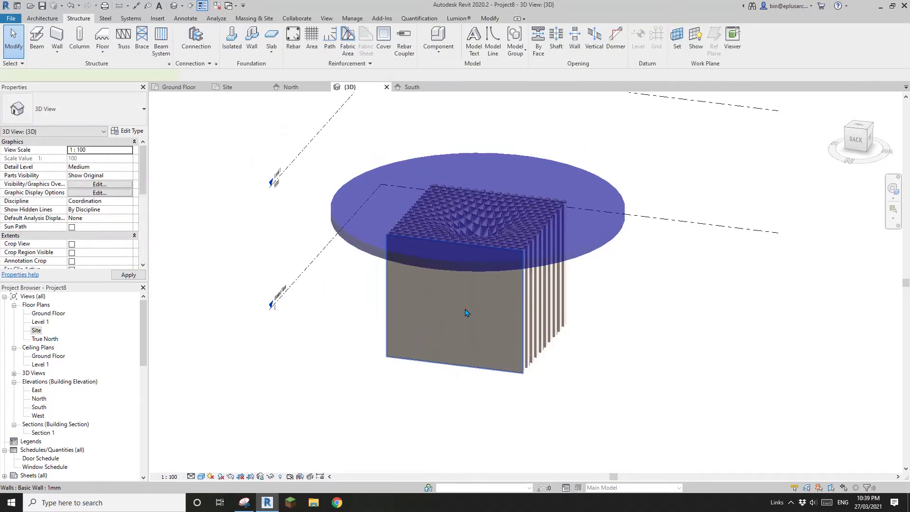
left_click(465, 308)
key("a")
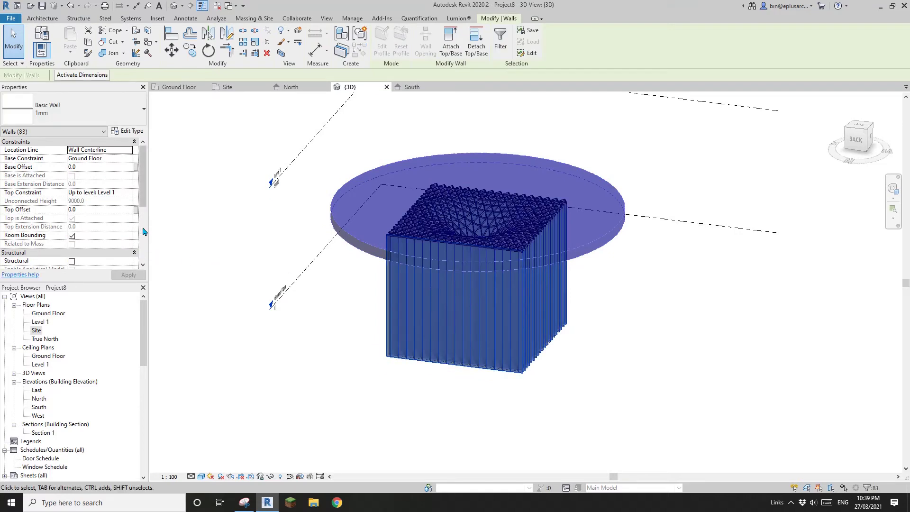
left_click(142, 228)
left_click(124, 250)
left_click(99, 264)
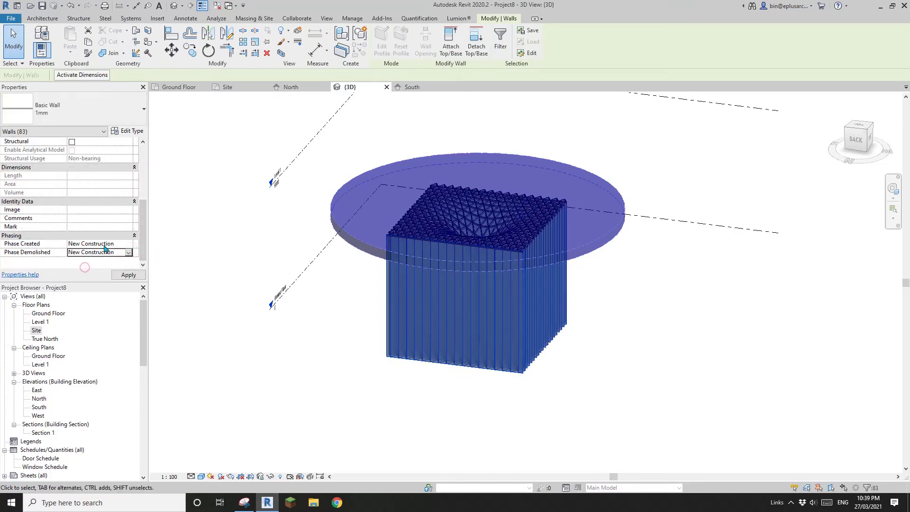
left_click(128, 275)
key("Escape")
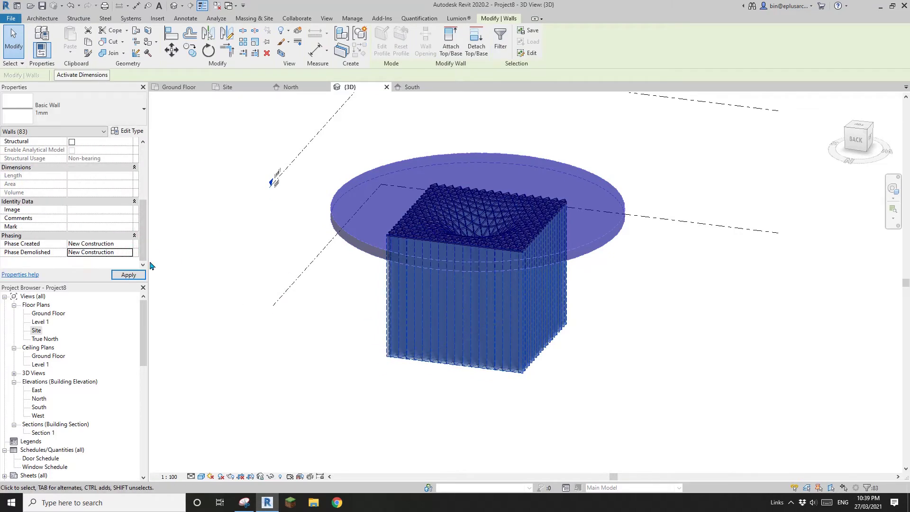
Step: Set the 3D view's phase filter to Show Complete to hide the demolished roof and walls
scroll(73, 245, "down", 3)
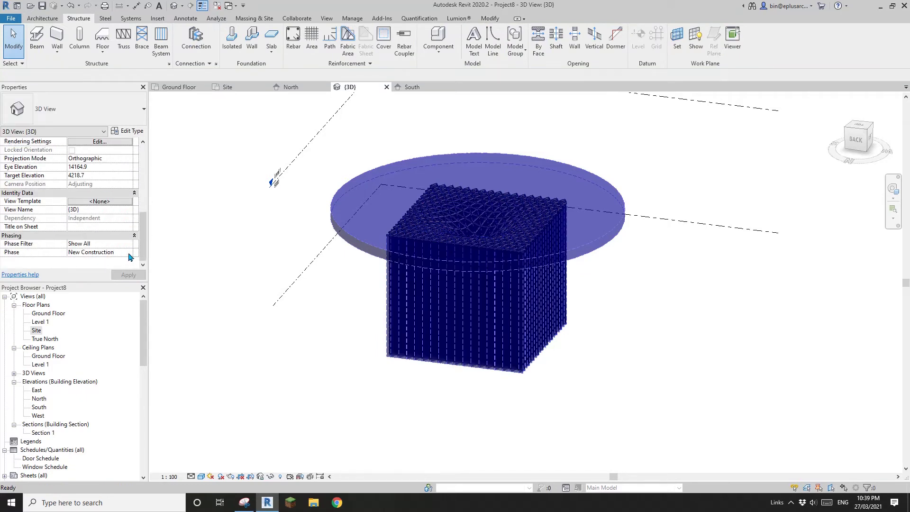
left_click(130, 246)
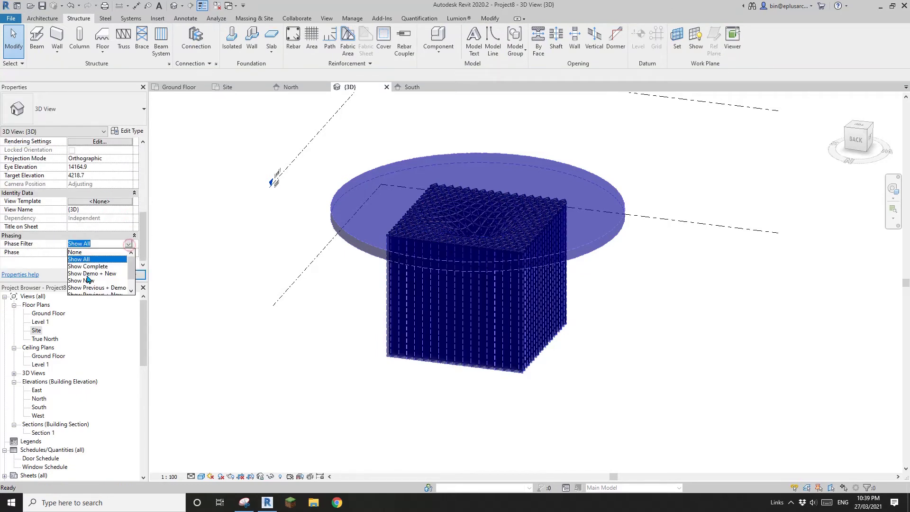
scroll(88, 280, "down", 1)
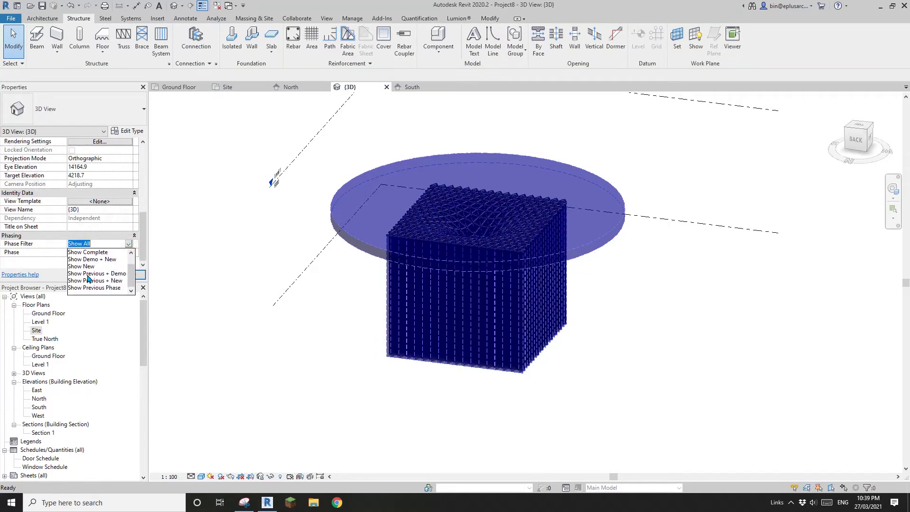
left_click(95, 252)
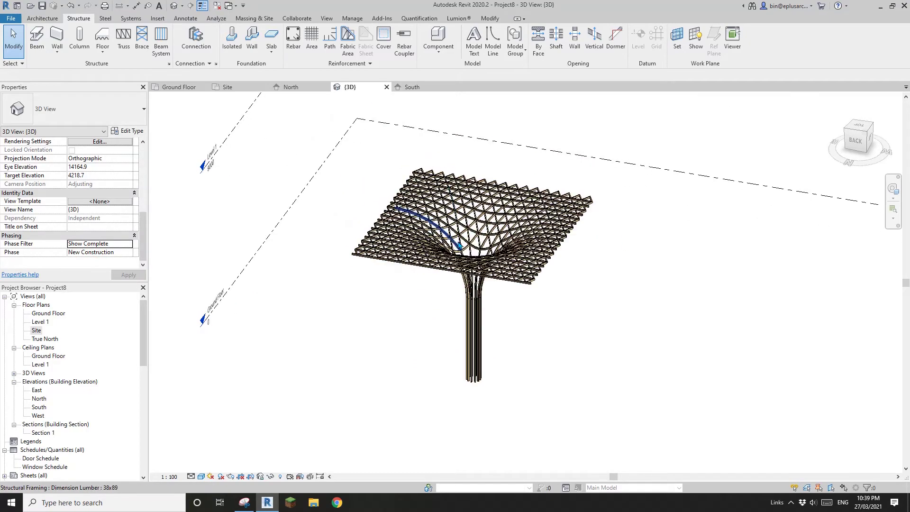
Step: Select all the 38x89 beams of the gridshell in the 3D view and combine them into one model group
middle_click_drag(459, 246, 422, 270, "shift")
left_click_drag(399, 240, 532, 365)
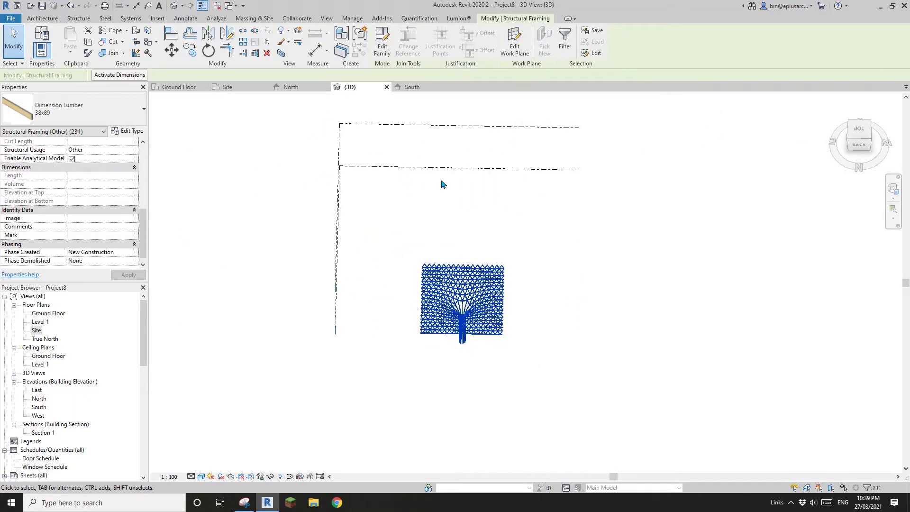
left_click(366, 36)
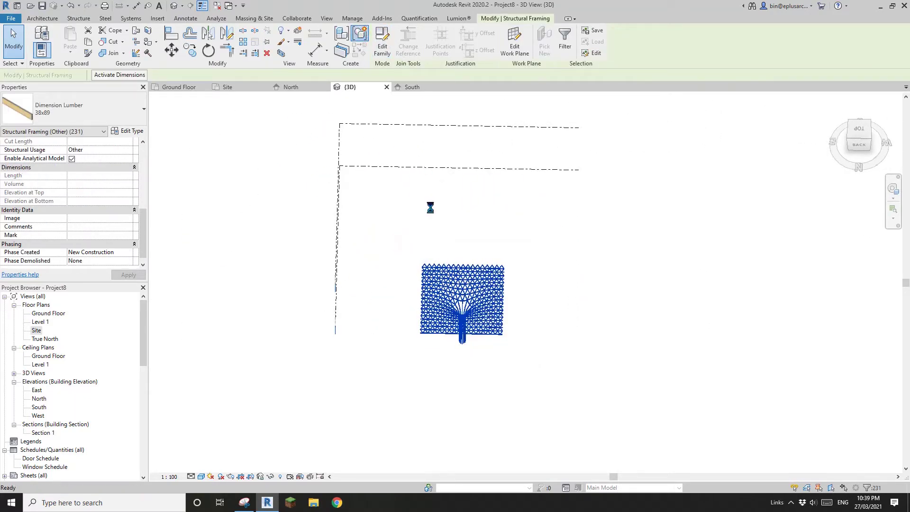
left_click(446, 290)
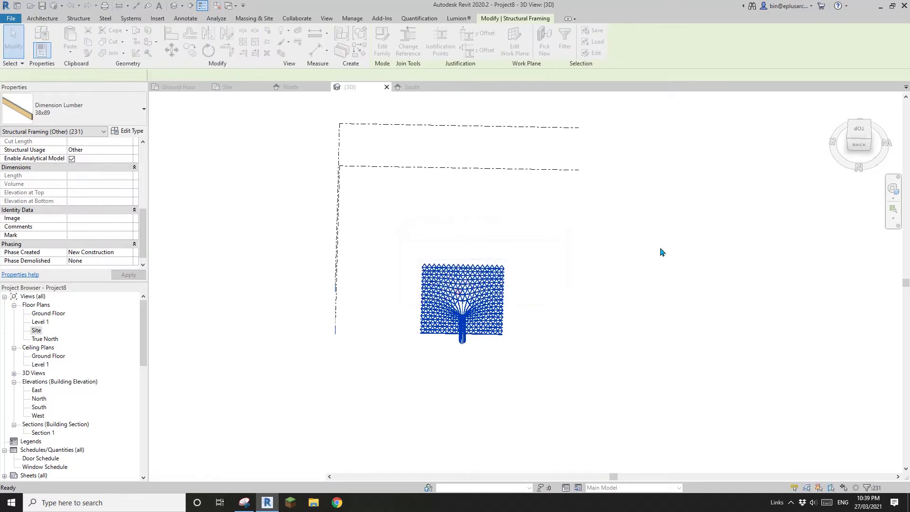
left_click(717, 235)
Step: Open the Site floor plan and set its phase filter to Show Previous + New to hide the helper roof
double_click(36, 331)
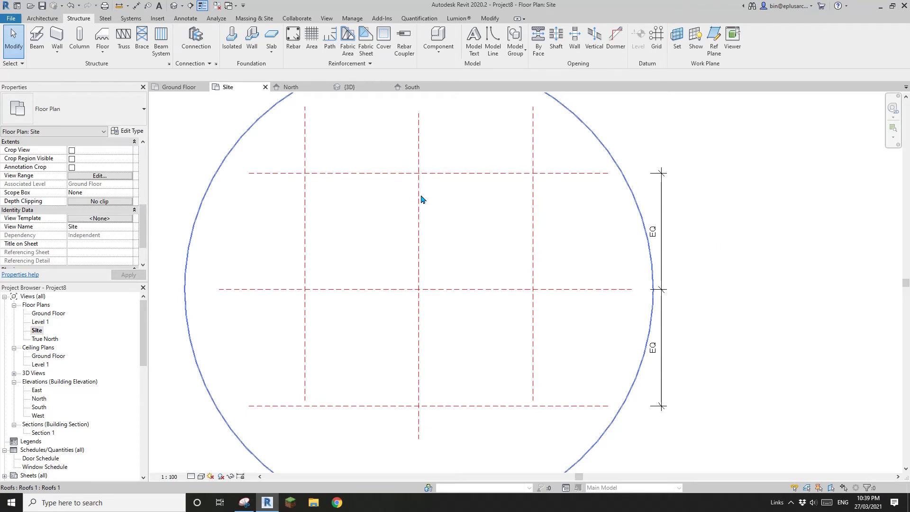
scroll(211, 309, "down", 2)
scroll(93, 230, "down", 2)
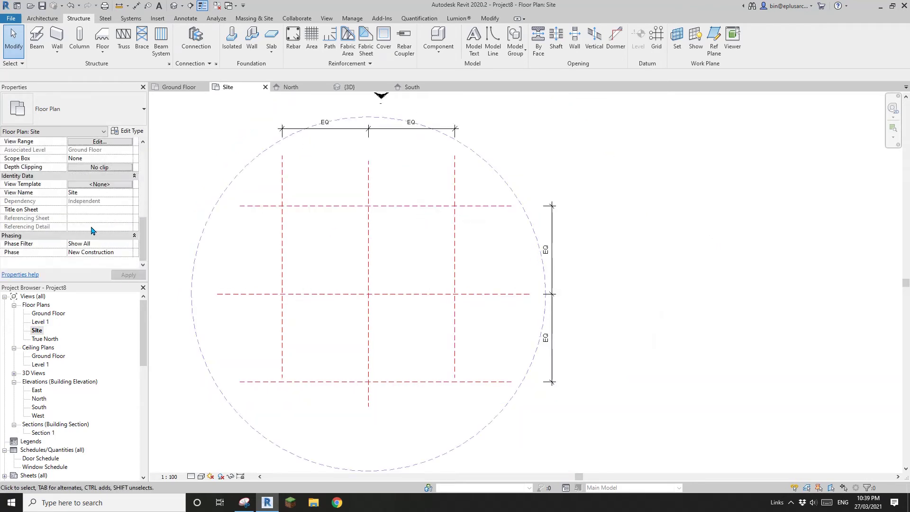
left_click(128, 244)
scroll(99, 283, "down", 2)
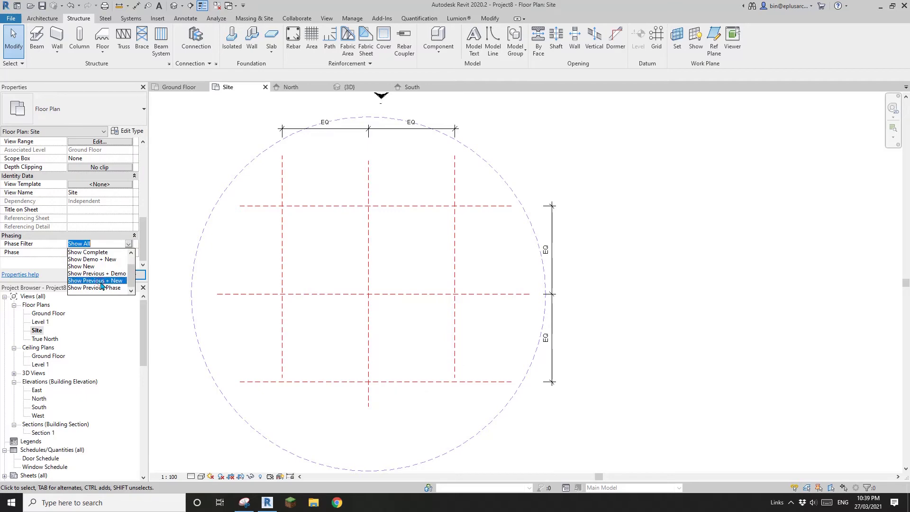
left_click(101, 281)
left_click(129, 275)
Step: Set the Site plan's detail level to Medium so the gridshell beams show their width
middle_click_drag(497, 263, 549, 254)
left_click(362, 229)
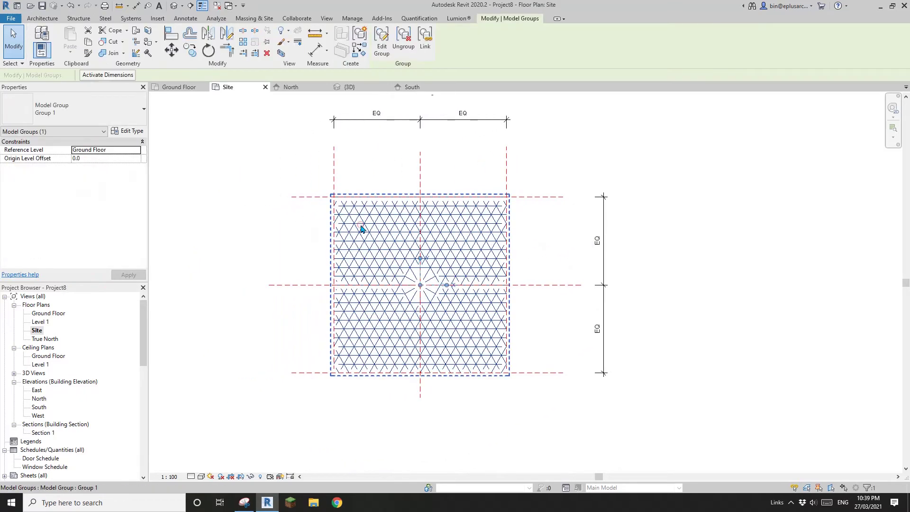
scroll(421, 364, "up", 4)
scroll(411, 372, "down", 2)
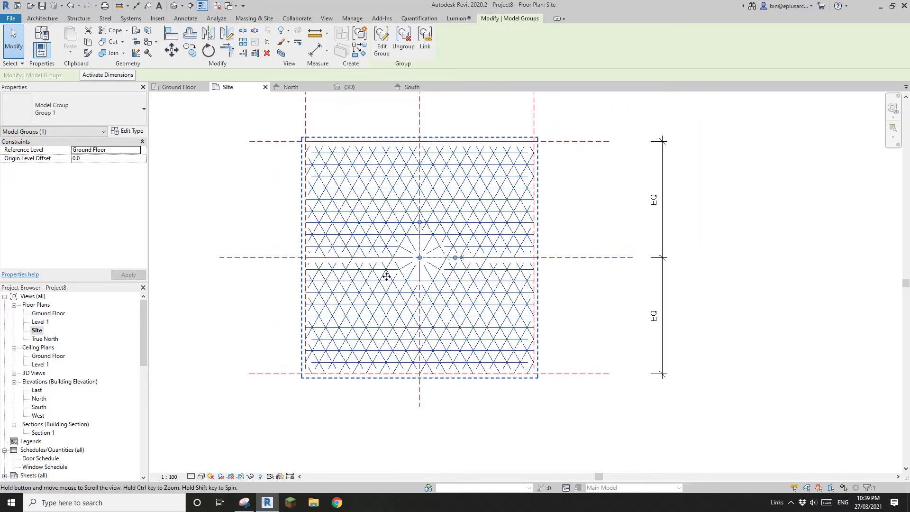
middle_click_drag(386, 275, 391, 333)
scroll(339, 196, "up", 3)
left_click(246, 431)
left_click(191, 477)
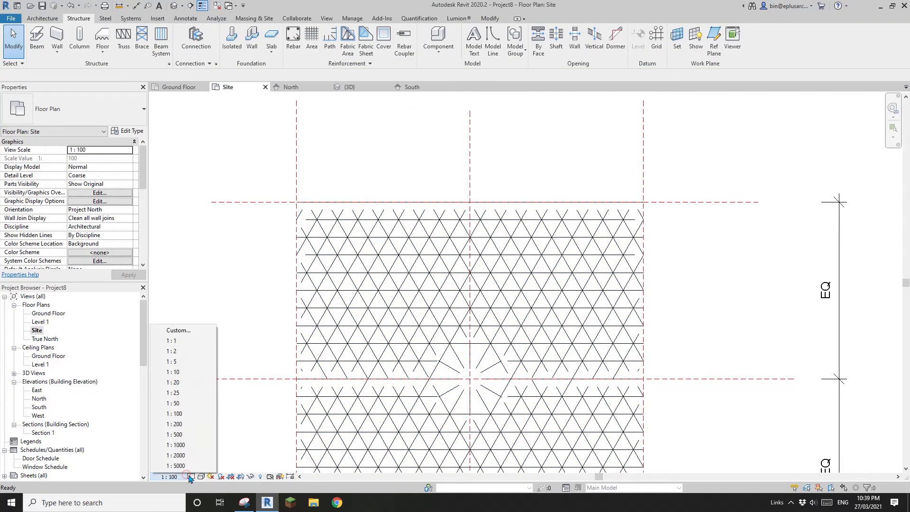
left_click(208, 457)
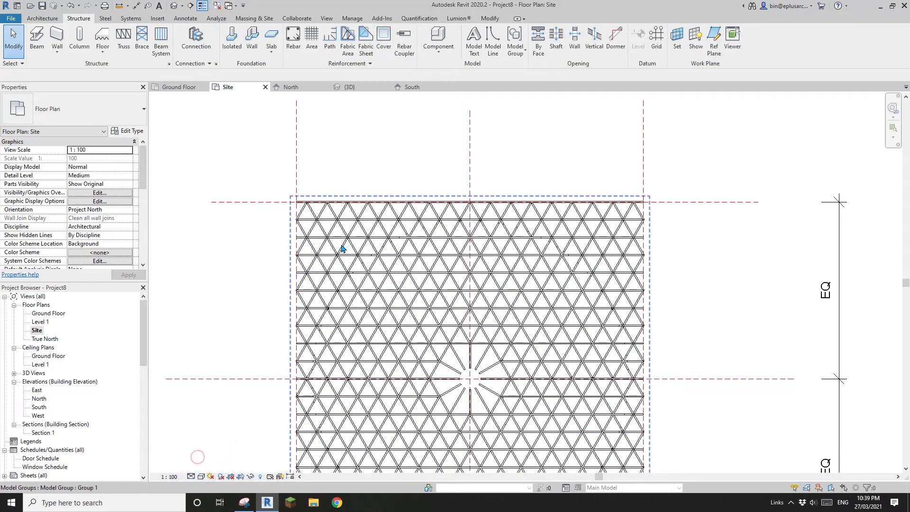
Step: Copy the gridshell group horizontally by one module width so the copy adjoins the original's east edge
middle_click_drag(538, 327, 537, 169)
scroll(368, 353, "down", 2)
middle_click_drag(381, 338, 376, 380)
left_click(335, 213)
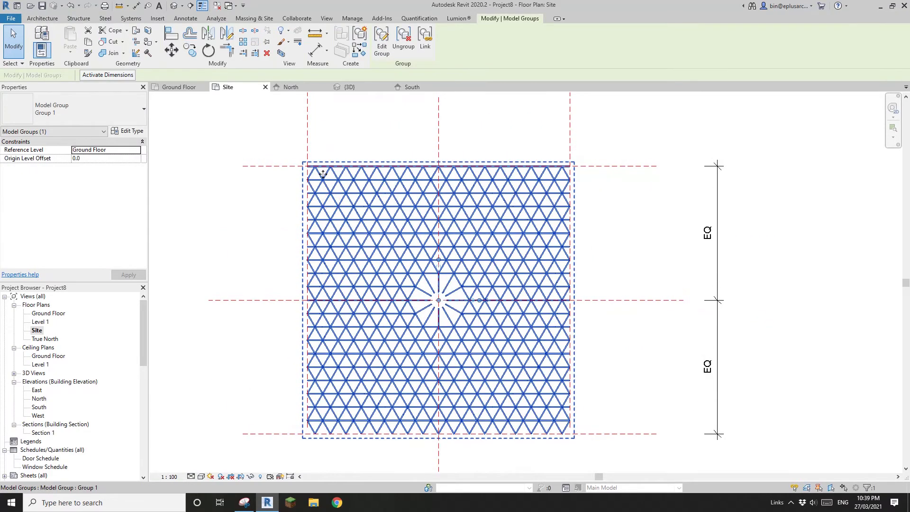
scroll(449, 166, "down", 2)
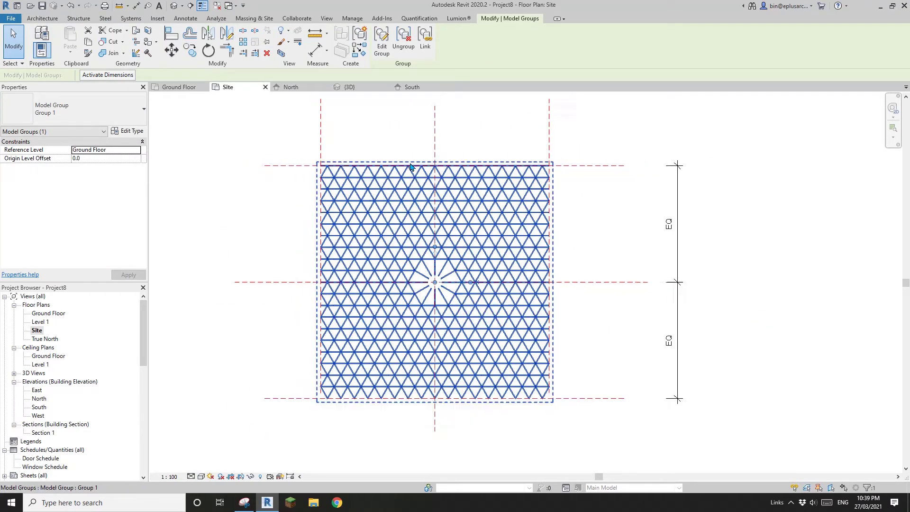
key("m")
key("v")
left_click(317, 172)
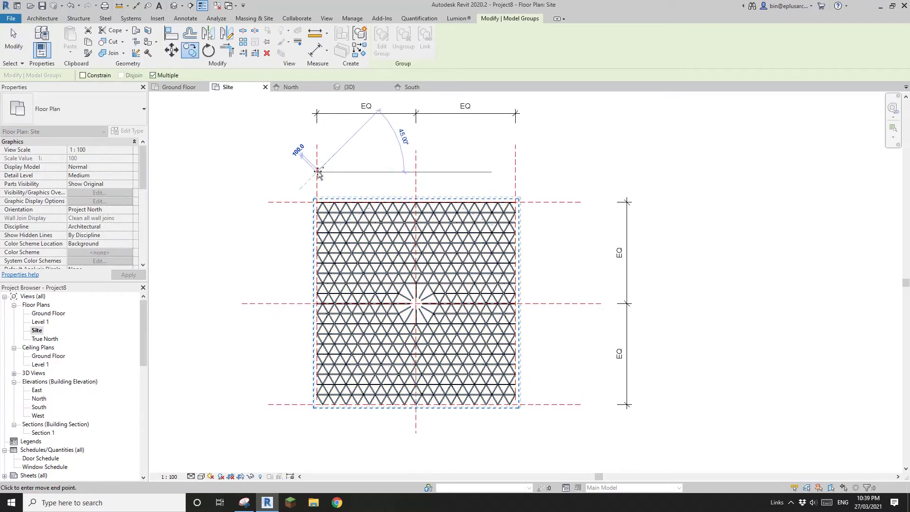
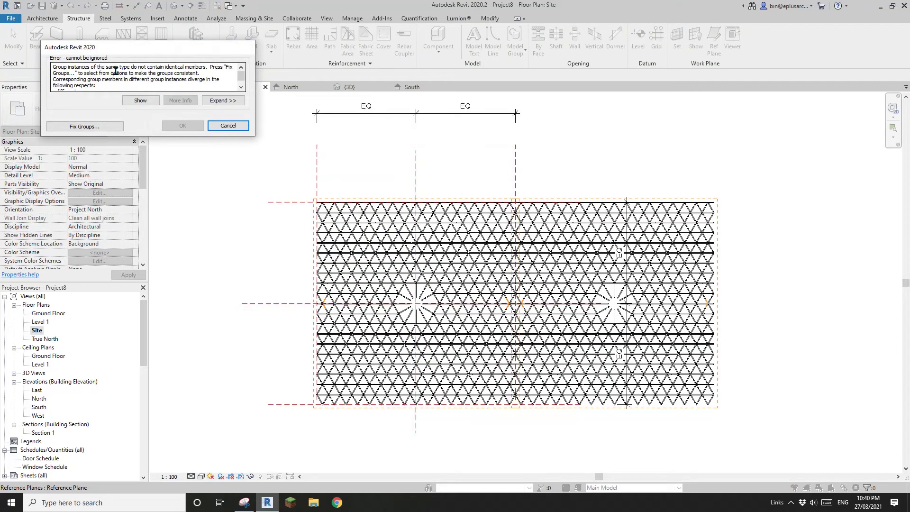
Step: Fix the inconsistent gridshell groups by creating new group types
left_click_drag(171, 47, 199, 61)
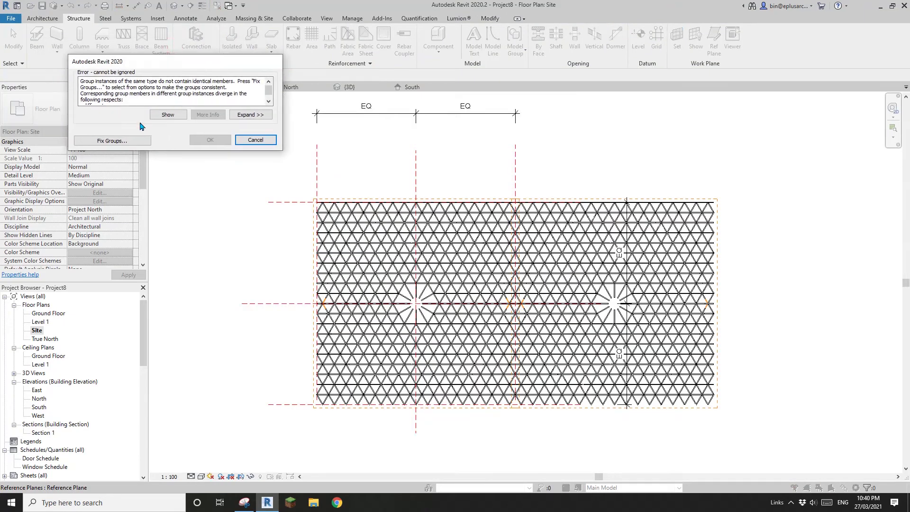
left_click(142, 141)
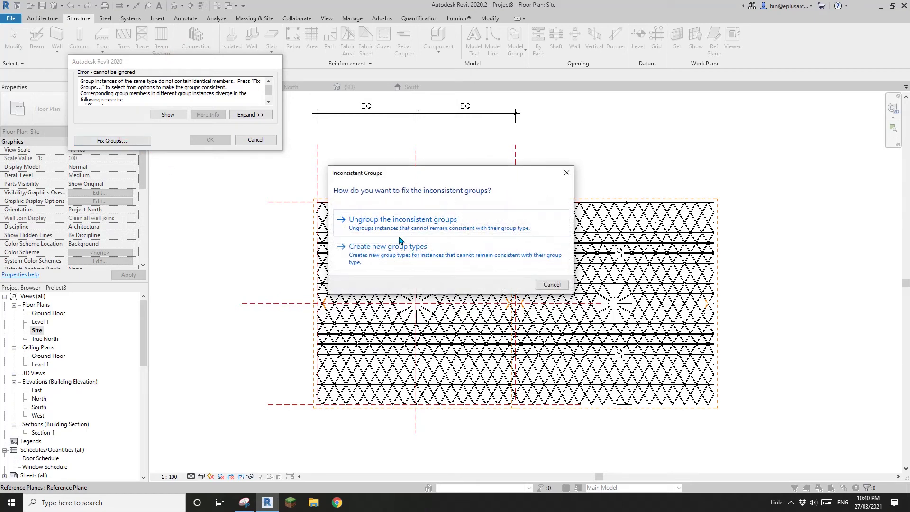
left_click(398, 258)
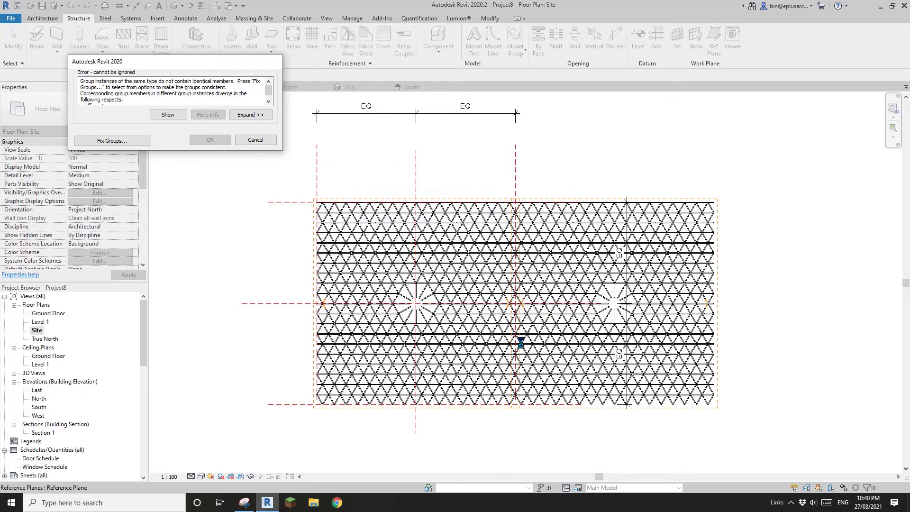
Step: Examine the seam between the two gridshell modules in the Site plan and in the 3D view
scroll(517, 215, "up", 3)
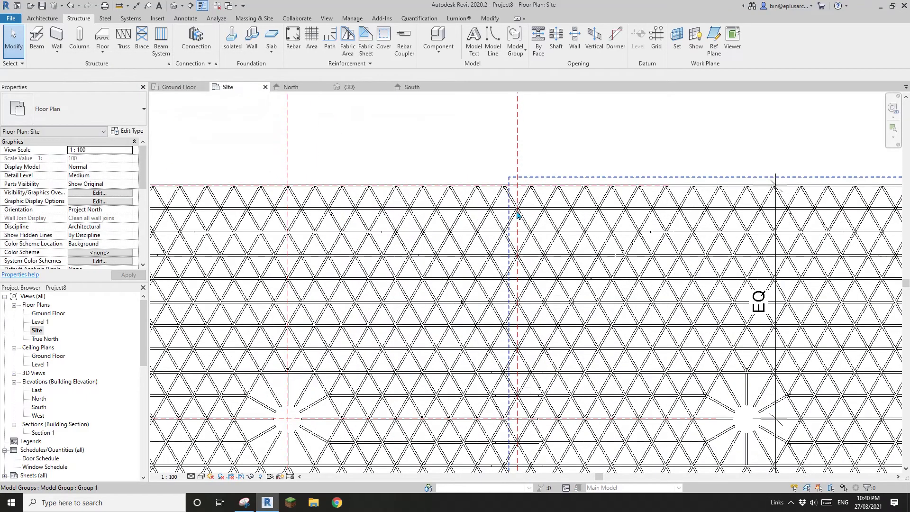
scroll(524, 213, "up", 3)
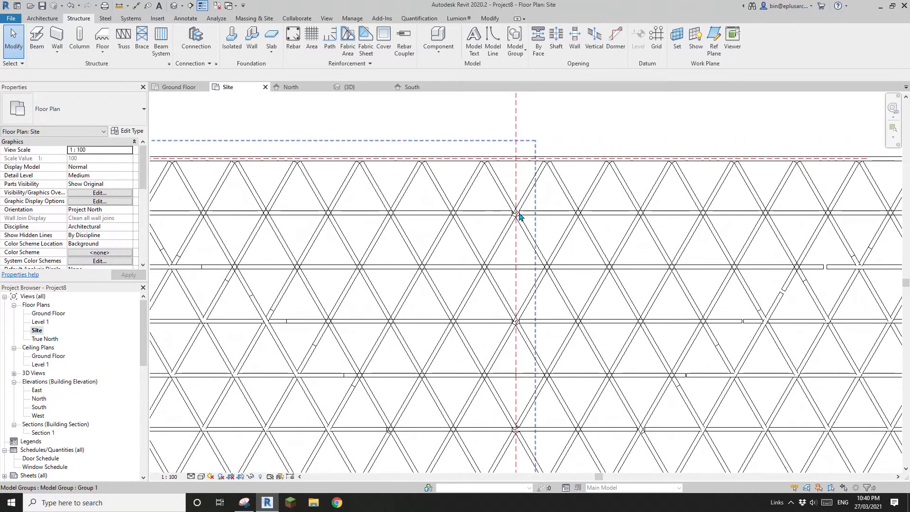
scroll(500, 193, "down", 5)
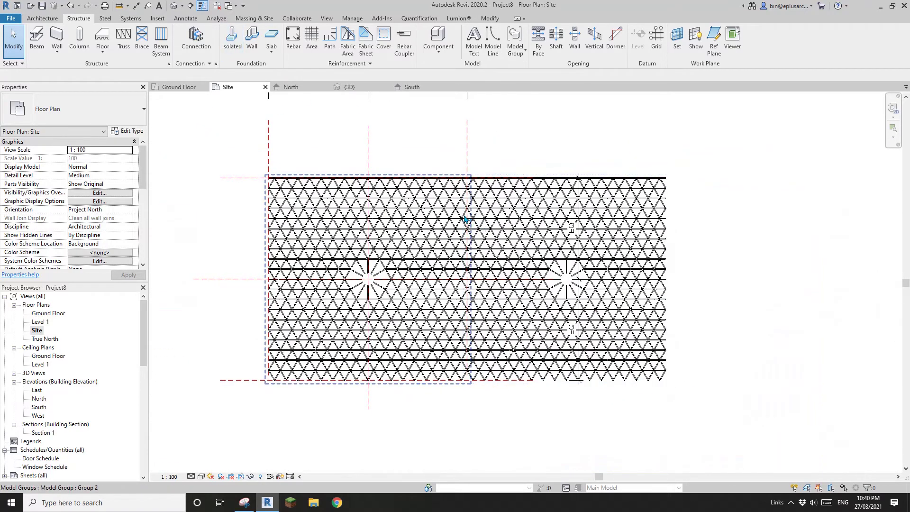
scroll(429, 220, "up", 1)
left_click(174, 7)
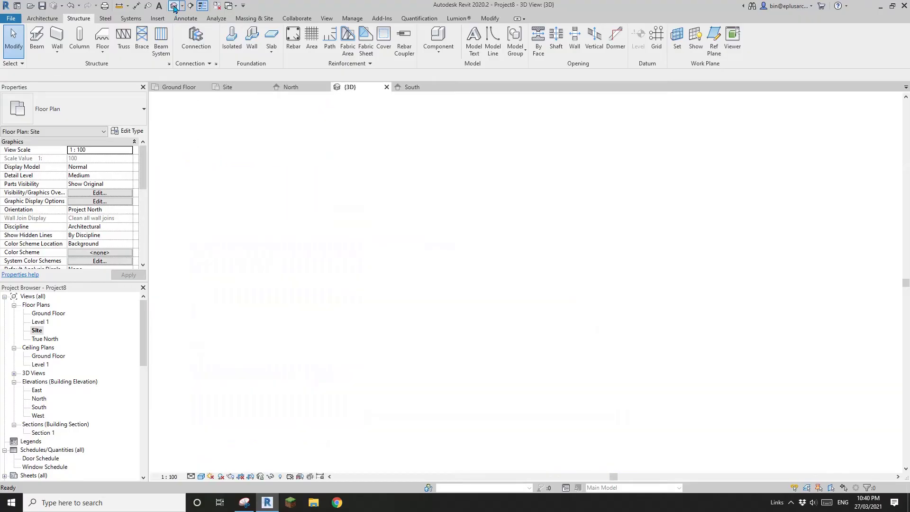
scroll(423, 330, "up", 4)
middle_click_drag(483, 345, 405, 302, "shift")
scroll(493, 325, "down", 2)
middle_click_drag(421, 251, 442, 332)
middle_click_drag(482, 200, 484, 244, "shift")
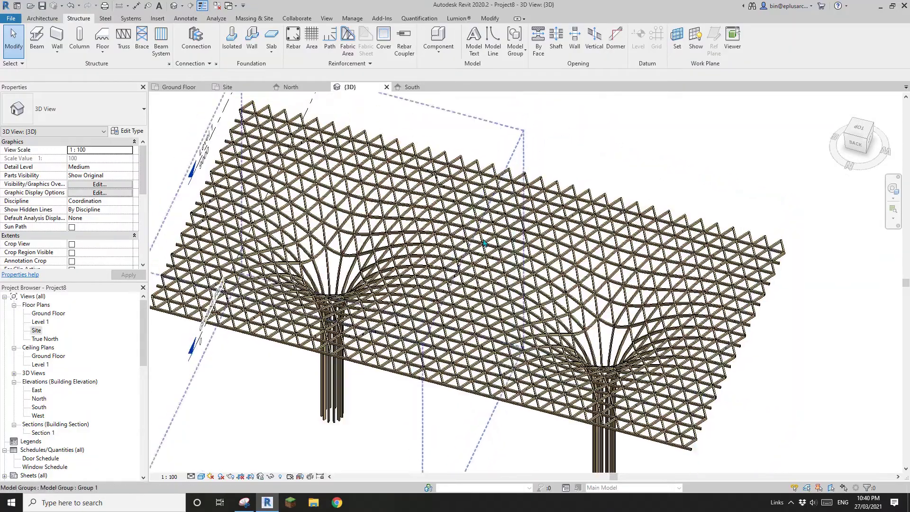
scroll(498, 260, "up", 6)
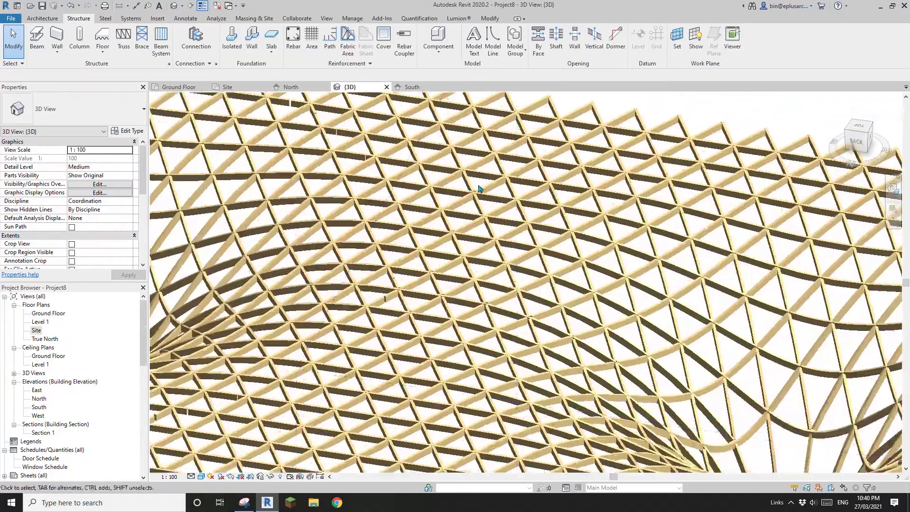
scroll(426, 208, "down", 8)
middle_click_drag(426, 208, 496, 281, "shift")
middle_click_drag(710, 323, 632, 331)
middle_click_drag(544, 301, 527, 206)
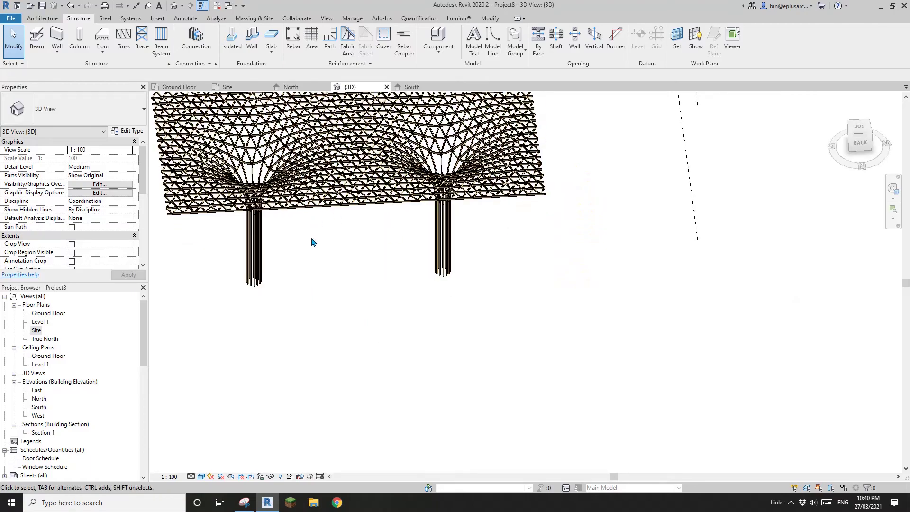
scroll(380, 393, "down", 2)
middle_click_drag(456, 353, 476, 207, "shift")
middle_click_drag(453, 154, 507, 400, "shift")
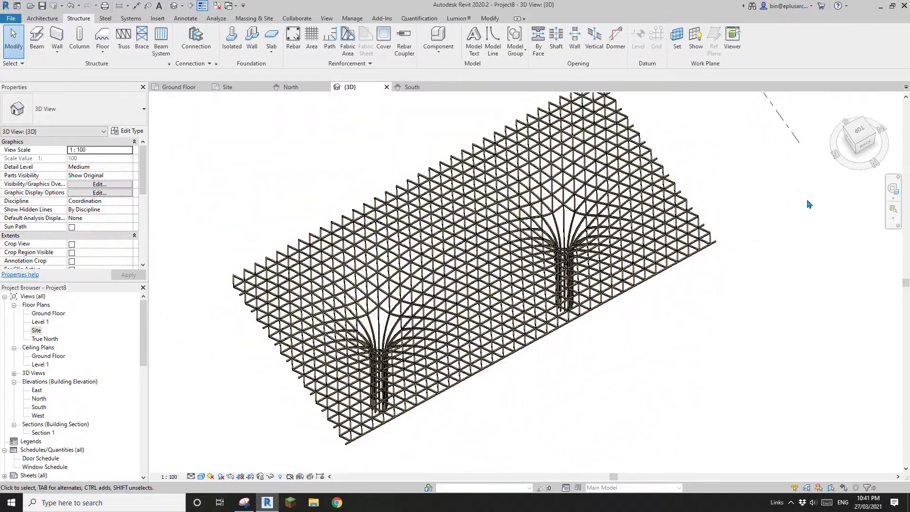
Step: Switch the 3D view to an isometric corner orientation and examine both funnel modules, checking the extent of one group
left_click(855, 144)
scroll(562, 266, "up", 3)
middle_click_drag(599, 341, 525, 299)
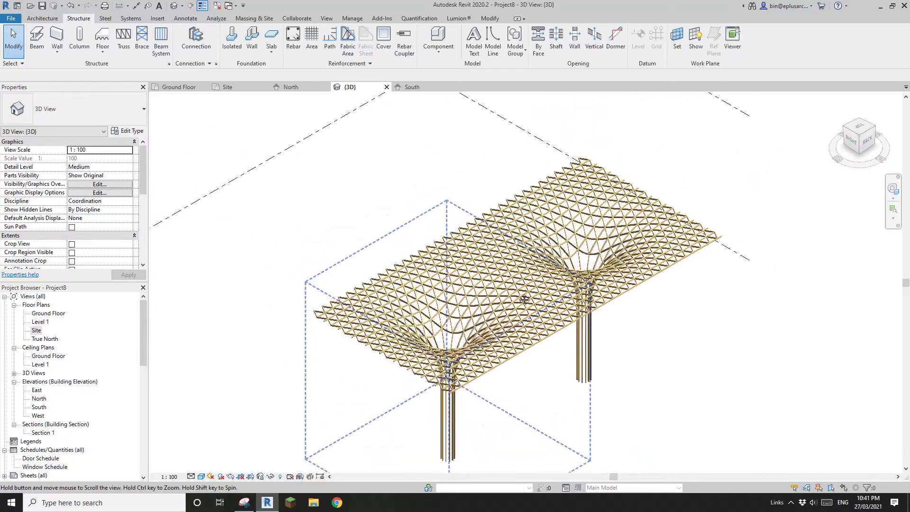
left_click(491, 295)
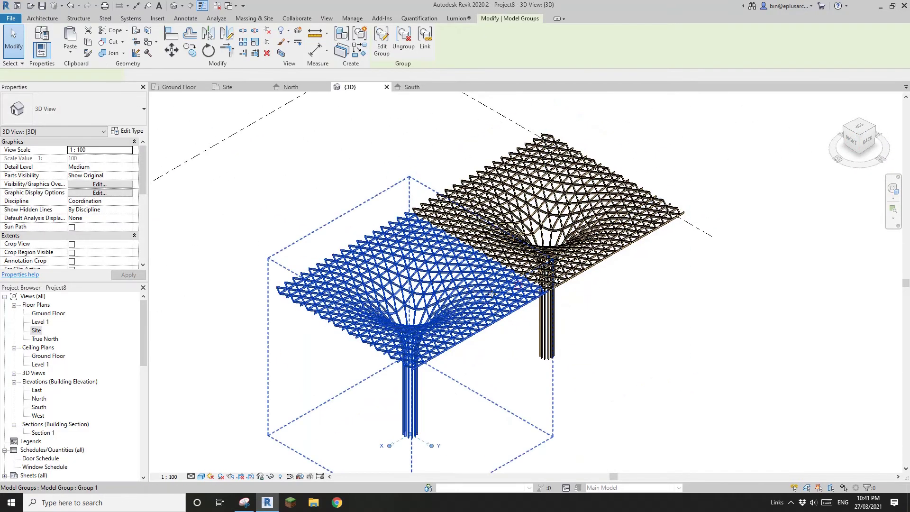
middle_click_drag(611, 320, 579, 321, "shift")
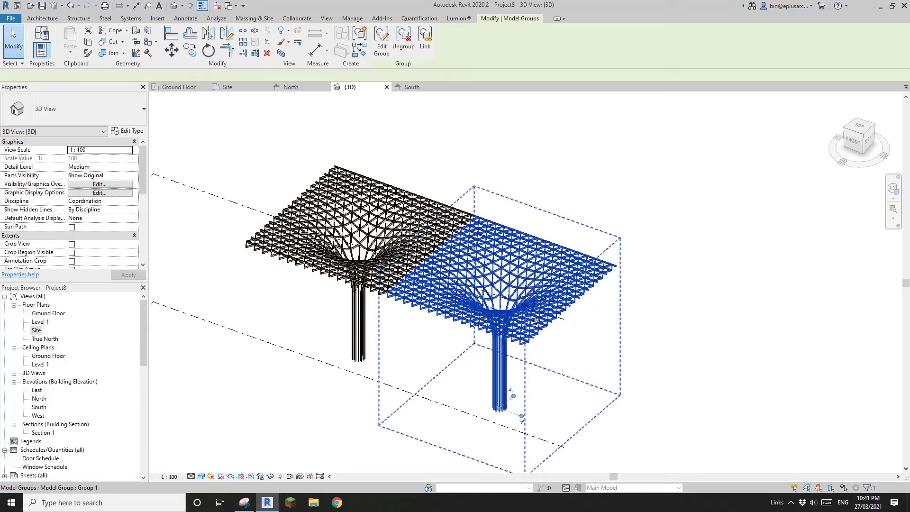
scroll(483, 321, "up", 2)
left_click(392, 313)
middle_click_drag(472, 298, 480, 281)
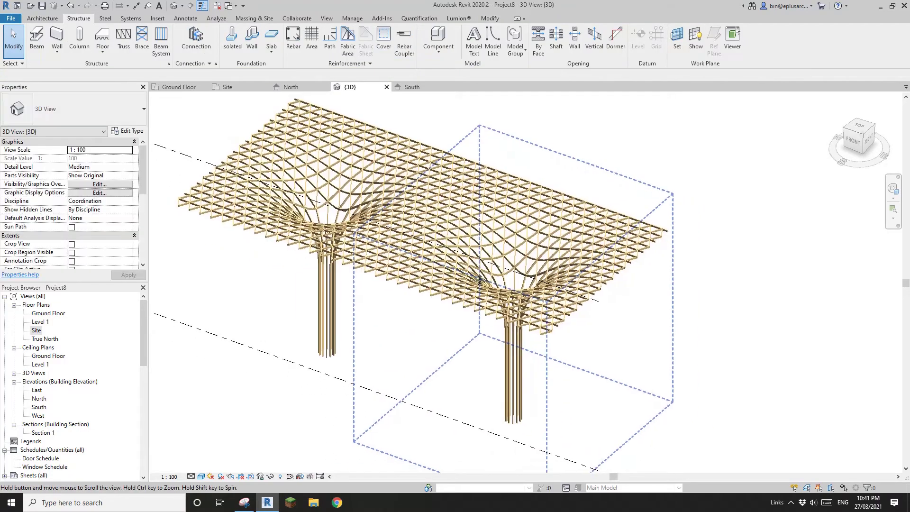
mouse_move(522, 306)
middle_mouse_down("shift")
mouse_move(511, 308)
mouse_move(518, 323)
middle_mouse_up("shift")
scroll(511, 307, "down", 1)
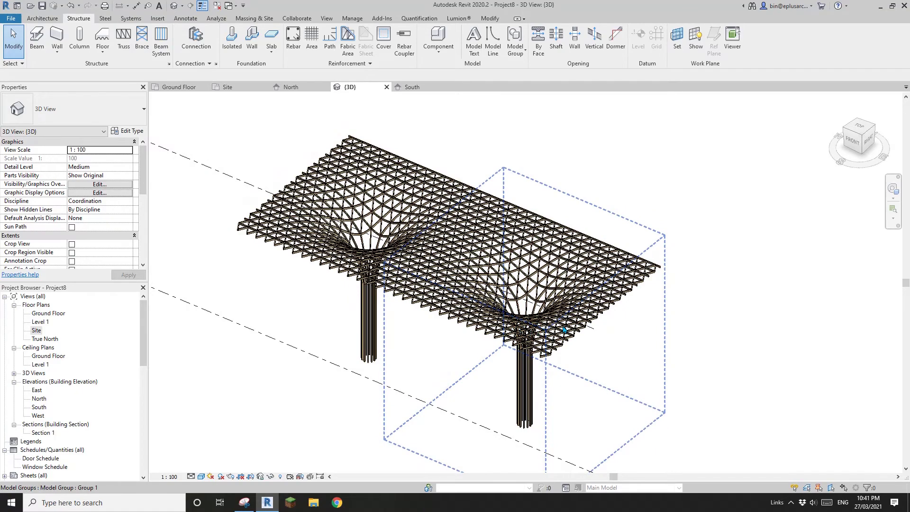
scroll(575, 324, "up", 1)
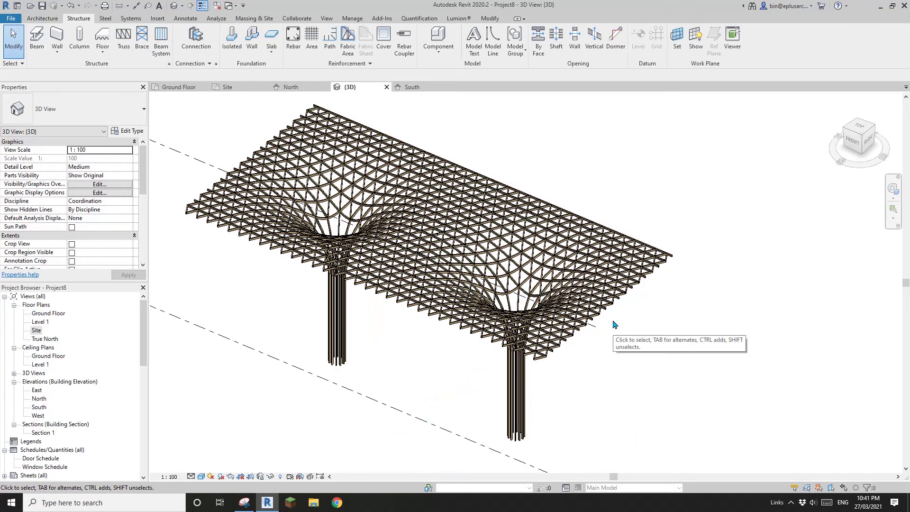
mouse_move(615, 324)
middle_mouse_down("shift")
mouse_move(613, 252)
mouse_move(613, 320)
mouse_move(608, 302)
mouse_move(612, 309)
middle_mouse_up("shift")
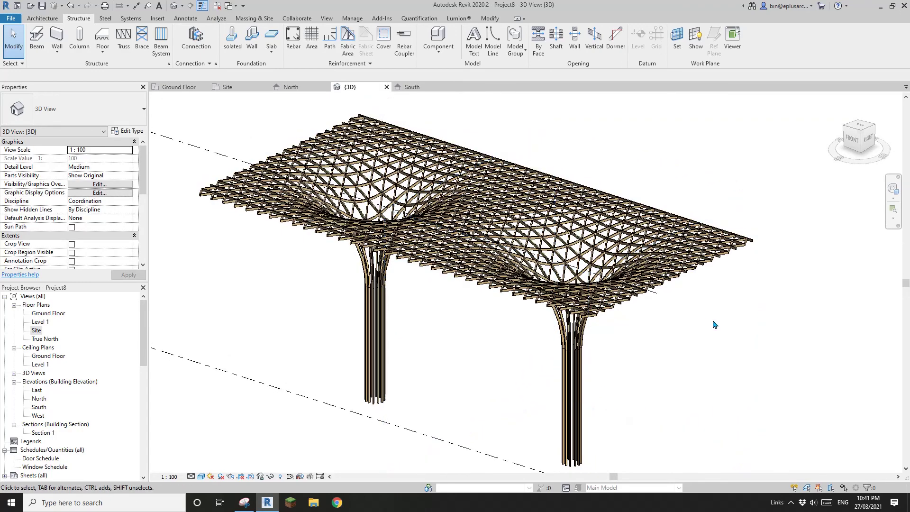
middle_click_drag(710, 323, 719, 318)
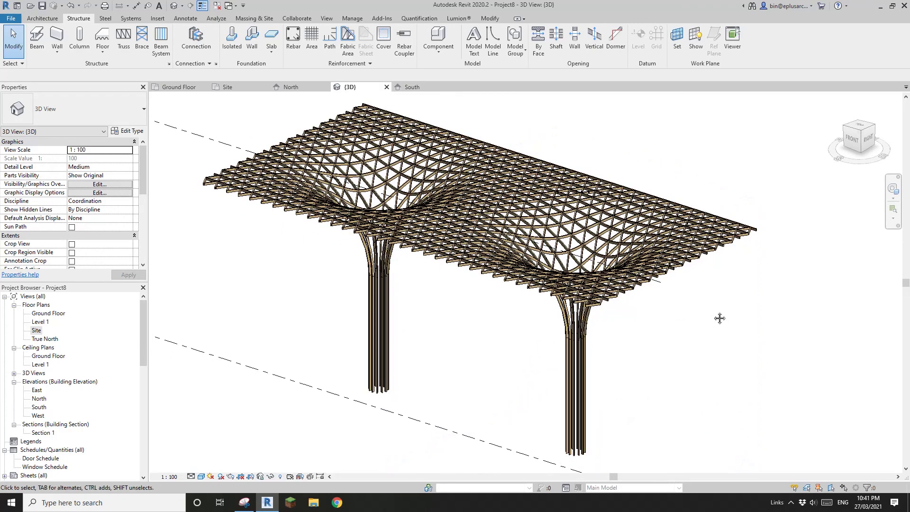